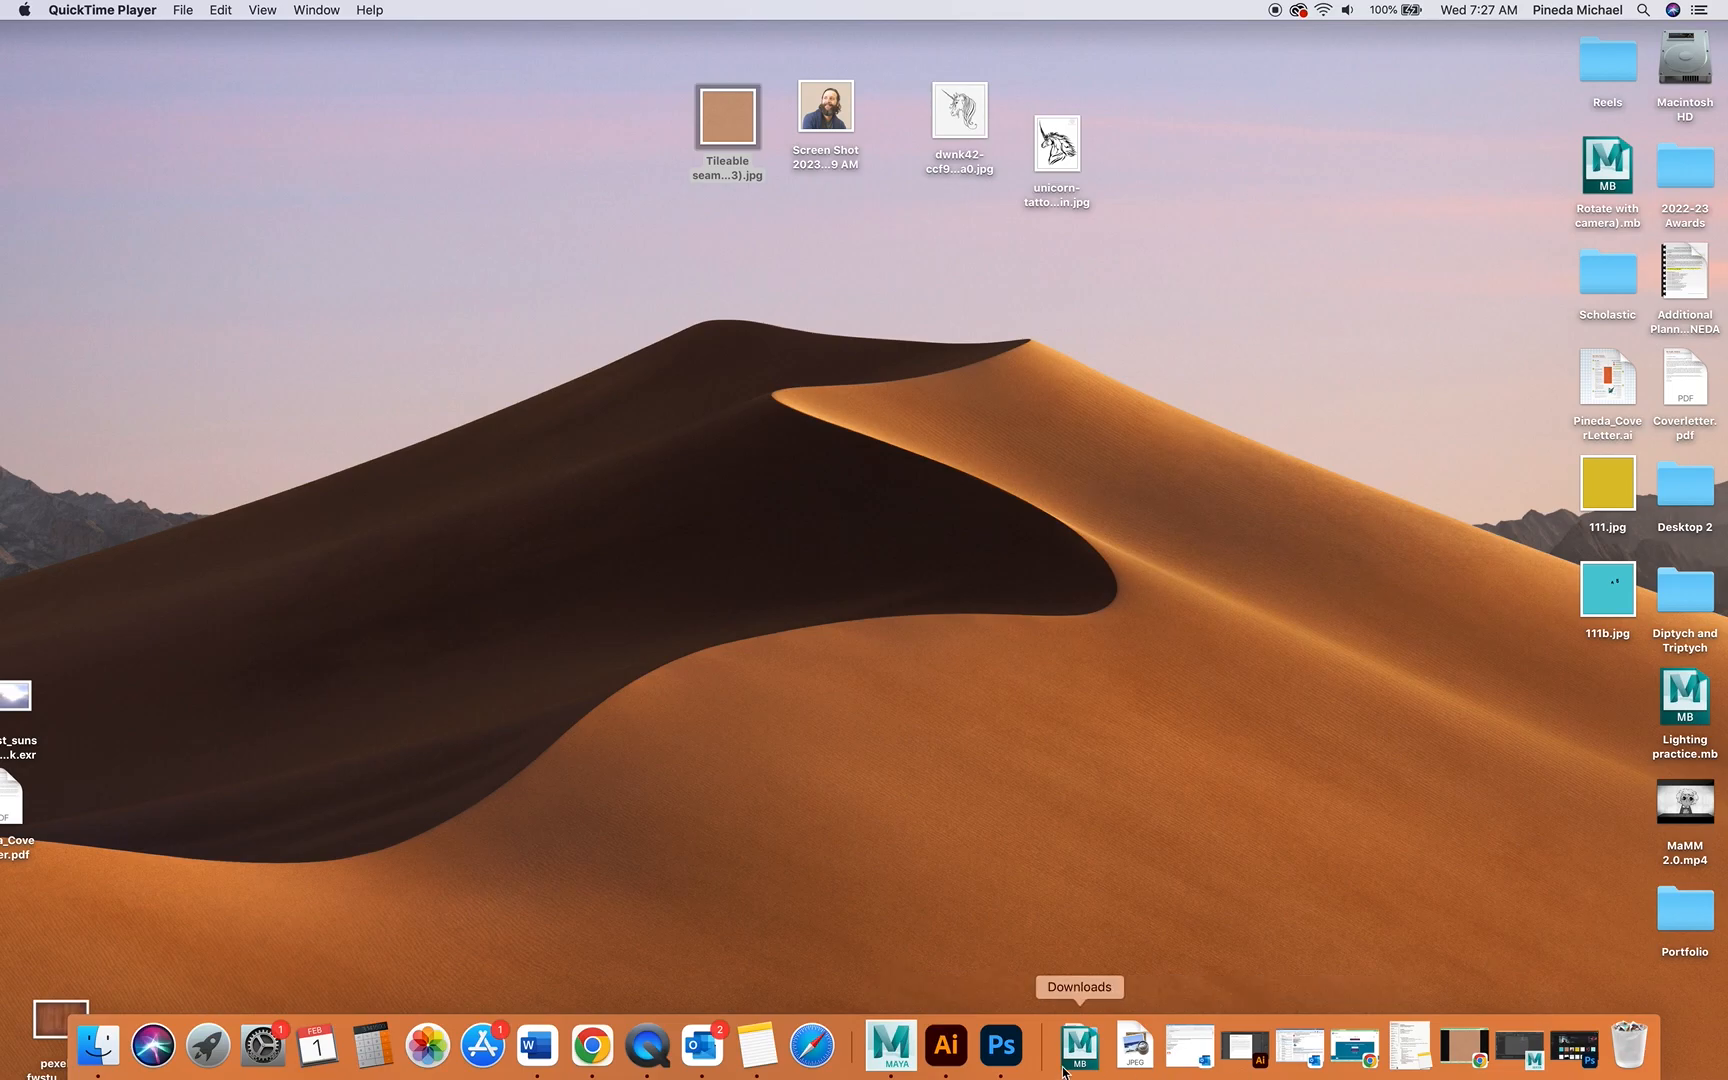
# - Switch to Maya with the cartoon hands scene open and enlarge its window
pyautogui.click(1080, 1045)
pyautogui.click(1112, 628)
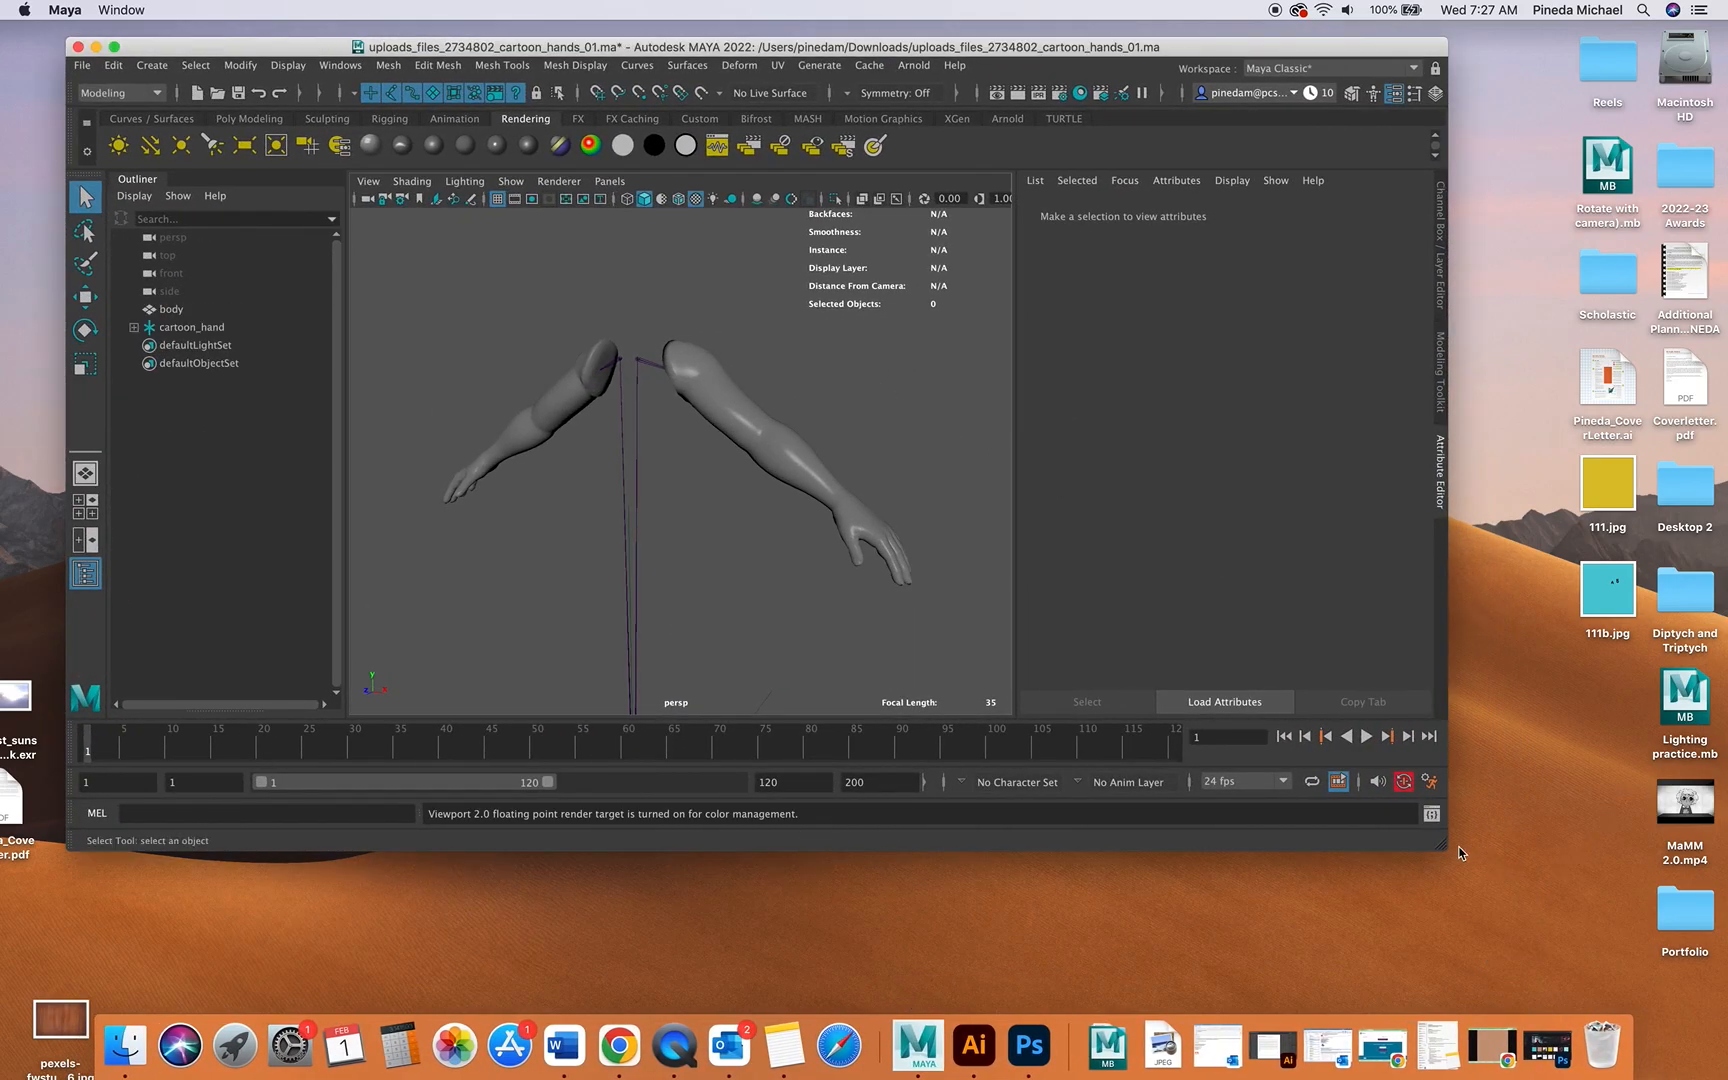
pyautogui.moveTo(1446, 849); pyautogui.dragTo(1669, 1011)
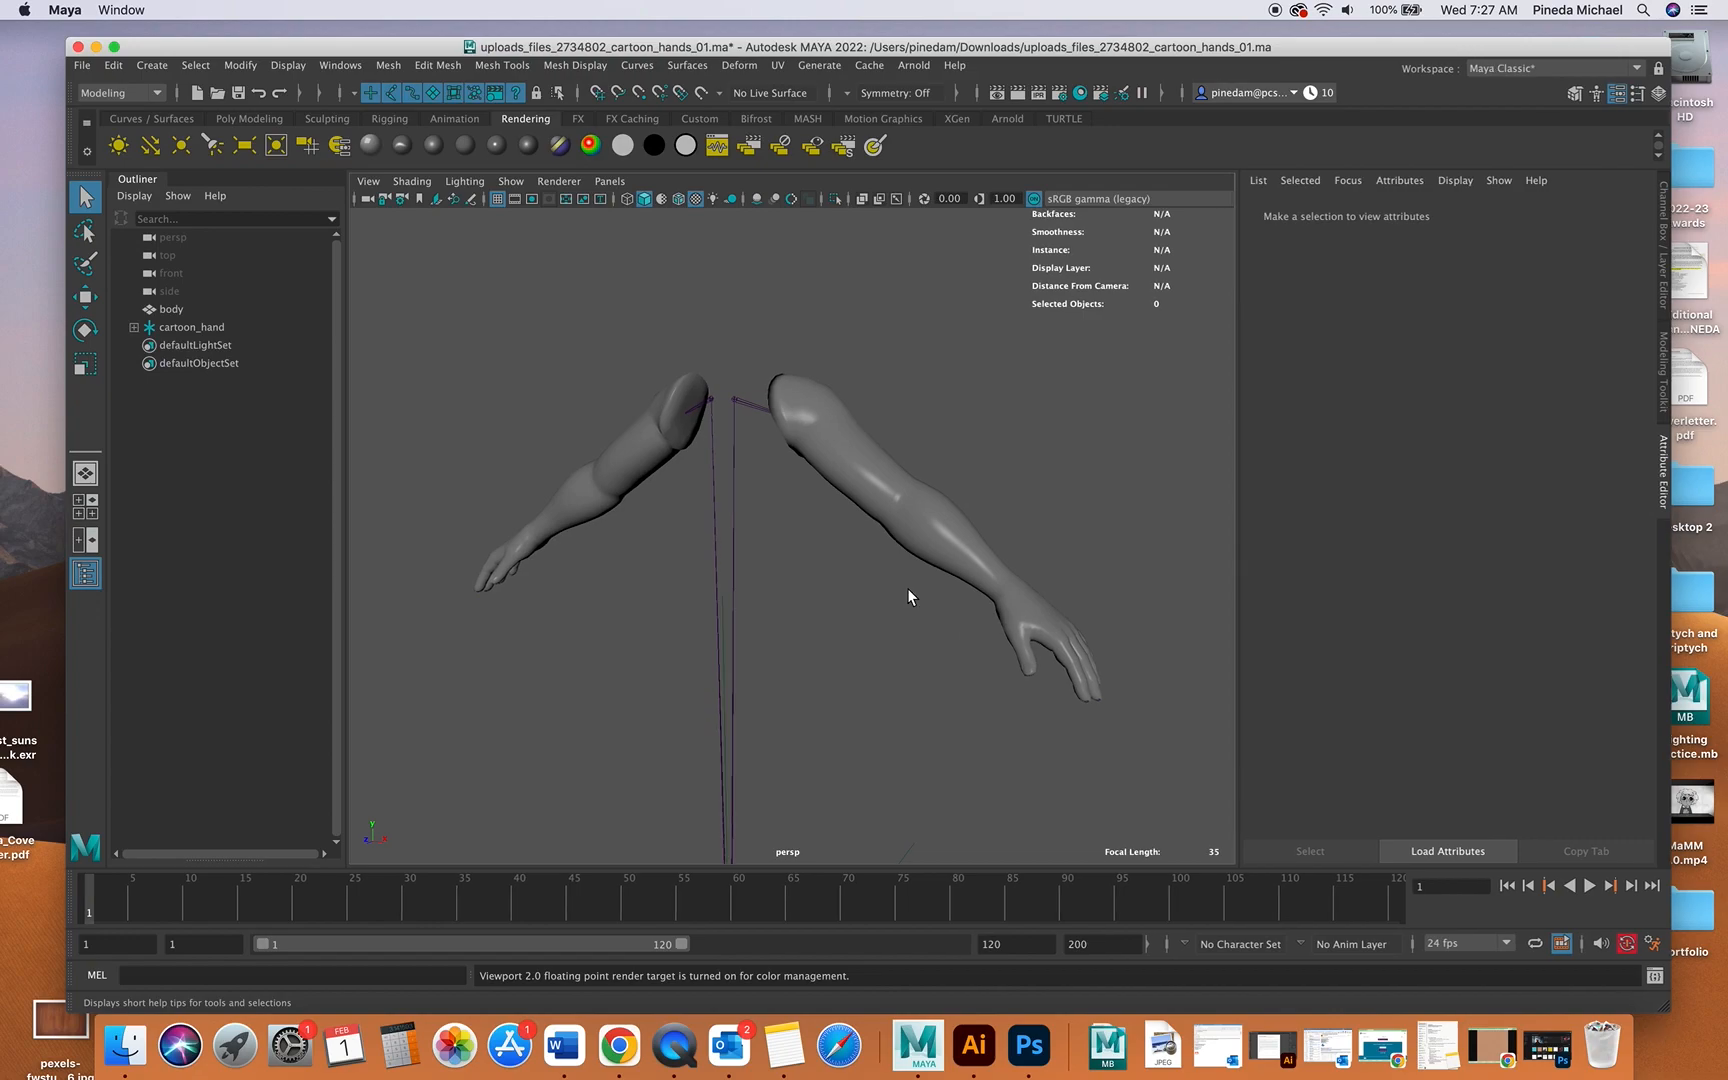
# - Select the body mesh of both arms and create Automatic UV mapping for it in the UV Editor
pyautogui.keyDown('alt'); pyautogui.moveTo(811, 500); pyautogui.dragTo(530, 498); pyautogui.keyUp('alt')
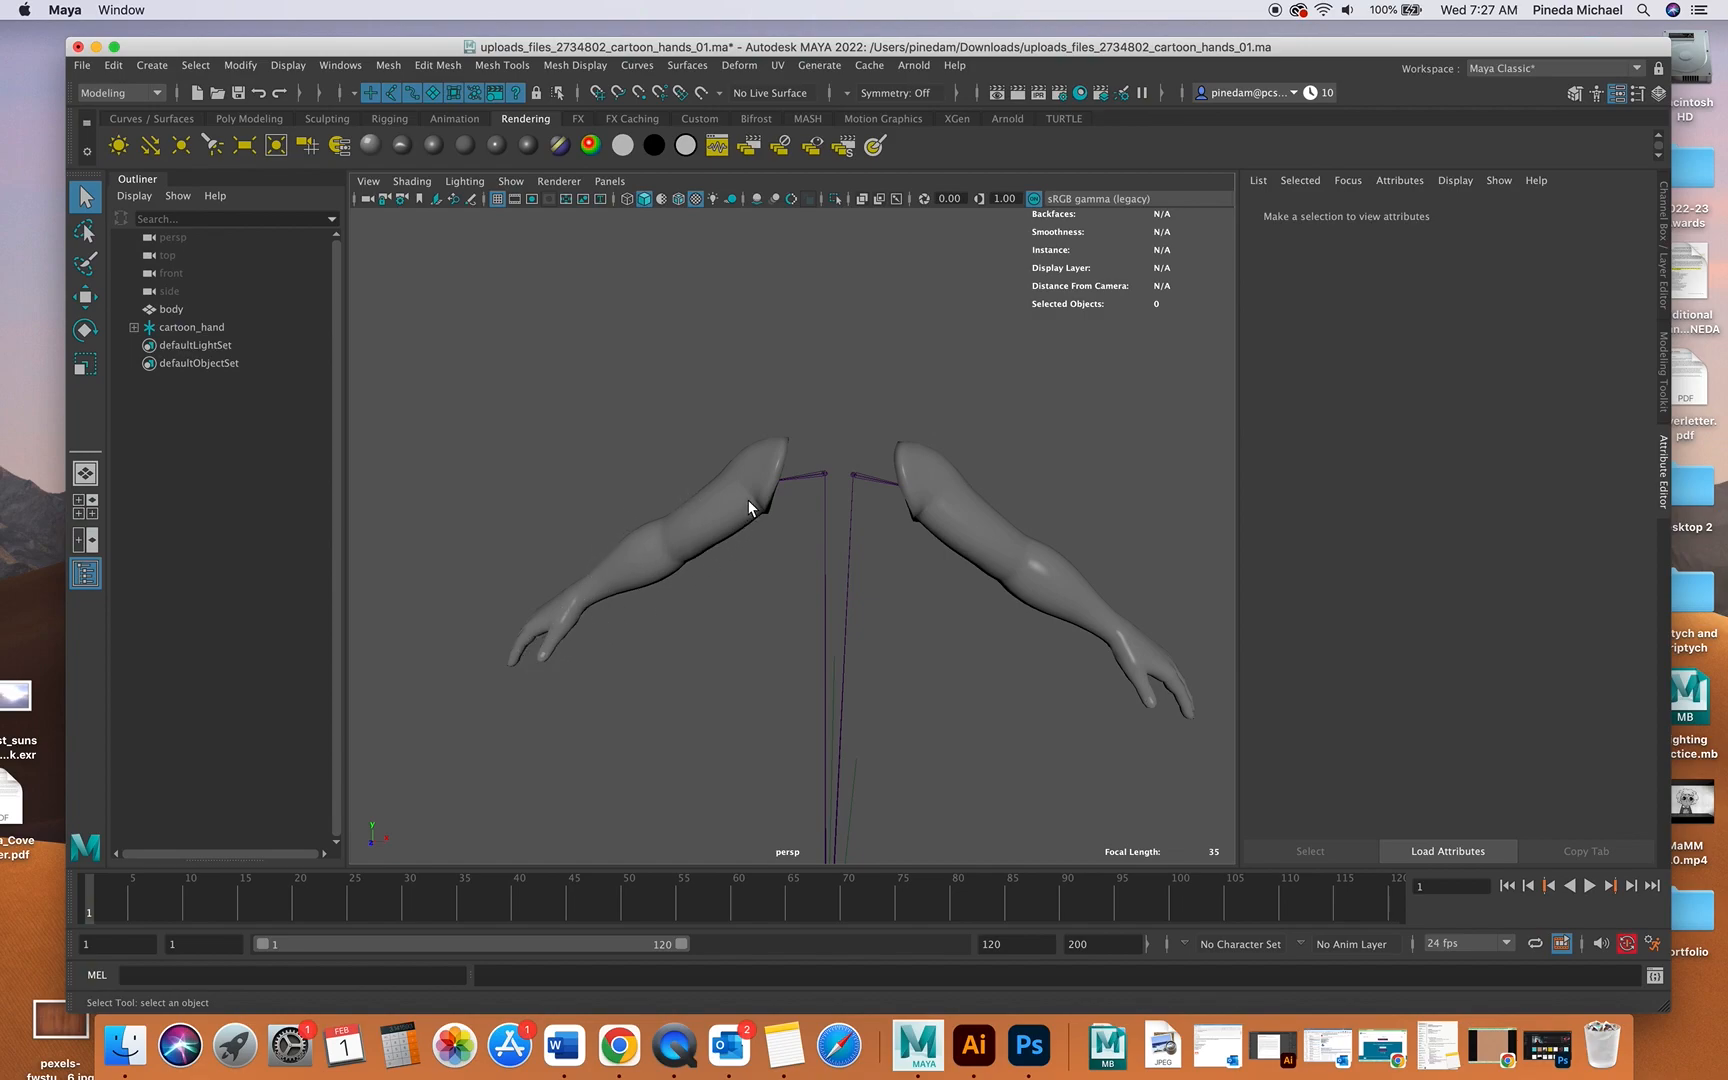
pyautogui.keyDown('alt'); pyautogui.moveTo(724, 504); pyautogui.dragTo(752, 517); pyautogui.keyUp('alt')
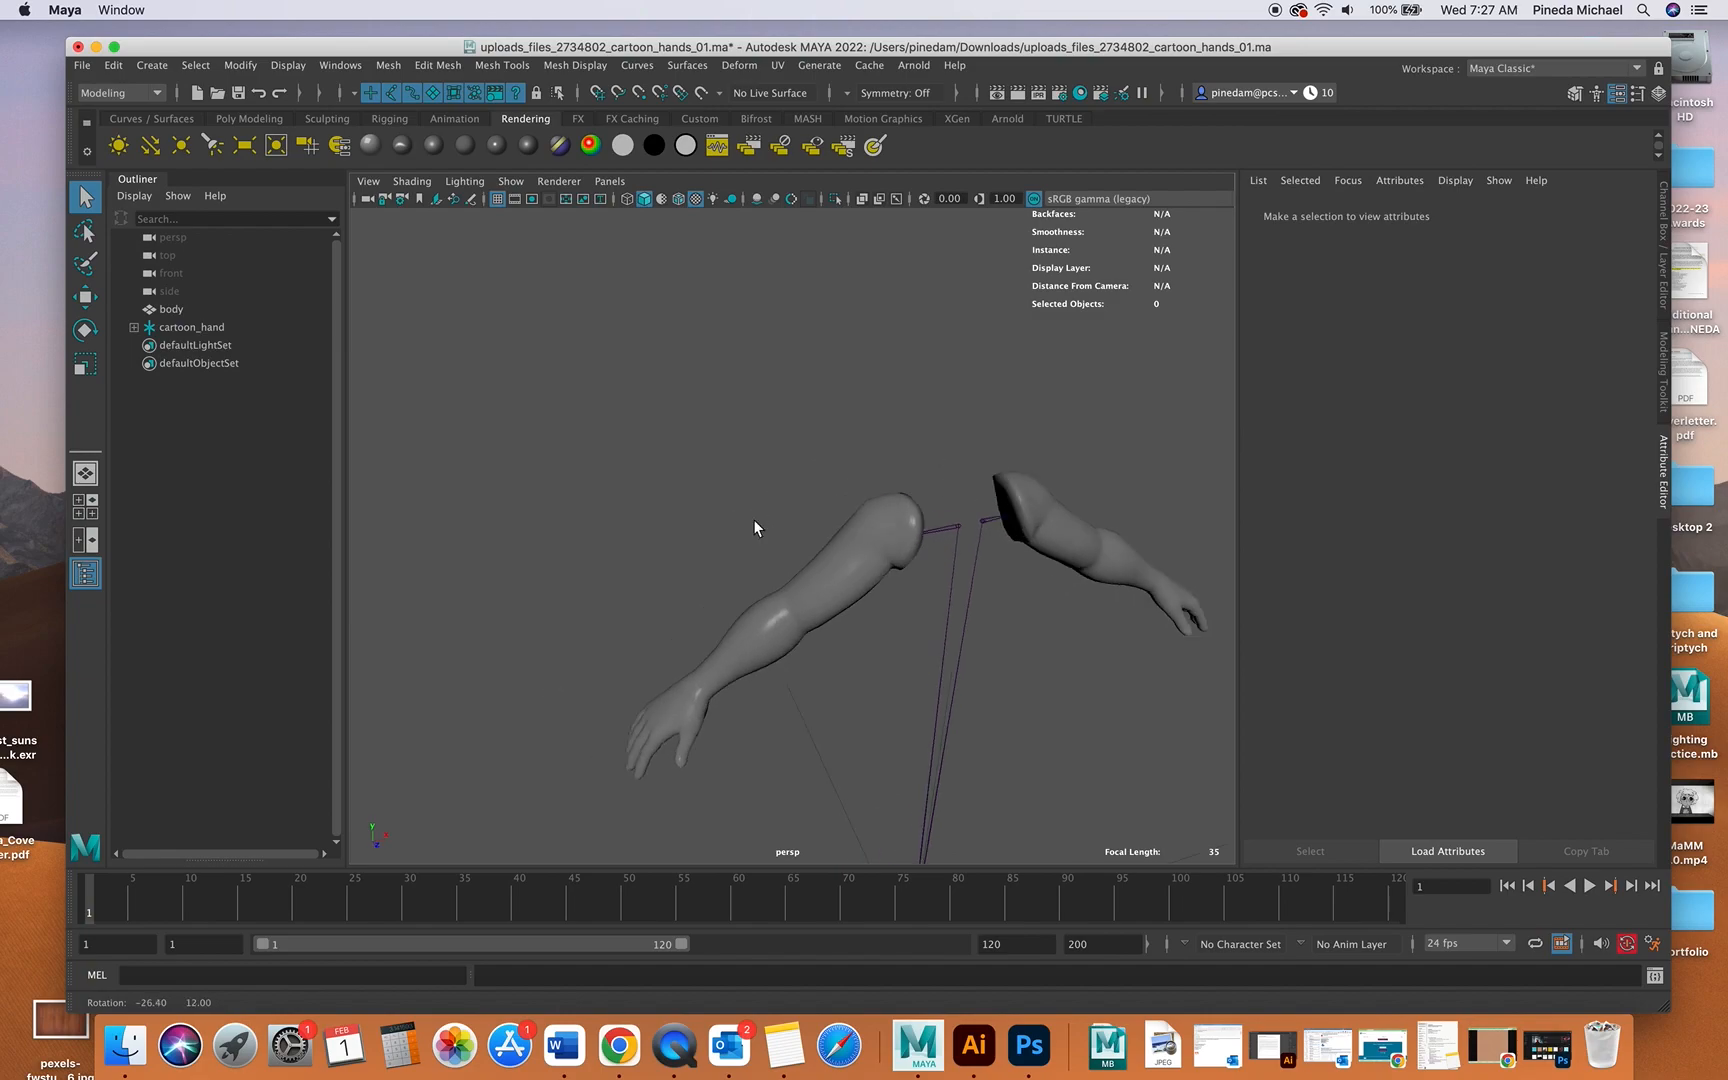
pyautogui.click(864, 537)
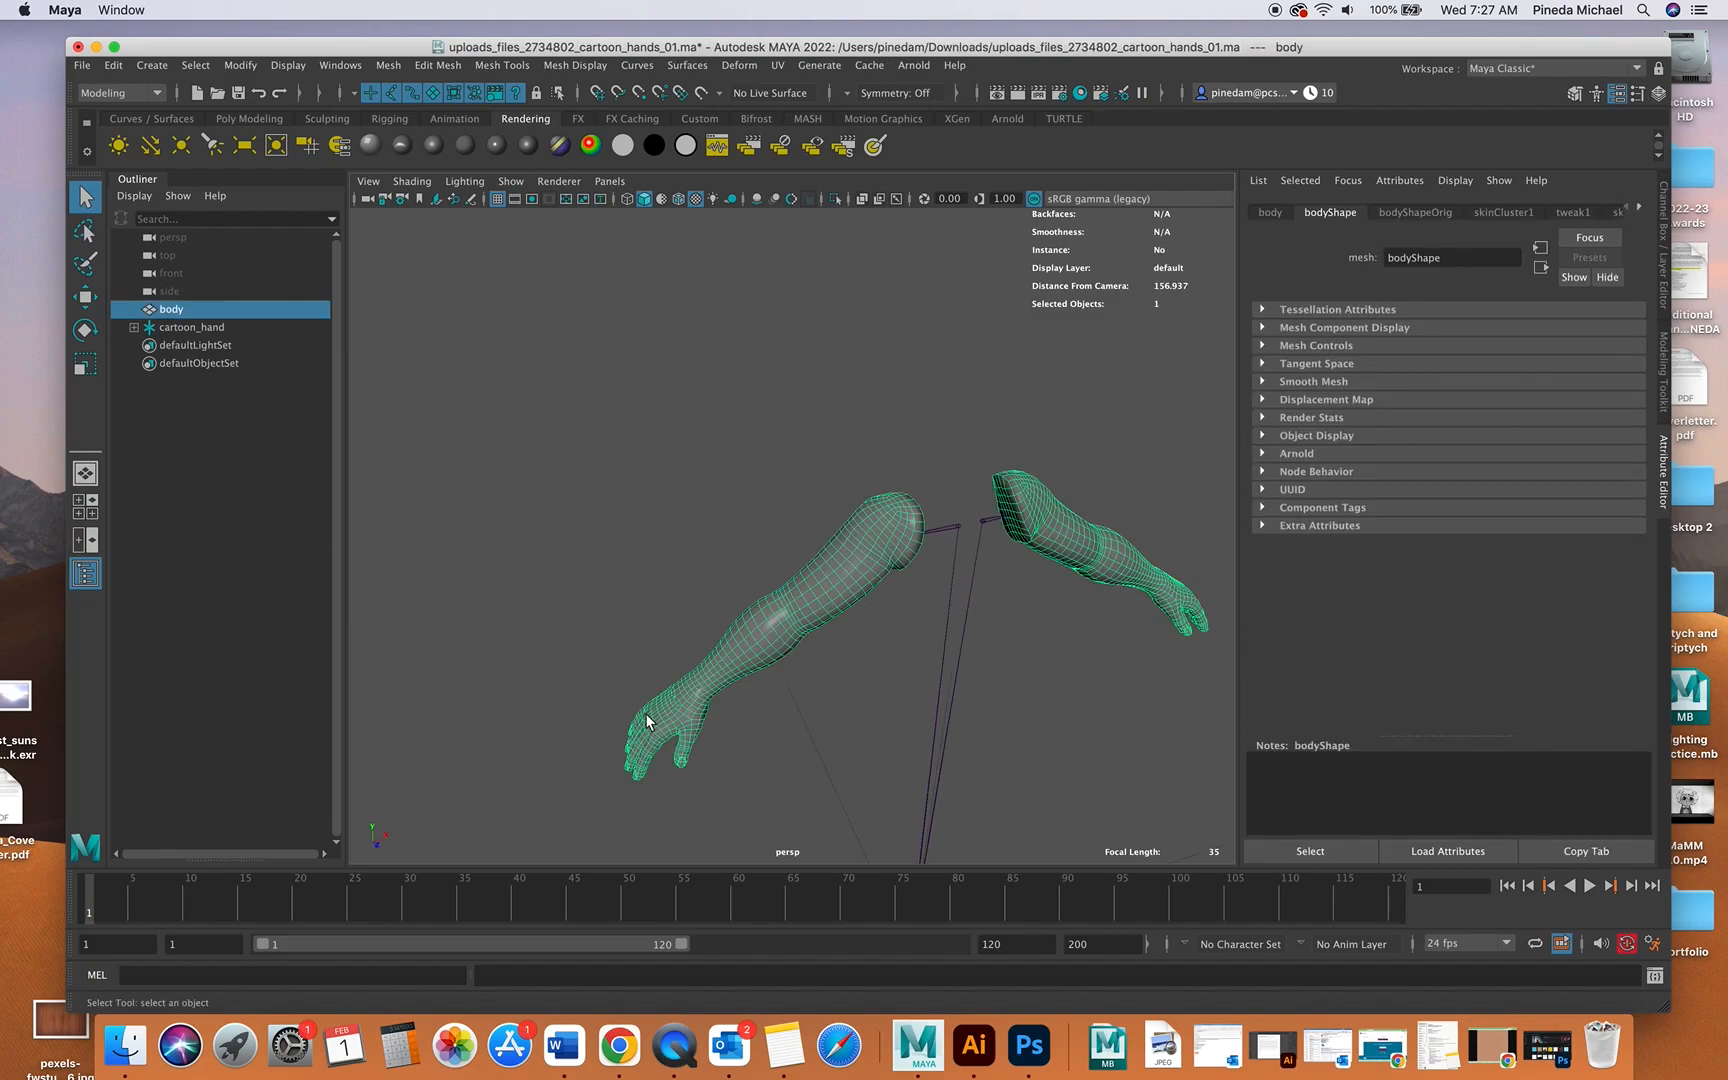
pyautogui.keyDown('alt'); pyautogui.moveTo(894, 653); pyautogui.dragTo(1240, 635); pyautogui.keyUp('alt')
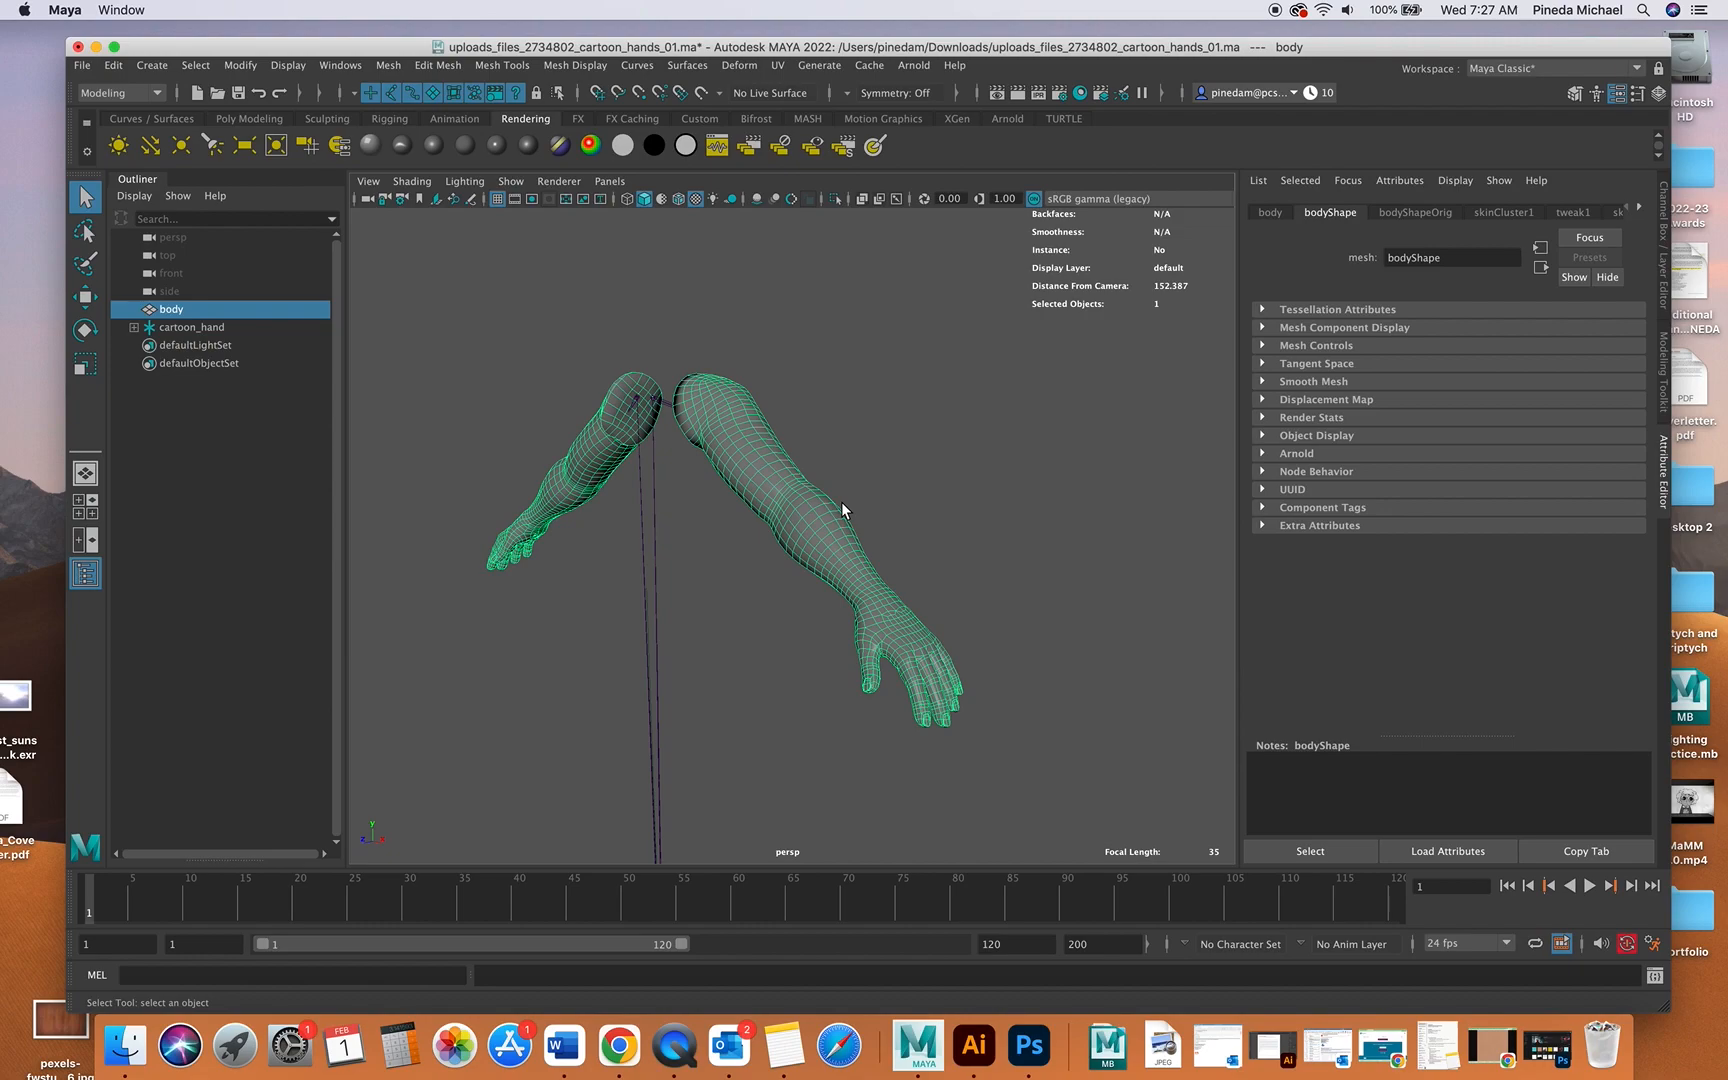
pyautogui.keyDown('alt'); pyautogui.moveTo(711, 513); pyautogui.dragTo(731, 519); pyautogui.keyUp('alt')
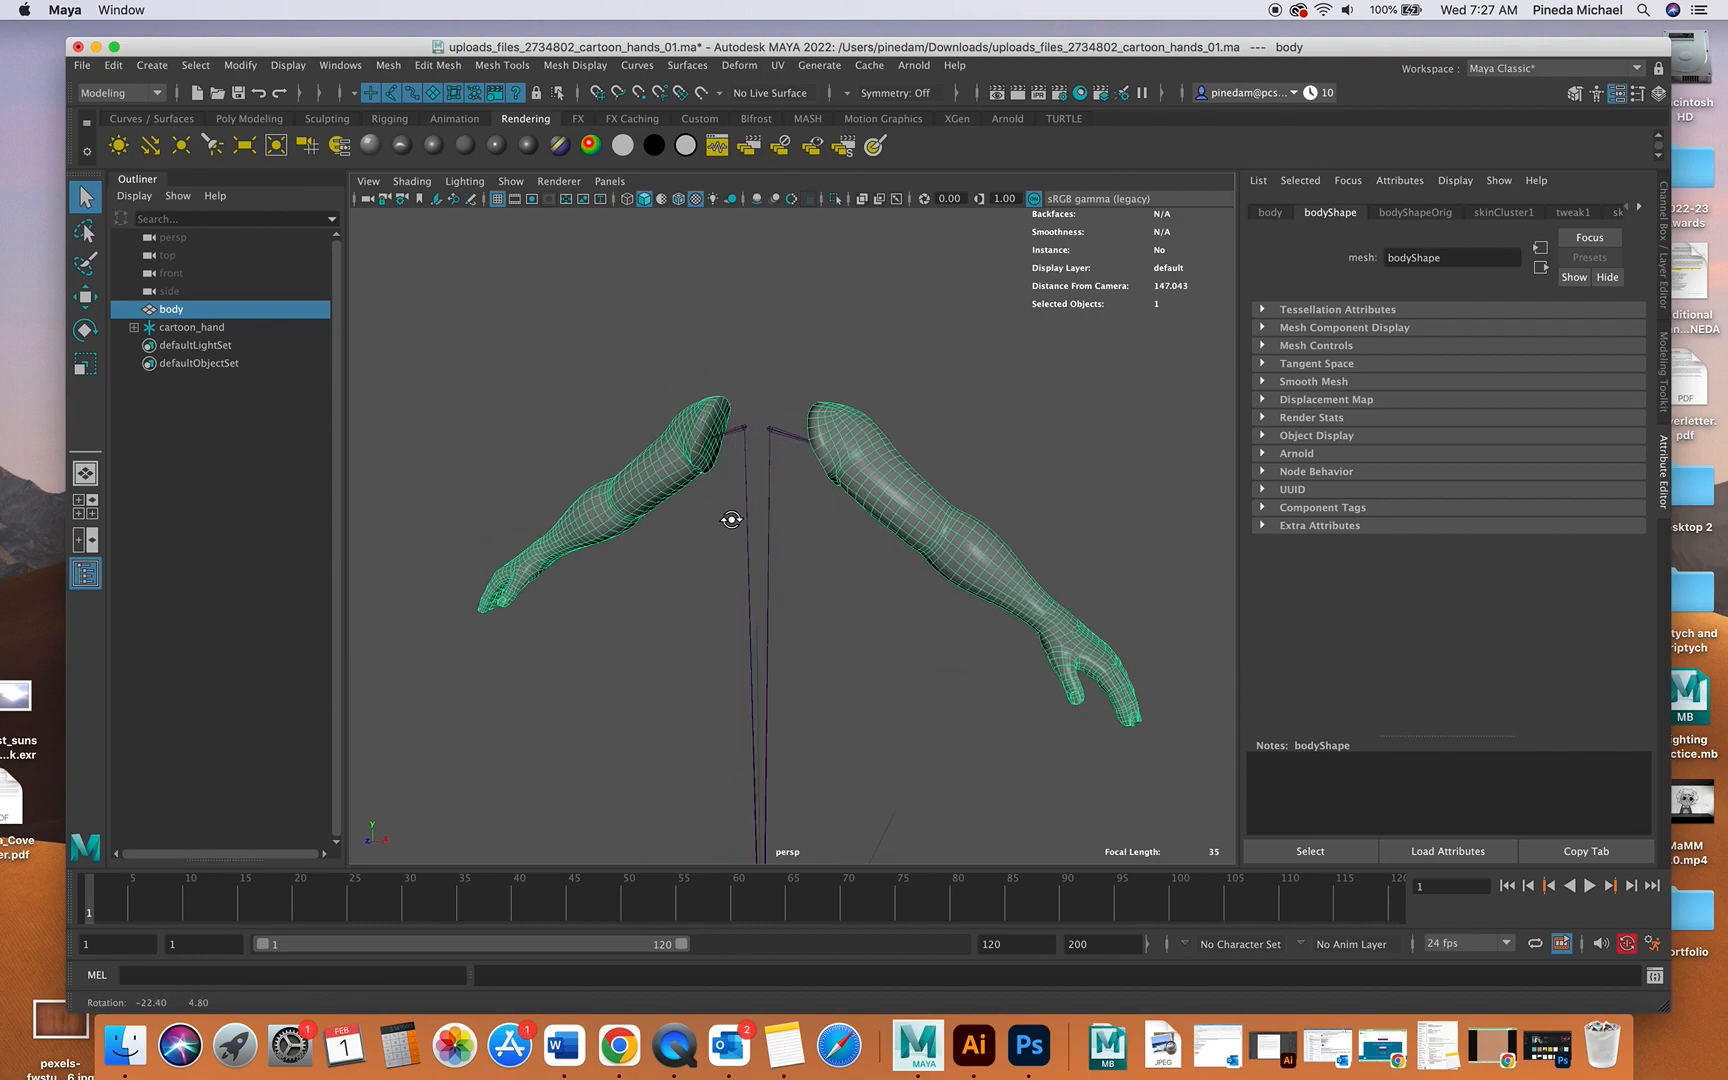
pyautogui.click(907, 441)
pyautogui.click(875, 468)
pyautogui.click(978, 502)
pyautogui.click(775, 65)
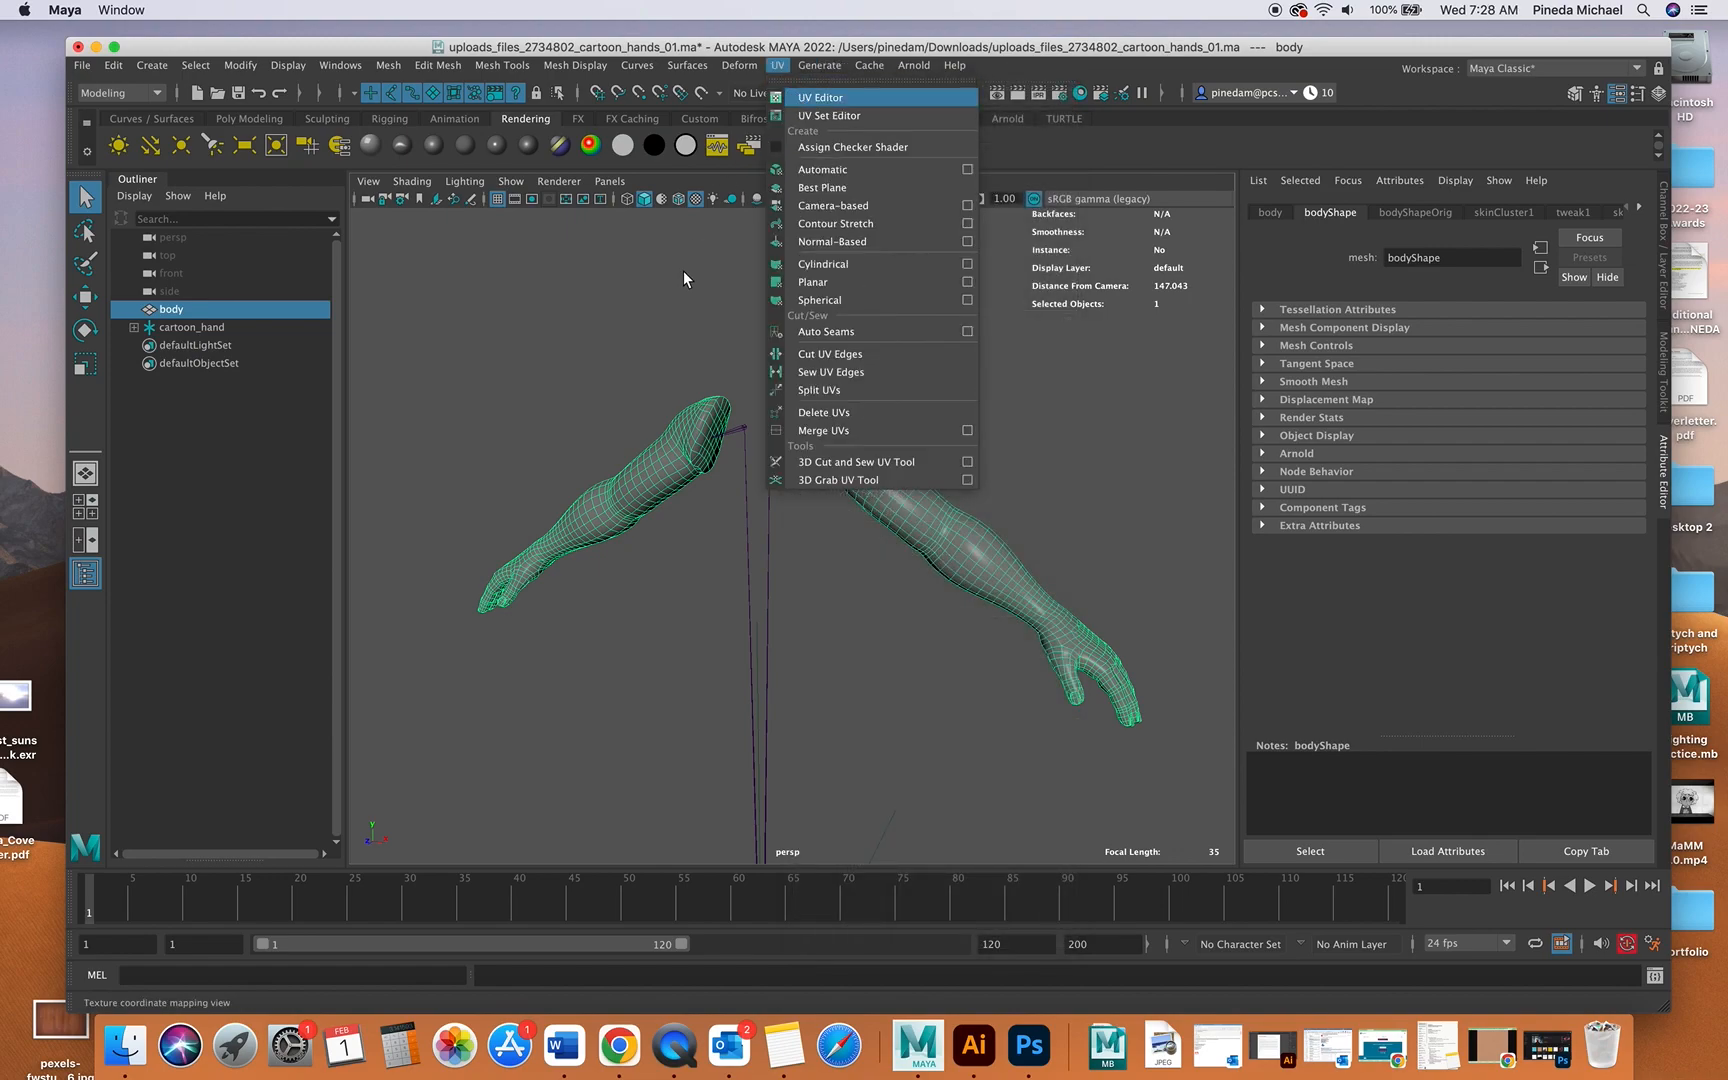
pyautogui.click(790, 98)
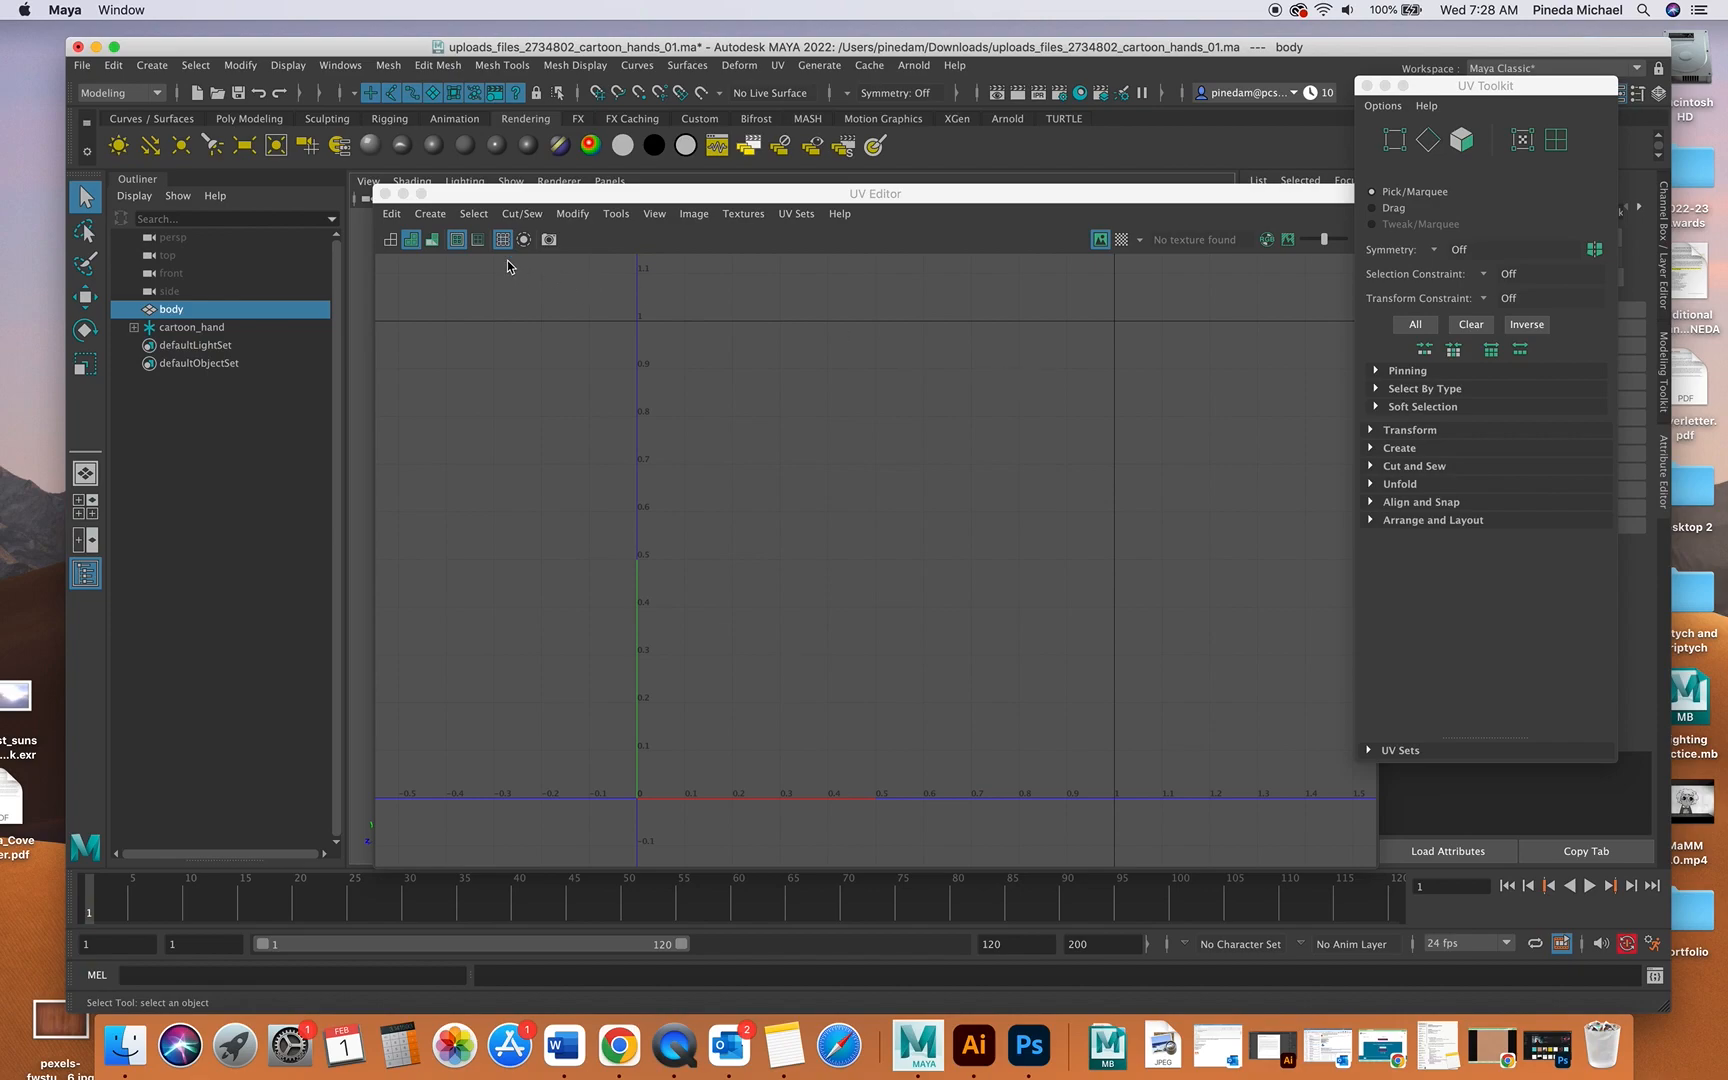
pyautogui.click(427, 215)
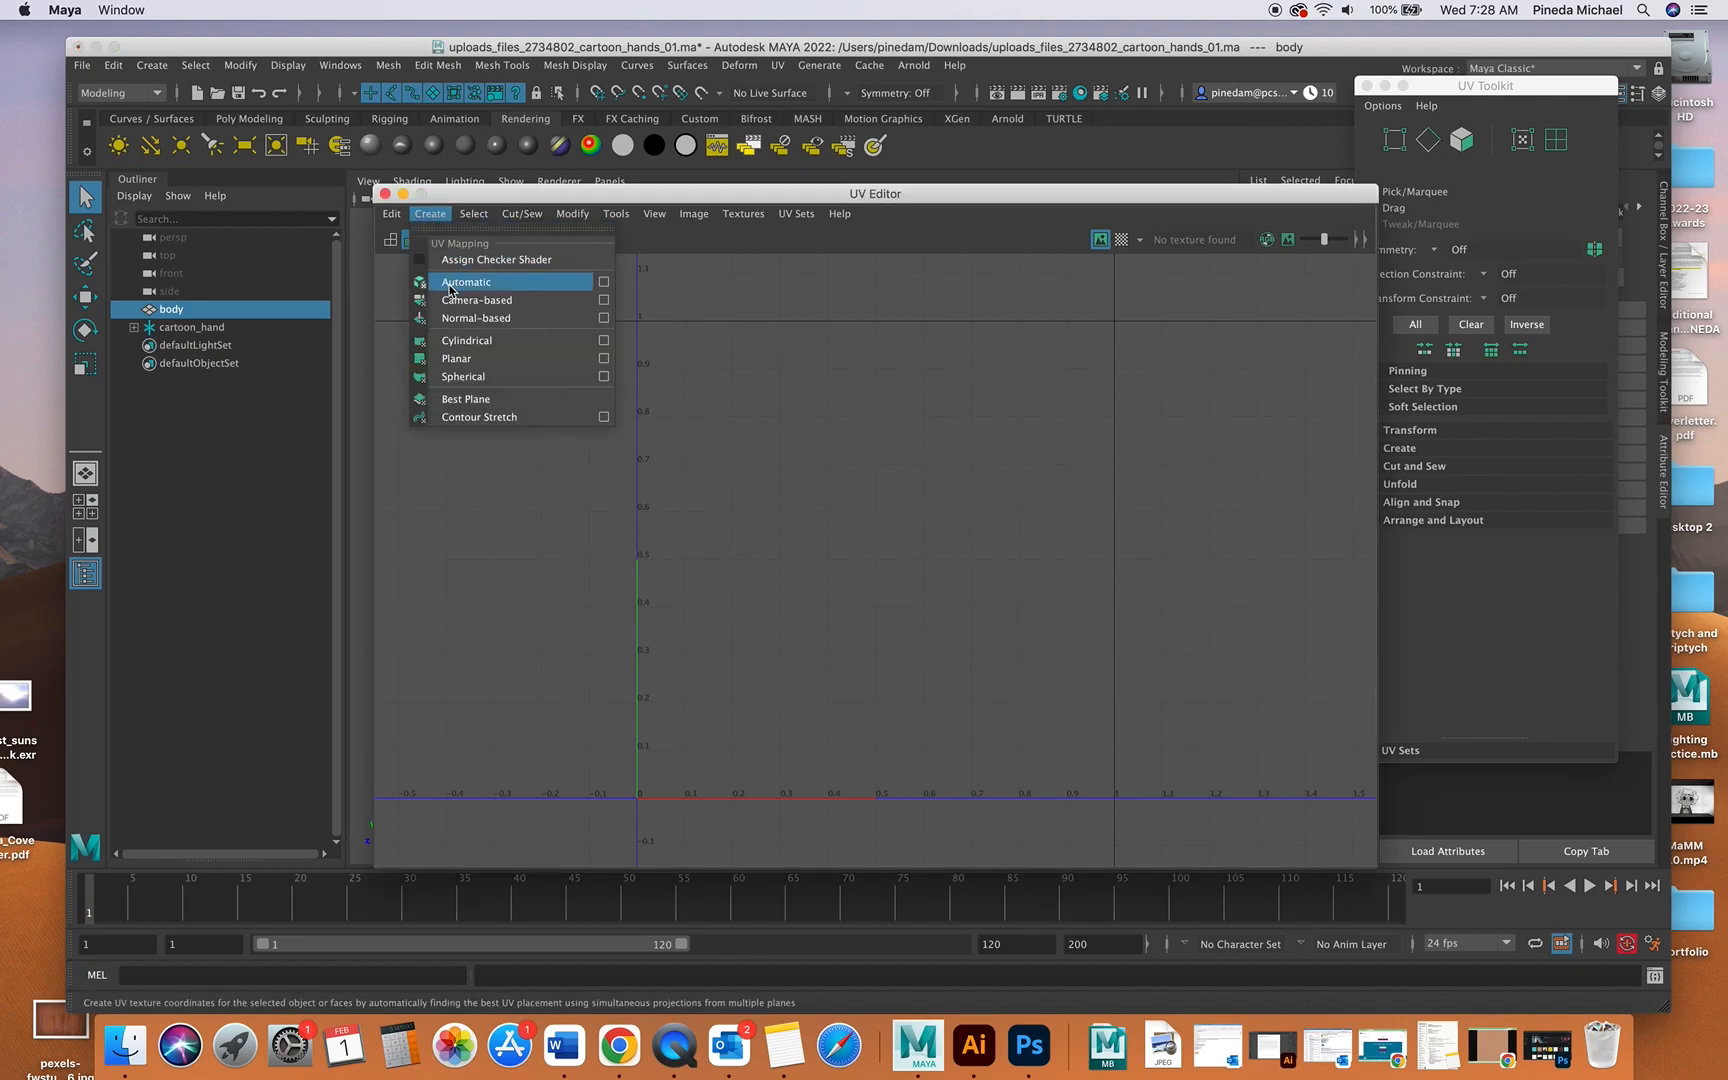
pyautogui.click(462, 283)
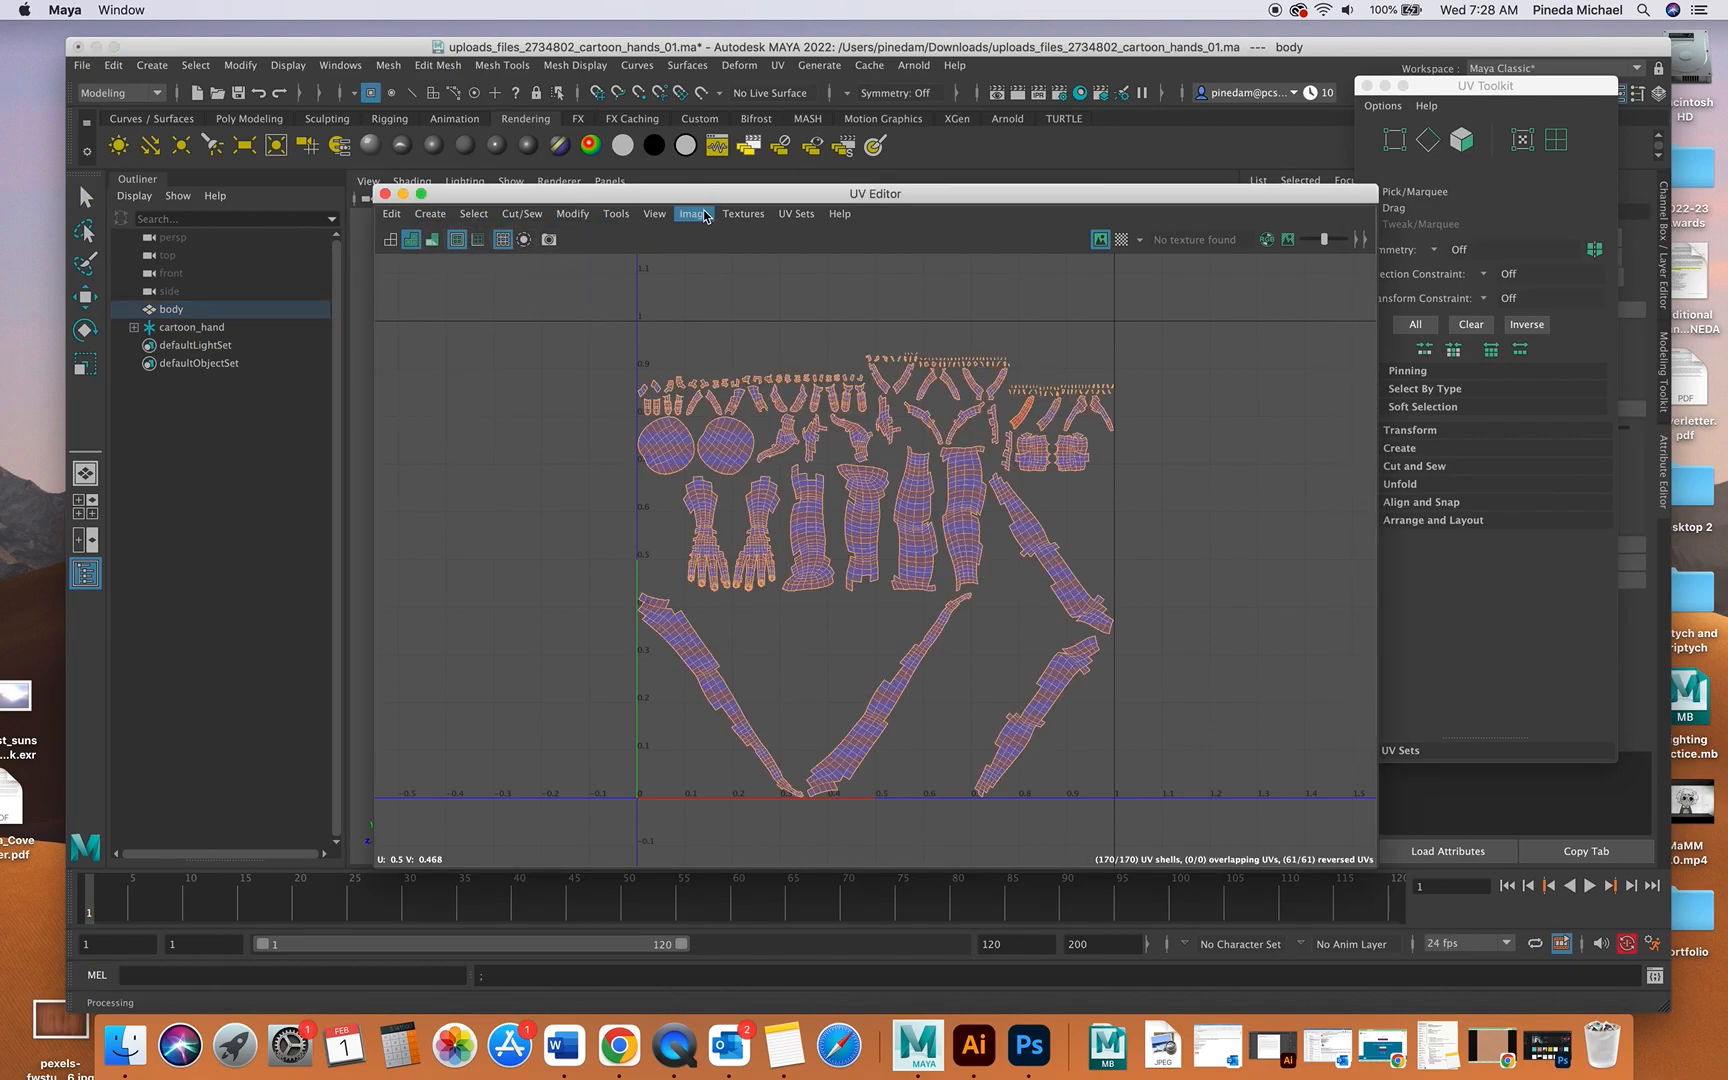
# - Examine the new UV seams on the arm meshes in the viewport behind the UV Editor
pyautogui.moveTo(688, 194); pyautogui.dragTo(645, 183)
pyautogui.moveTo(532, 183); pyautogui.dragTo(940, 652)
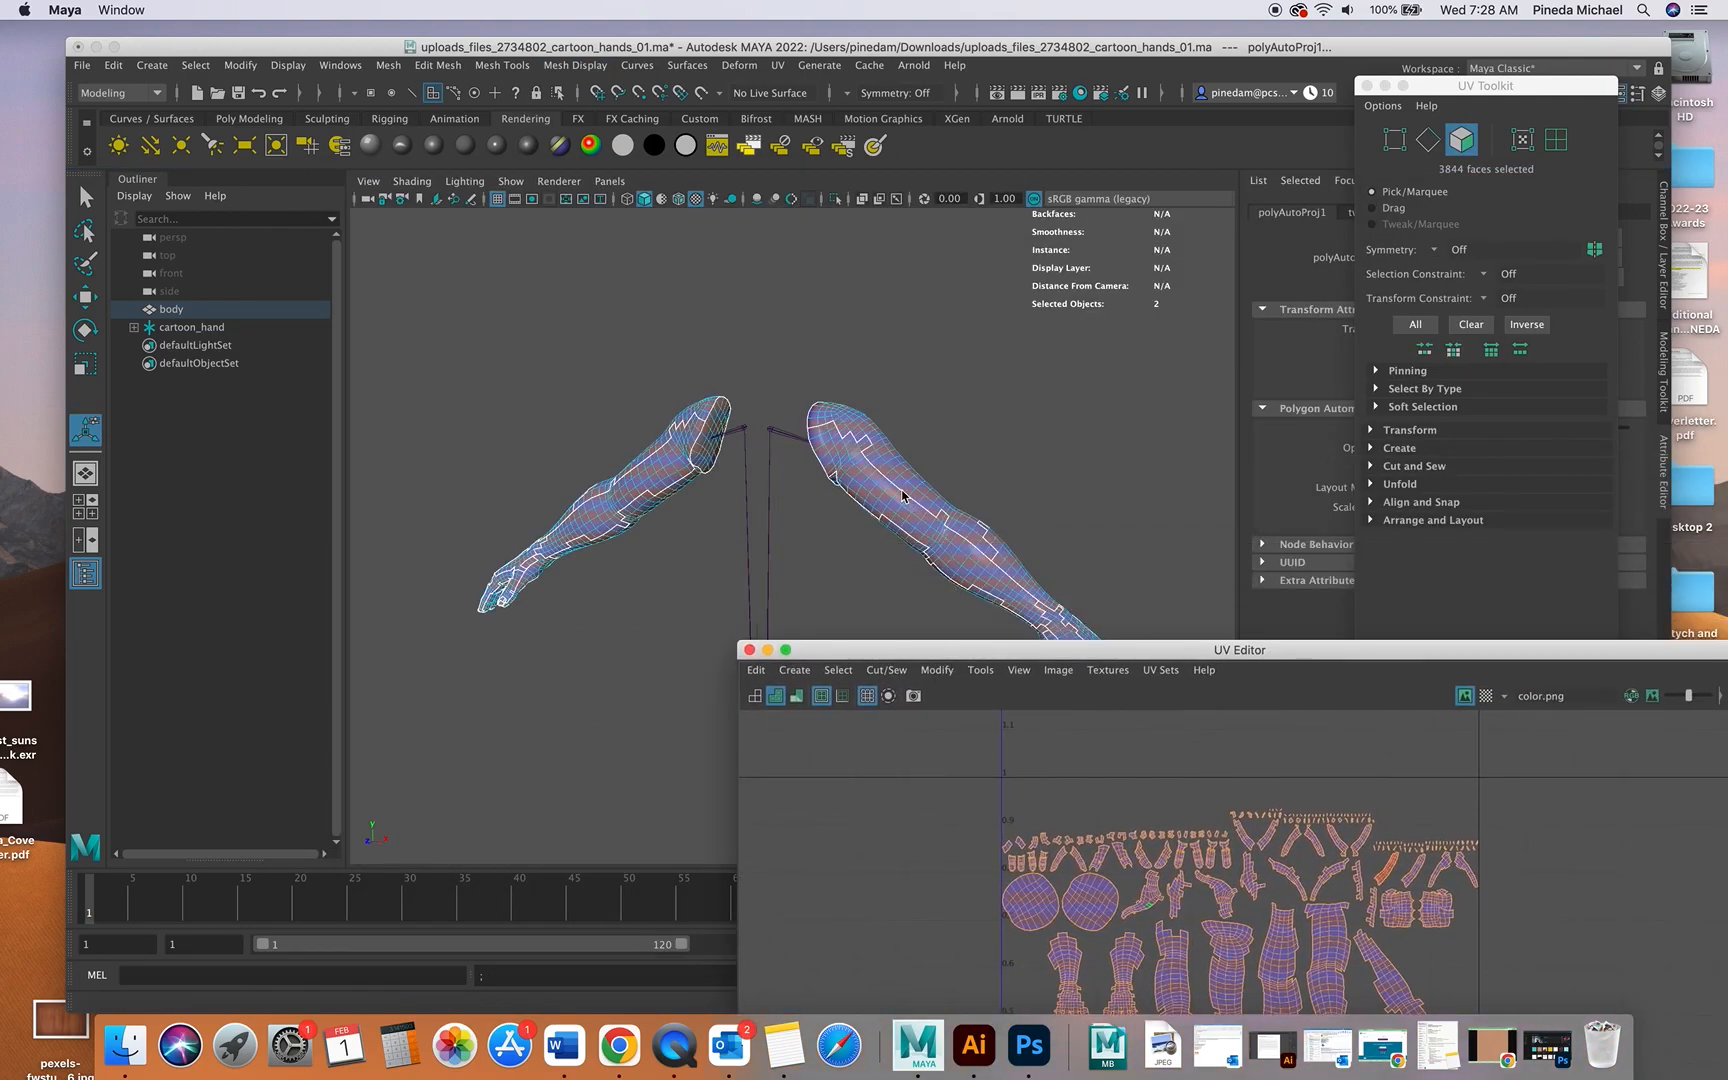
pyautogui.moveTo(1121, 655); pyautogui.dragTo(811, 145)
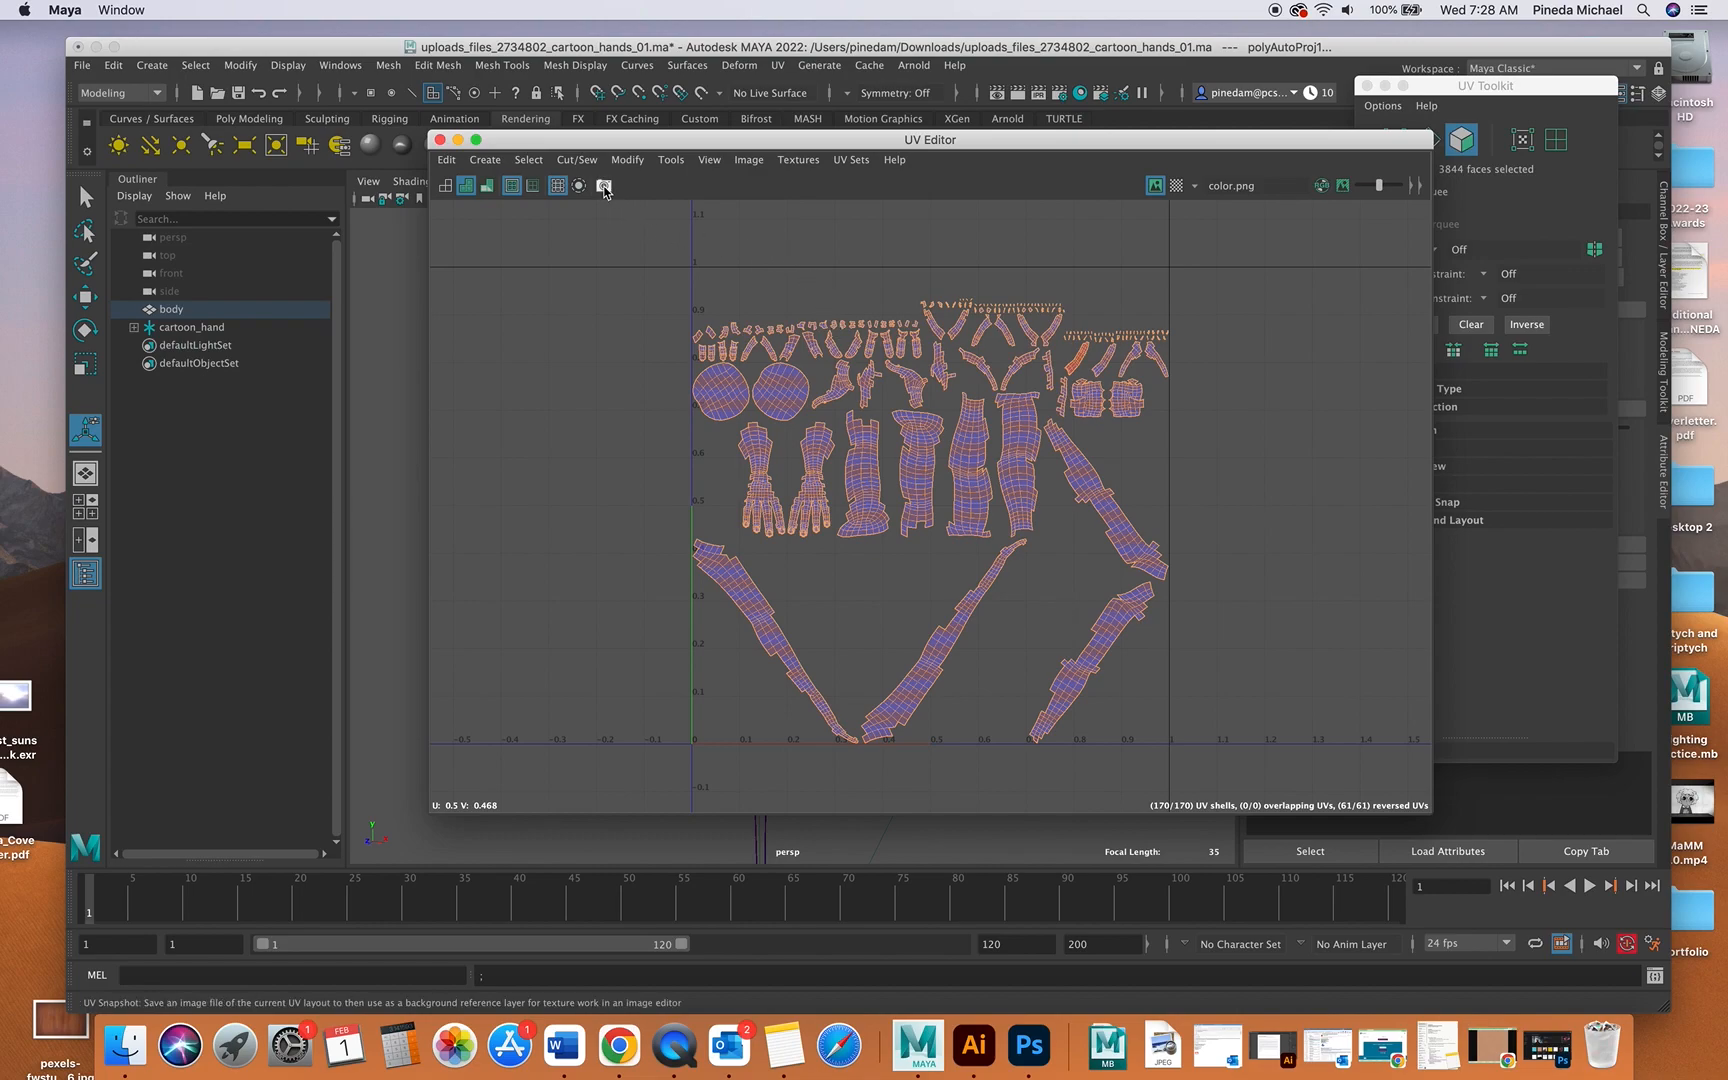
# - Save a UV snapshot of the arms' layout to the Desktop with the file name pinedayo
pyautogui.click(604, 186)
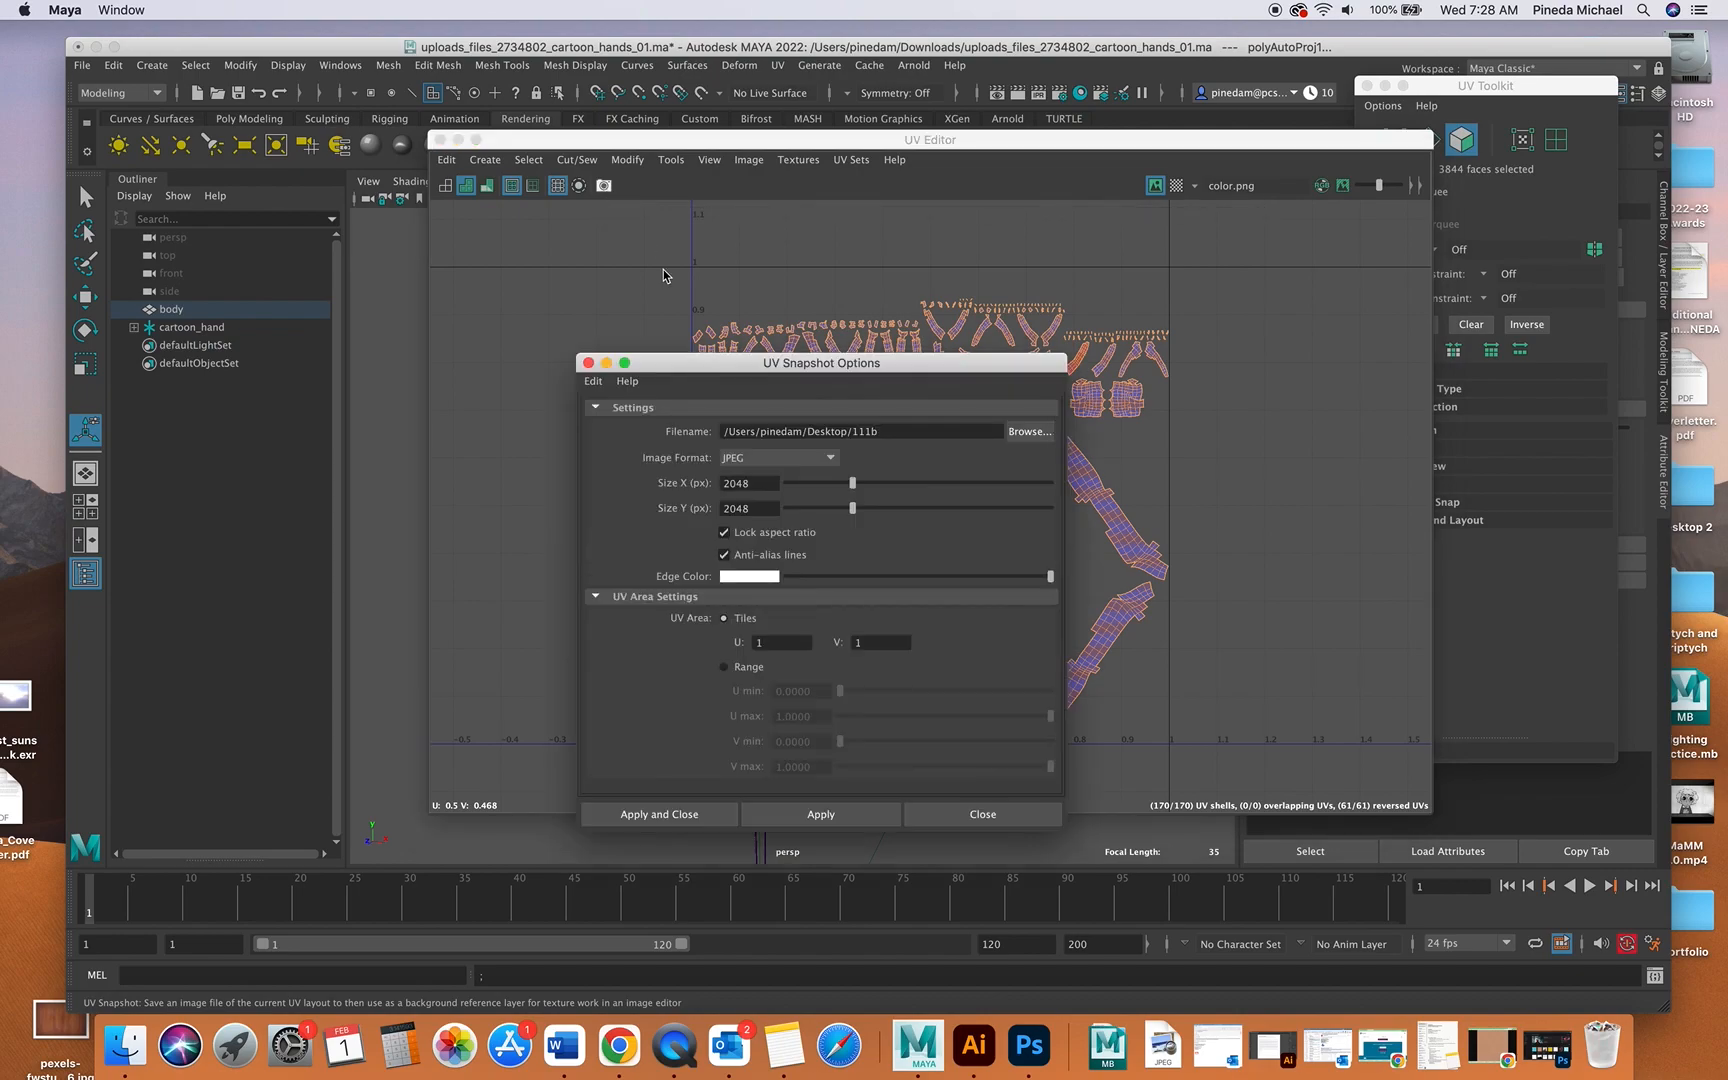
pyautogui.moveTo(715, 366); pyautogui.dragTo(737, 231)
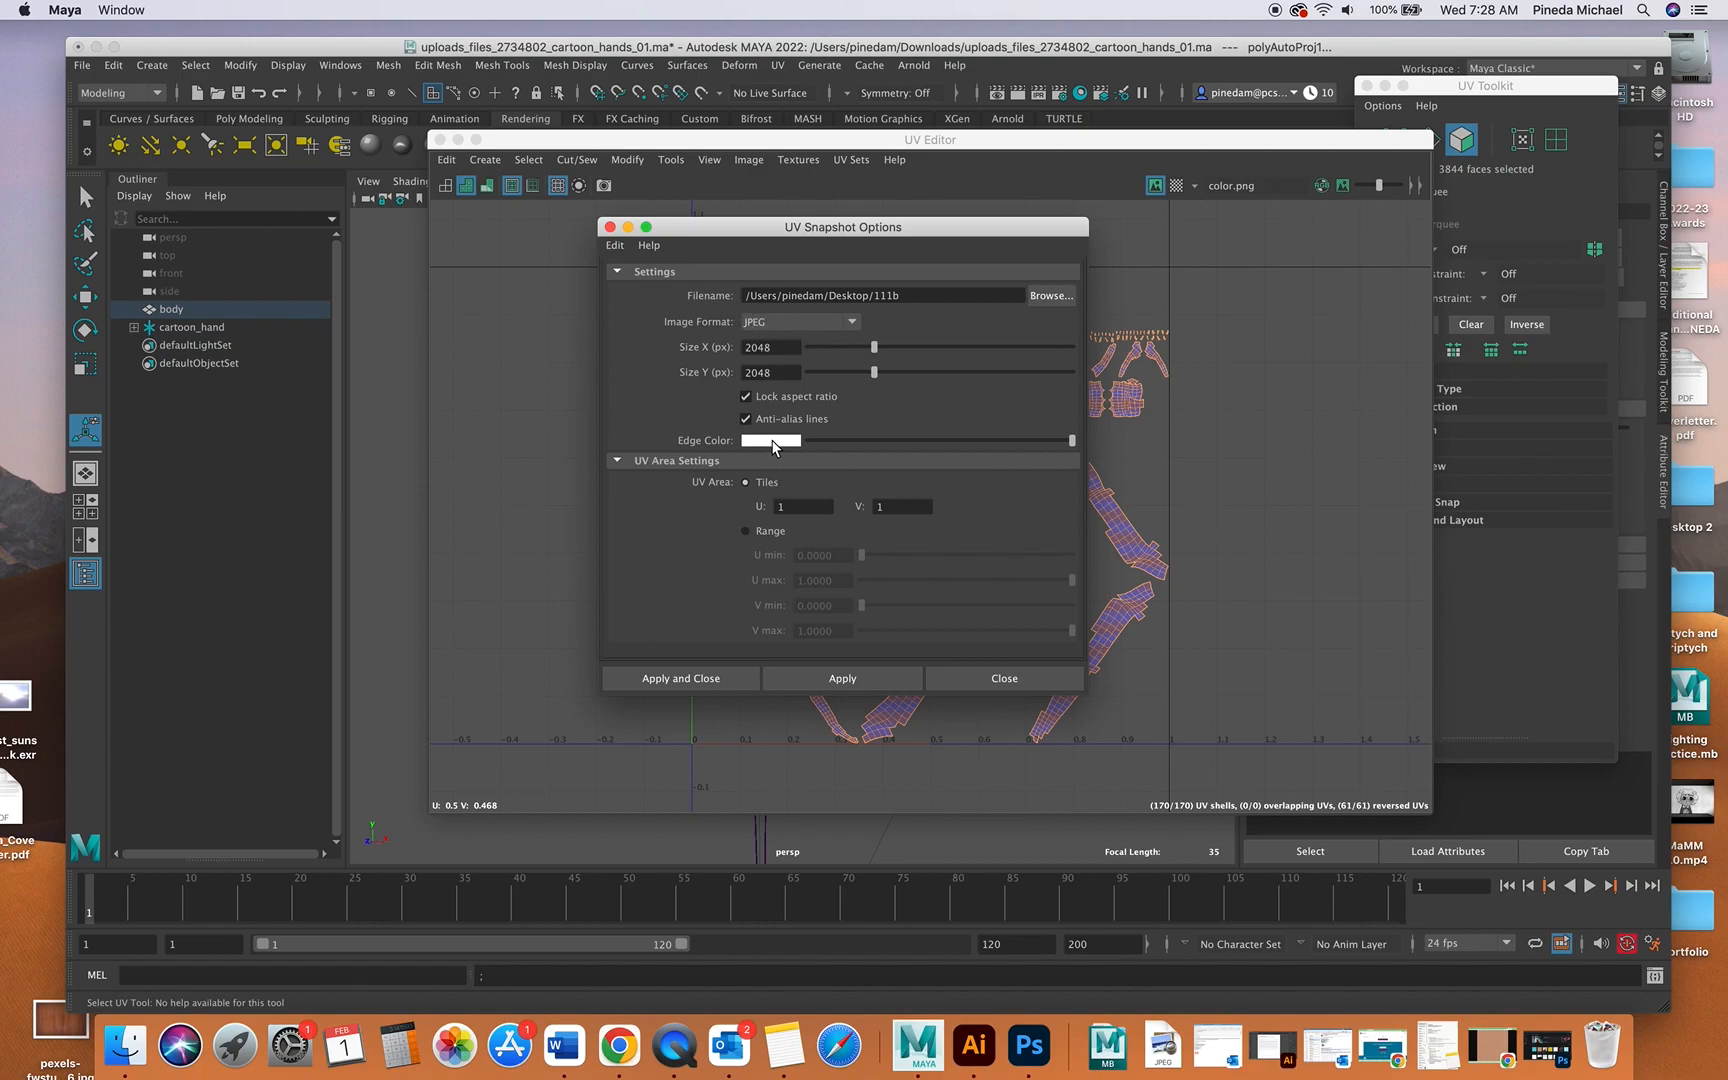
pyautogui.click(772, 441)
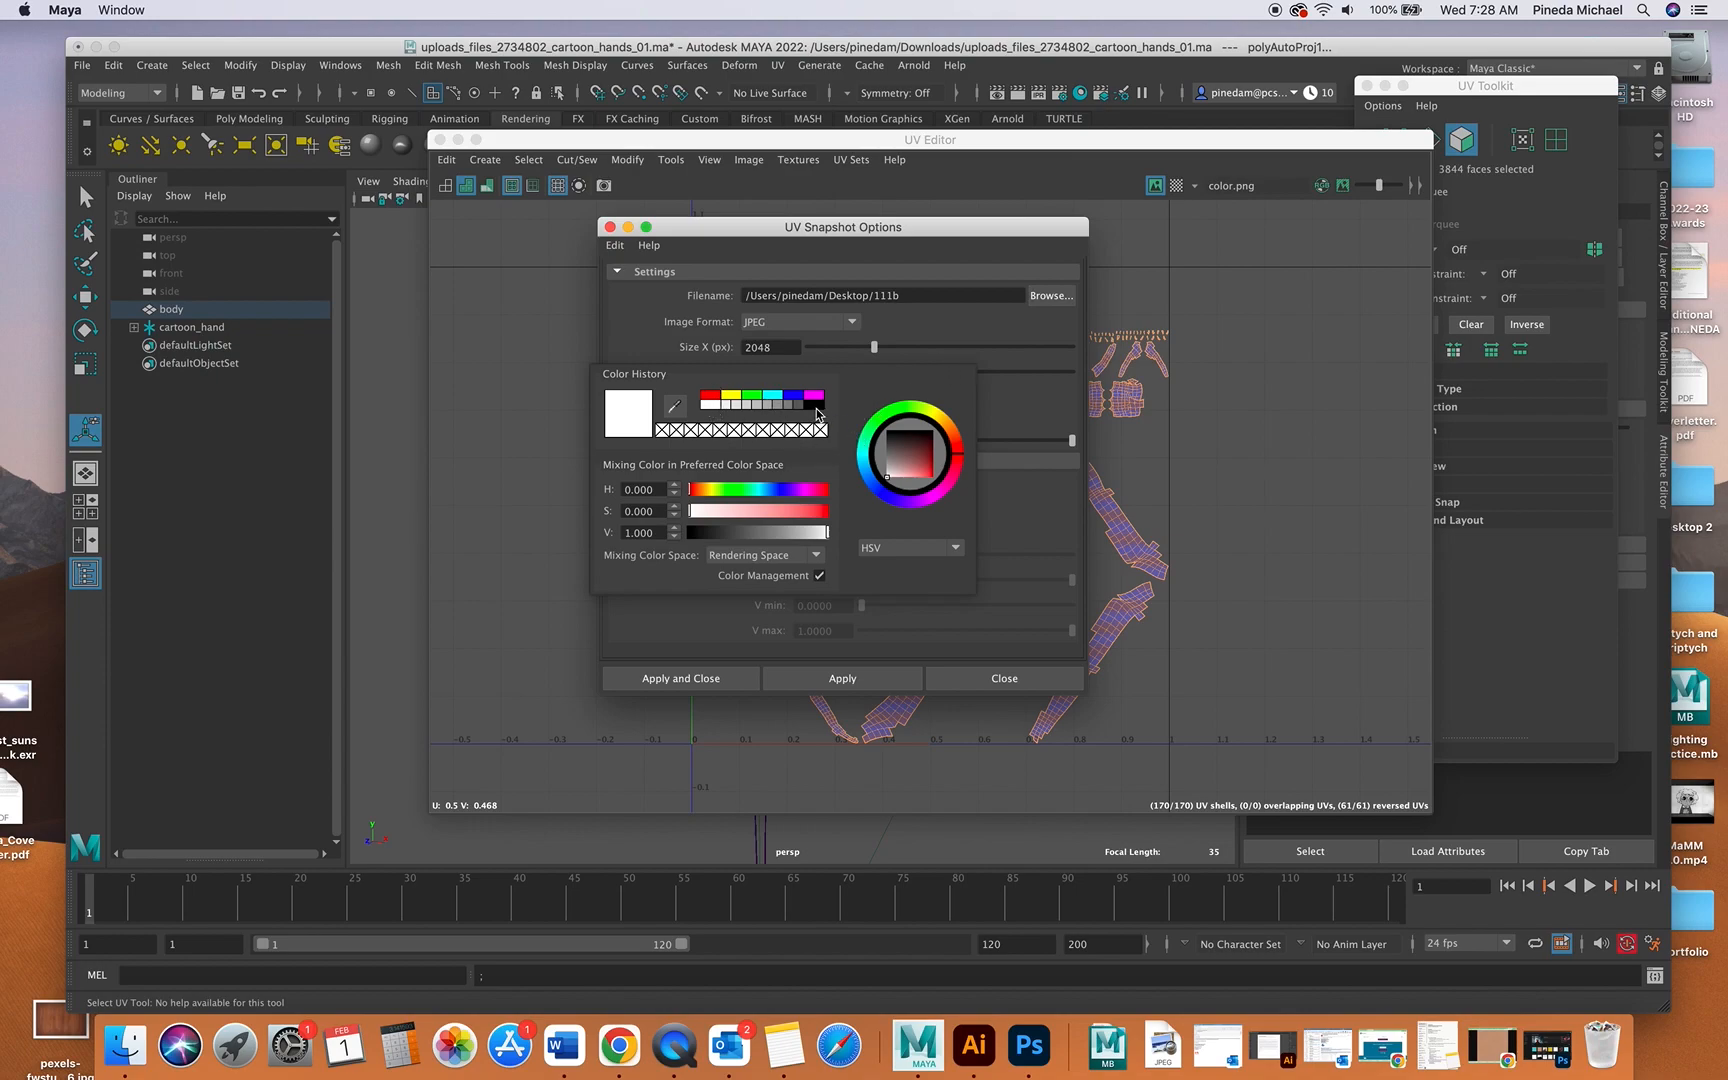
pyautogui.click(664, 324)
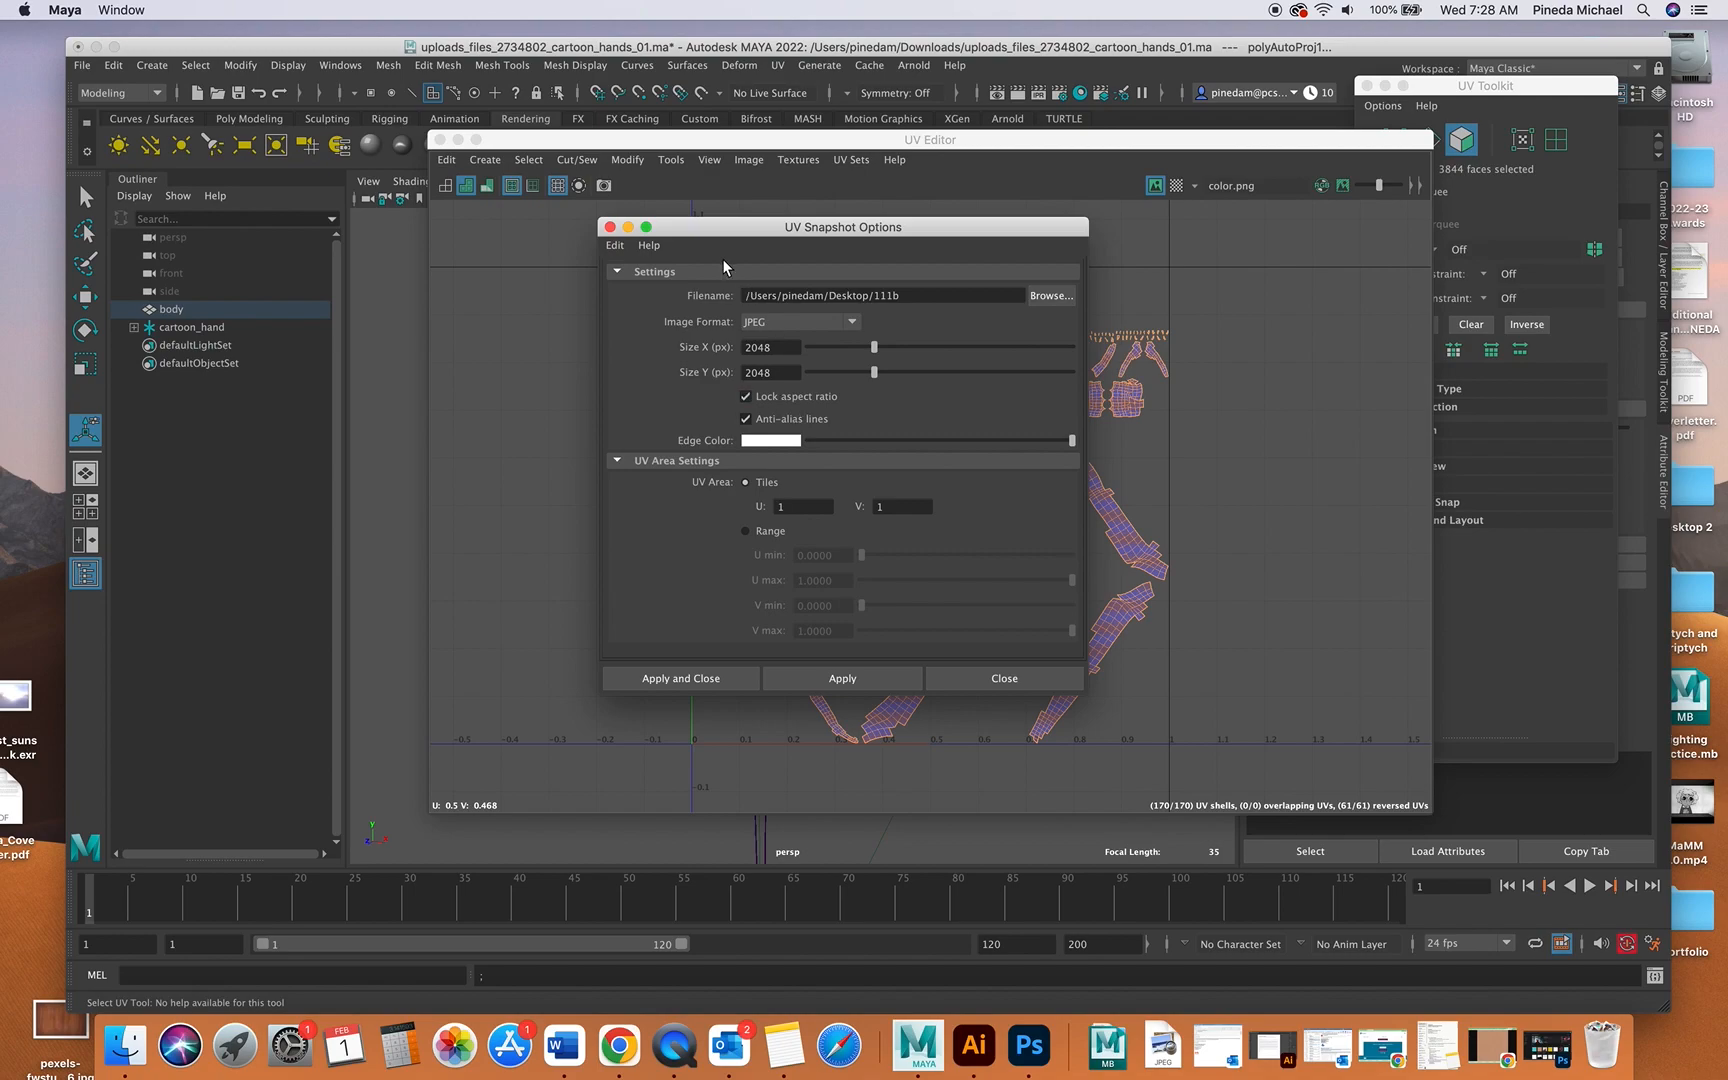
pyautogui.moveTo(739, 229); pyautogui.dragTo(1523, 731)
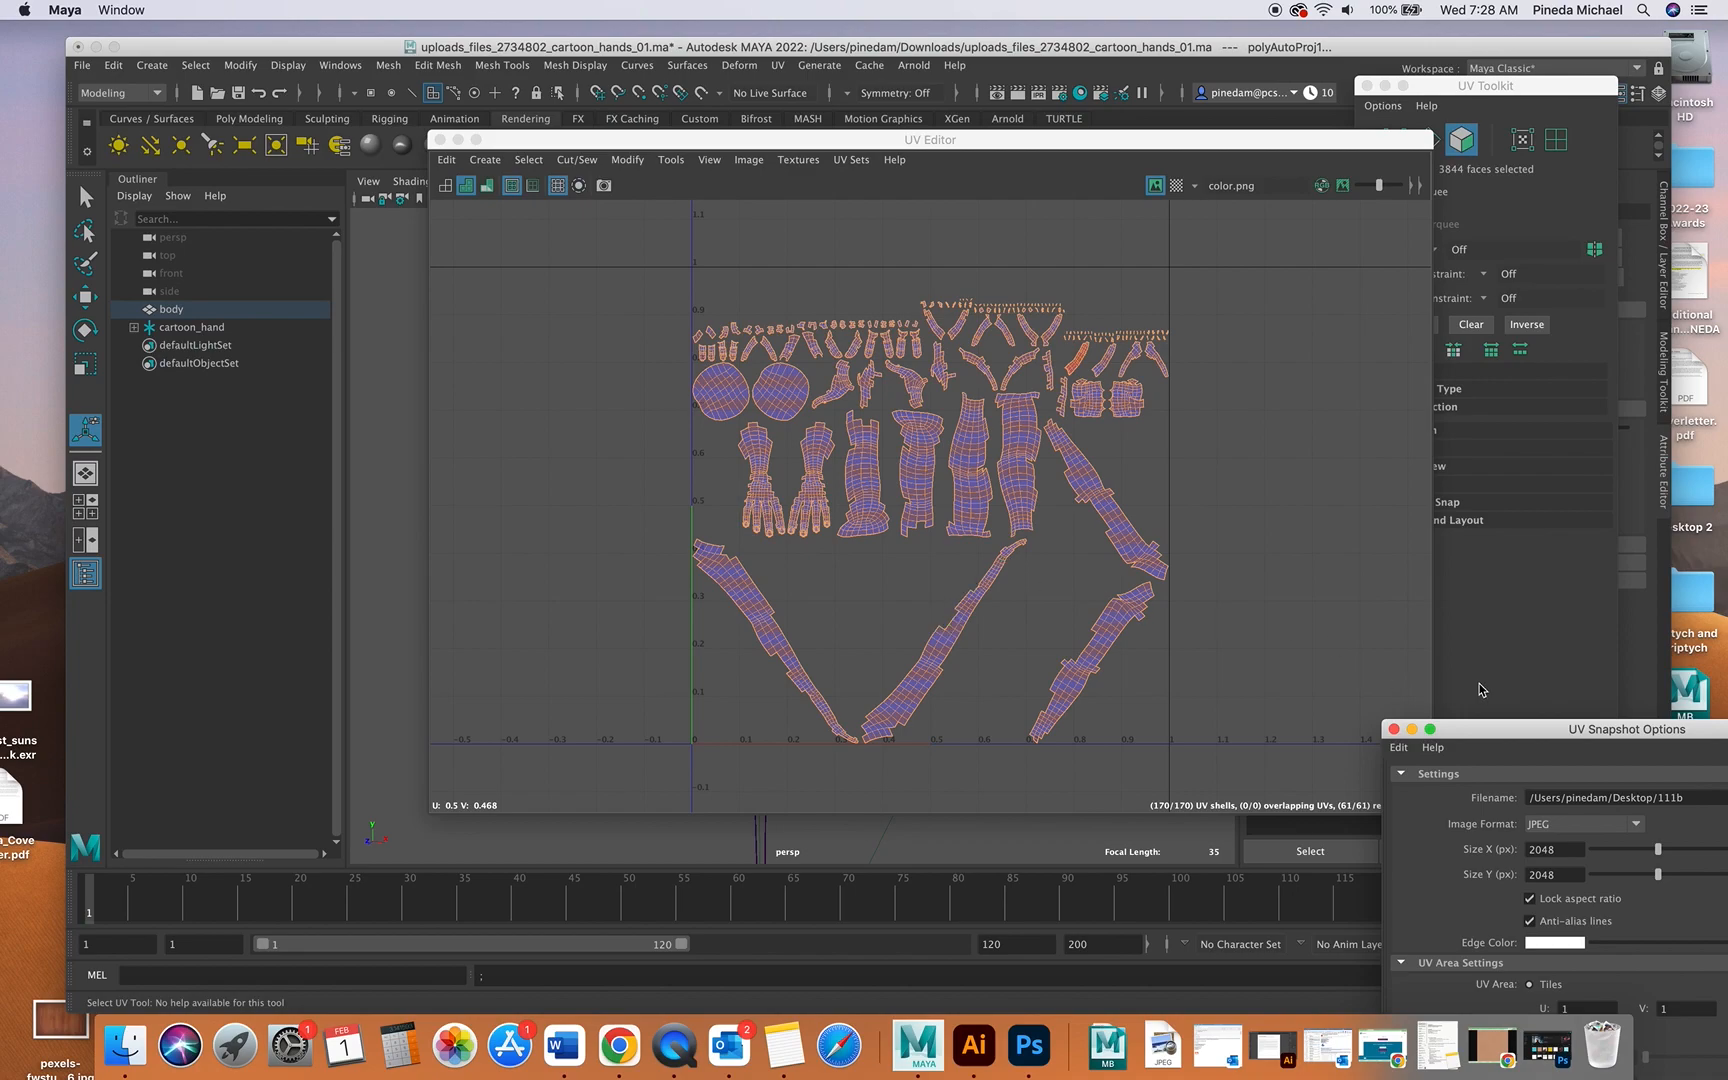
pyautogui.moveTo(1508, 742); pyautogui.dragTo(768, 314)
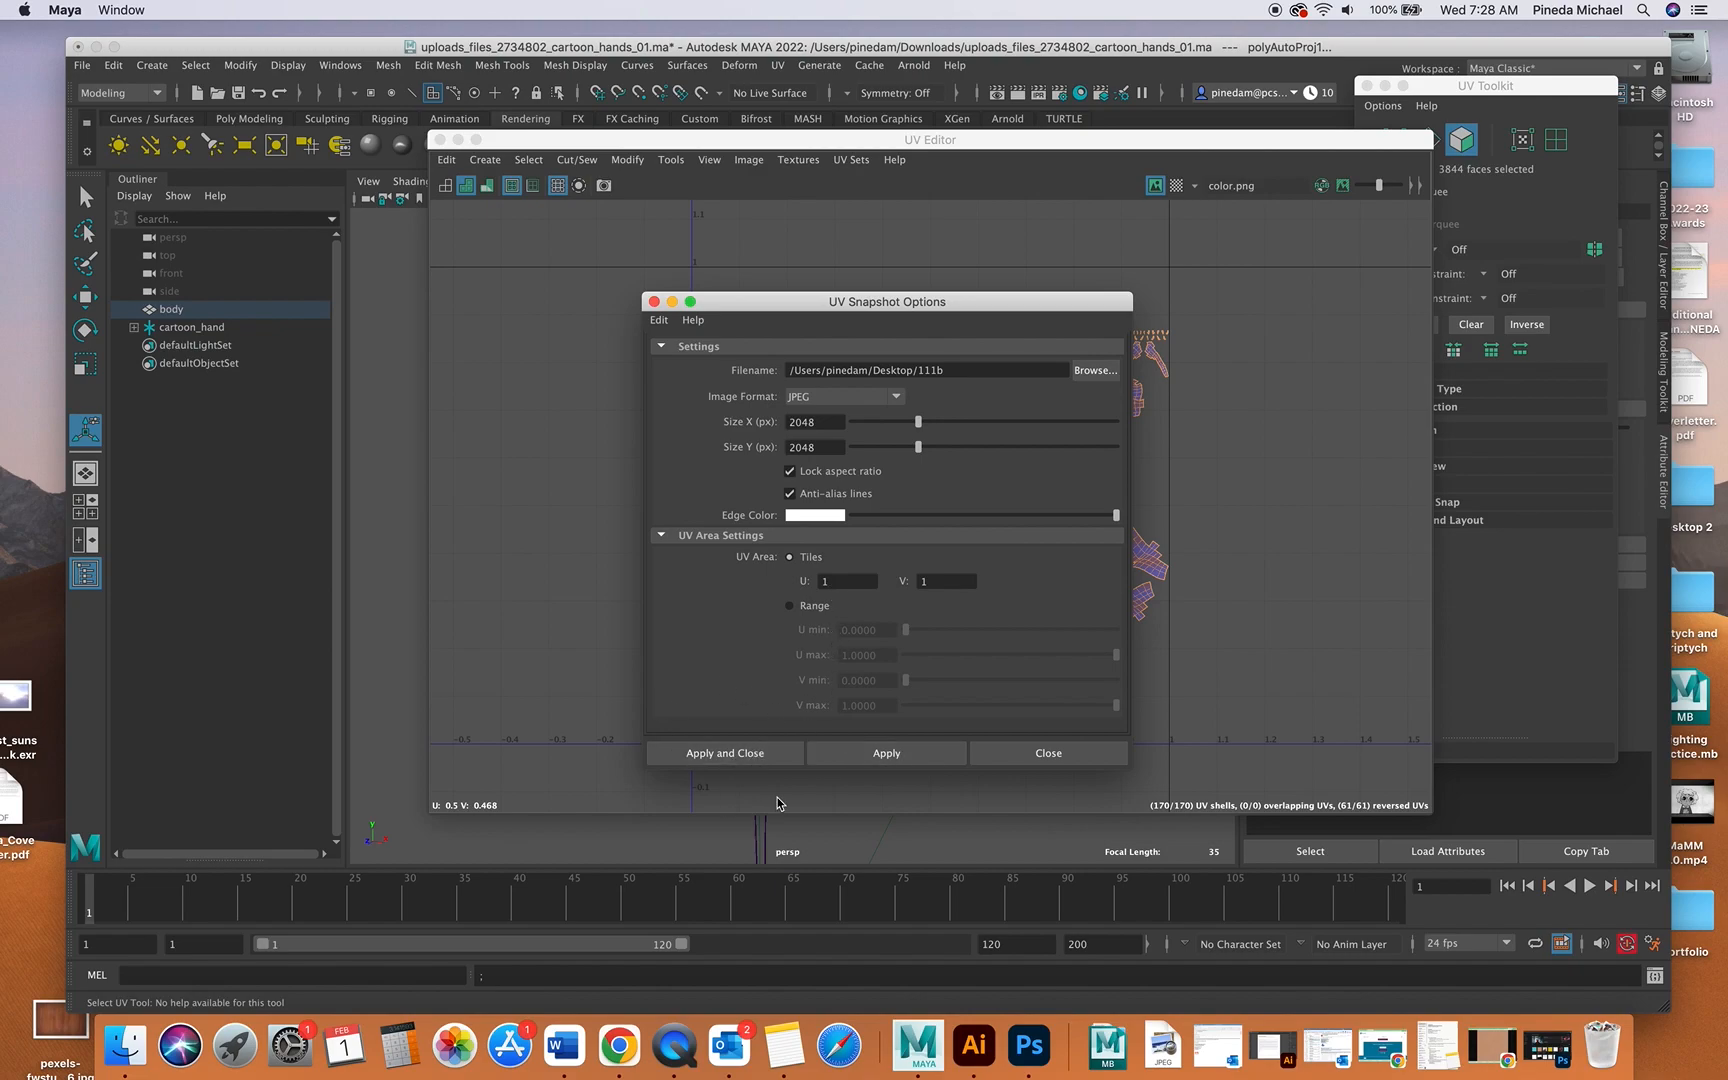
pyautogui.click(940, 372)
pyautogui.moveTo(958, 372); pyautogui.dragTo(927, 370)
pyautogui.write('pinedayo')
pyautogui.click(771, 757)
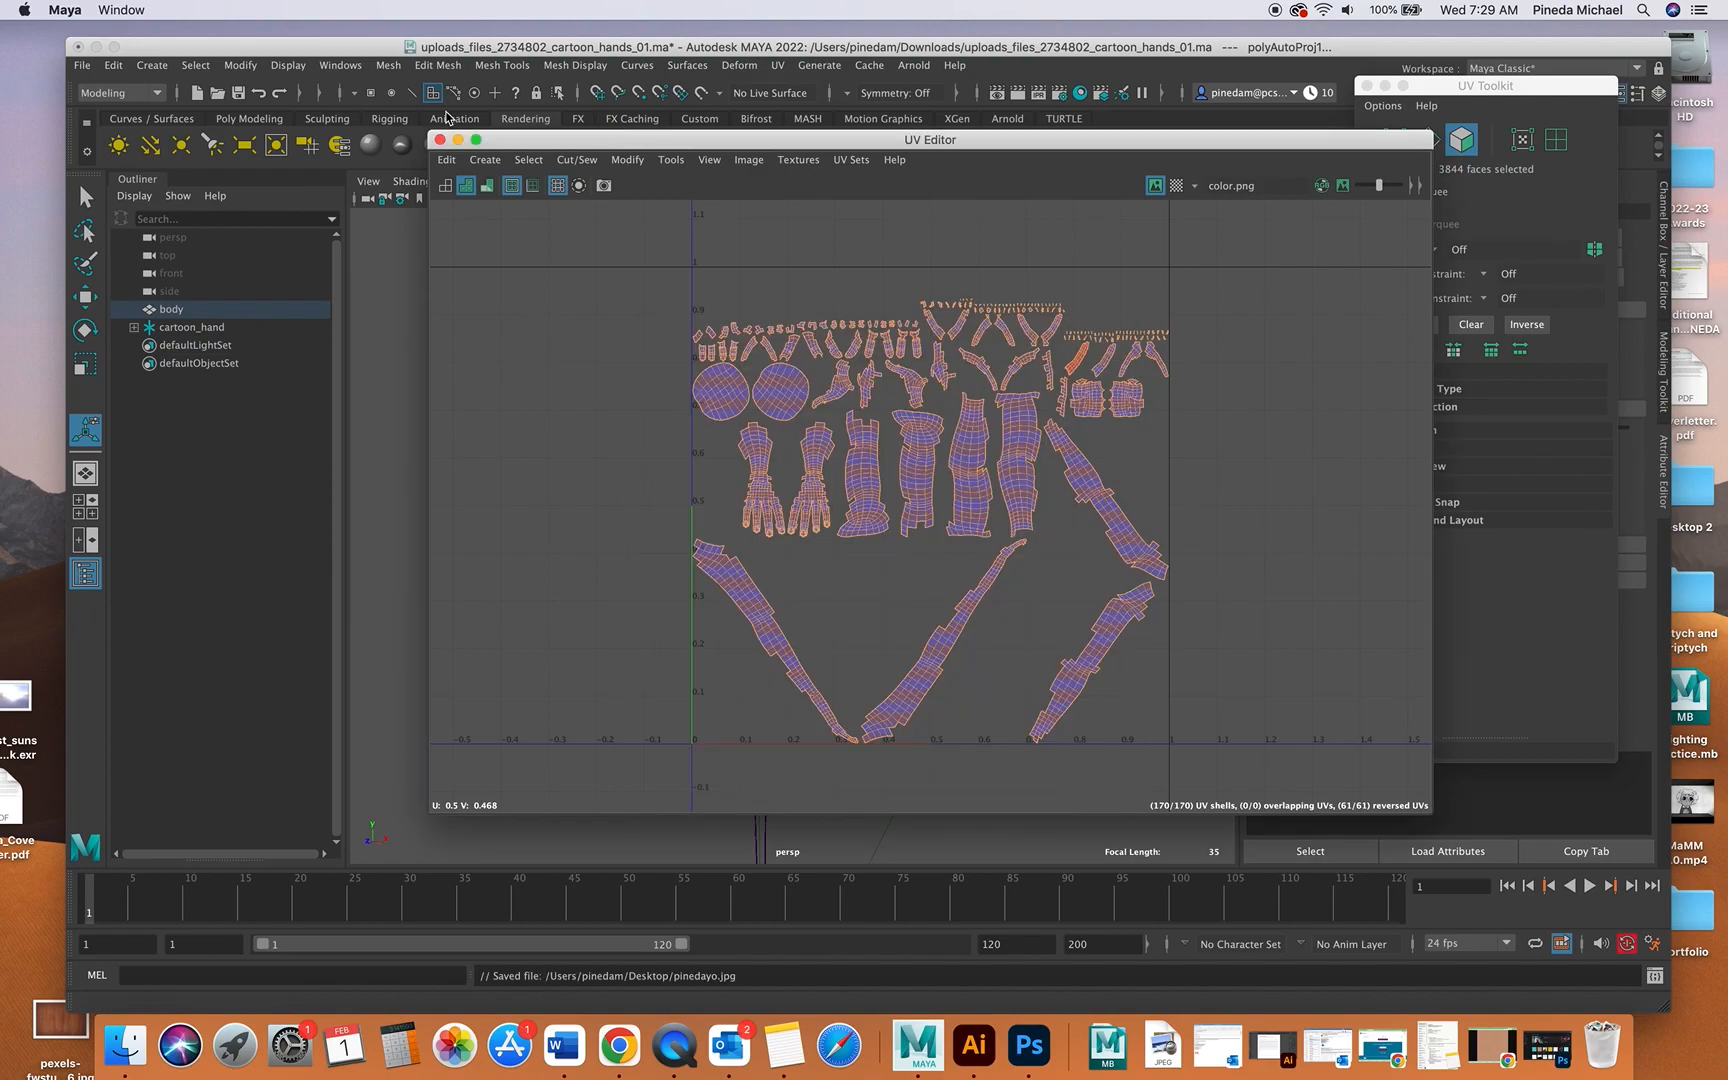
# - Close the UV Editor and the UV Toolkit and minimize the Maya window
pyautogui.click(440, 139)
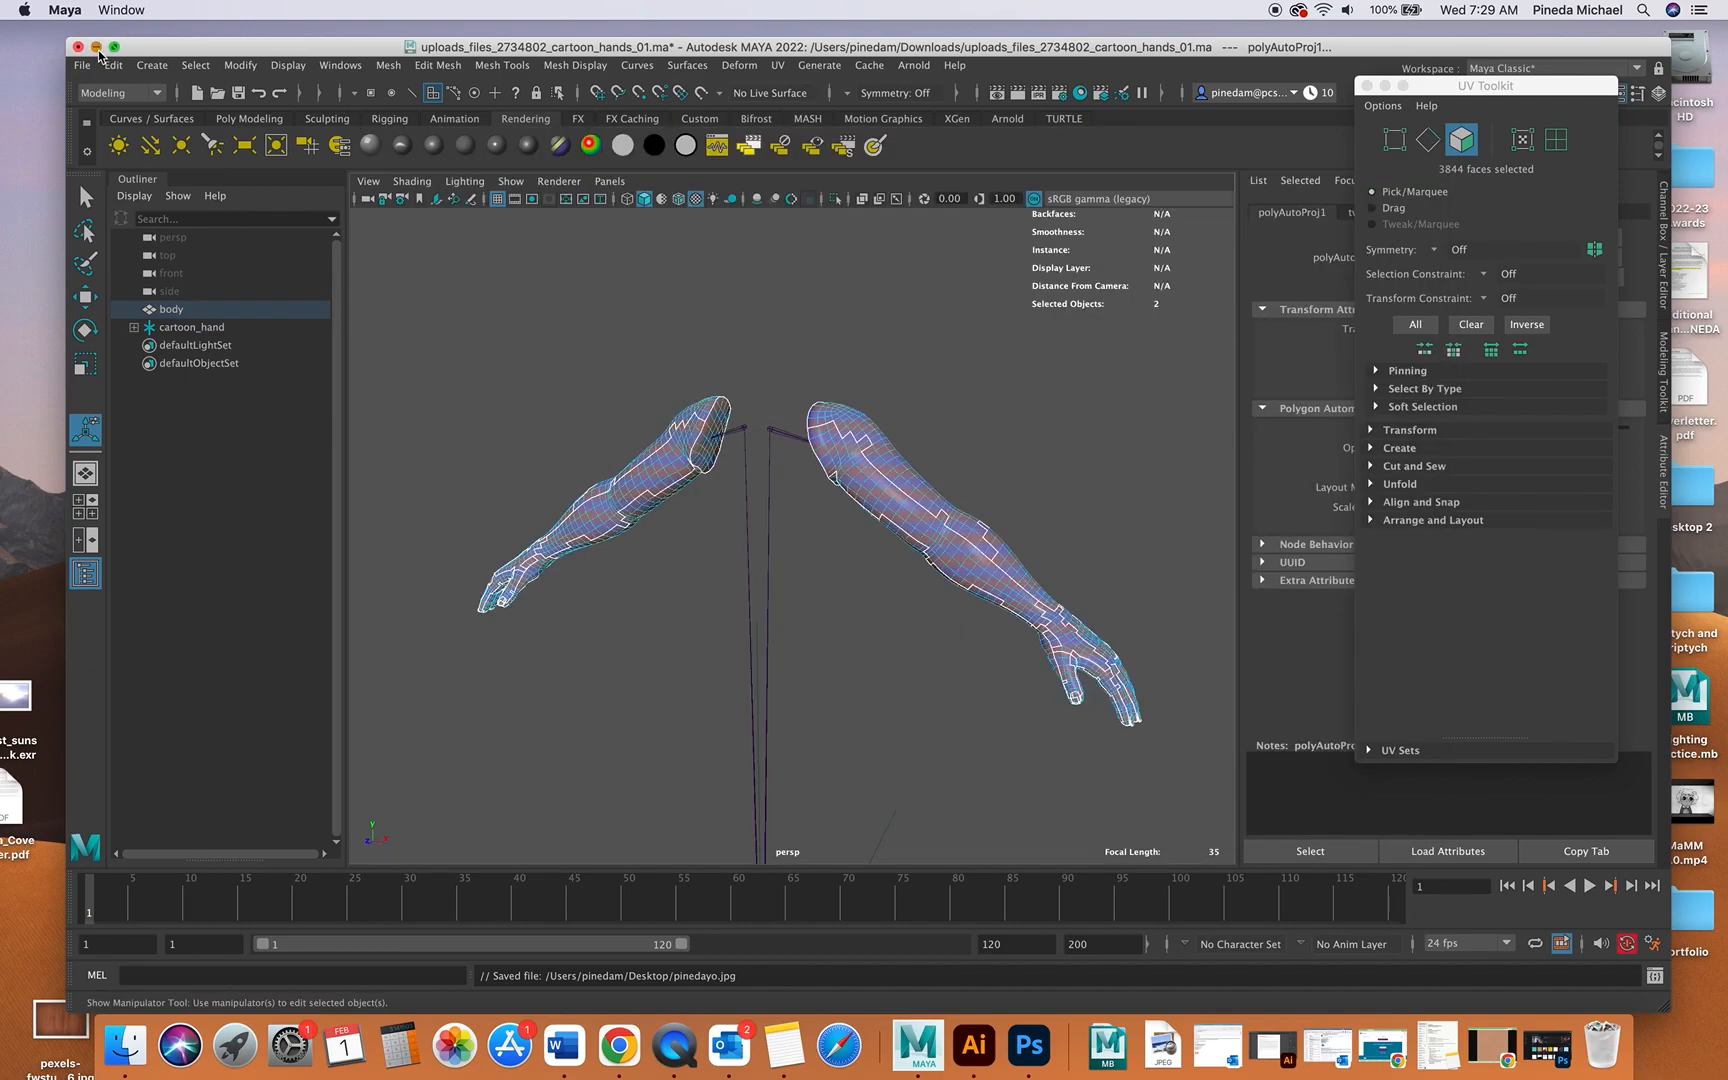
pyautogui.click(96, 47)
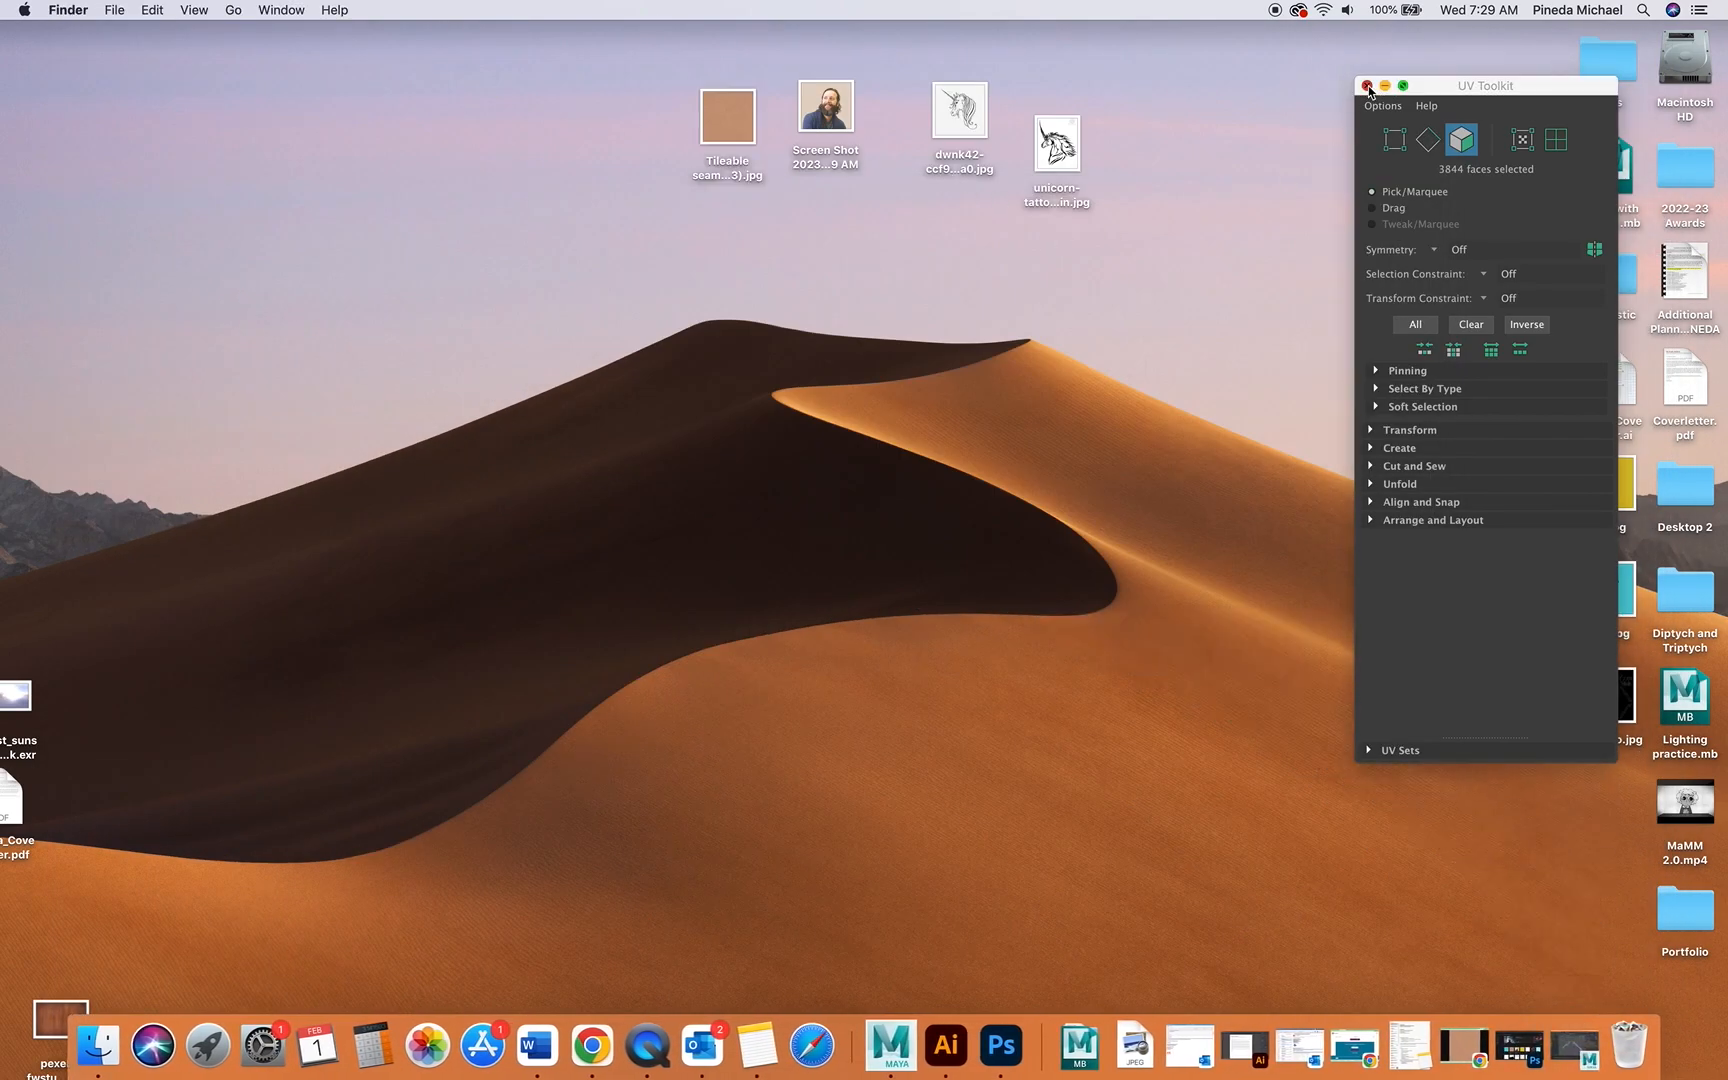
pyautogui.click(1369, 90)
# - Preview the exported pinedayo.jpg on the desktop and open it in Photoshop
pyautogui.click(1605, 700)
pyautogui.press('space')
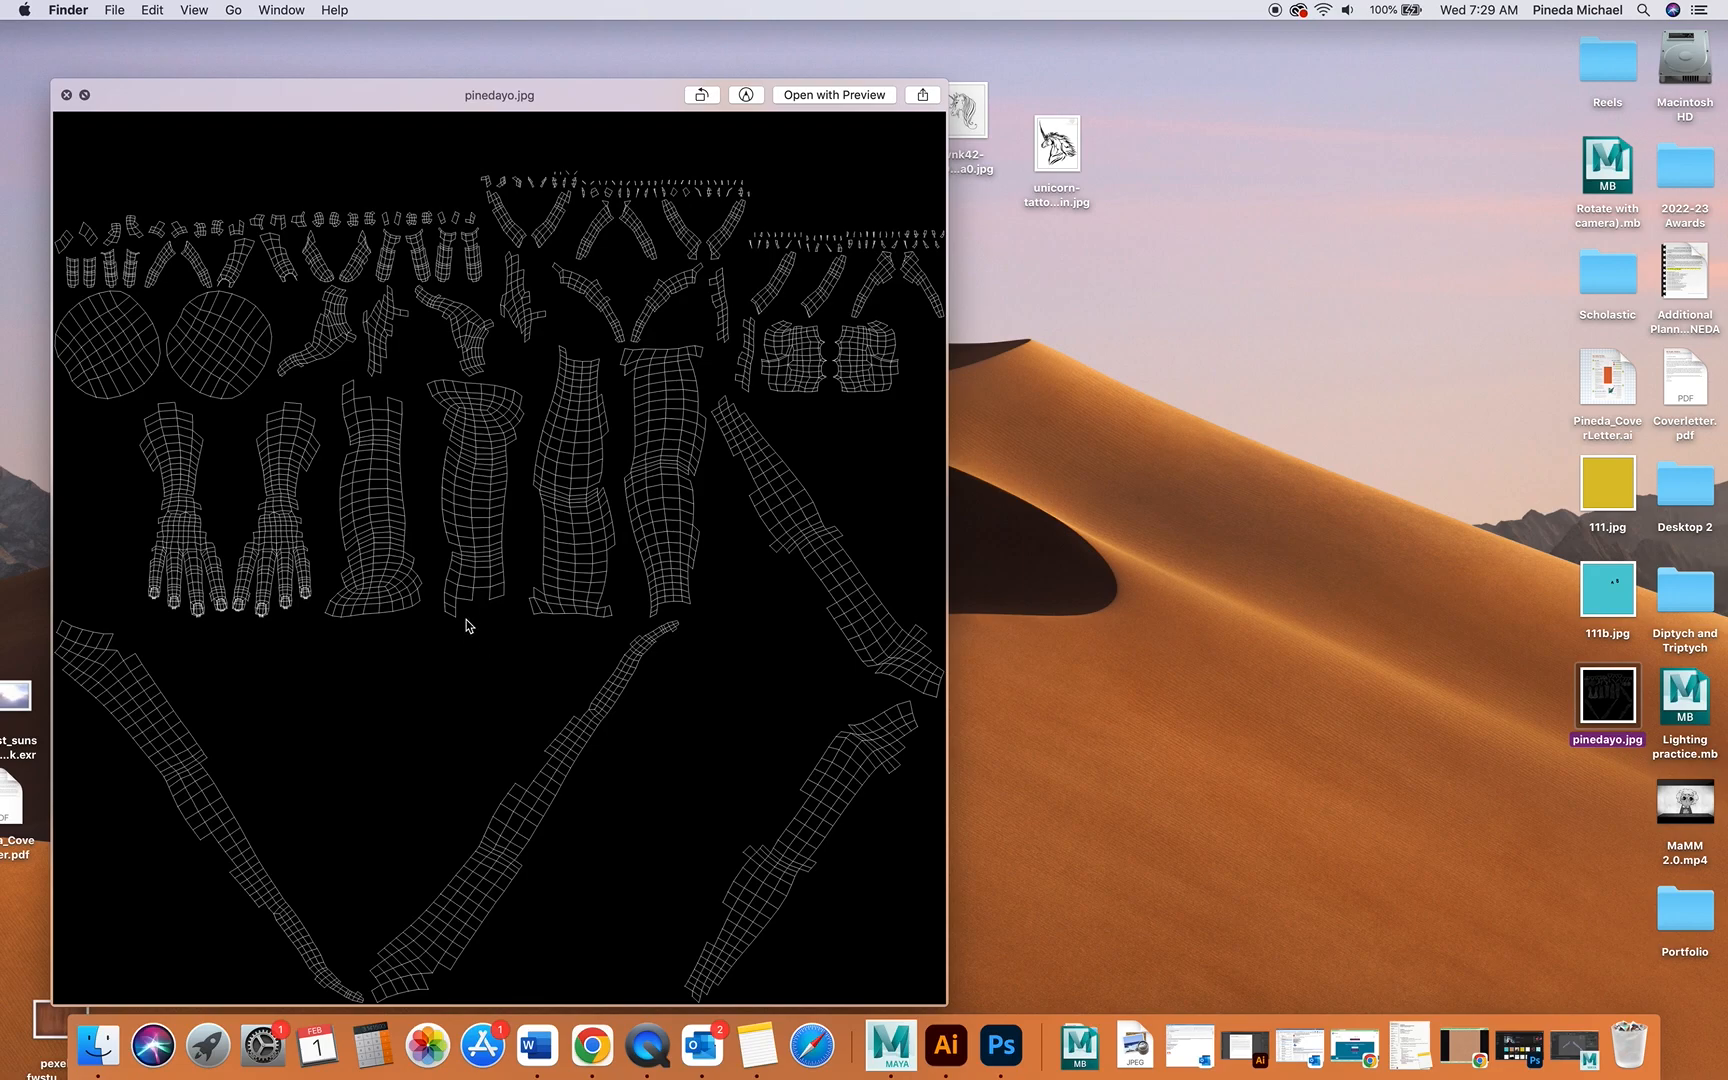
pyautogui.click(67, 96)
pyautogui.moveTo(1583, 704); pyautogui.dragTo(1001, 1045)
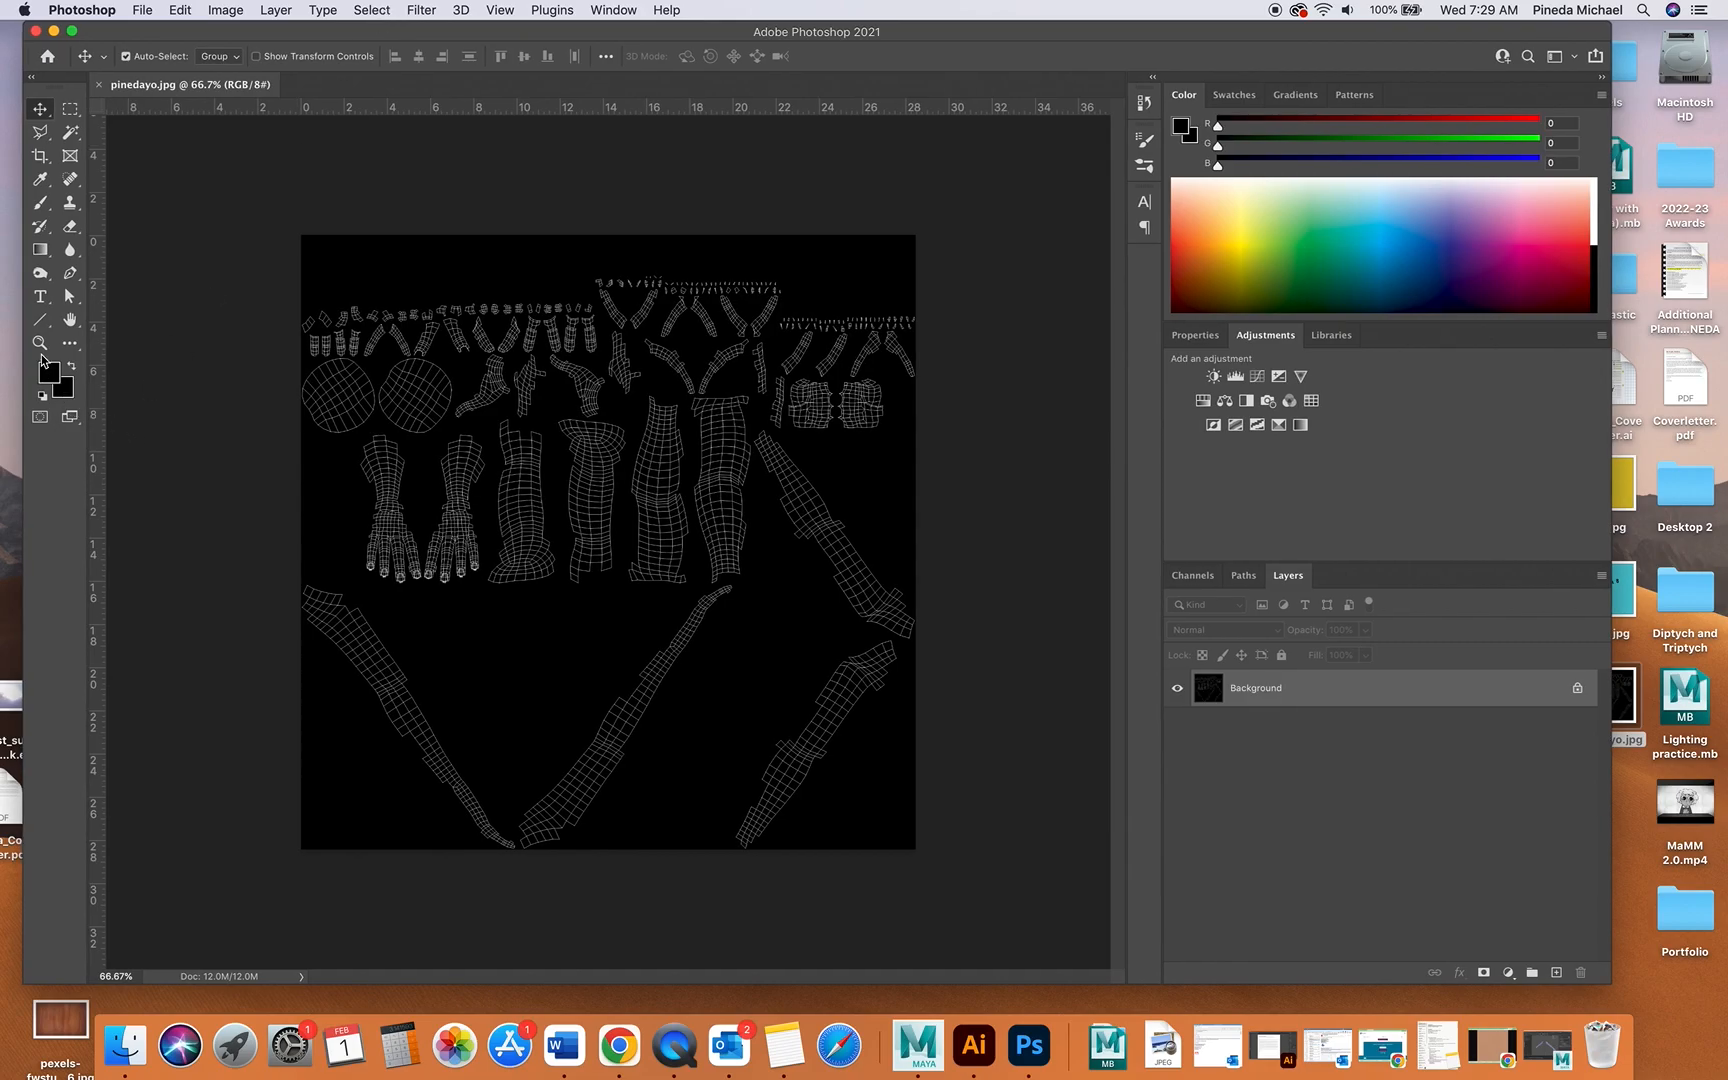
# - Activate the Brush tool for the hand UV shells and set the foreground color to bright cyan (RGB 0, 234, 255)
pyautogui.click(40, 342)
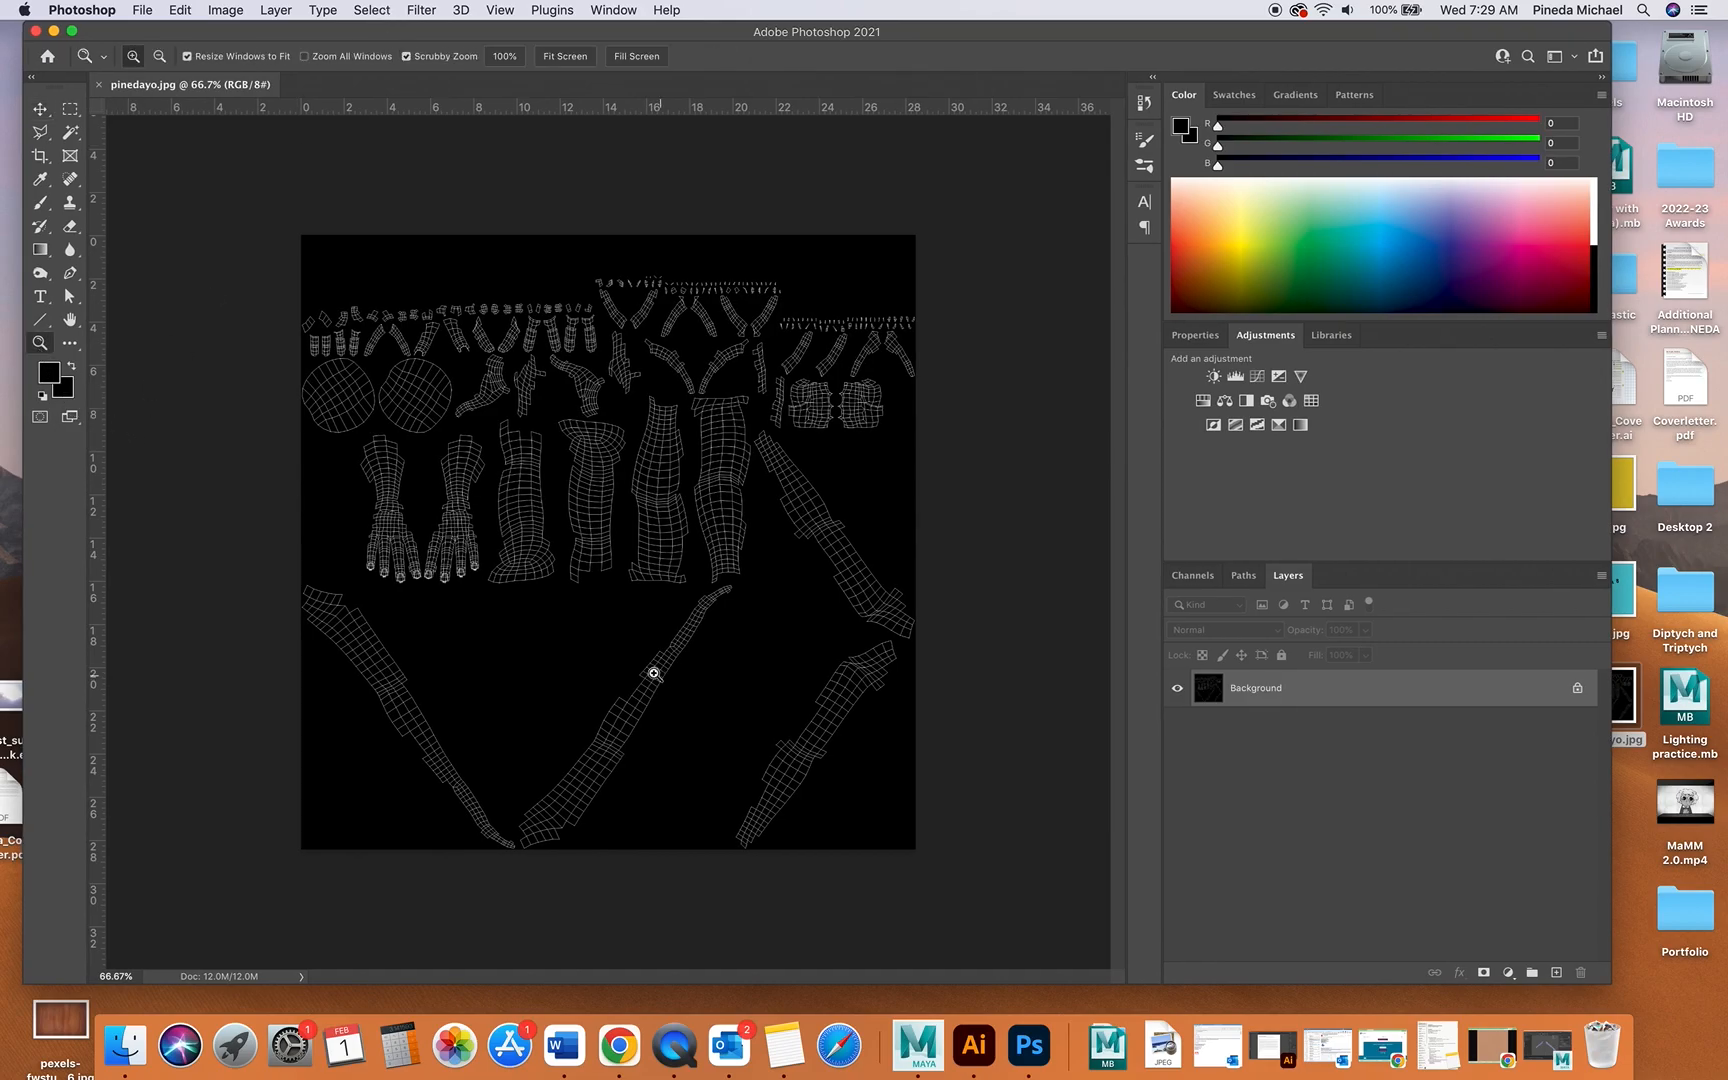
pyautogui.click(656, 675)
pyautogui.click(355, 545)
pyautogui.click(257, 471)
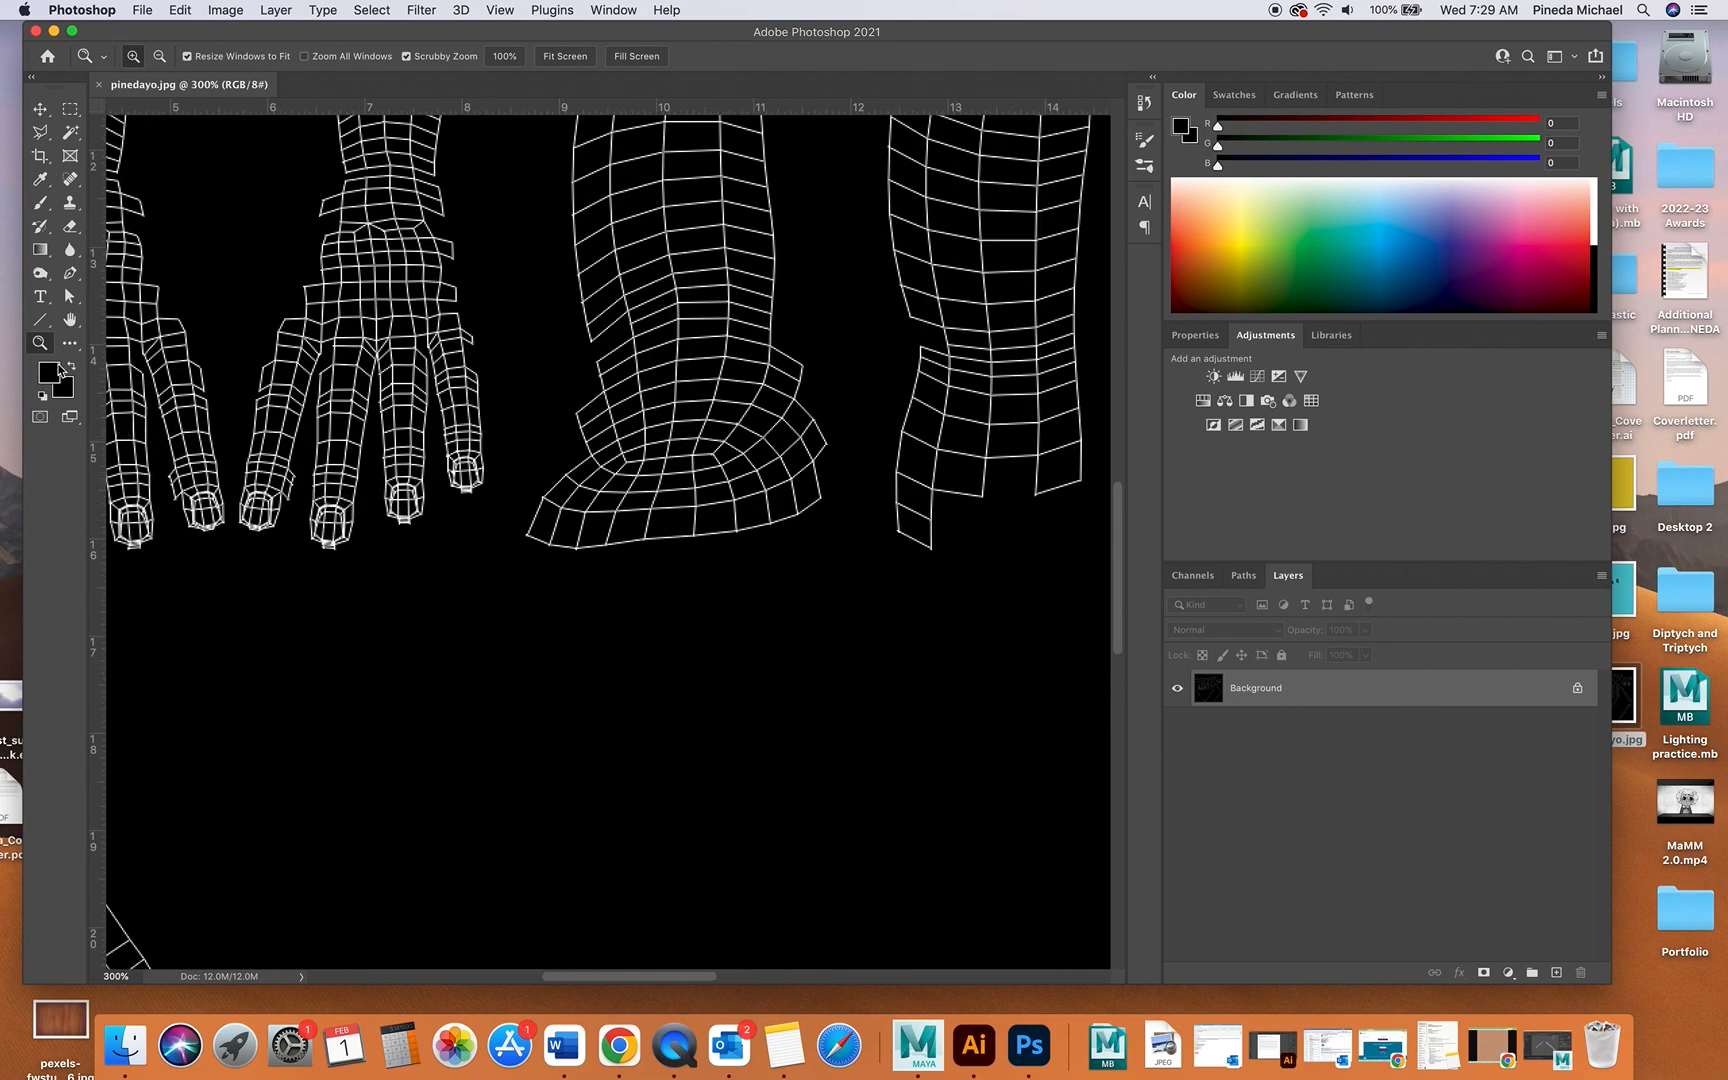
pyautogui.click(70, 322)
pyautogui.moveTo(430, 394); pyautogui.dragTo(783, 506)
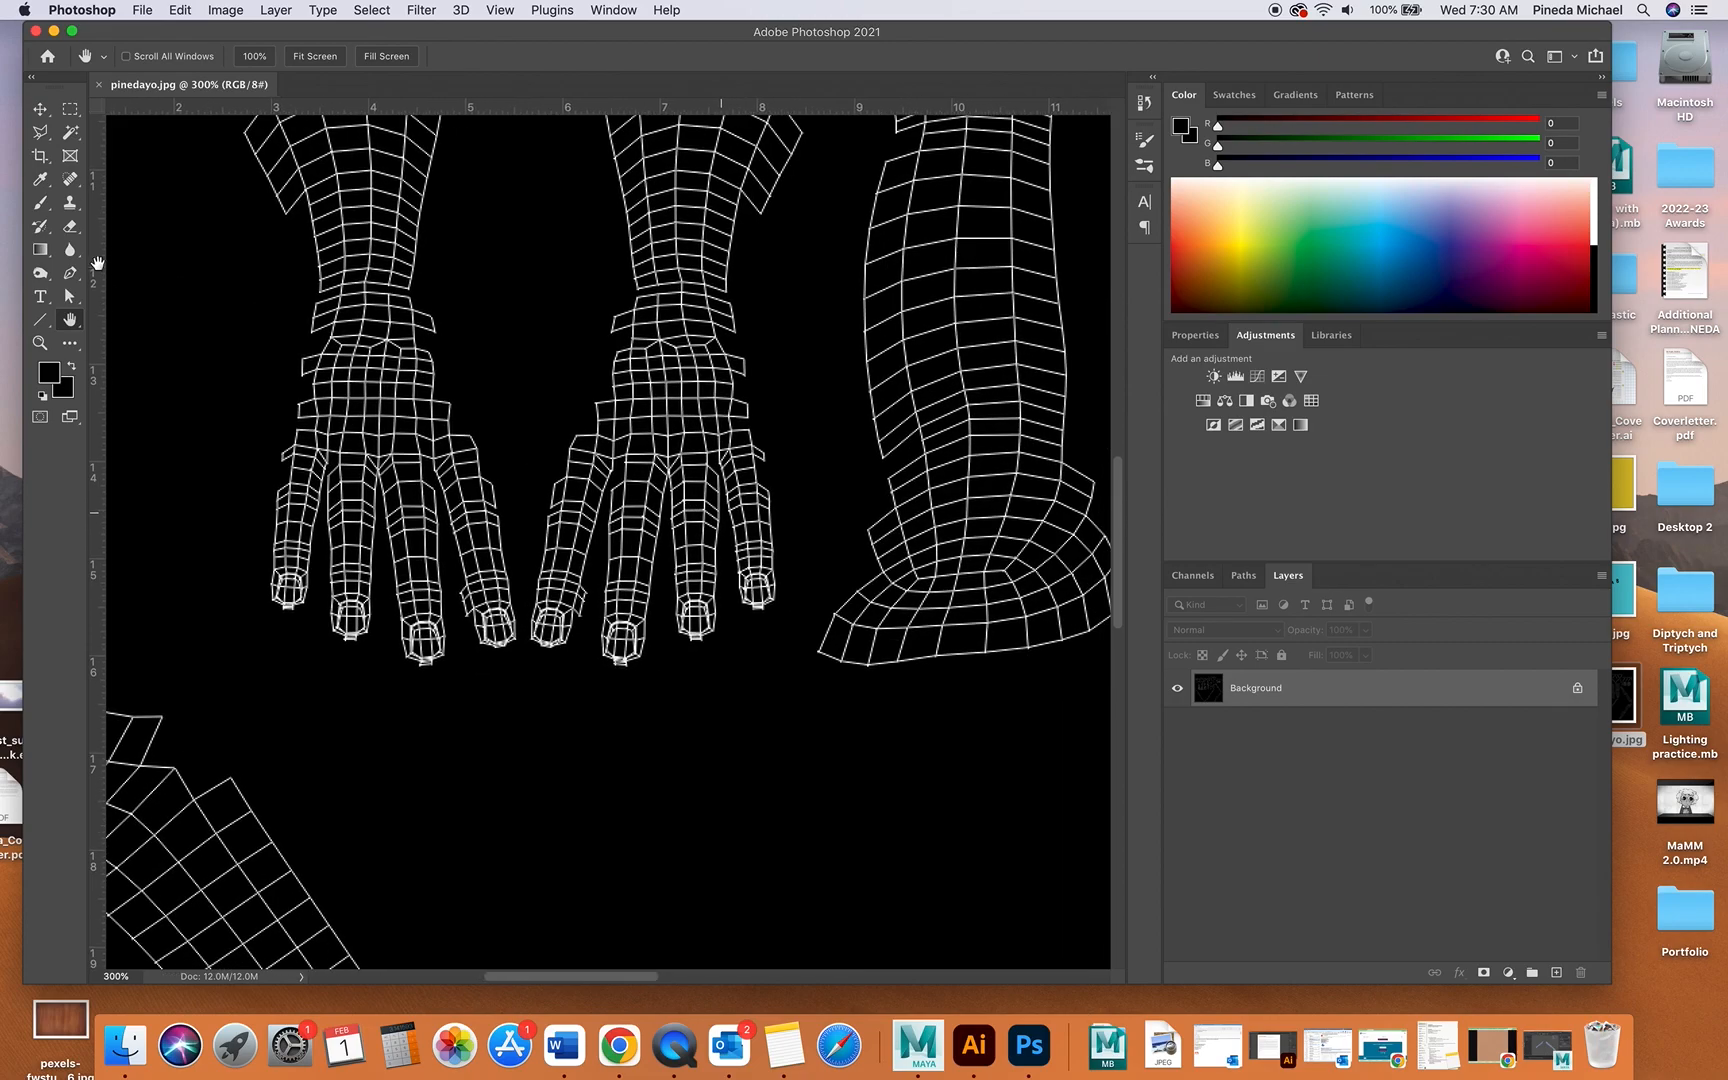
pyautogui.click(40, 204)
pyautogui.click(44, 375)
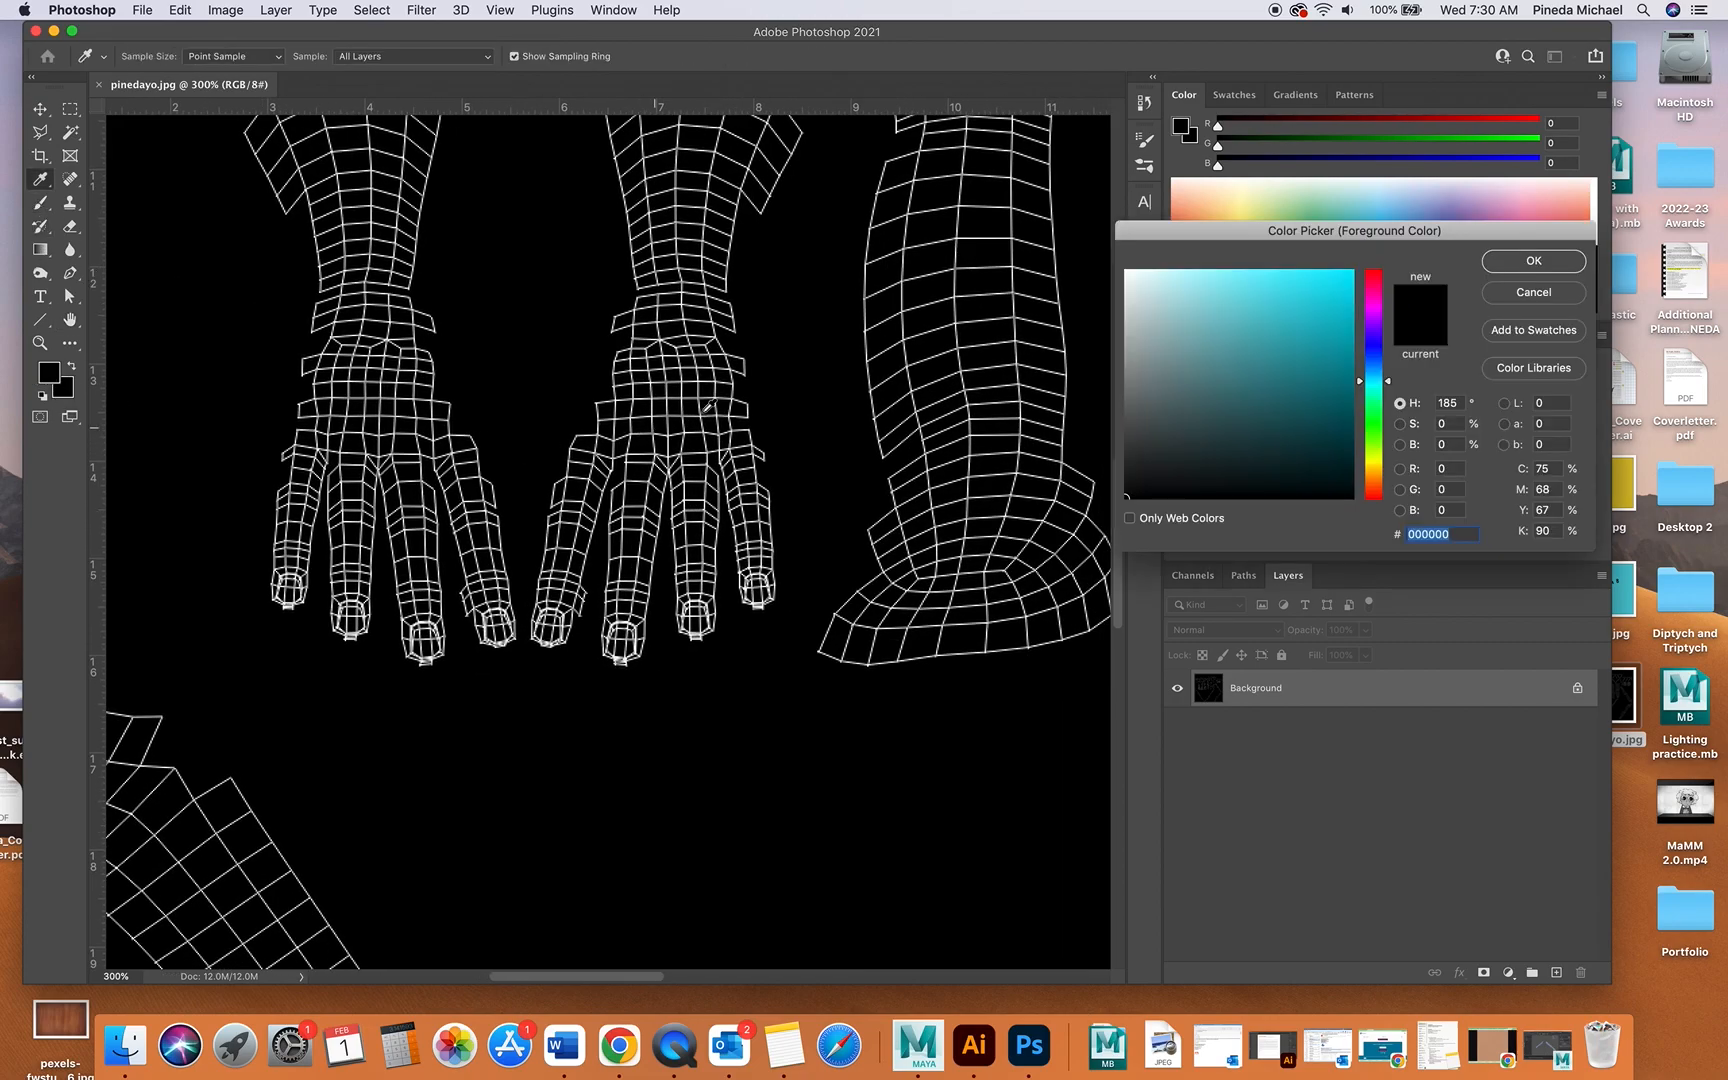
pyautogui.click(1340, 328)
pyautogui.click(1540, 262)
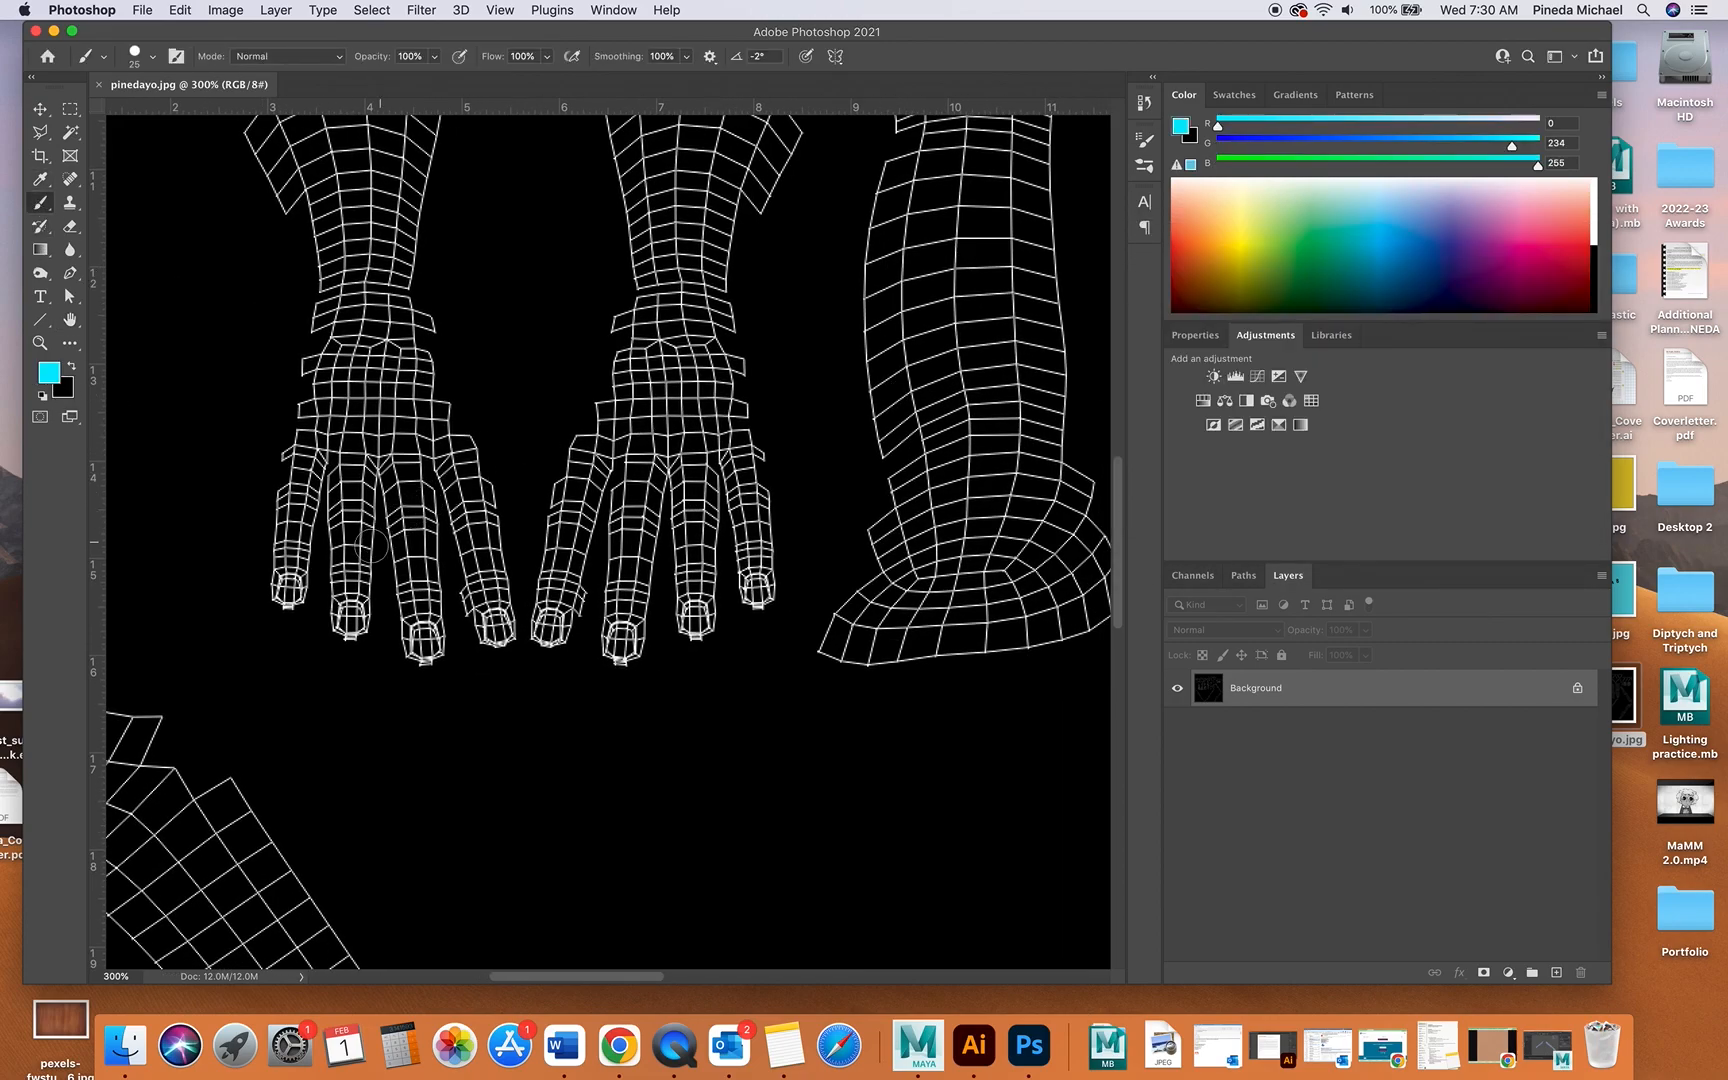
# - Set the brush size to 11 px
pyautogui.click(152, 57)
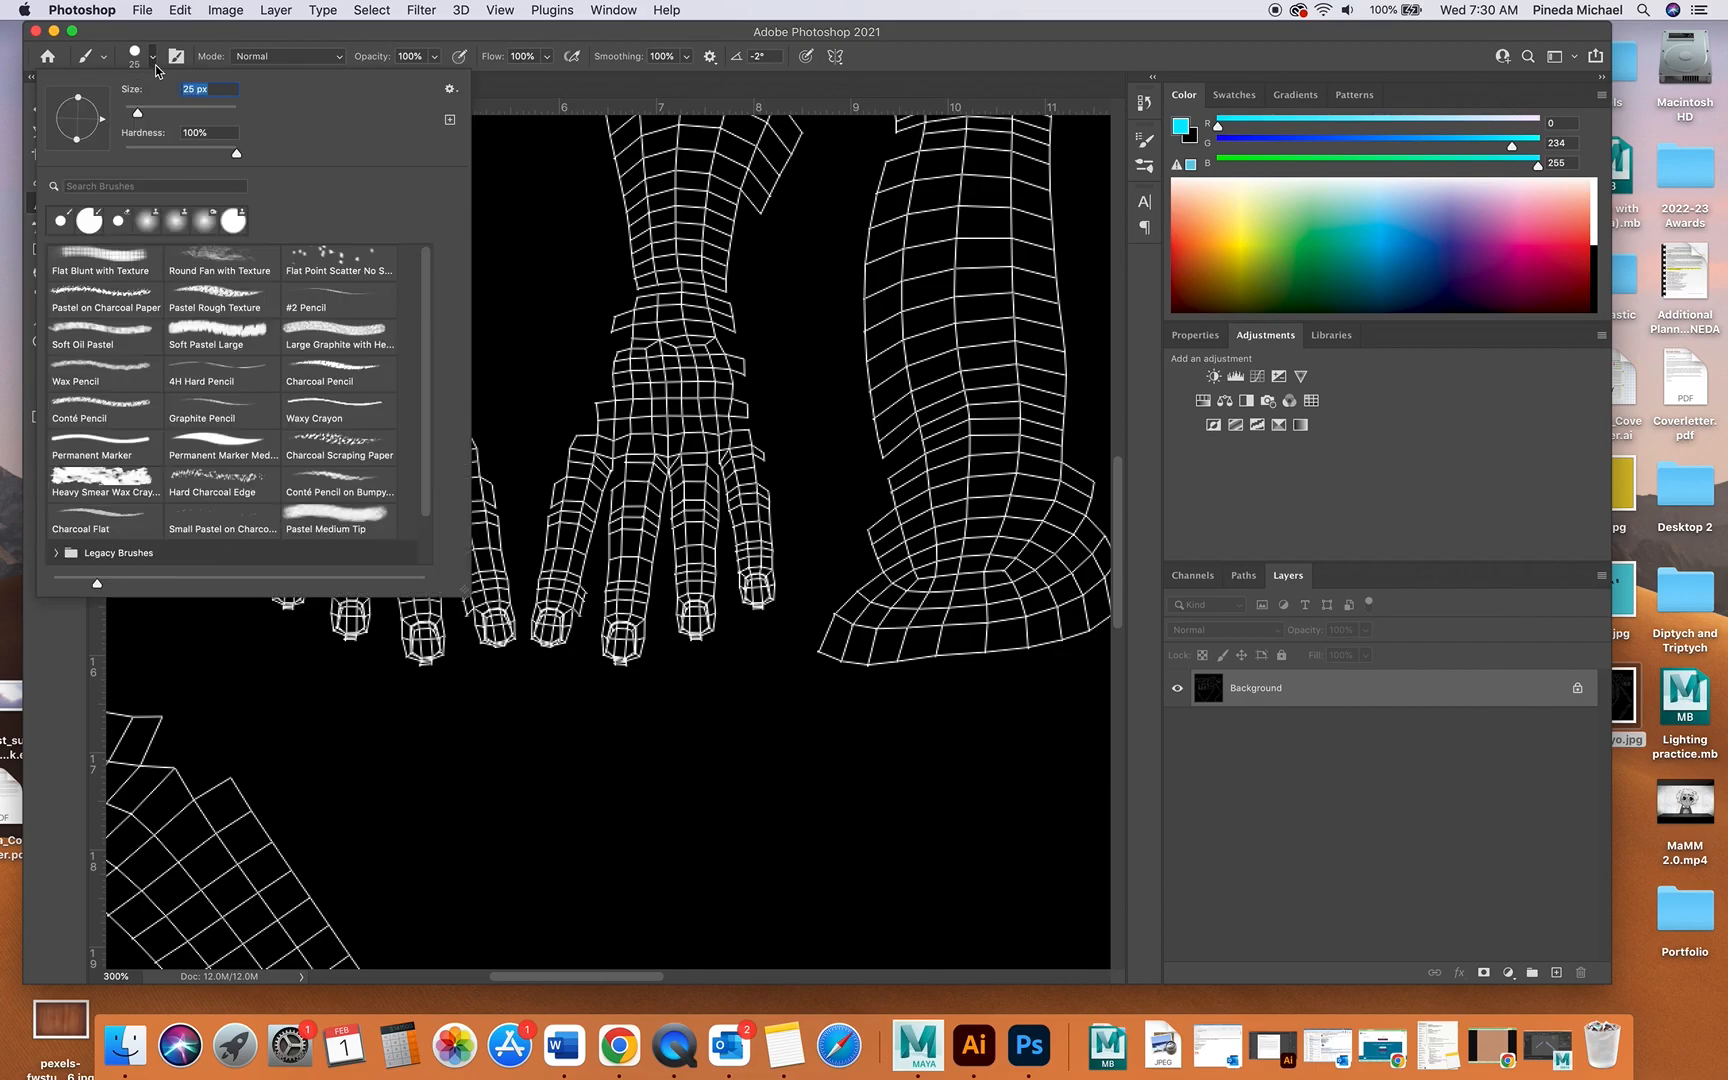
pyautogui.moveTo(135, 110); pyautogui.dragTo(130, 111)
pyautogui.click(508, 34)
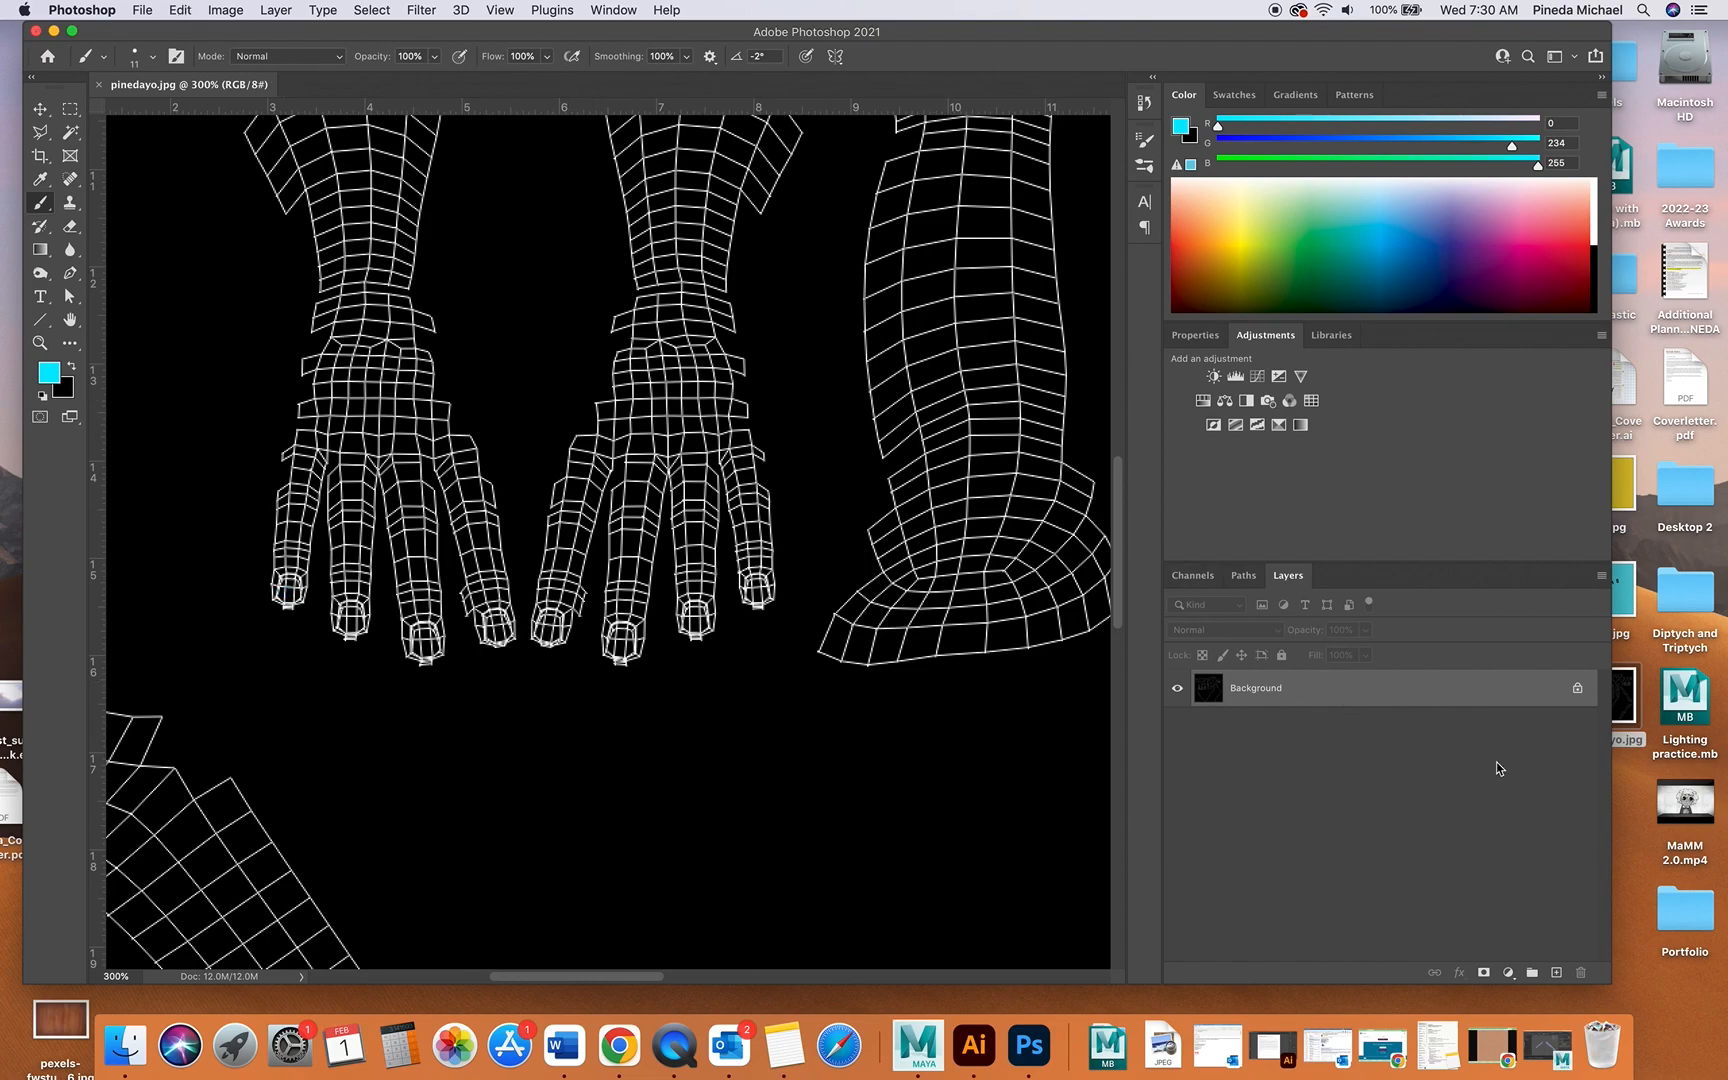
# - Add a new layer above the background and paint a cyan dot on the outermost fingertip of the left-hand UV shell
pyautogui.click(1556, 972)
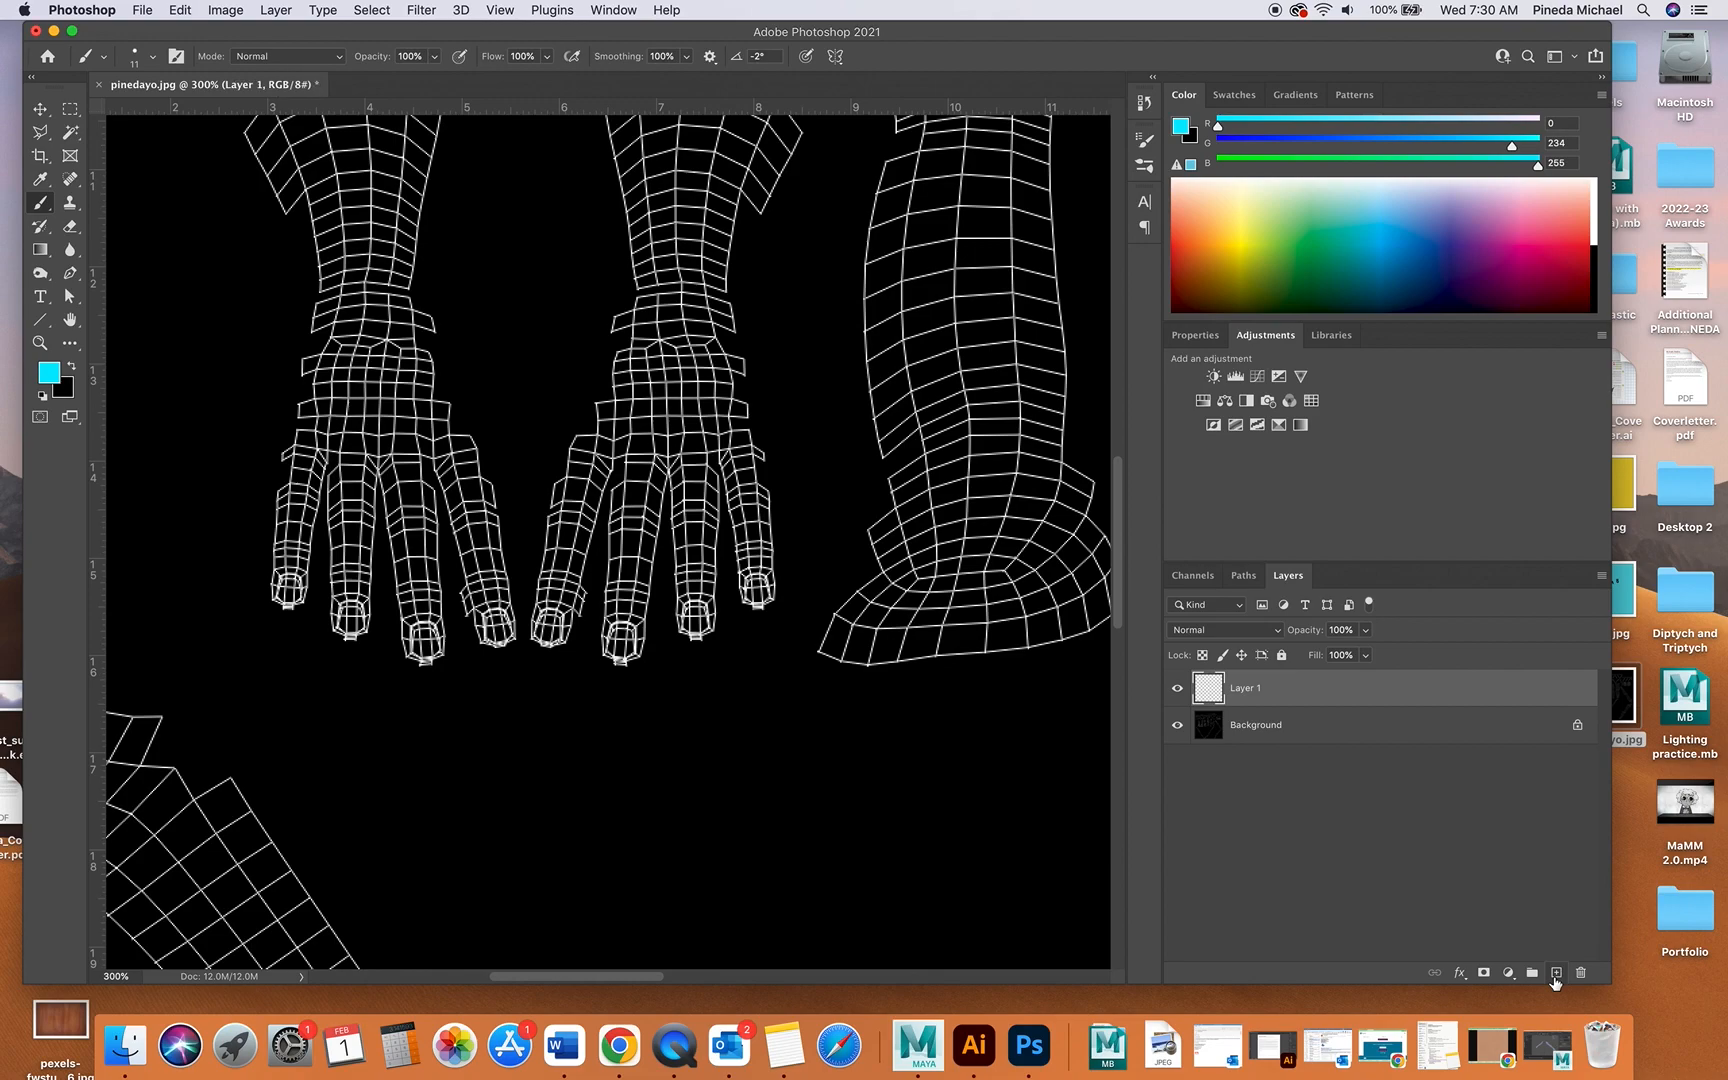
pyautogui.click(287, 587)
pyautogui.click(40, 343)
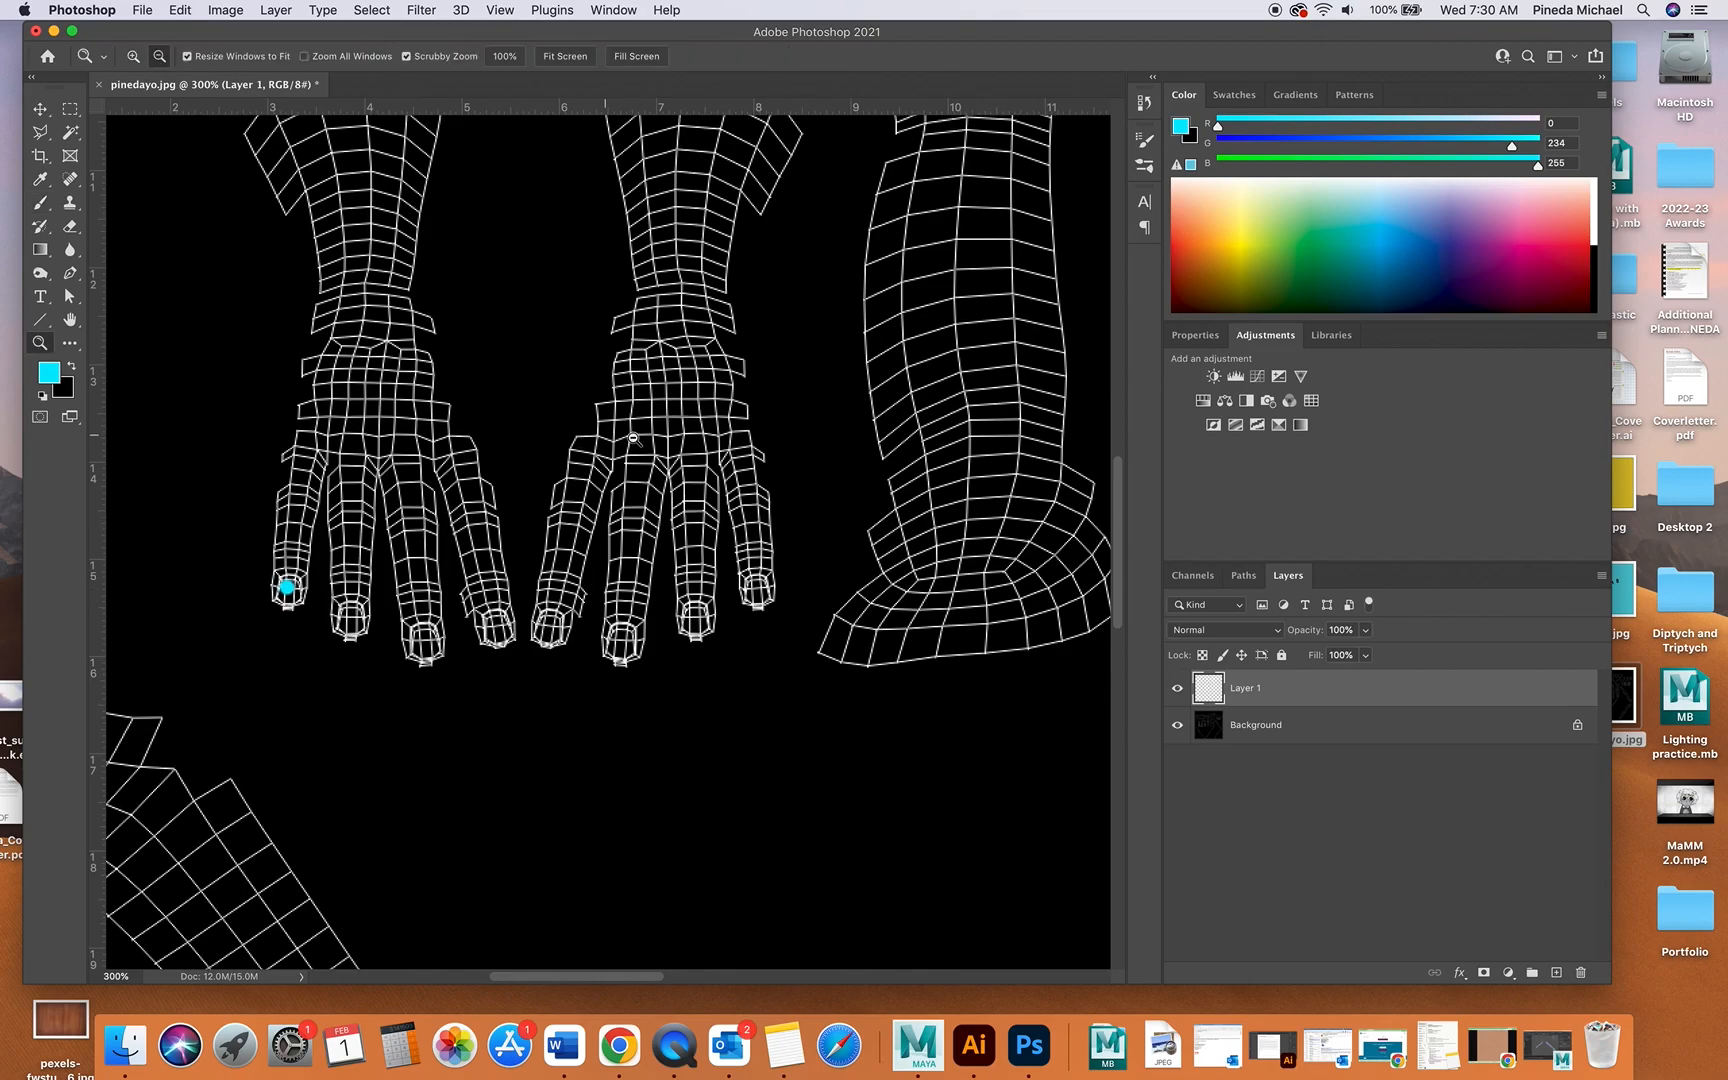
pyautogui.keyDown('alt'); pyautogui.click(637, 436); pyautogui.keyUp('alt')
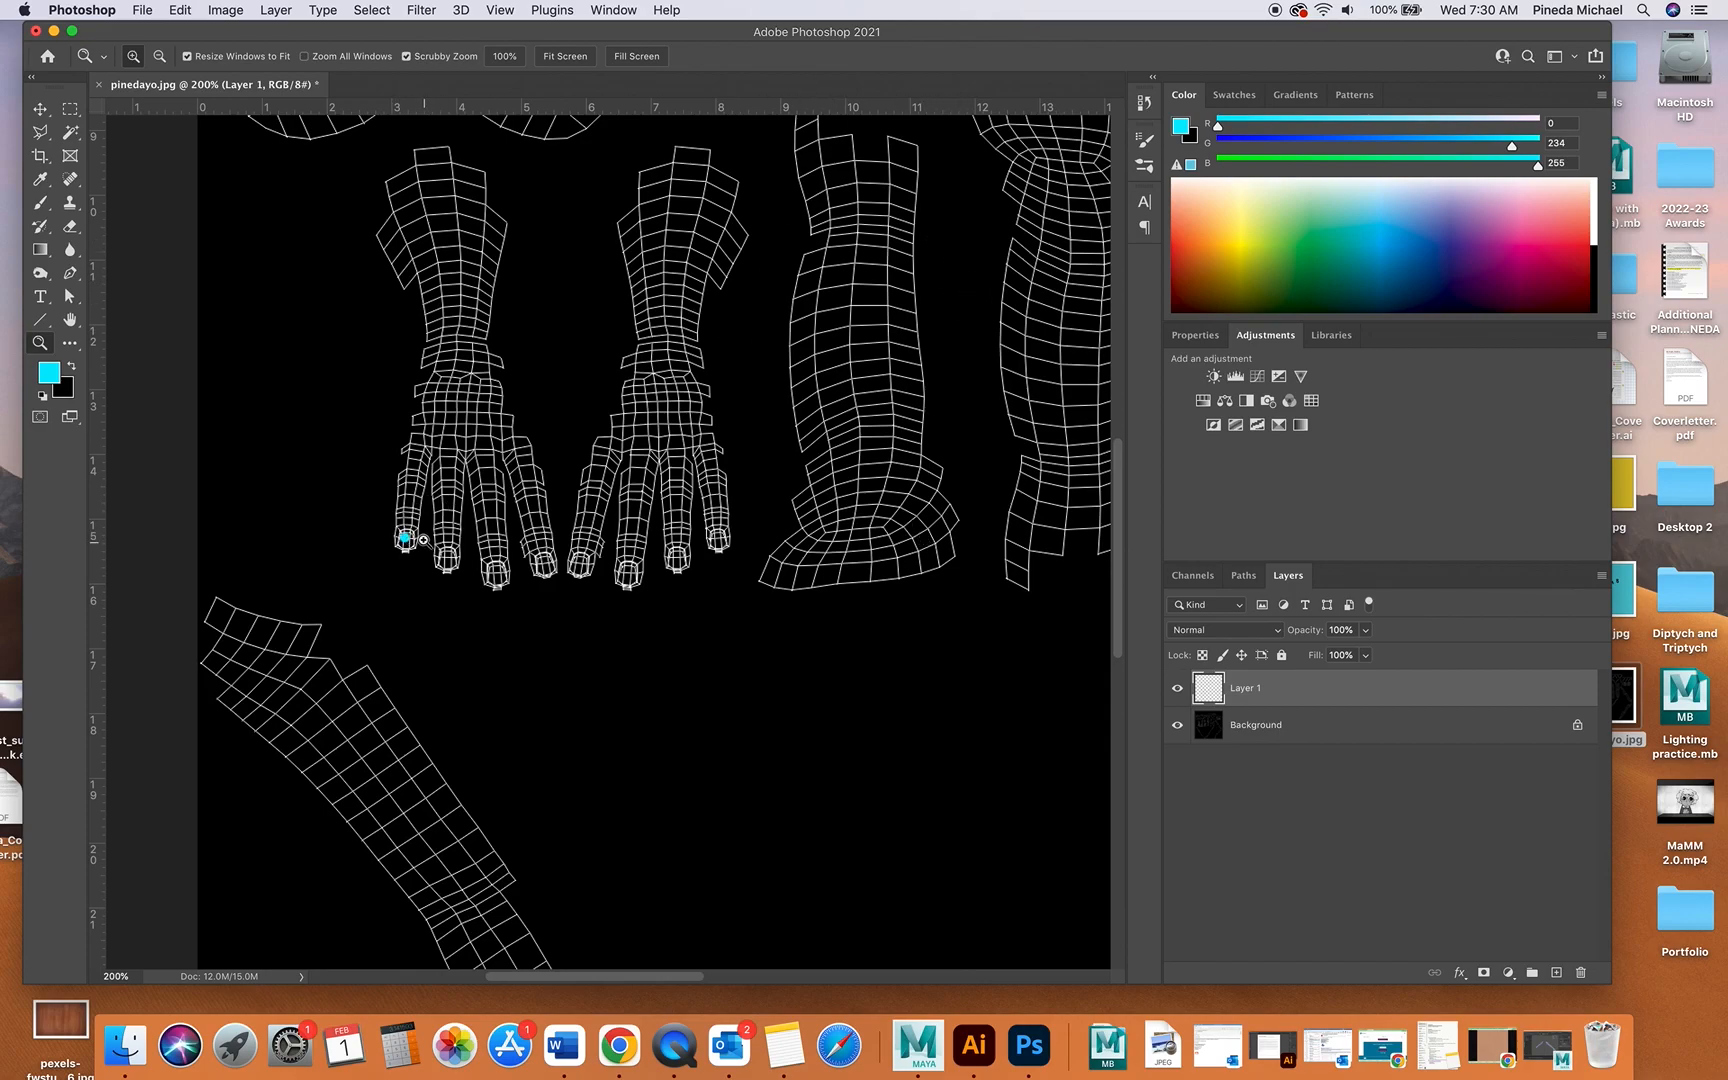
pyautogui.keyDown('alt'); pyautogui.moveTo(682, 408); pyautogui.dragTo(630, 445); pyautogui.keyUp('alt')
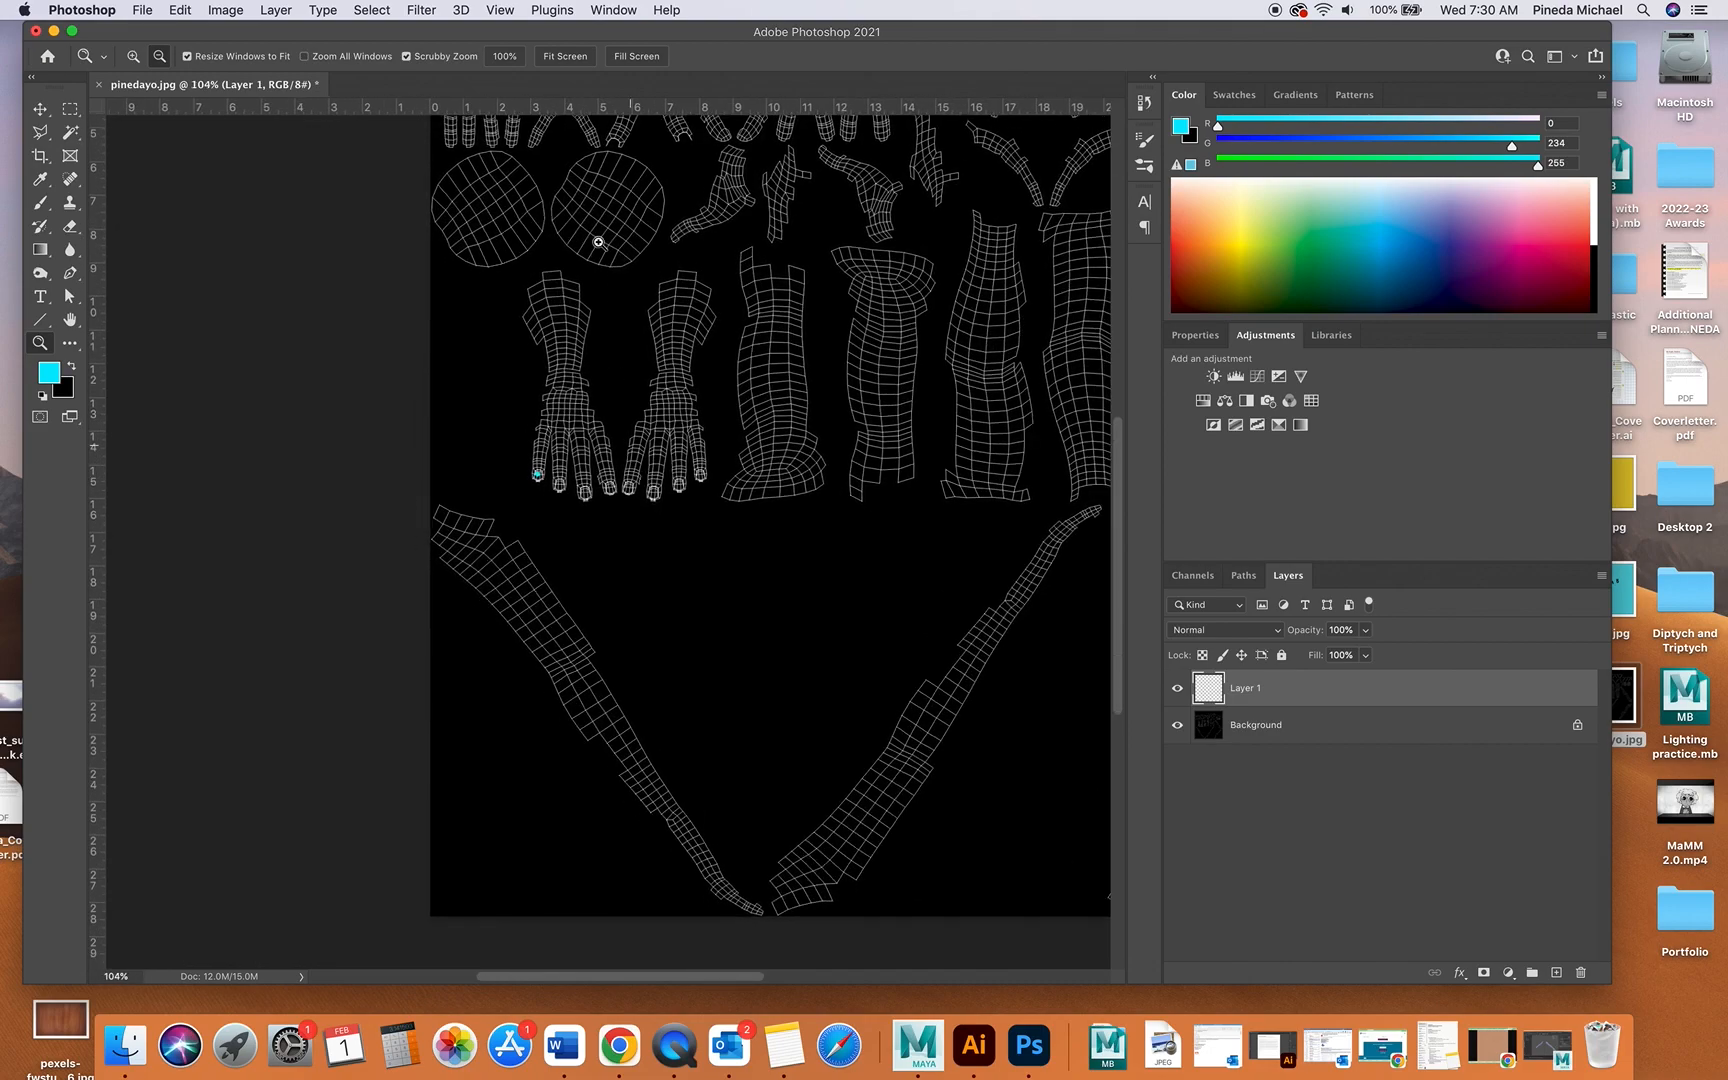
# - Set the foreground color to yellow-green (RGB 210, 255, 0) and paint a dot on the second circular UV shell
pyautogui.click(40, 202)
pyautogui.click(50, 376)
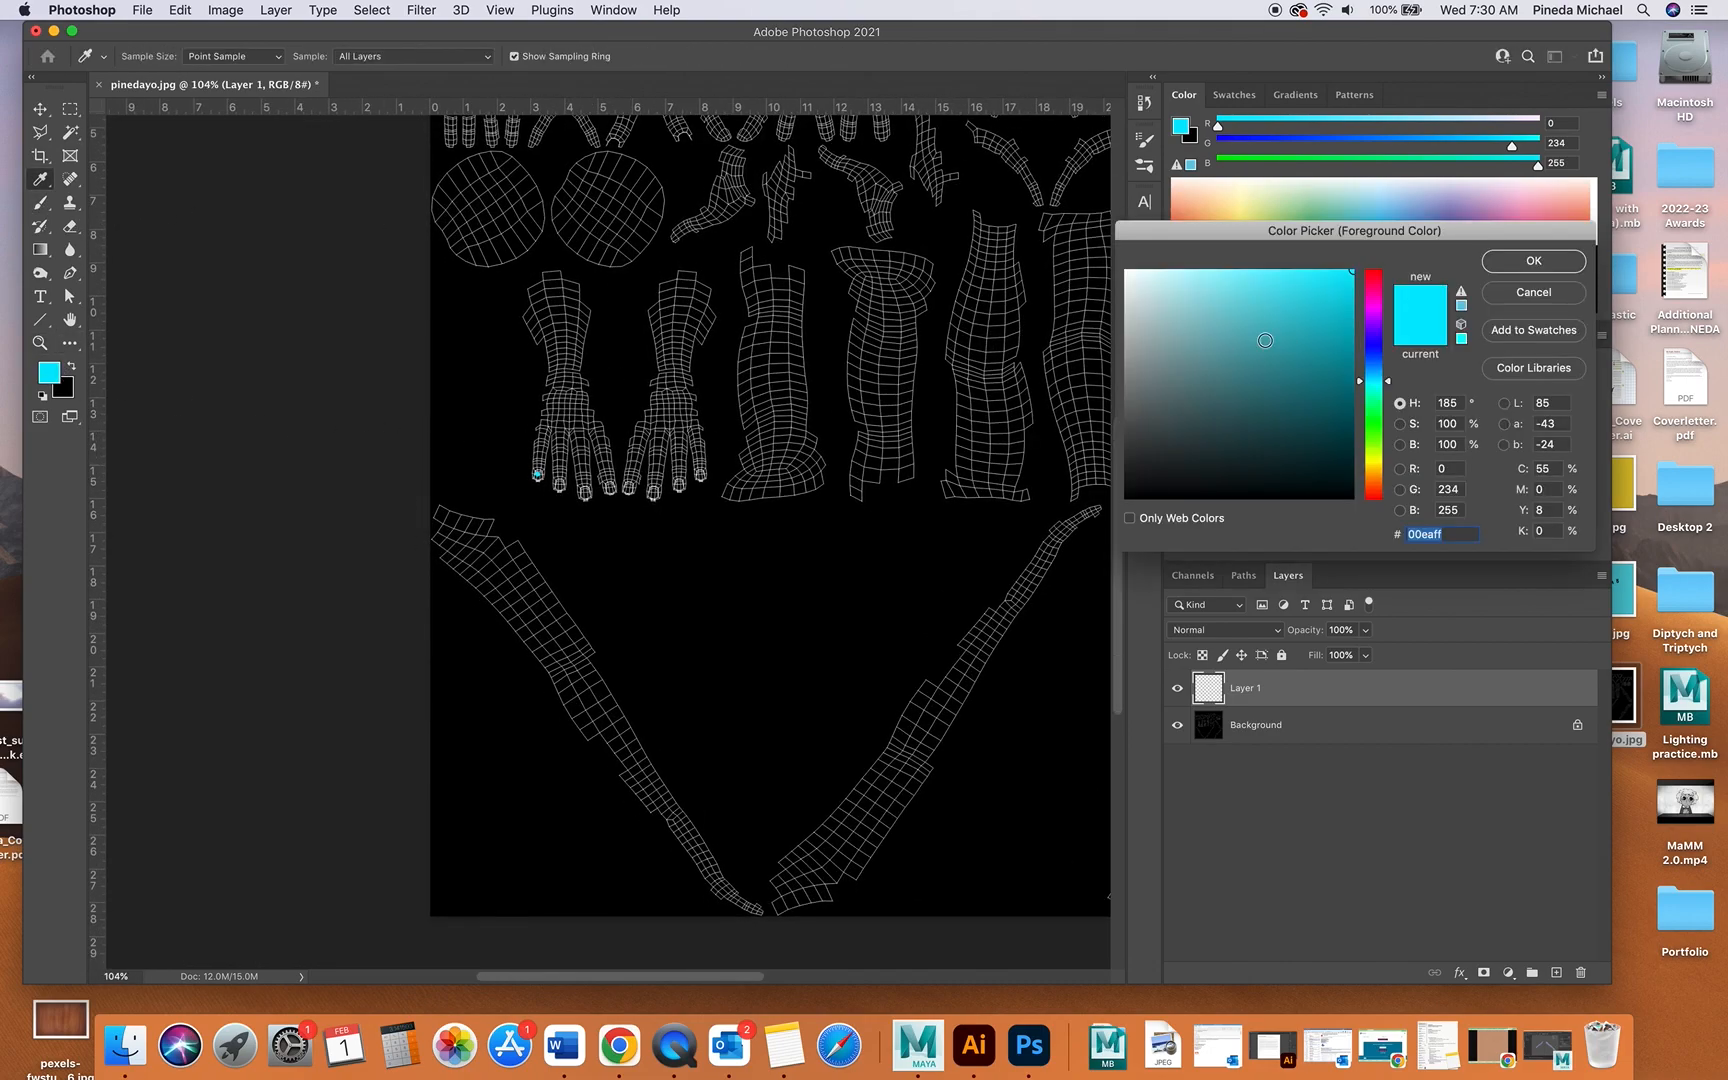
pyautogui.moveTo(1379, 423); pyautogui.dragTo(1368, 456)
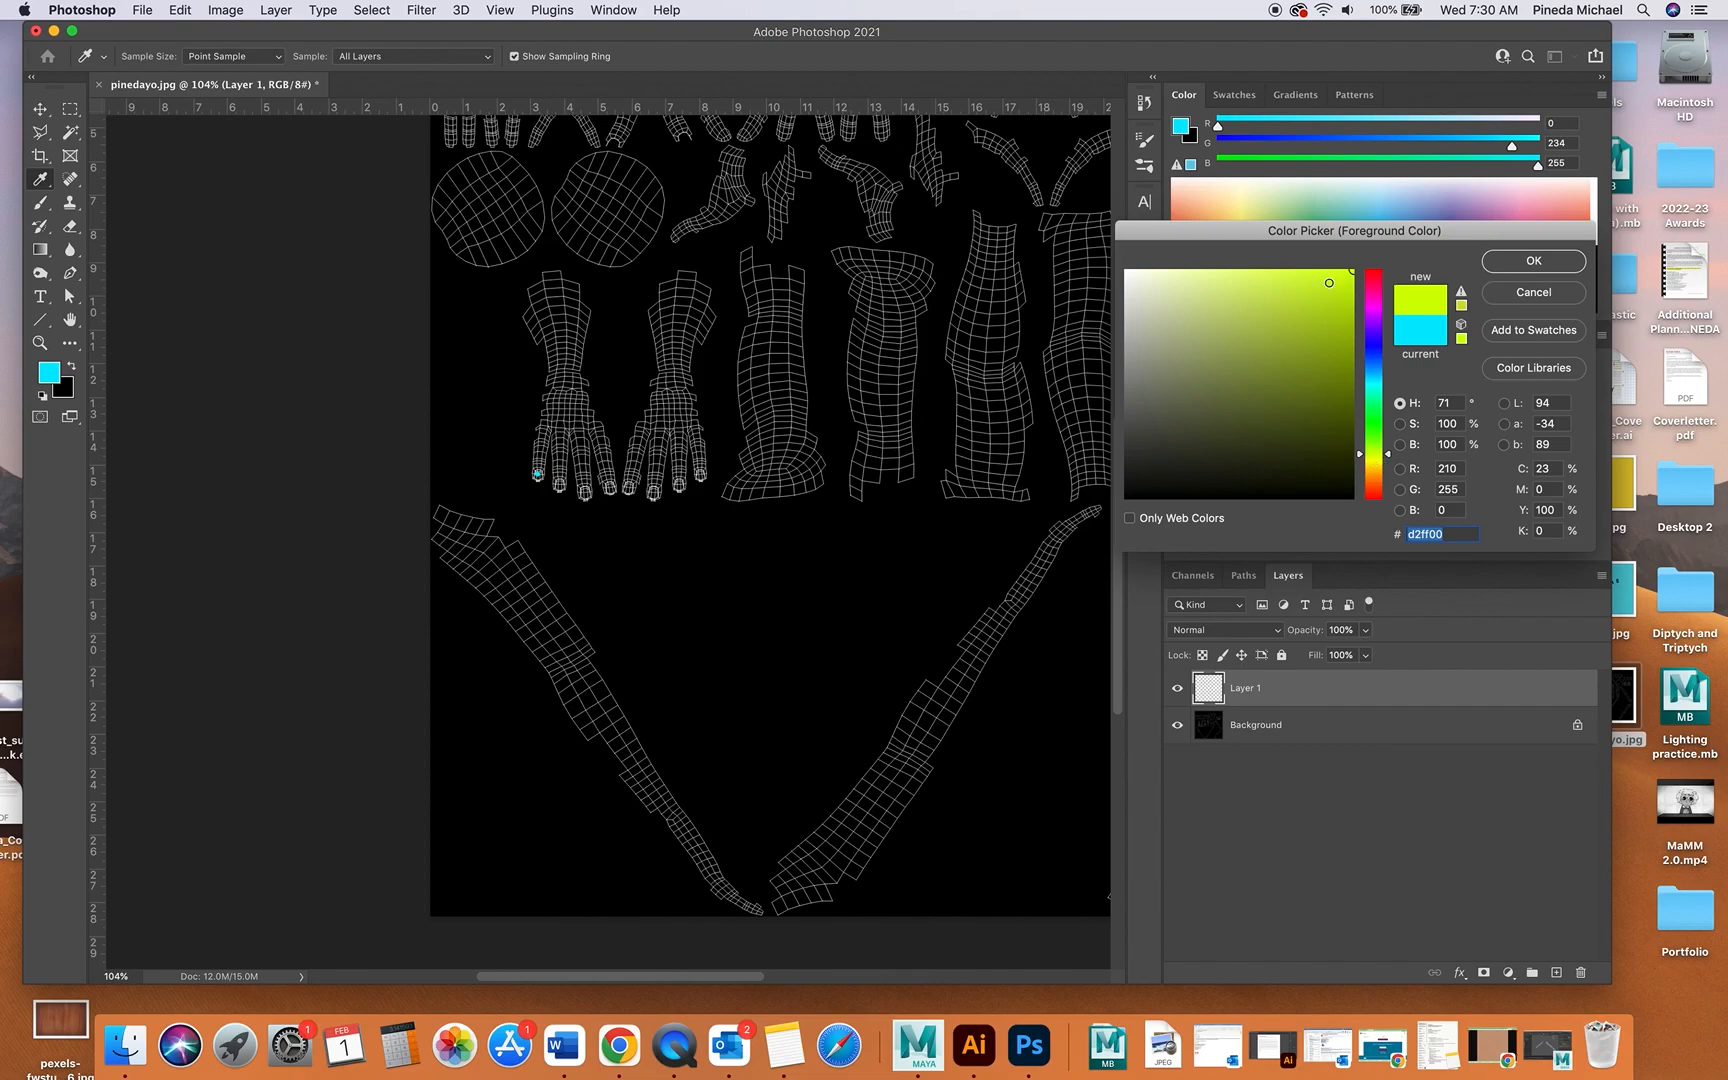
pyautogui.click(1533, 260)
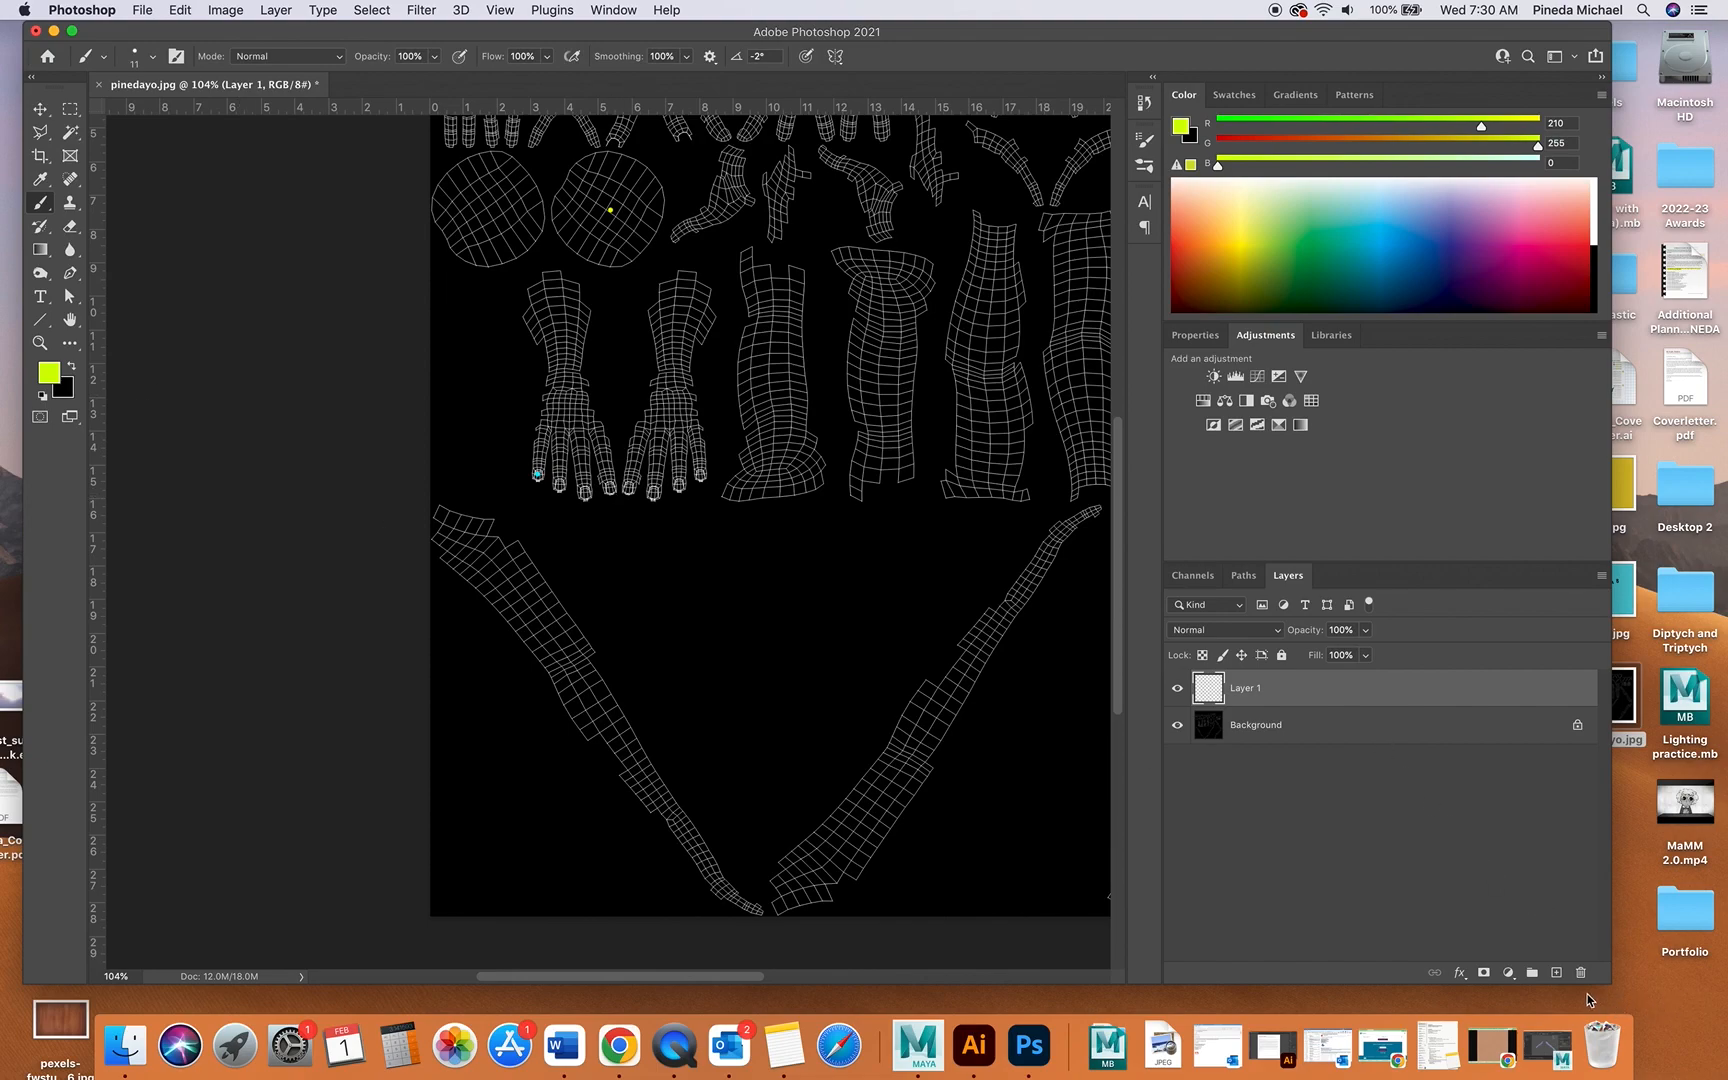
# - Add a new layer beneath Layer 1 and cover its entire canvas with yellow-green using a brush enlarged to about 2480 px
pyautogui.click(1556, 972)
pyautogui.moveTo(1330, 700); pyautogui.dragTo(1330, 745)
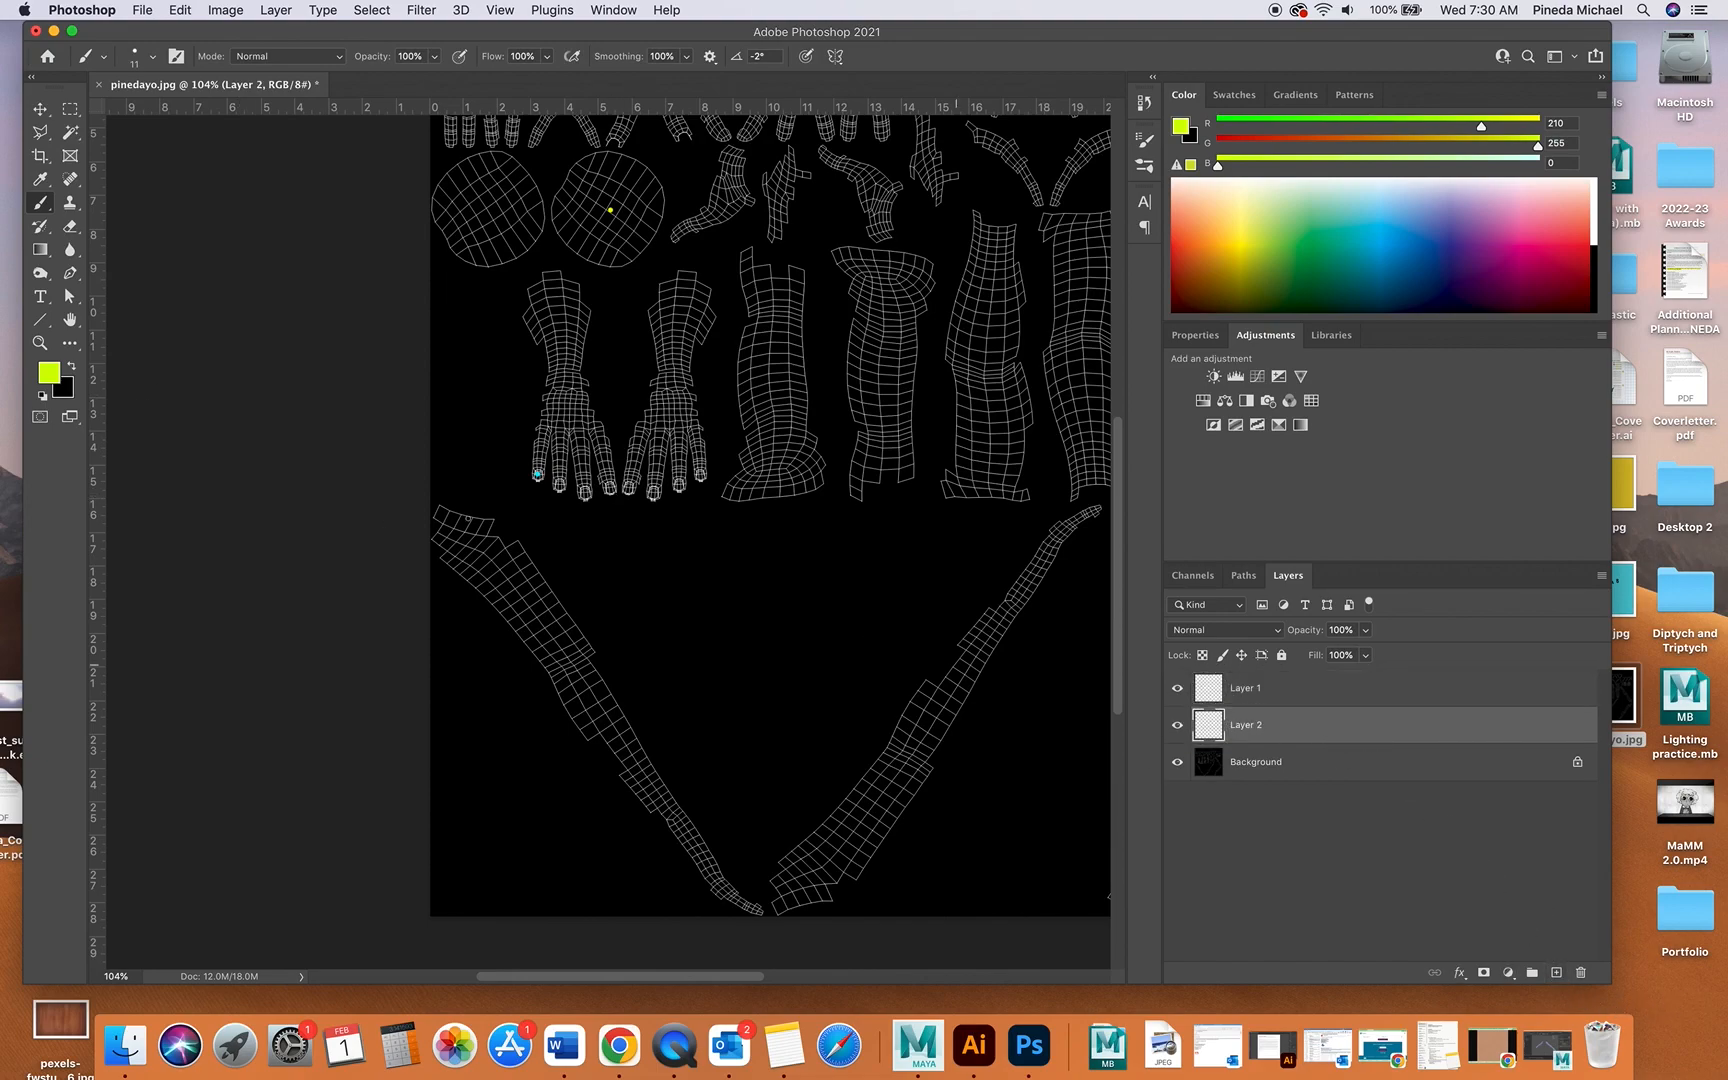
pyautogui.press('u')
pyautogui.press('z')
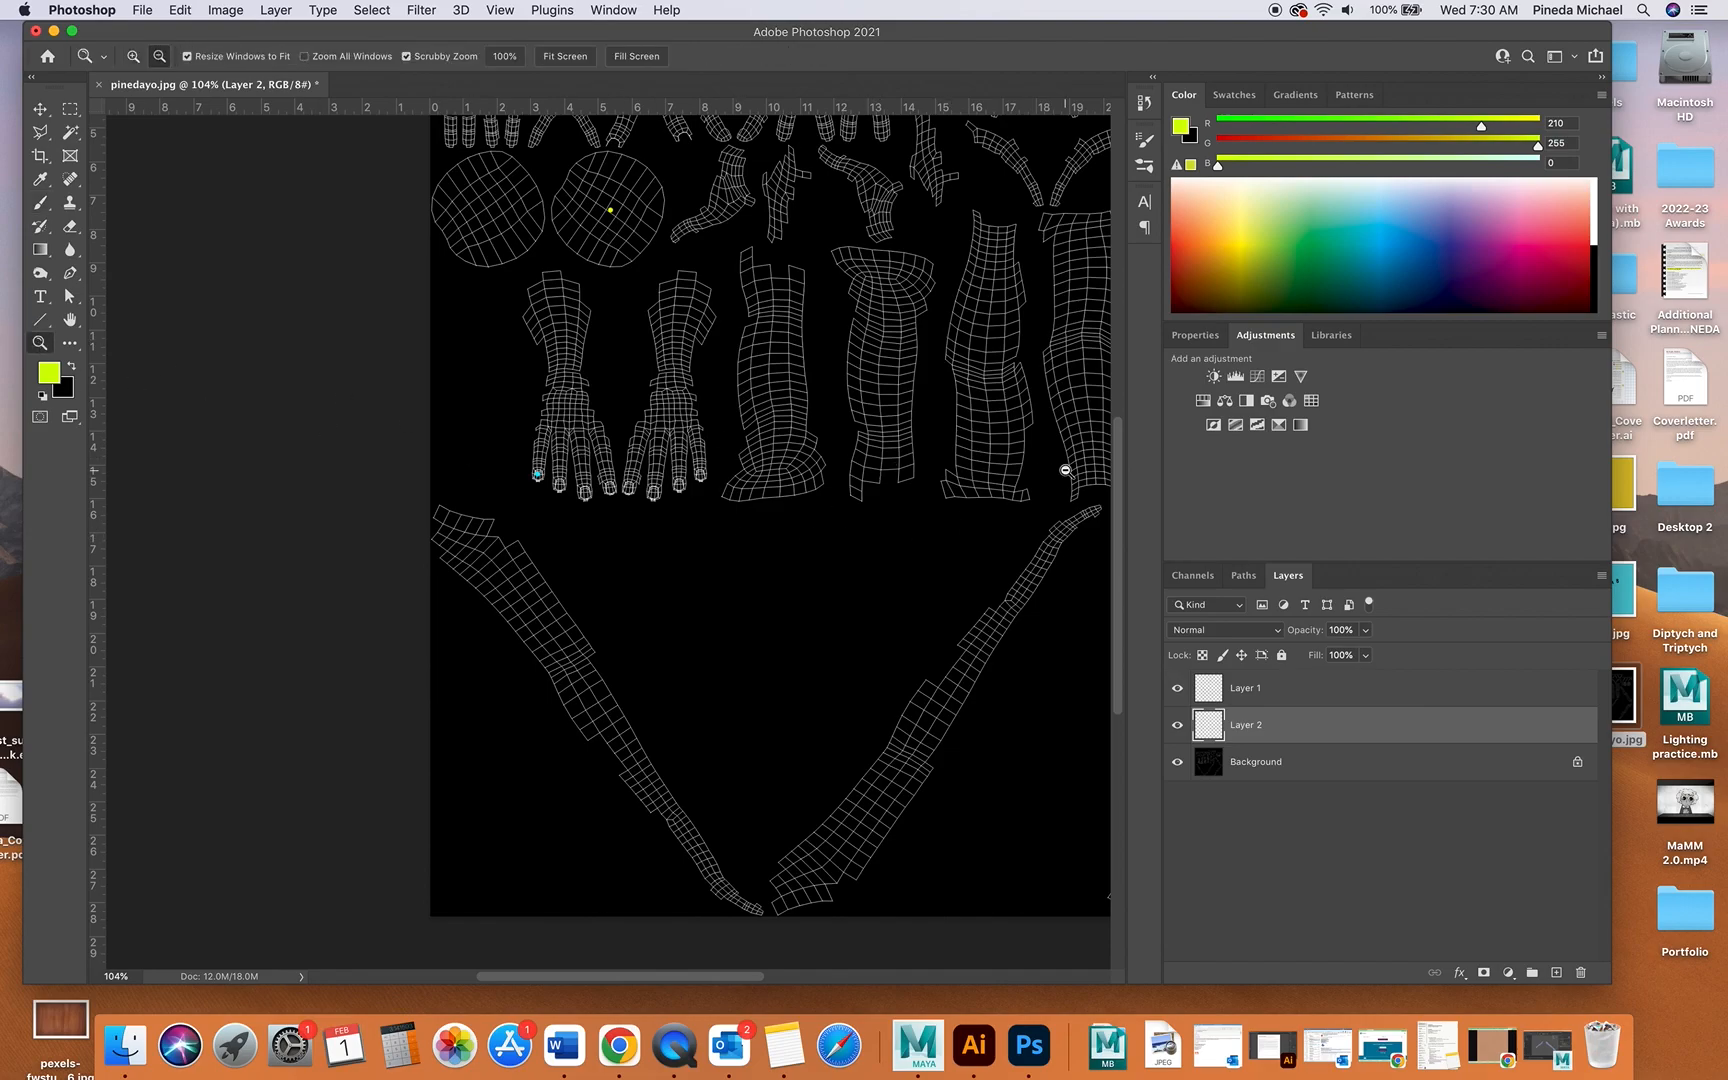
pyautogui.keyDown('alt'); pyautogui.click(1065, 469); pyautogui.keyUp('alt')
pyautogui.keyDown('alt'); pyautogui.click(1057, 471); pyautogui.keyUp('alt')
pyautogui.click(43, 214)
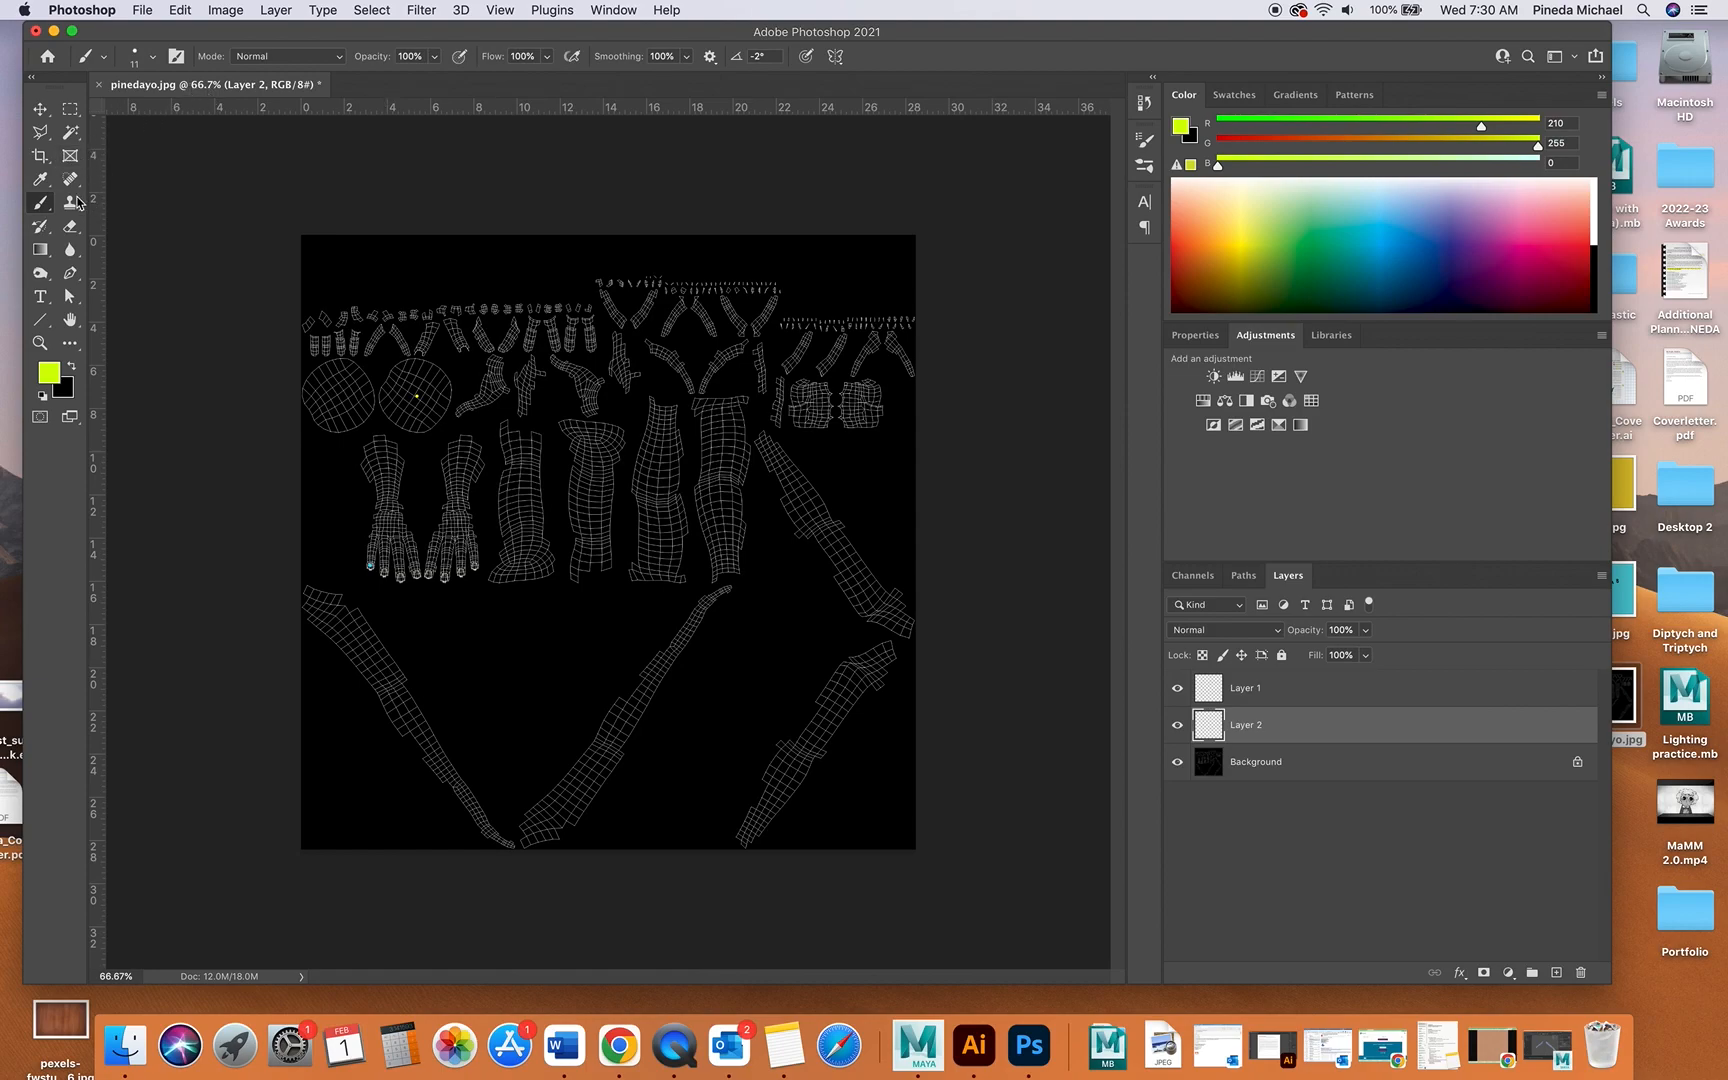
pyautogui.click(146, 57)
pyautogui.click(228, 110)
pyautogui.moveTo(219, 114); pyautogui.dragTo(234, 114)
pyautogui.click(270, 39)
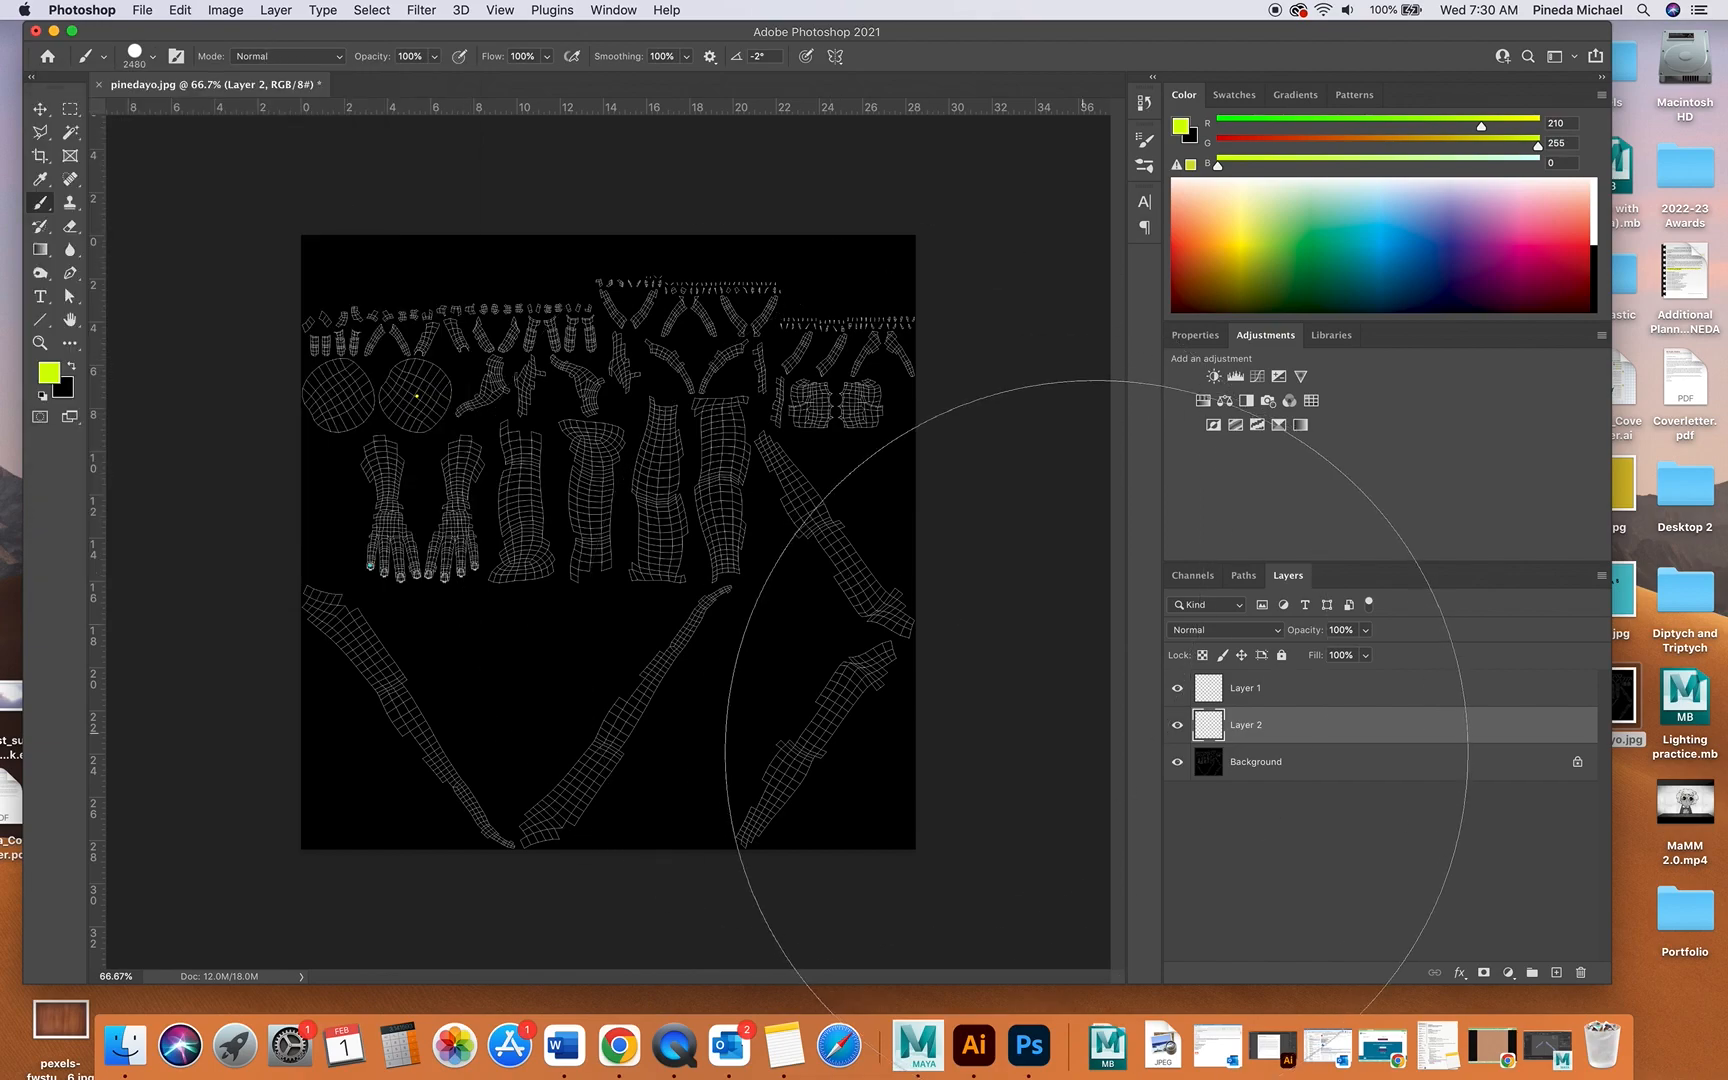
pyautogui.moveTo(810, 392); pyautogui.dragTo(777, 668)
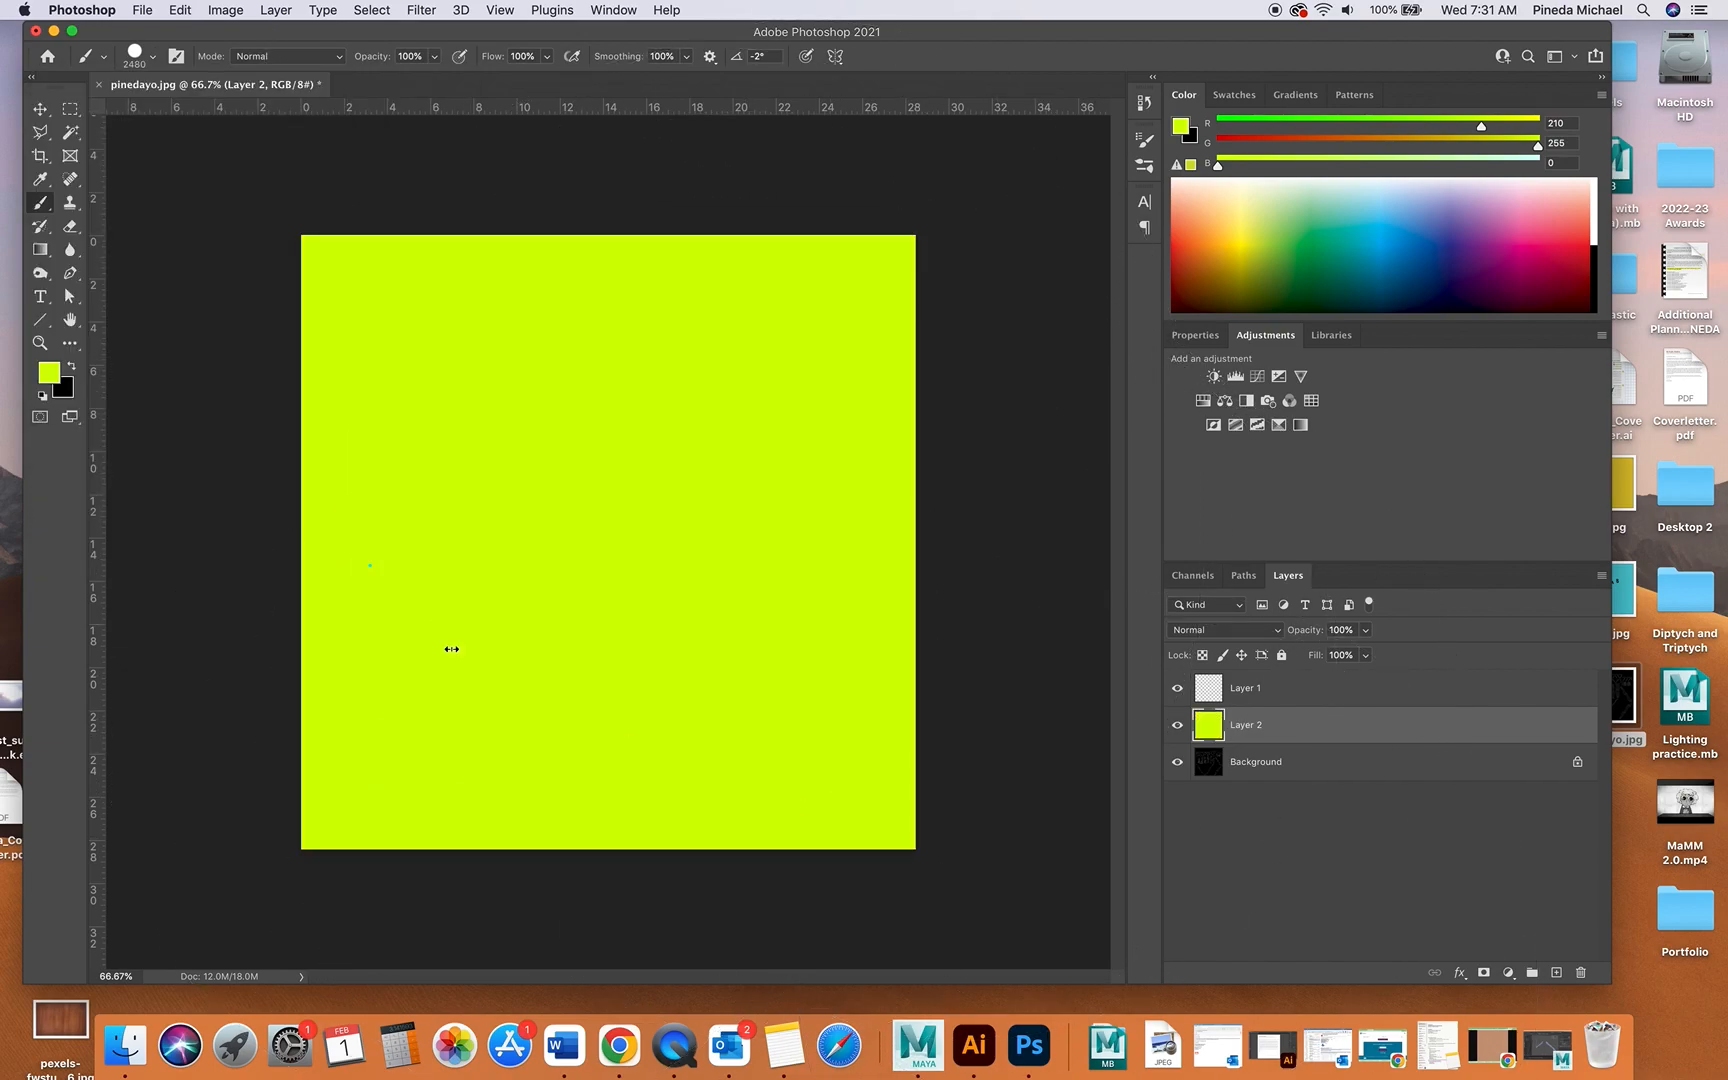
# - Examine the cyan dot against the solid color and compare the layers by hiding and reshowing Layer 2 and Layer 1
pyautogui.click(42, 343)
pyautogui.click(455, 444)
pyautogui.click(452, 444)
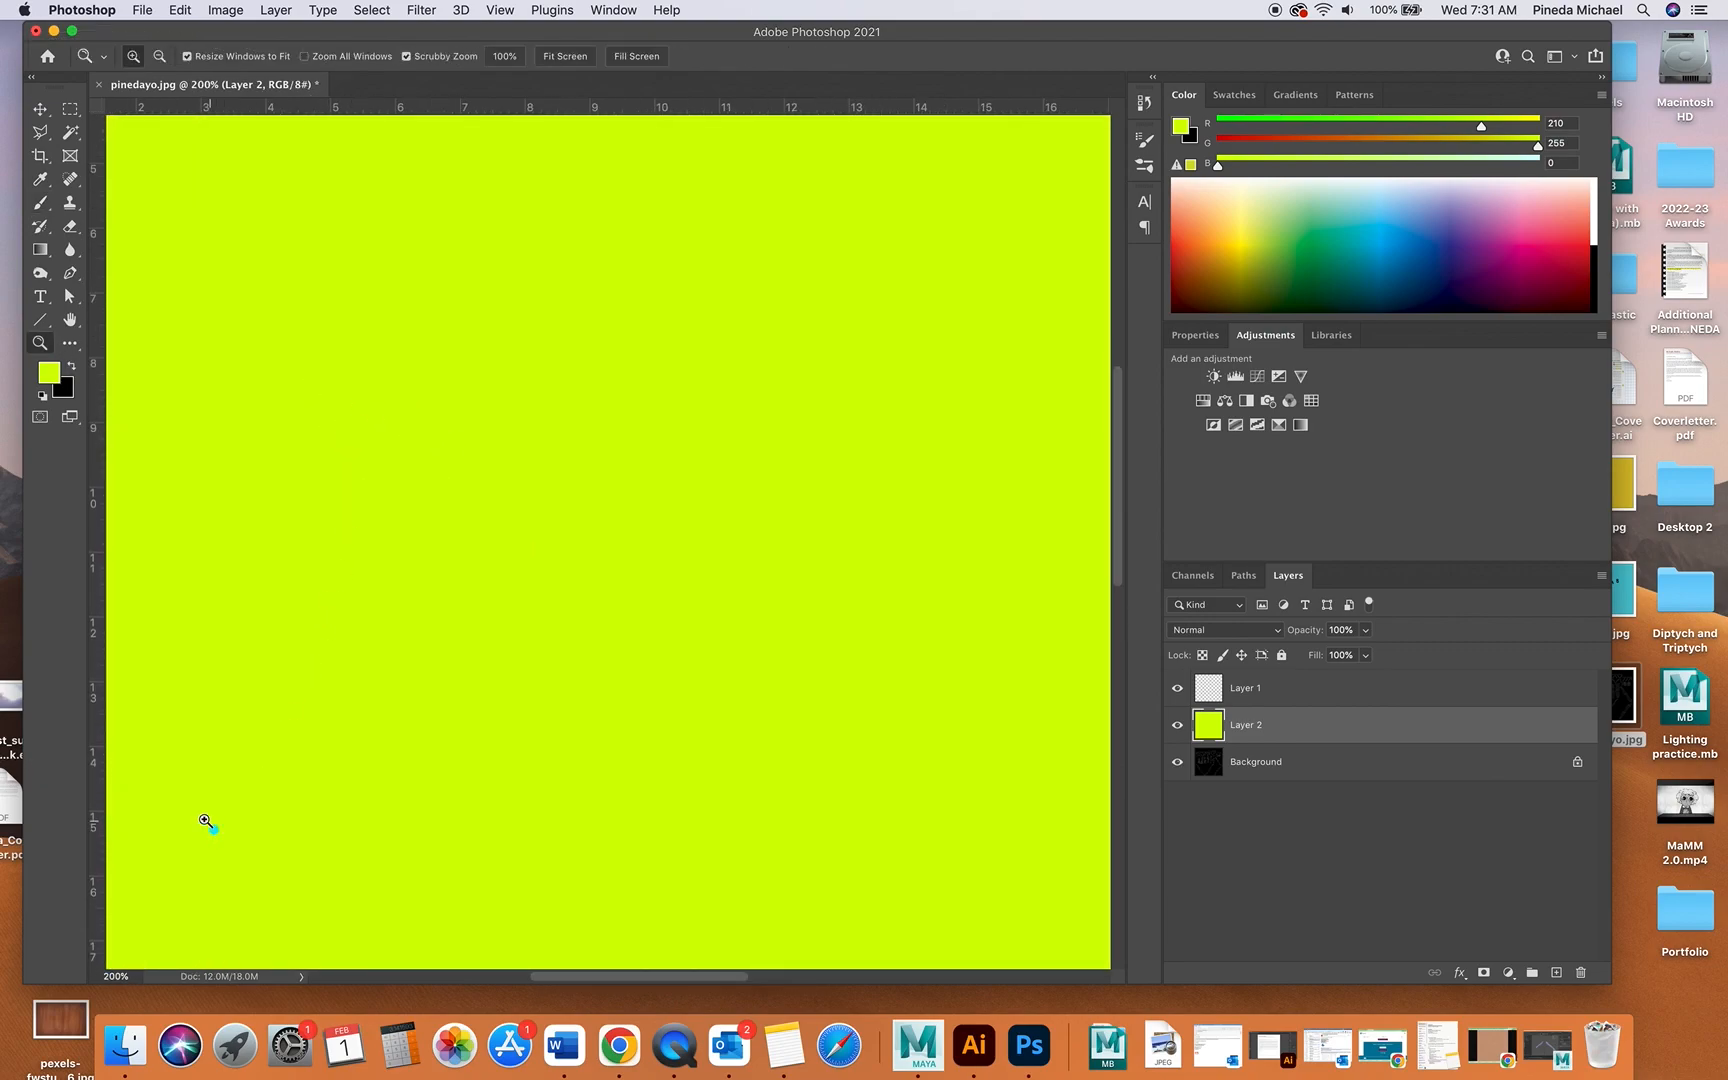
pyautogui.scroll(-5, 235, 835)
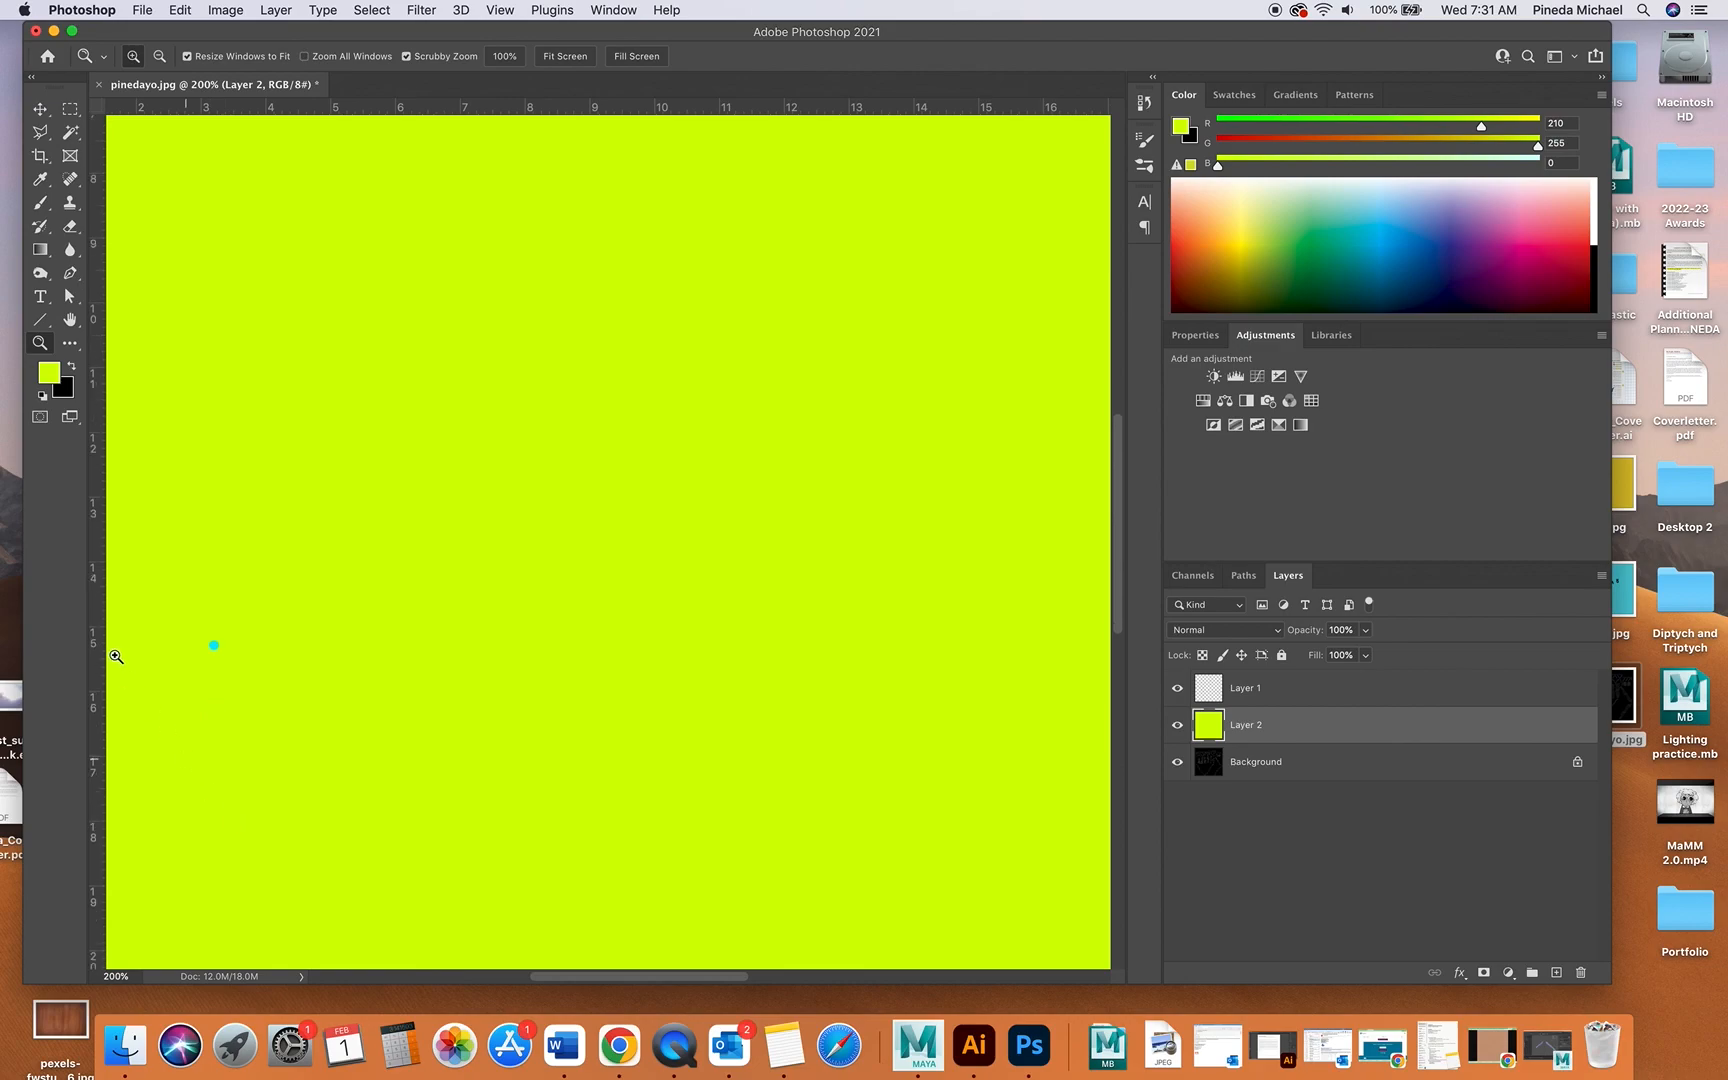
pyautogui.doubleClick(70, 320)
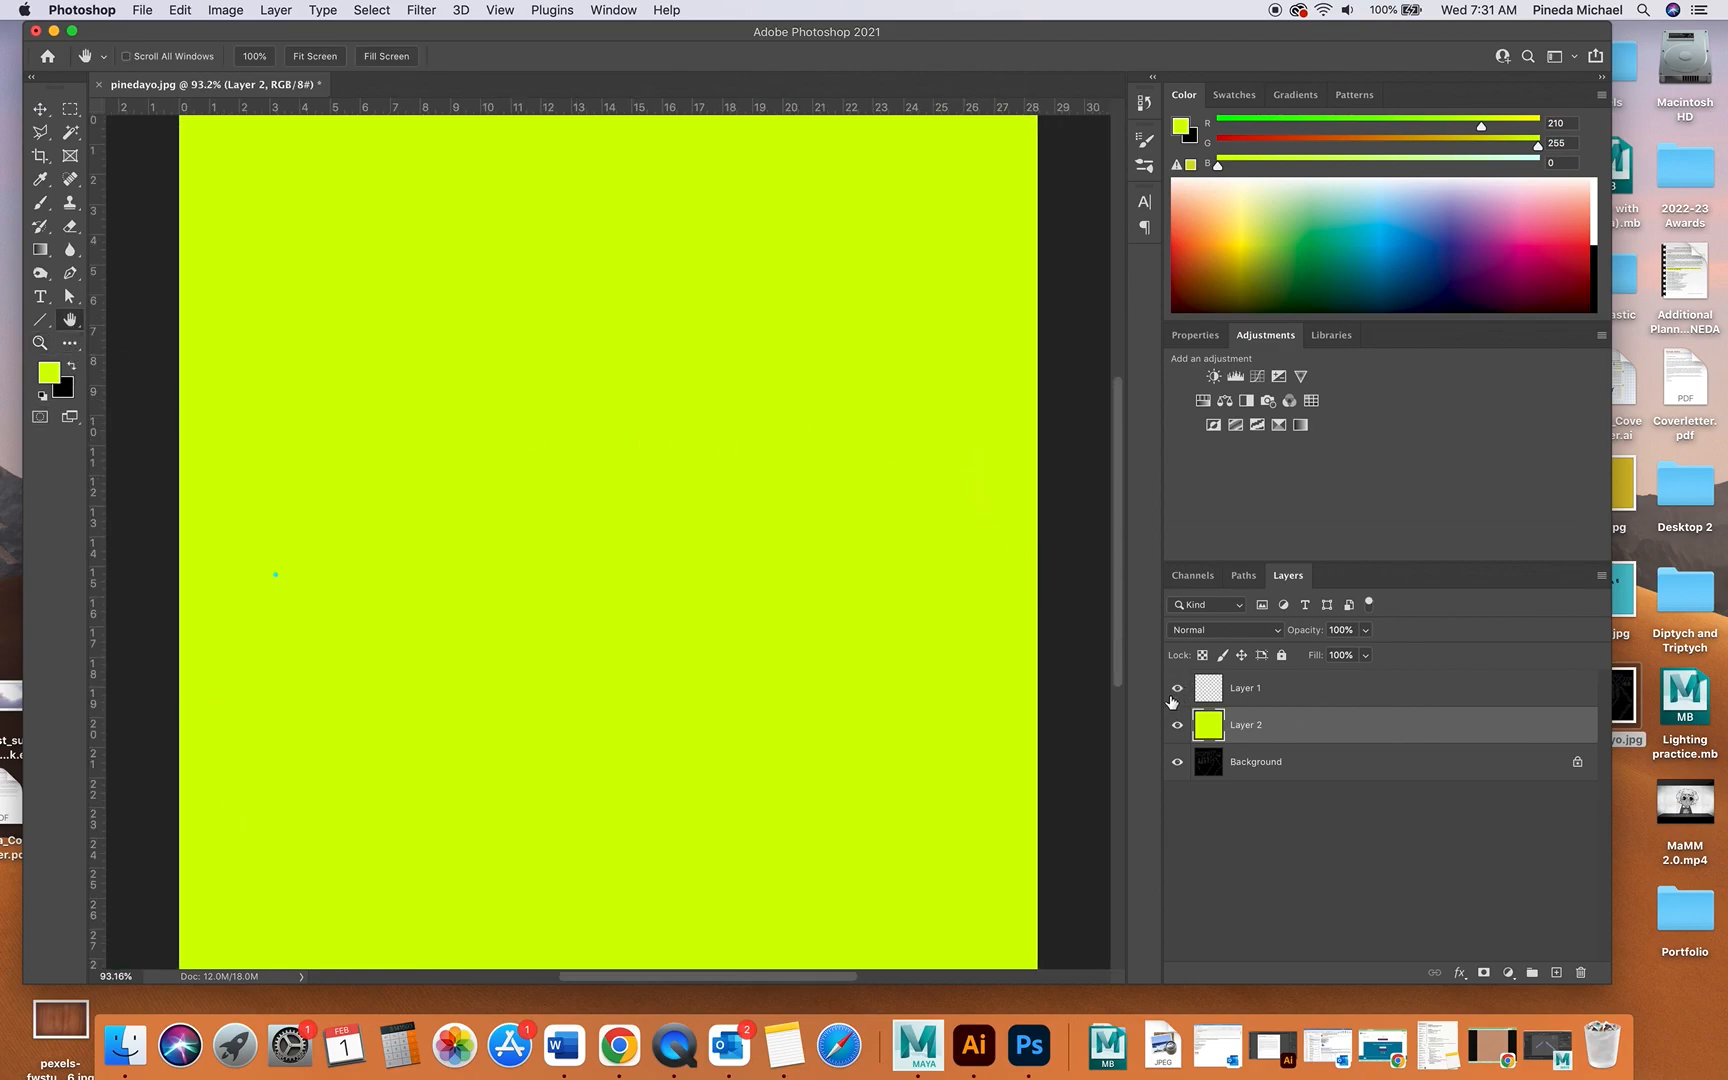
pyautogui.click(1182, 733)
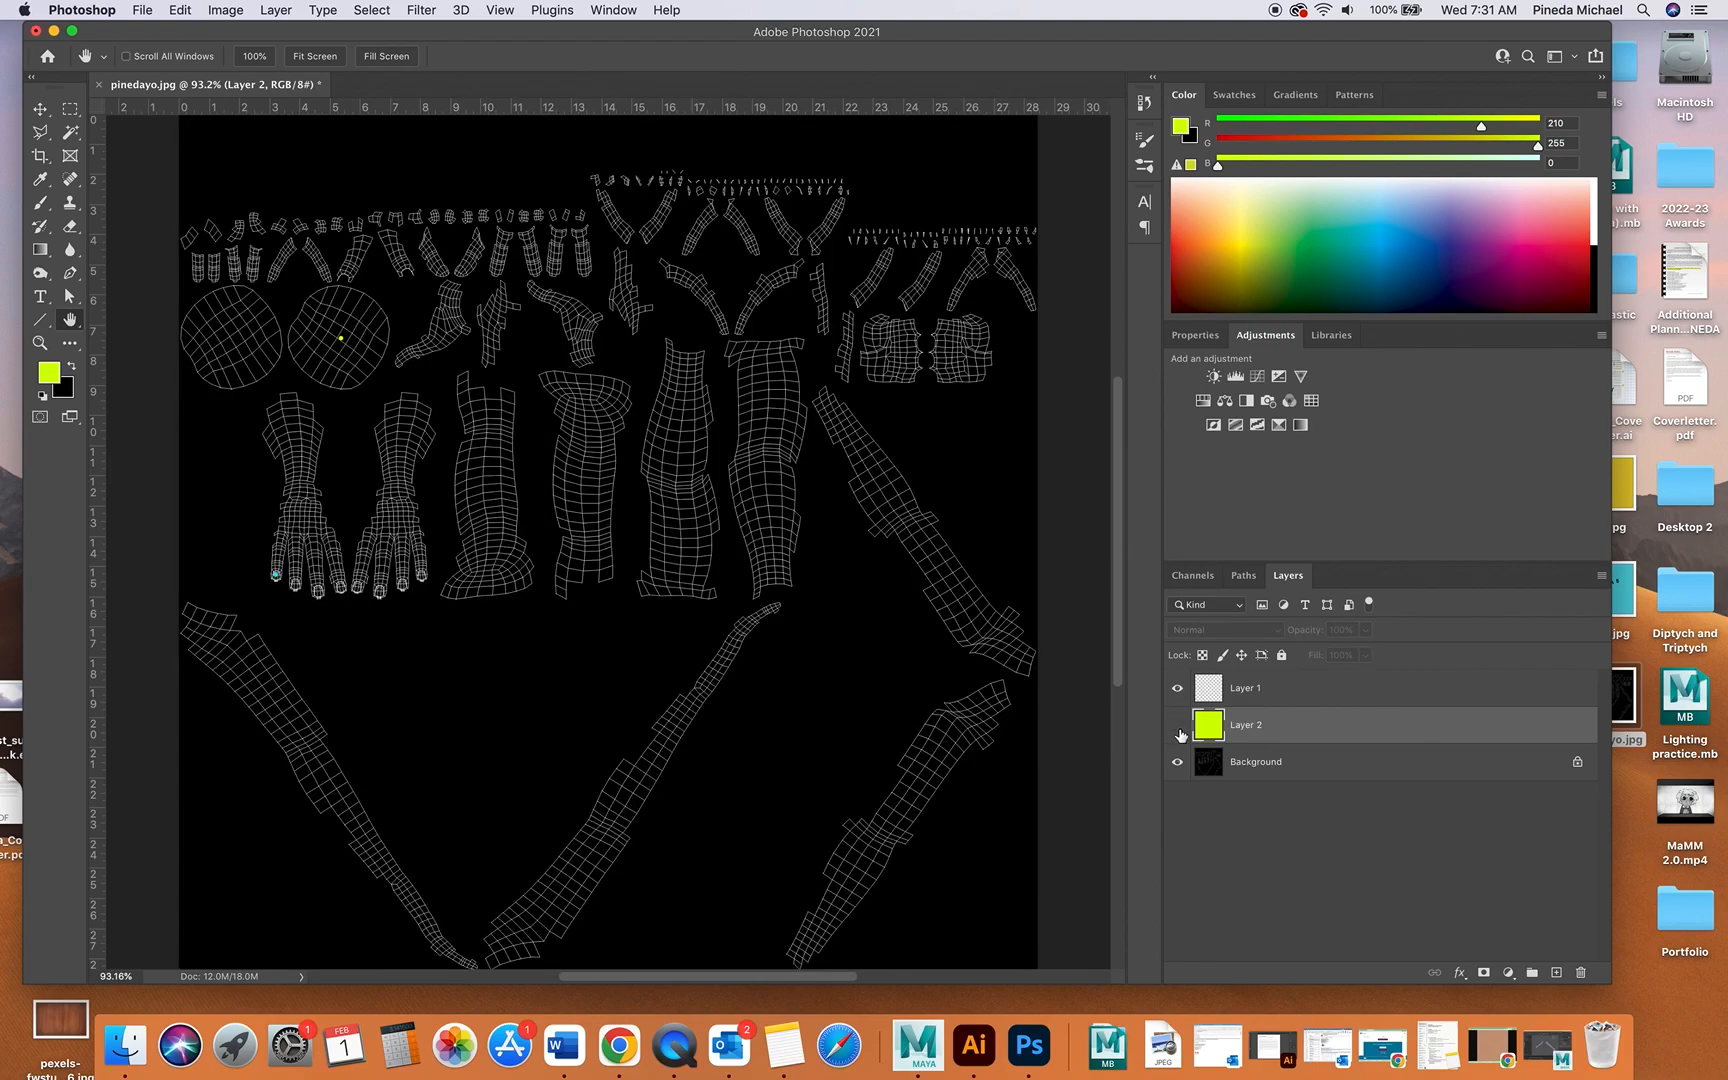
pyautogui.click(1178, 724)
pyautogui.click(1250, 690)
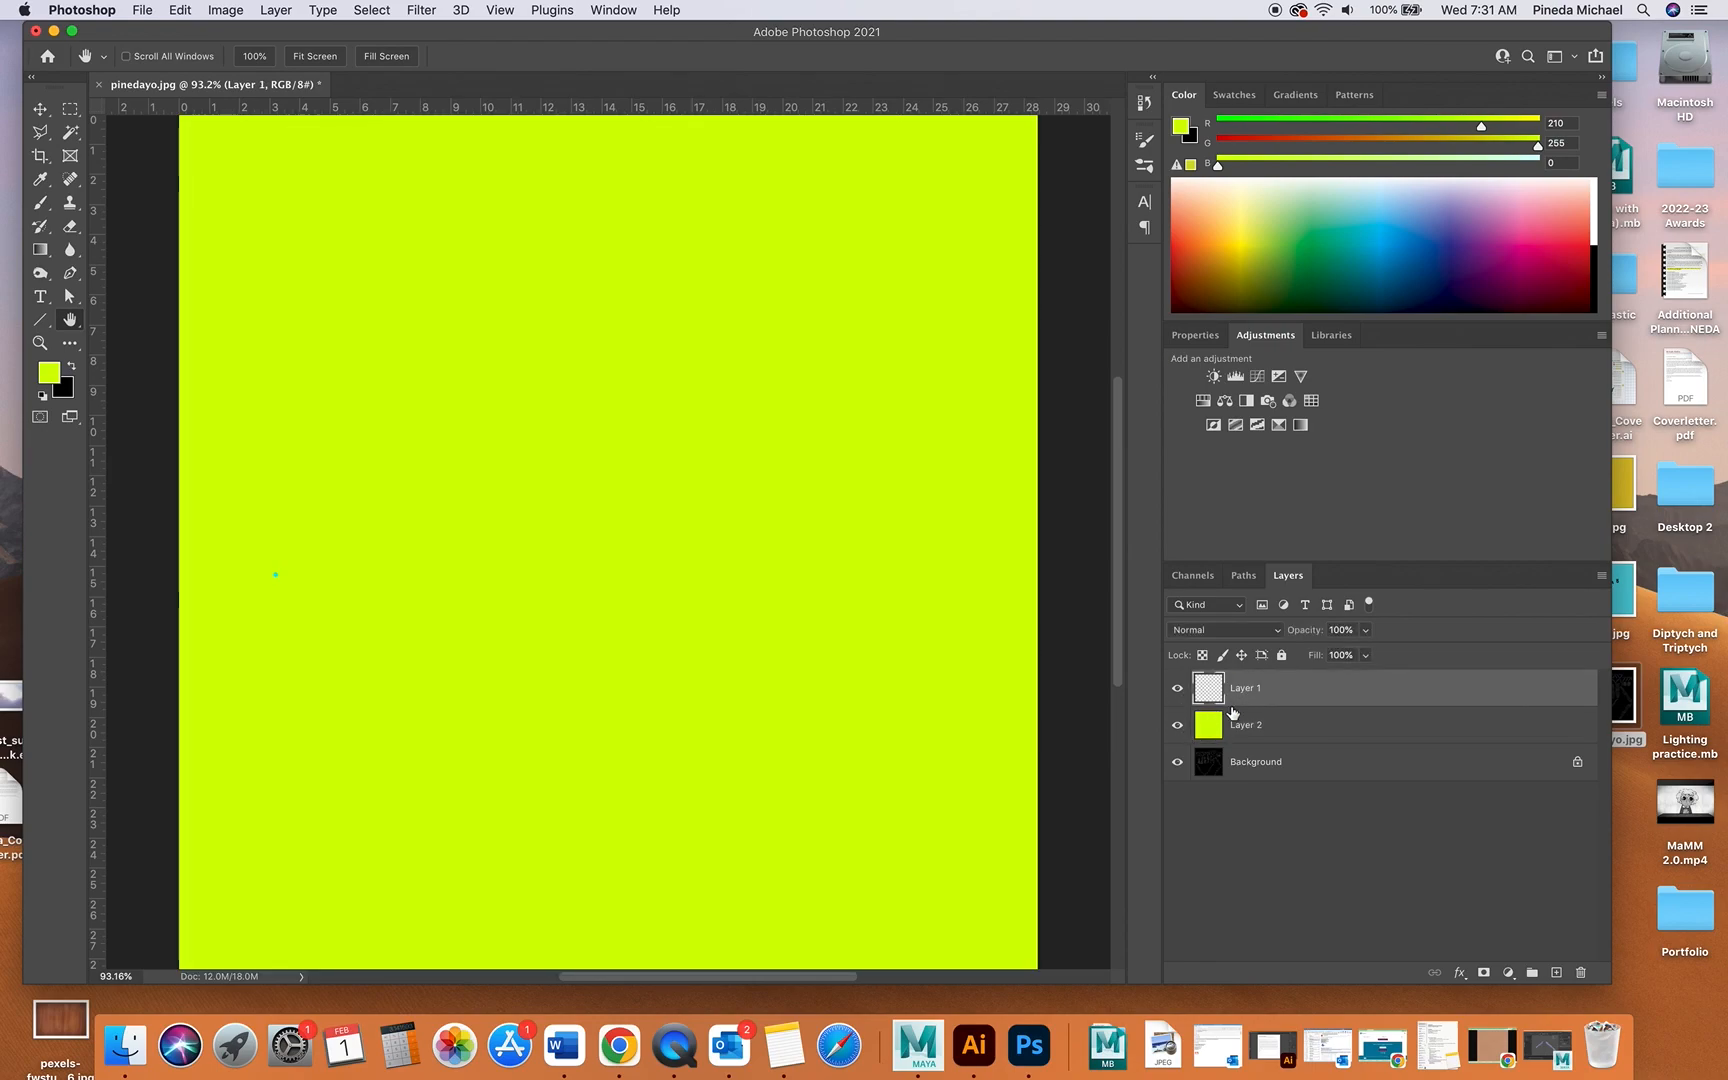
pyautogui.click(1175, 690)
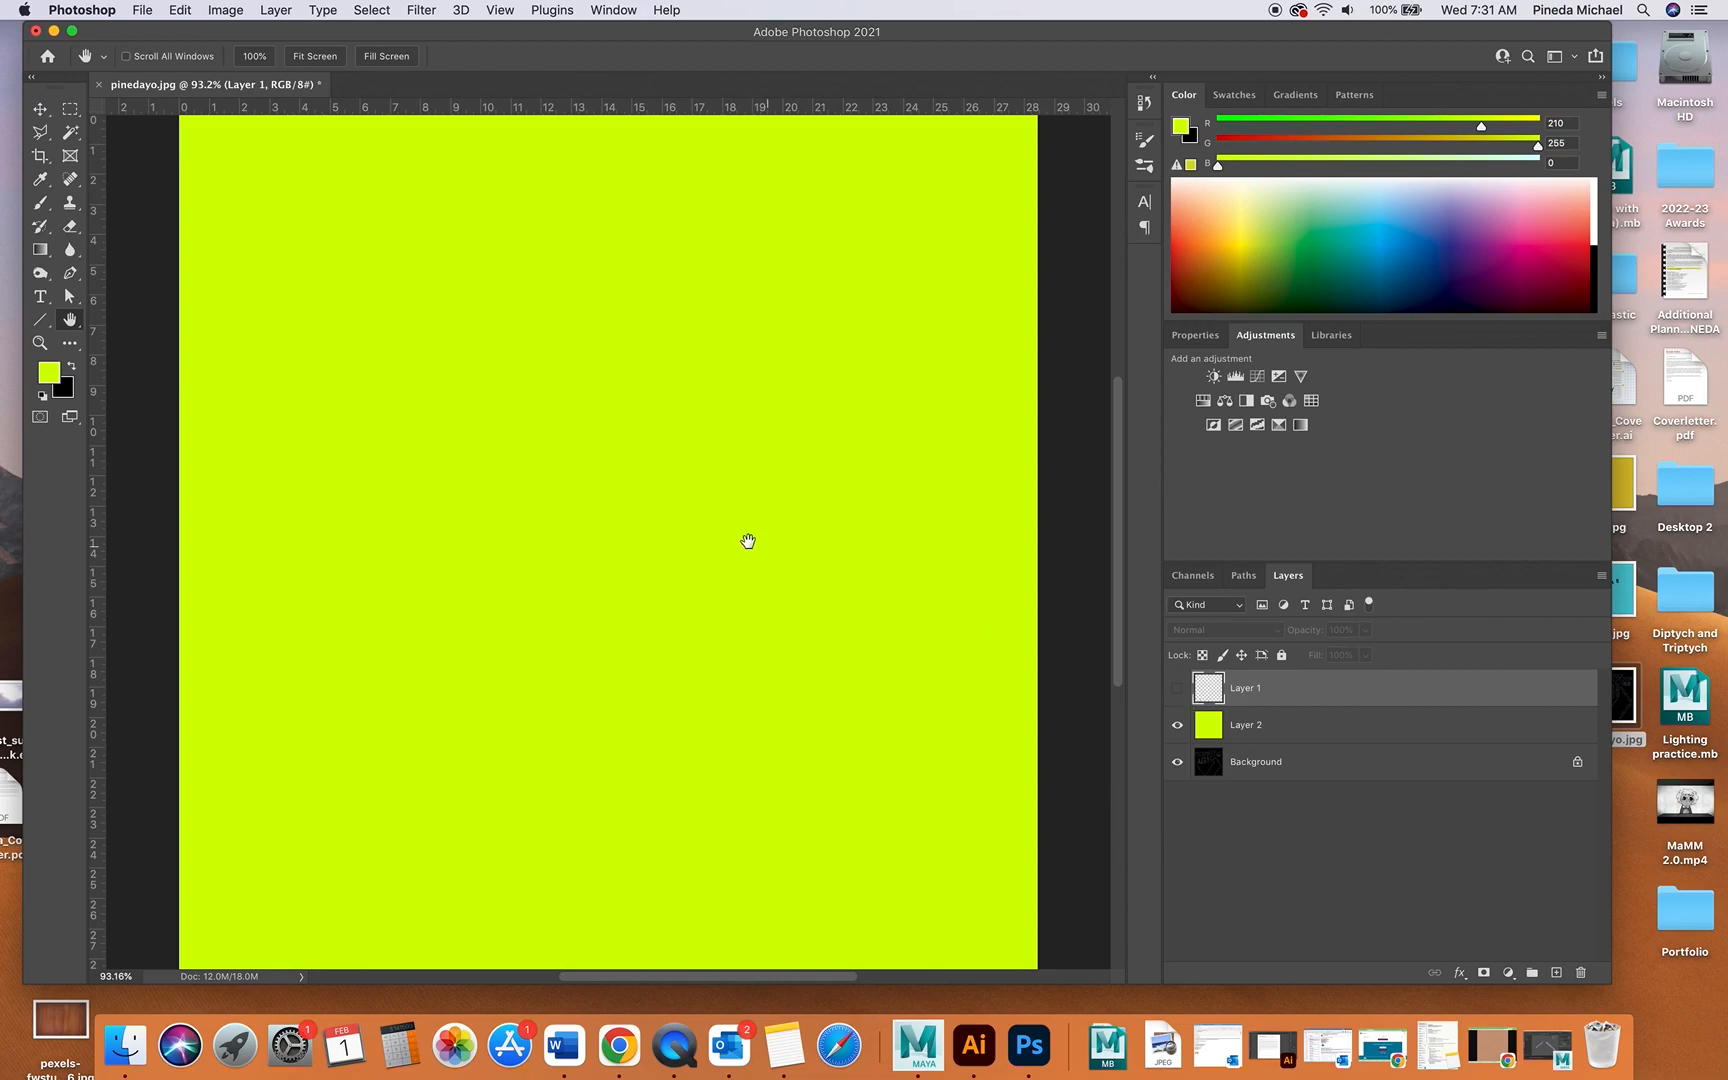
pyautogui.click(1177, 688)
# - Recolor Layer 2 to red with a Hue/Saturation adjustment, setting the hue to -89
pyautogui.click(1250, 725)
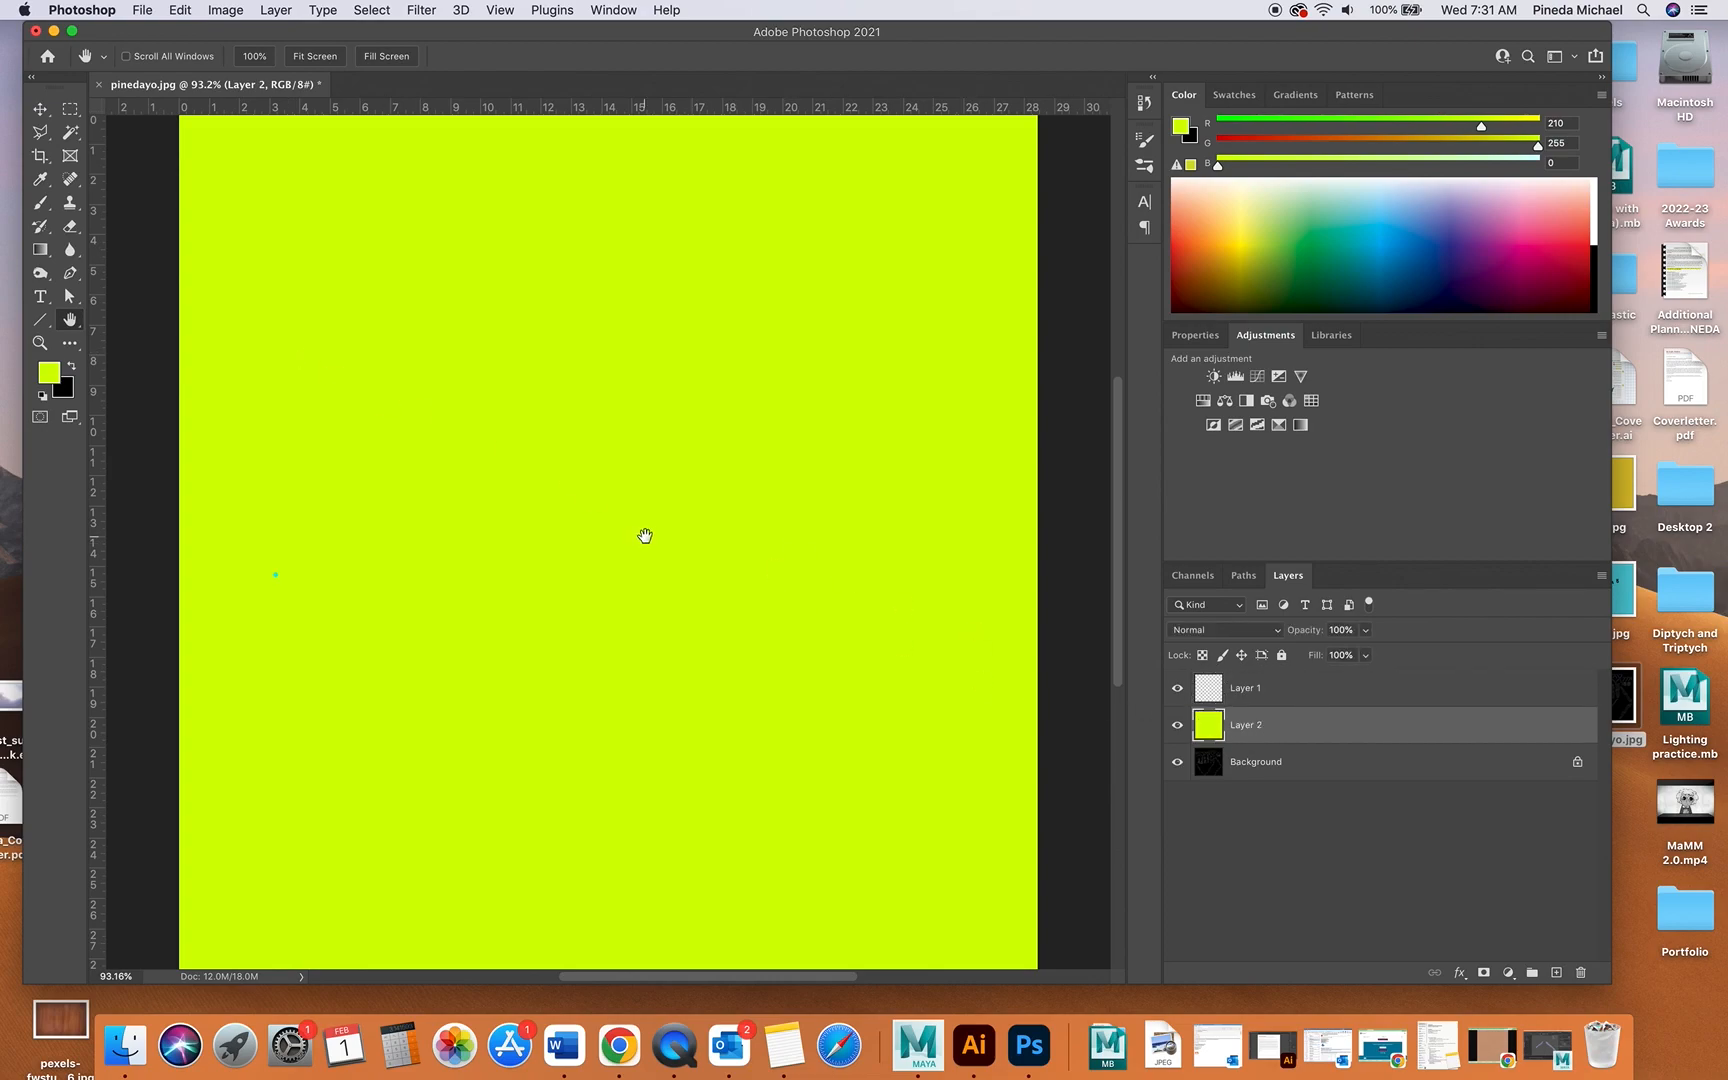
pyautogui.click(225, 10)
pyautogui.moveTo(255, 59)
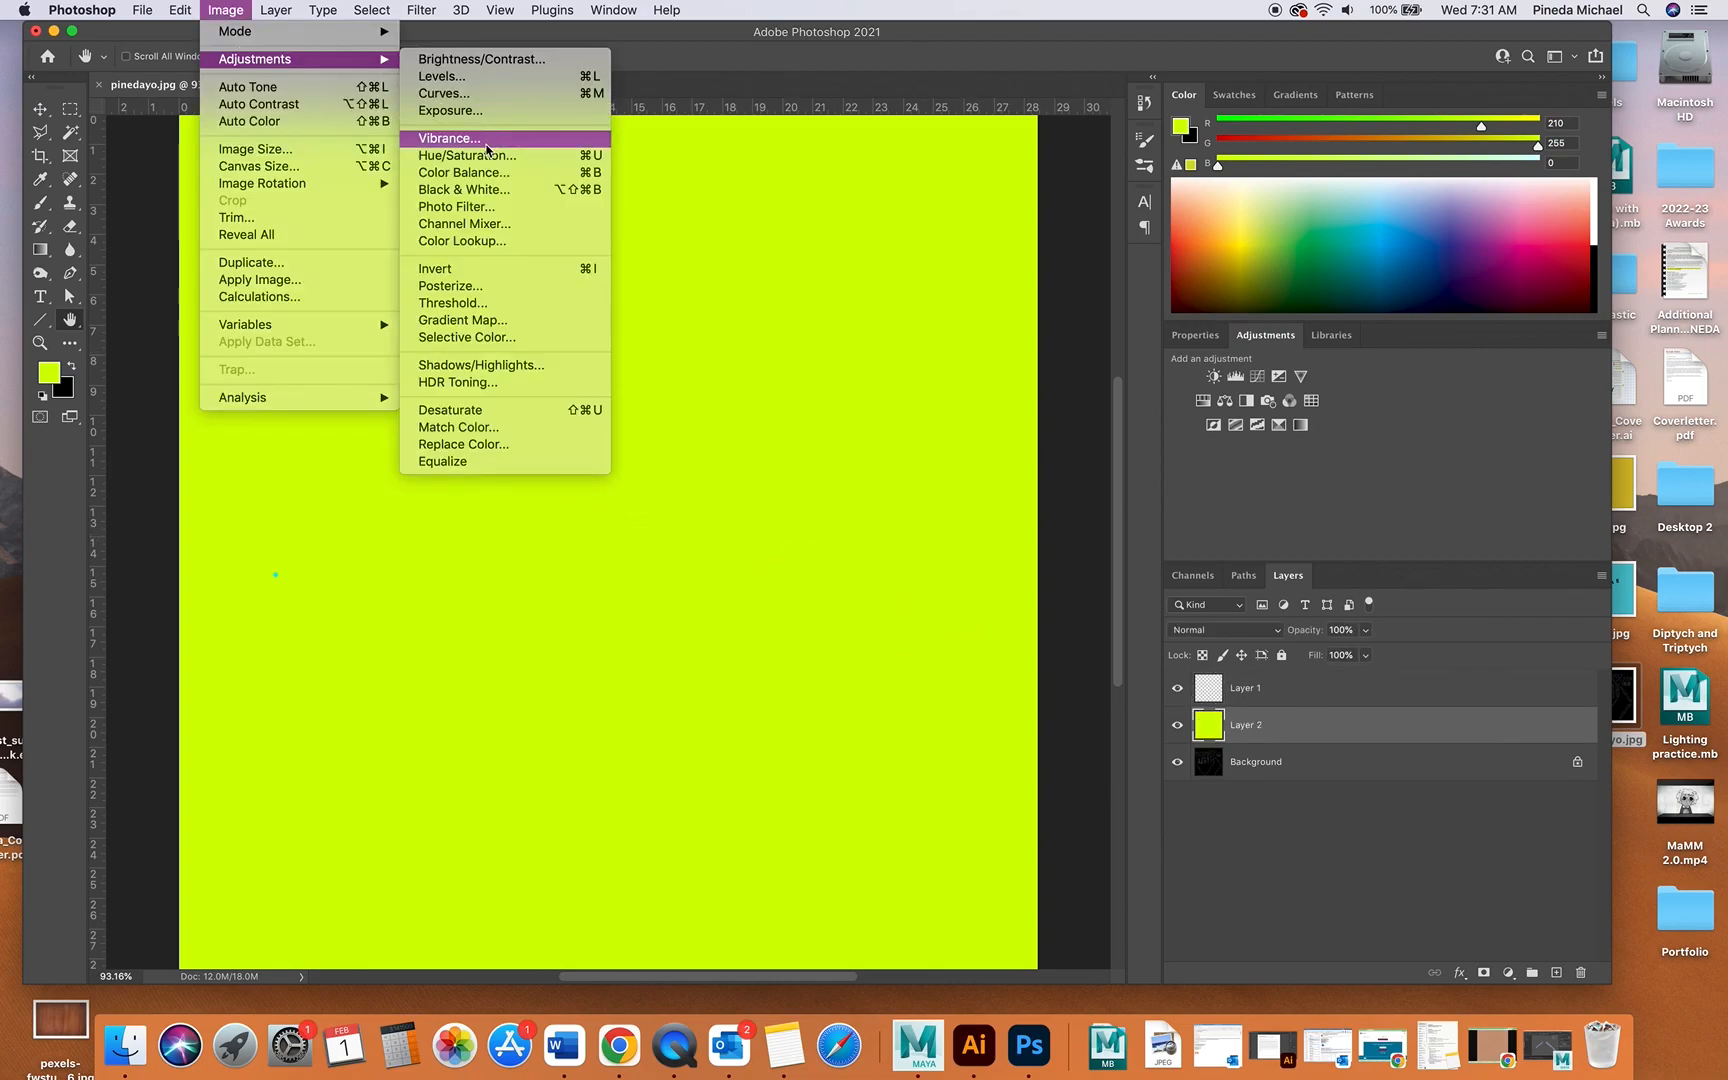
pyautogui.moveTo(1377, 151); pyautogui.dragTo(1320, 151)
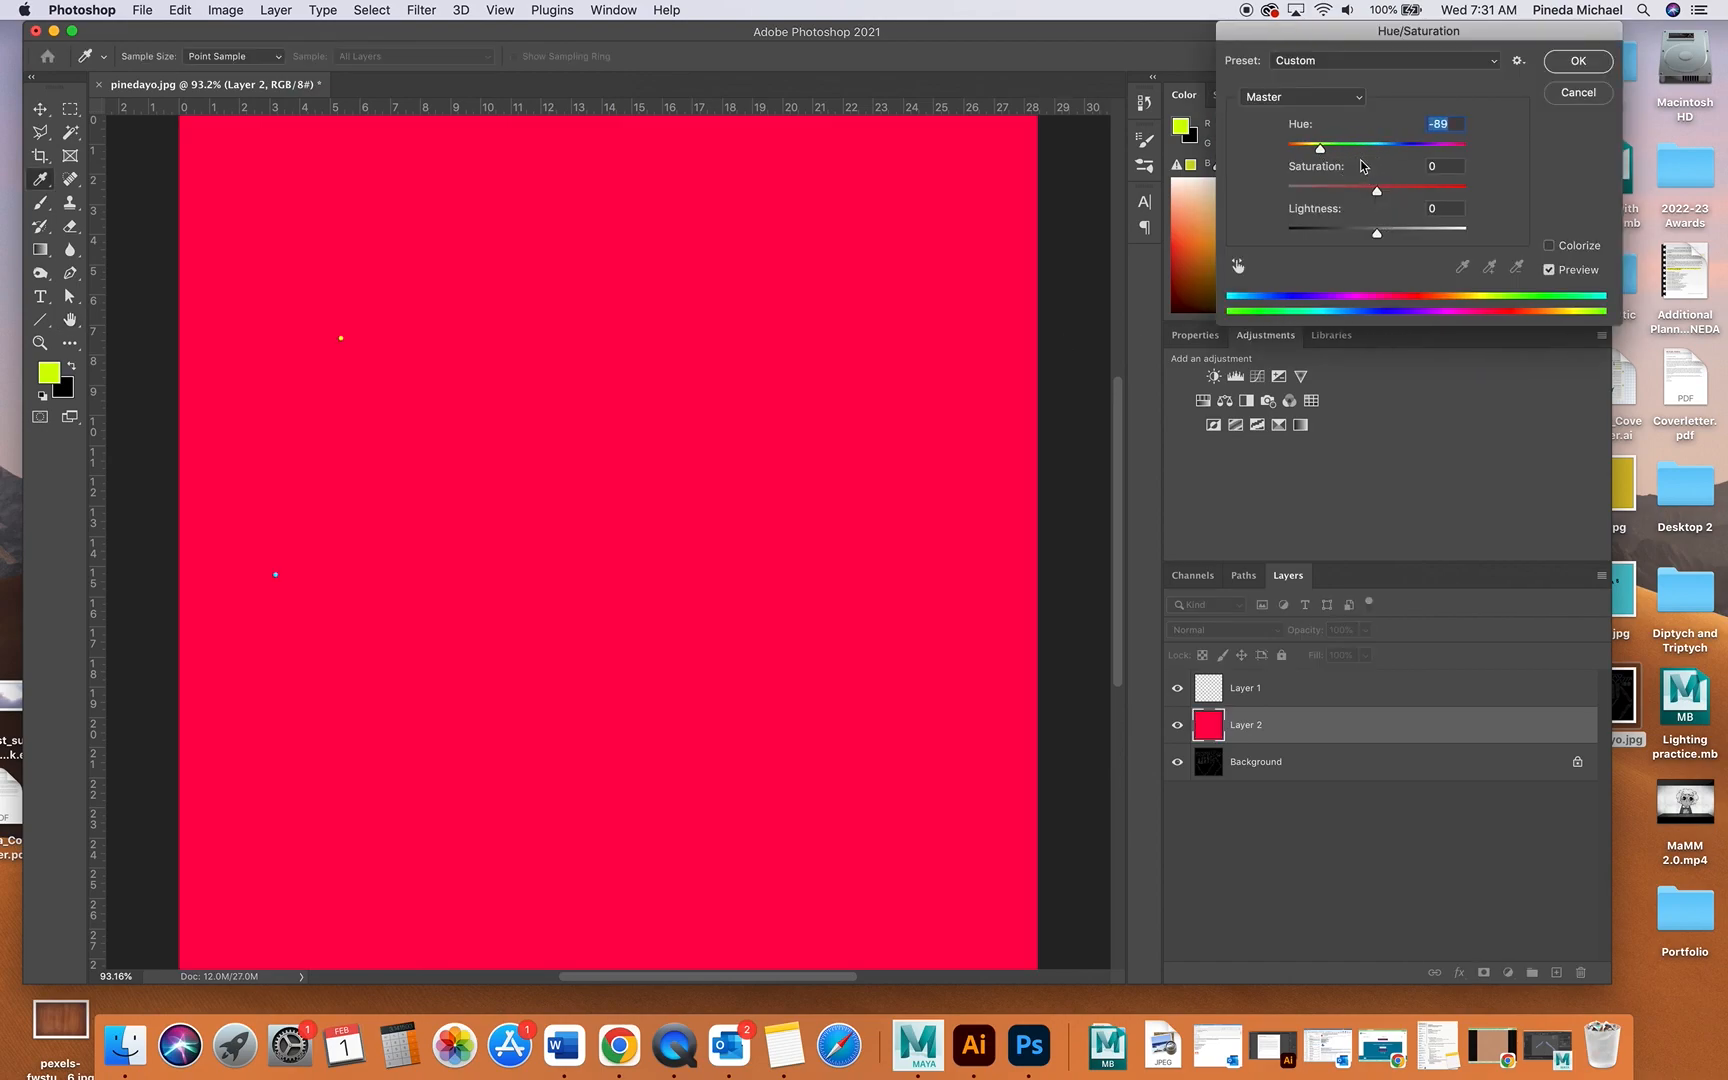
pyautogui.click(1575, 61)
pyautogui.press('h')
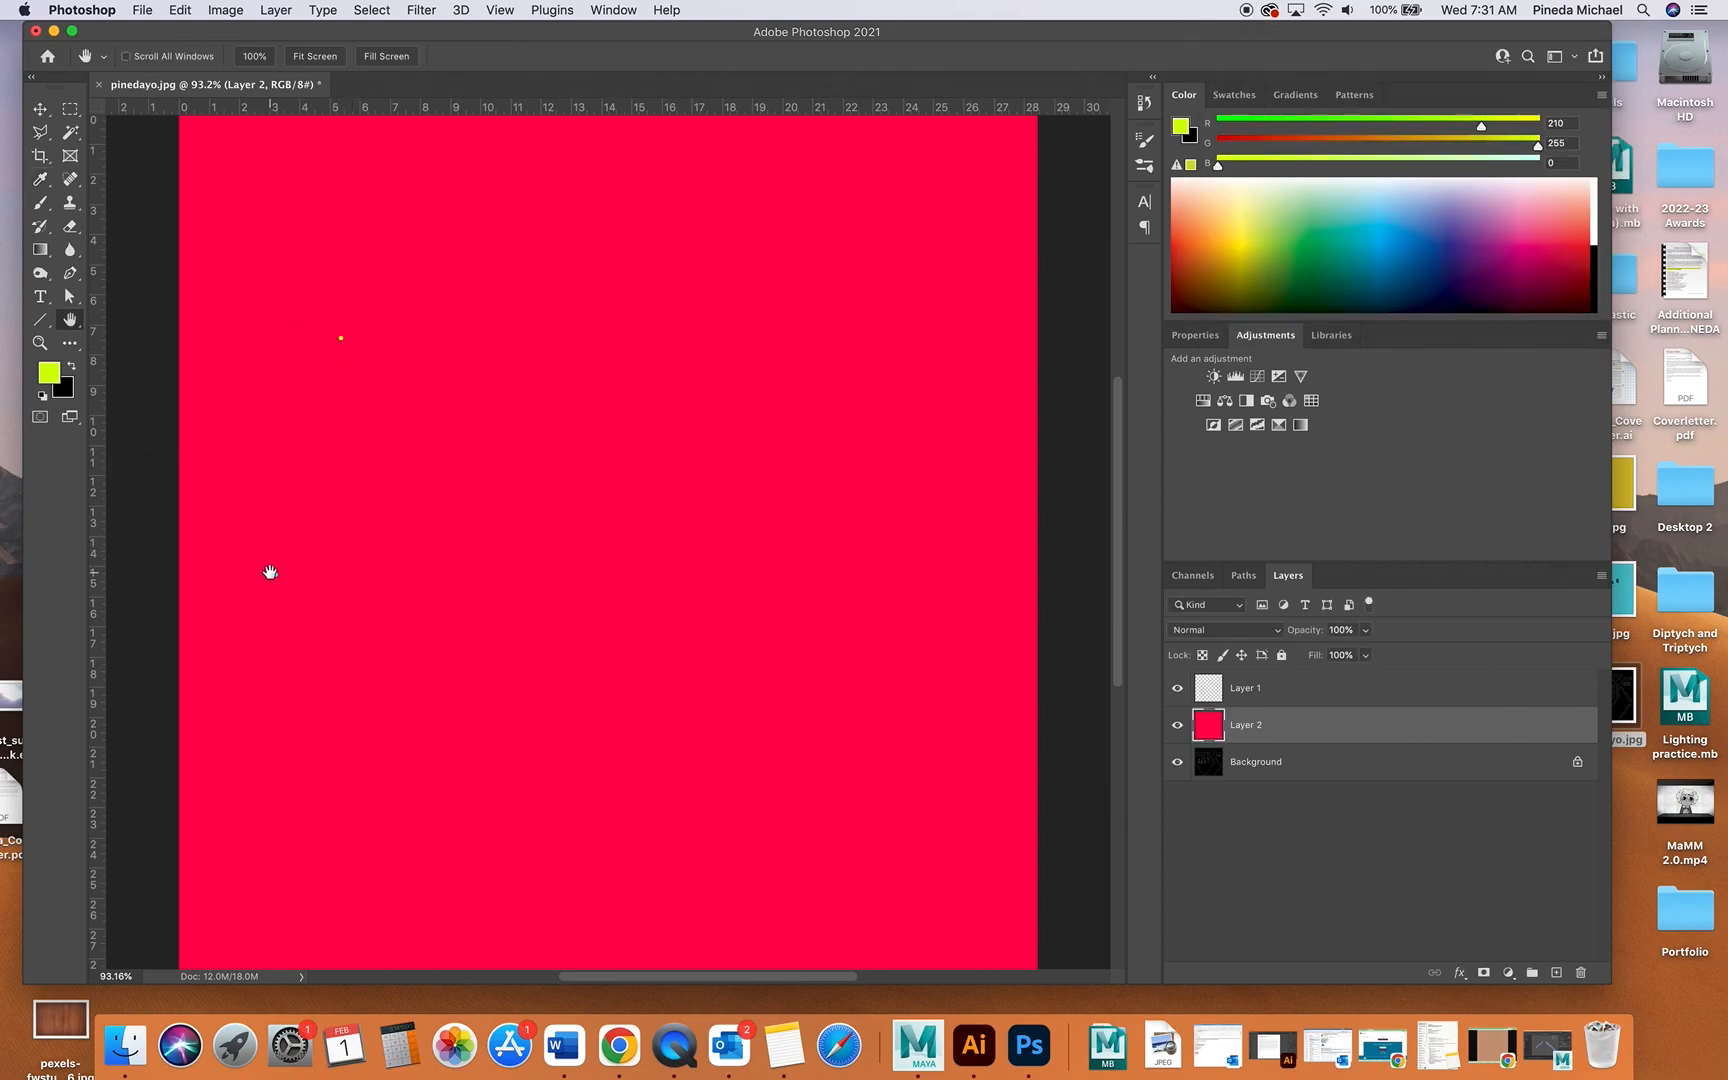
# - Export the 2048 x 2048 px artwork to the desktop as a JPG named Colortest
pyautogui.click(152, 11)
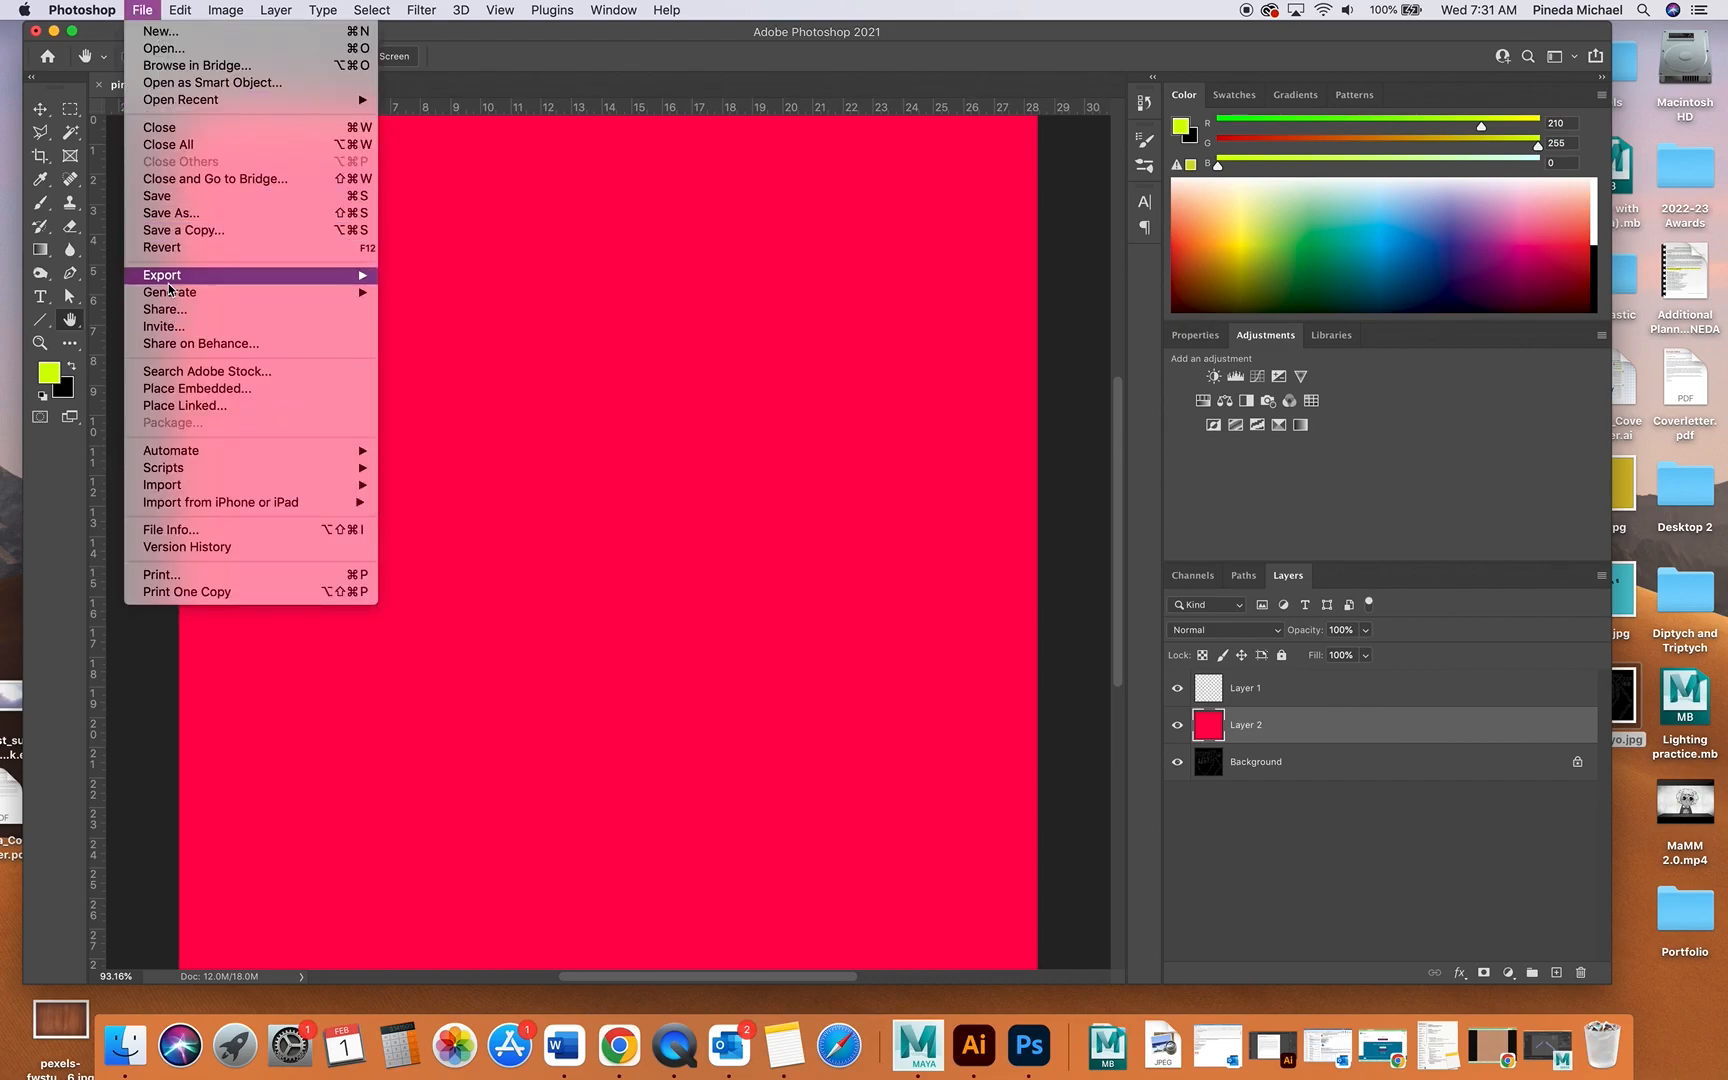
pyautogui.moveTo(169, 282)
pyautogui.click(447, 293)
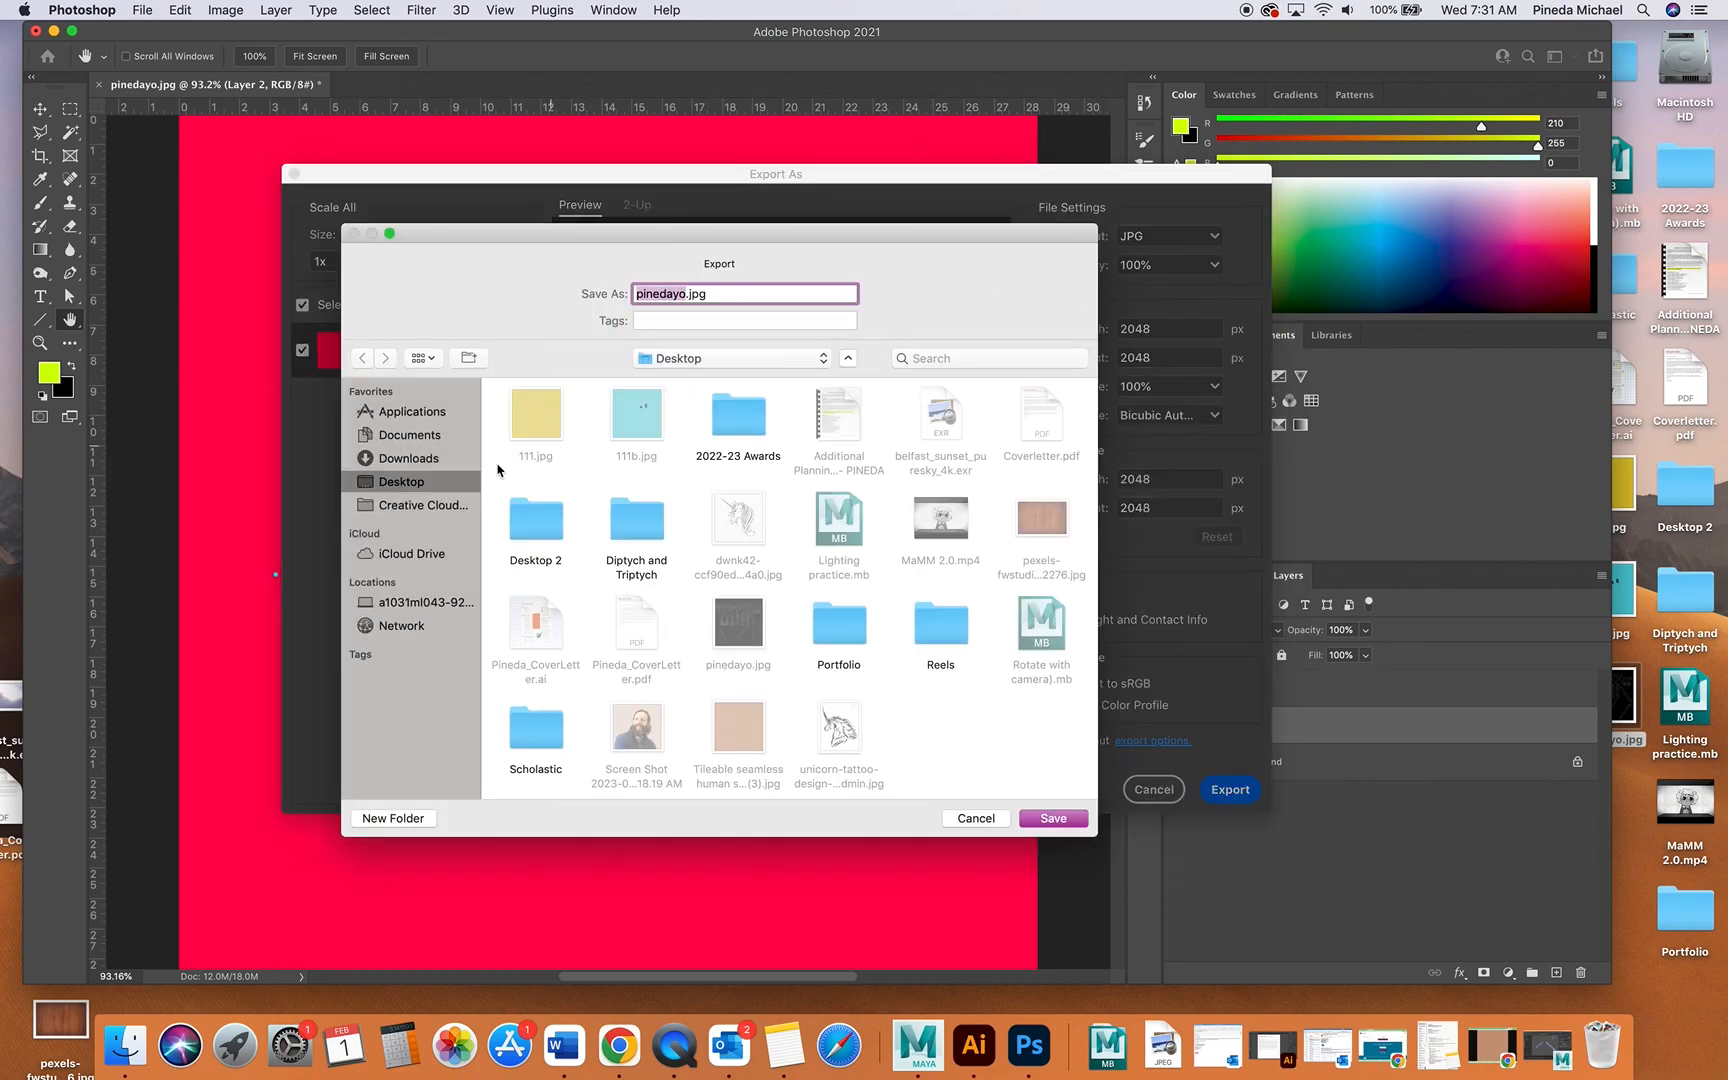
pyautogui.write('C')
pyautogui.click(1031, 822)
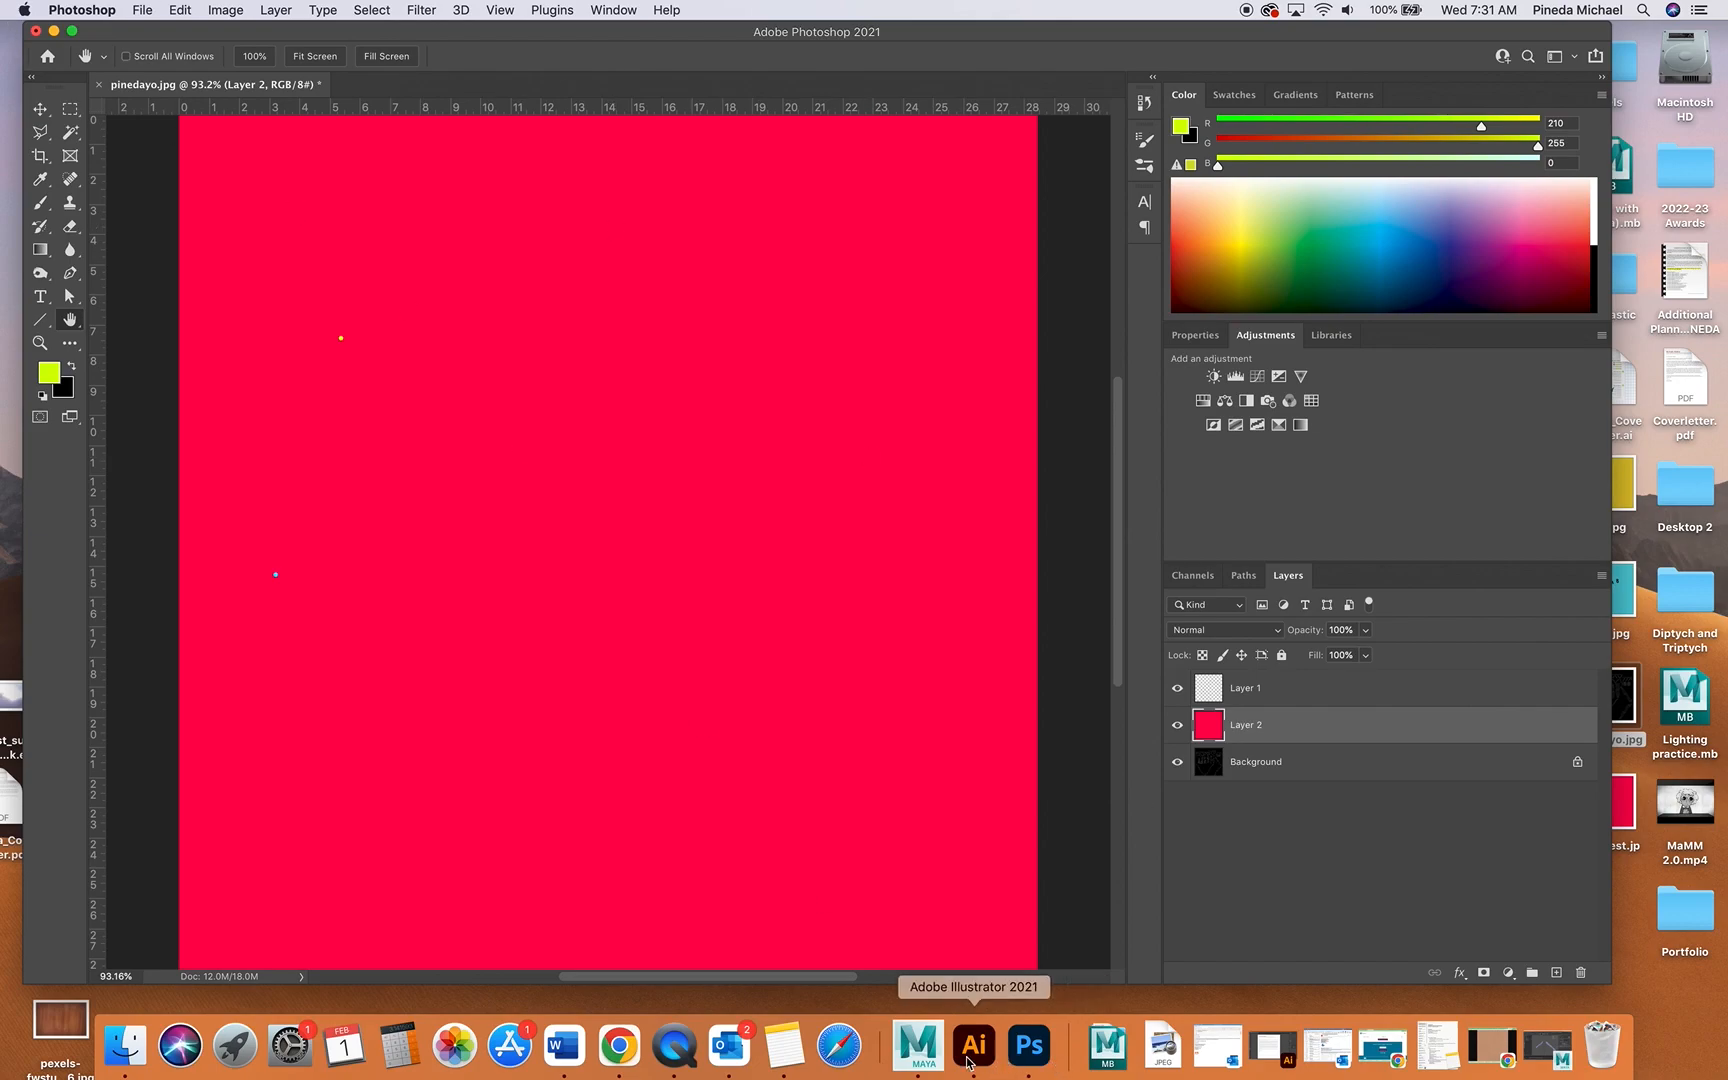
# - Switch to Maya, select the arms mesh in object mode, and assign a new Lambert material to it
pyautogui.click(918, 1045)
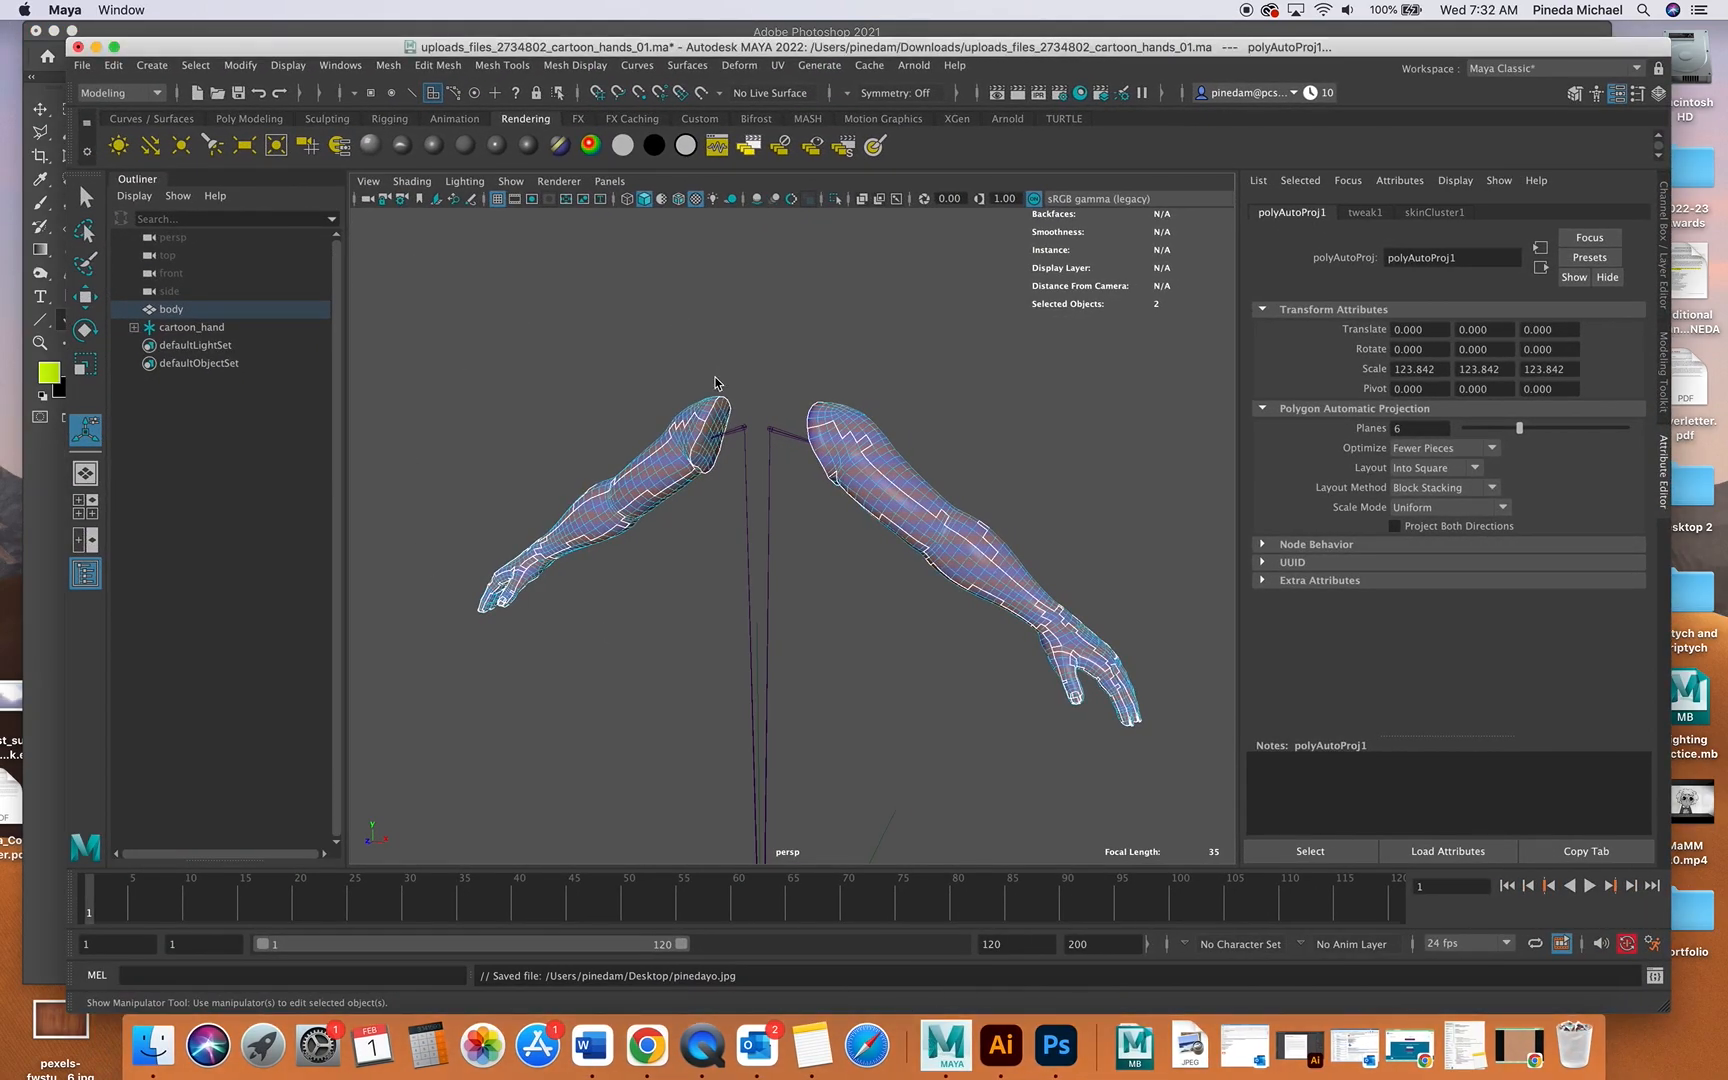
pyautogui.click(685, 434)
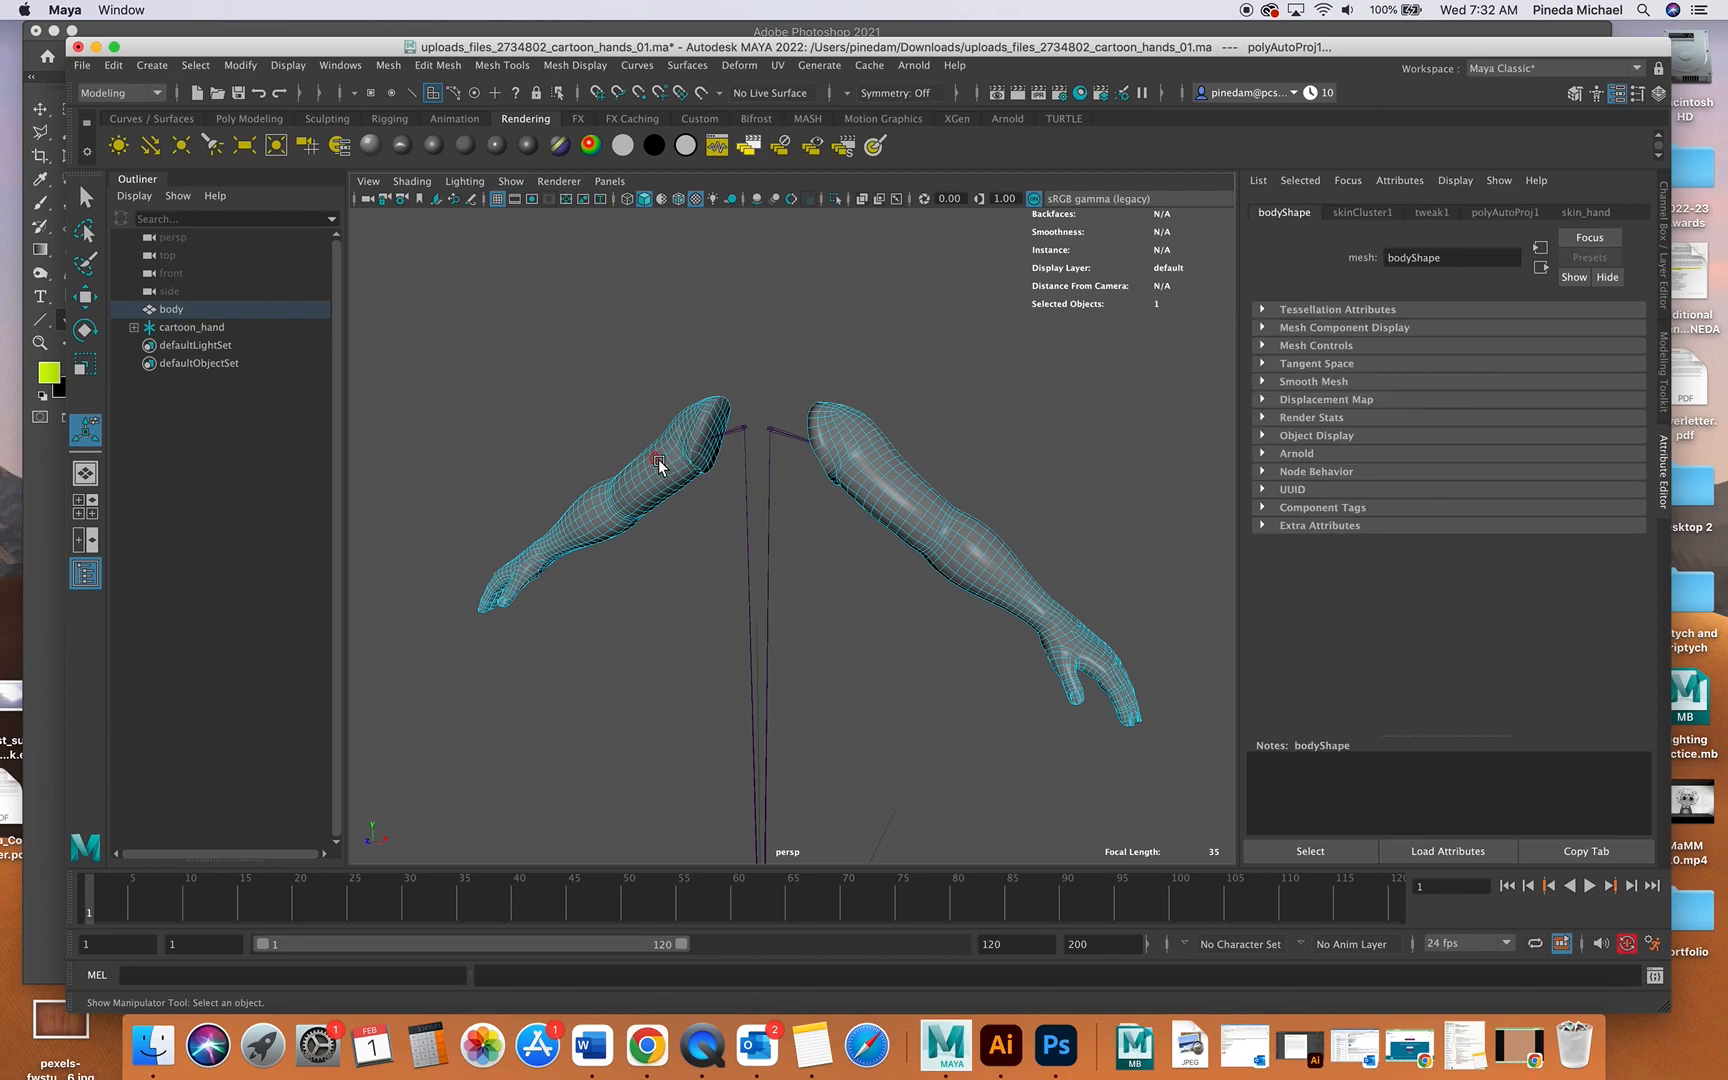
pyautogui.moveTo(659, 465); pyautogui.dragTo(800, 418, button='right')
pyautogui.keyDown('alt'); pyautogui.moveTo(800, 418); pyautogui.dragTo(655, 398); pyautogui.keyUp('alt')
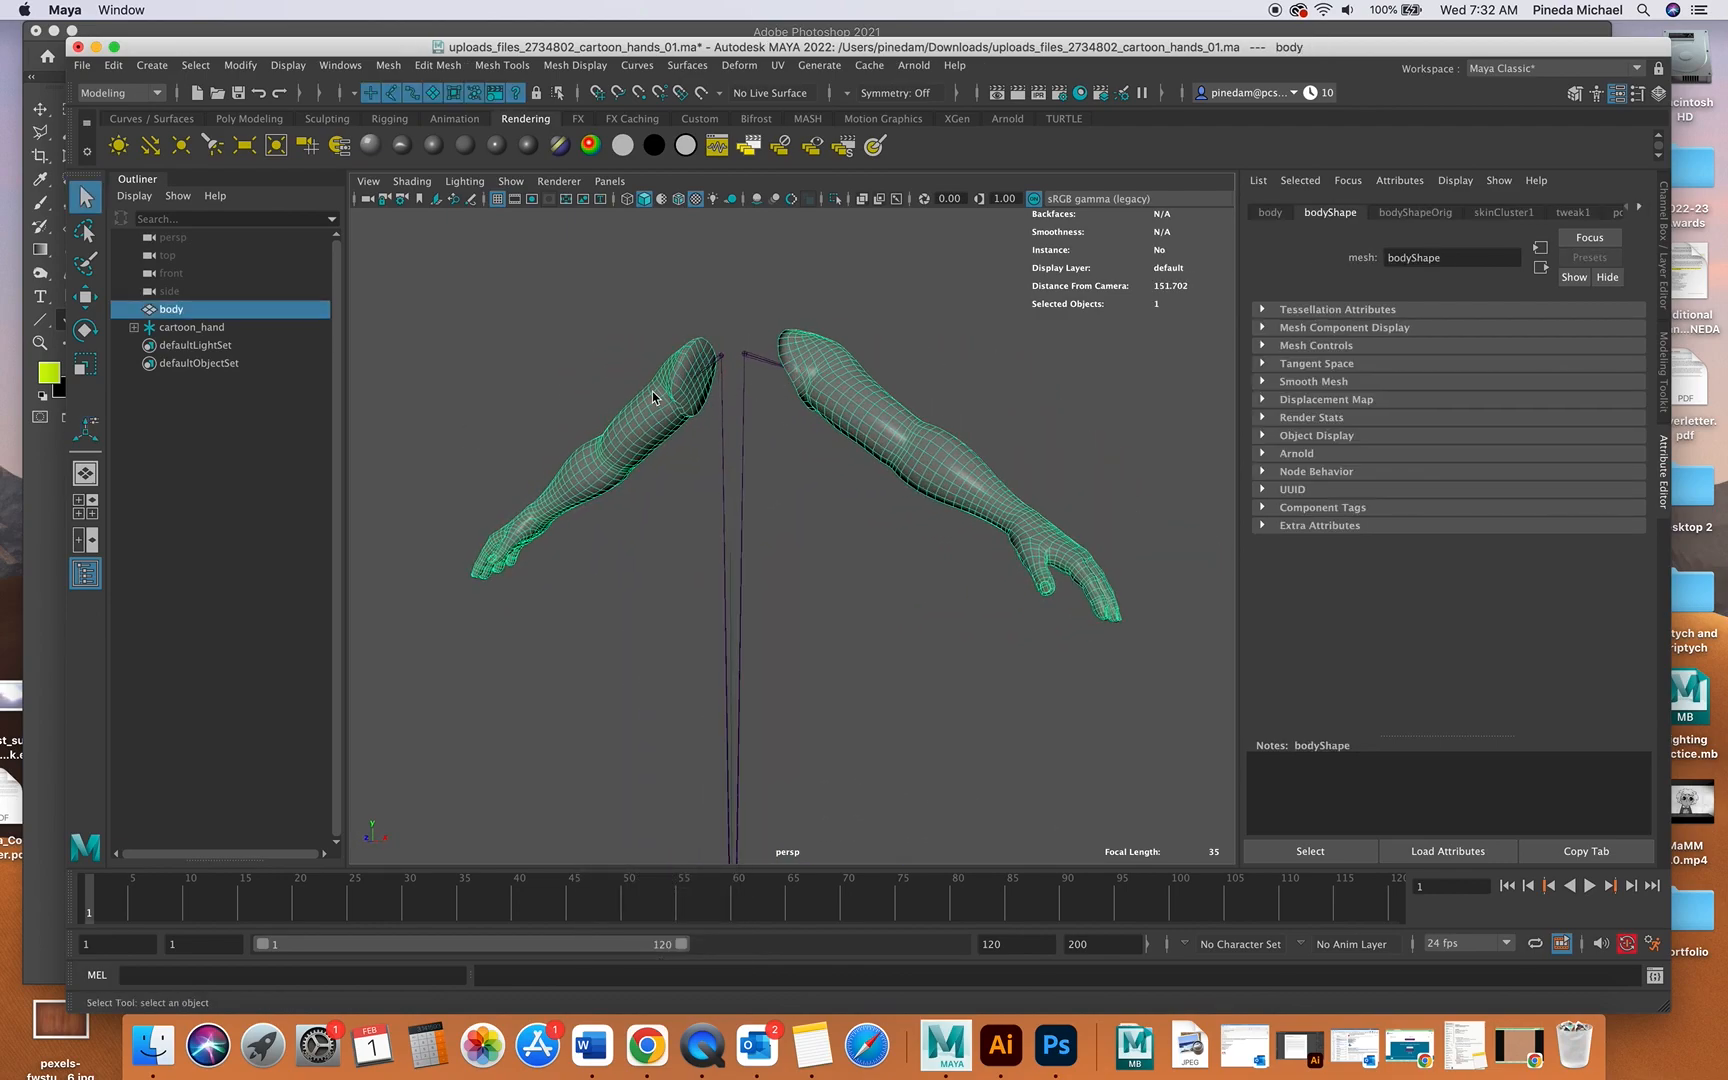
pyautogui.click(466, 150)
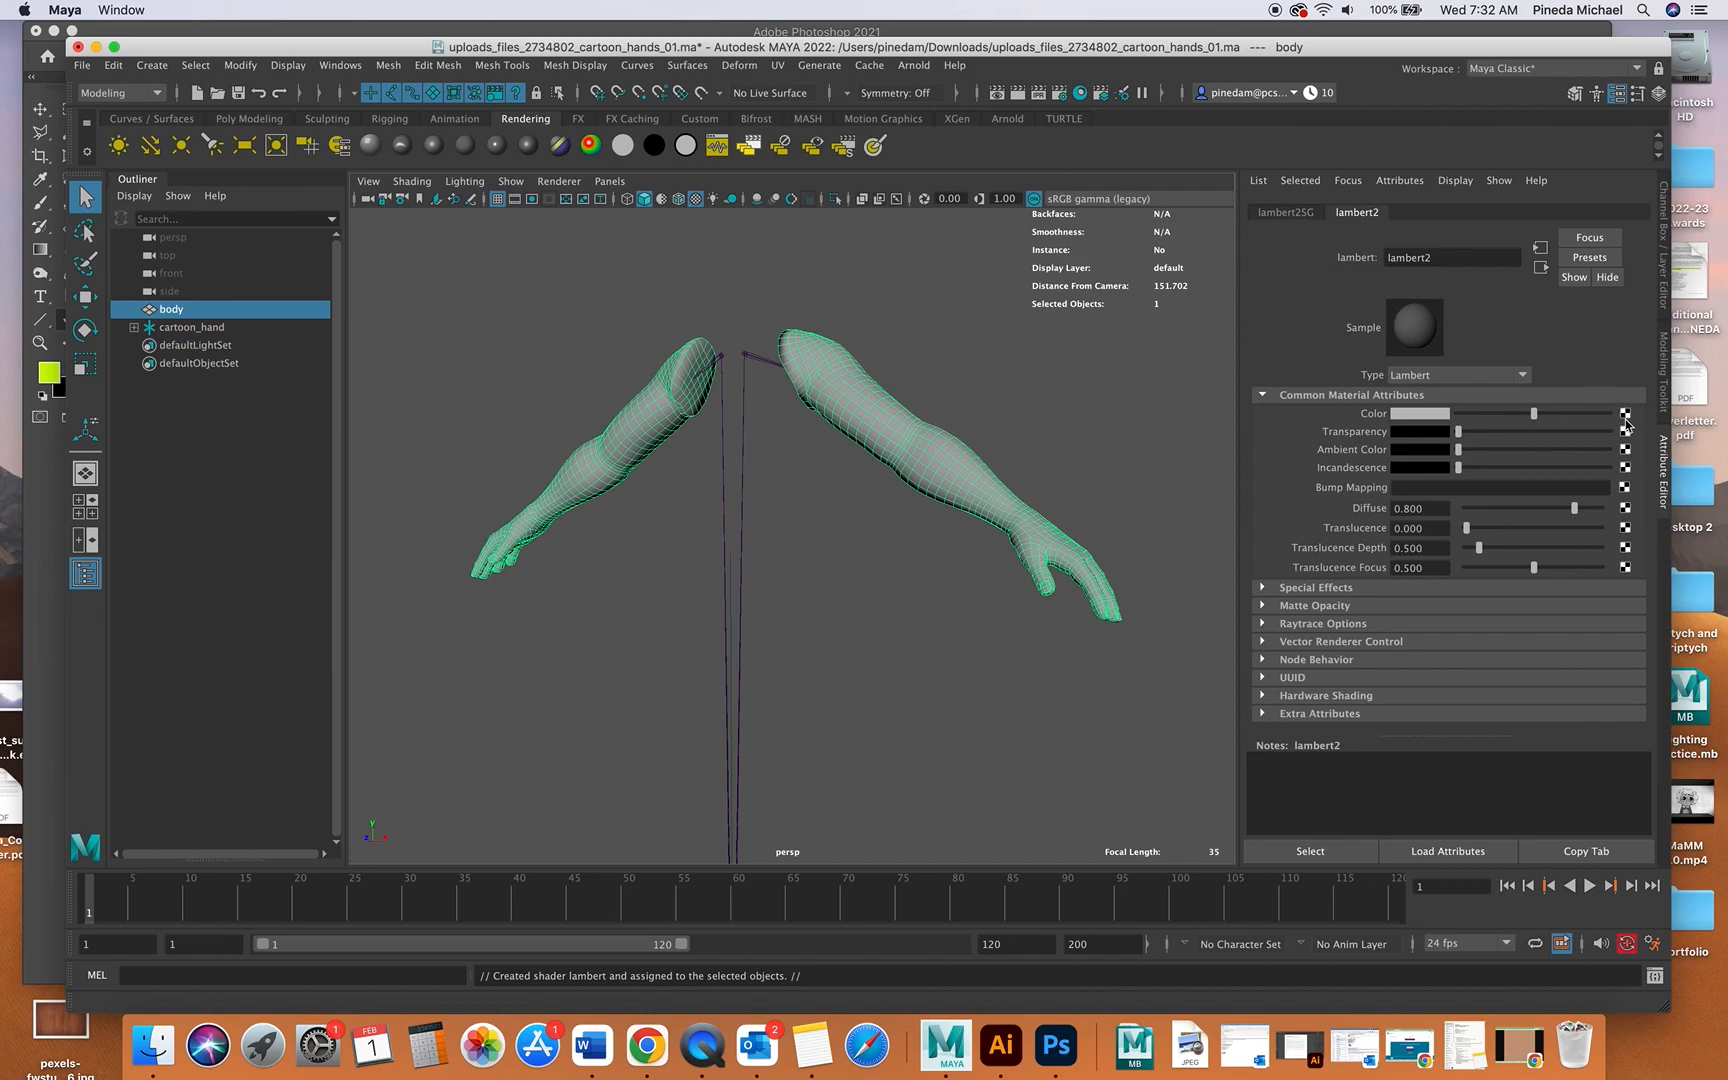
# - Connect a File texture to the Lambert's color and load Colortest.jpg from the desktop as its image
pyautogui.click(1625, 414)
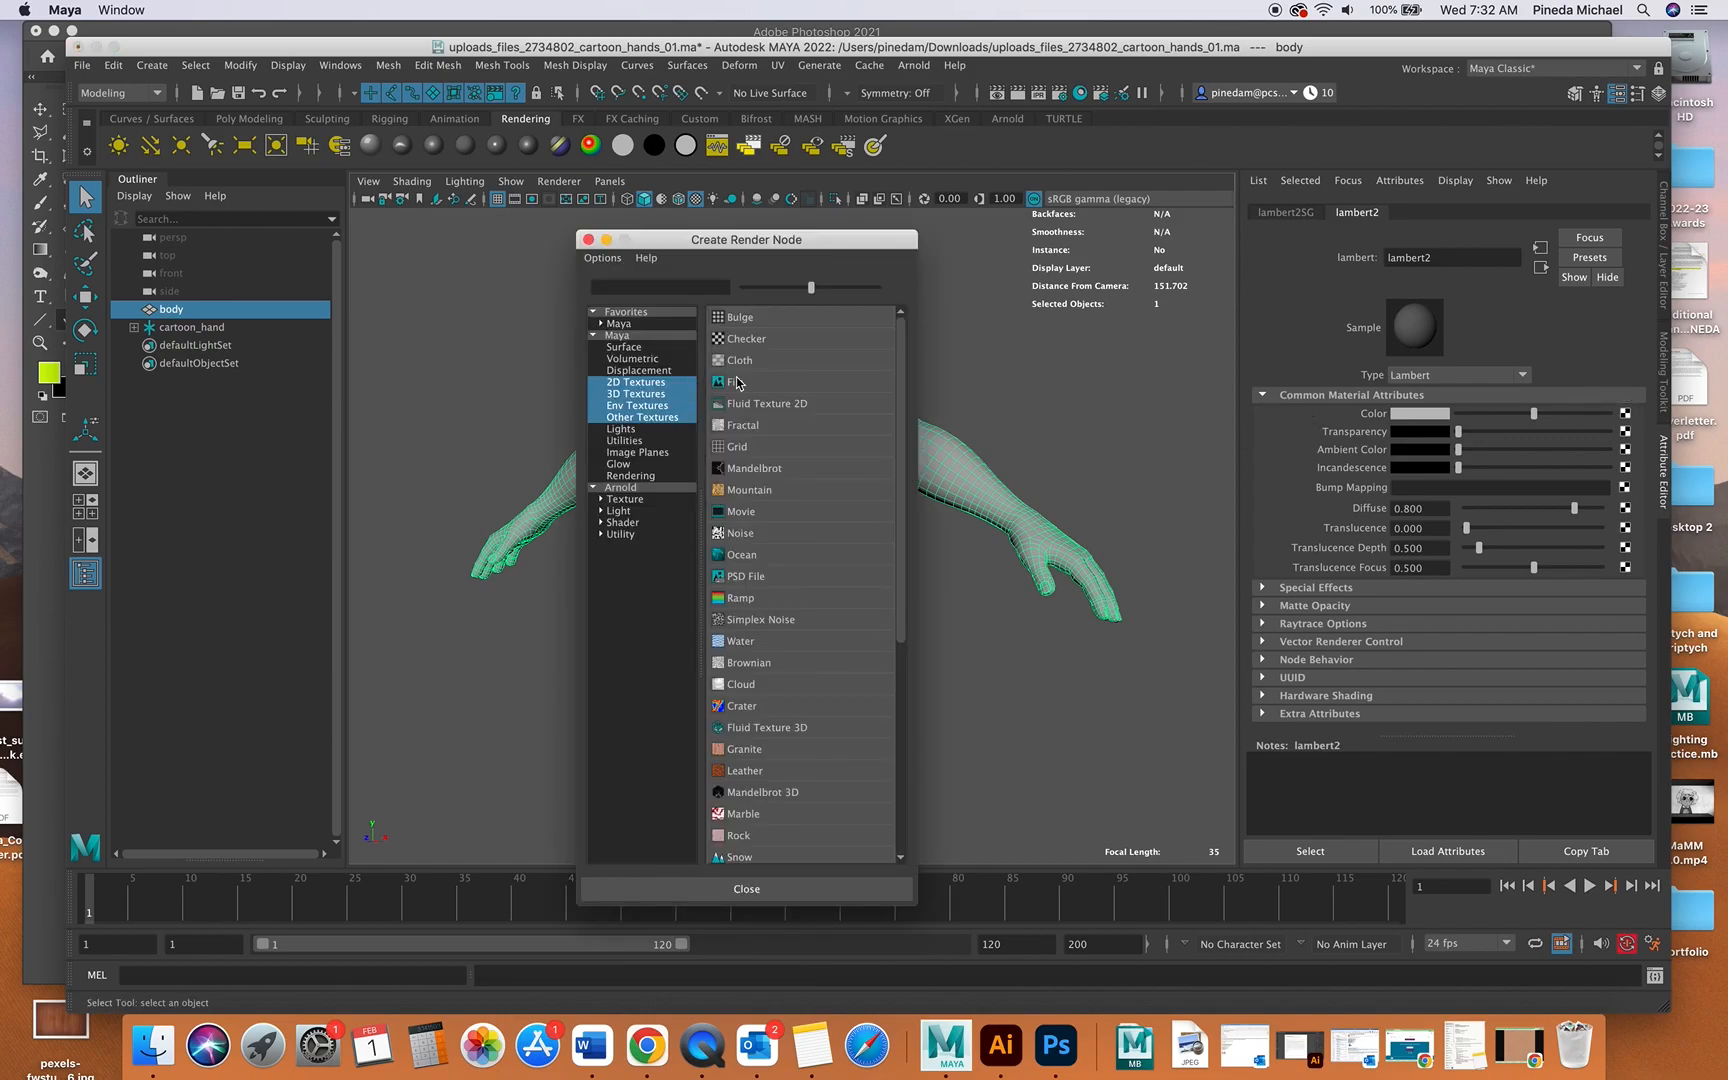
pyautogui.click(737, 383)
pyautogui.click(1617, 457)
pyautogui.click(540, 355)
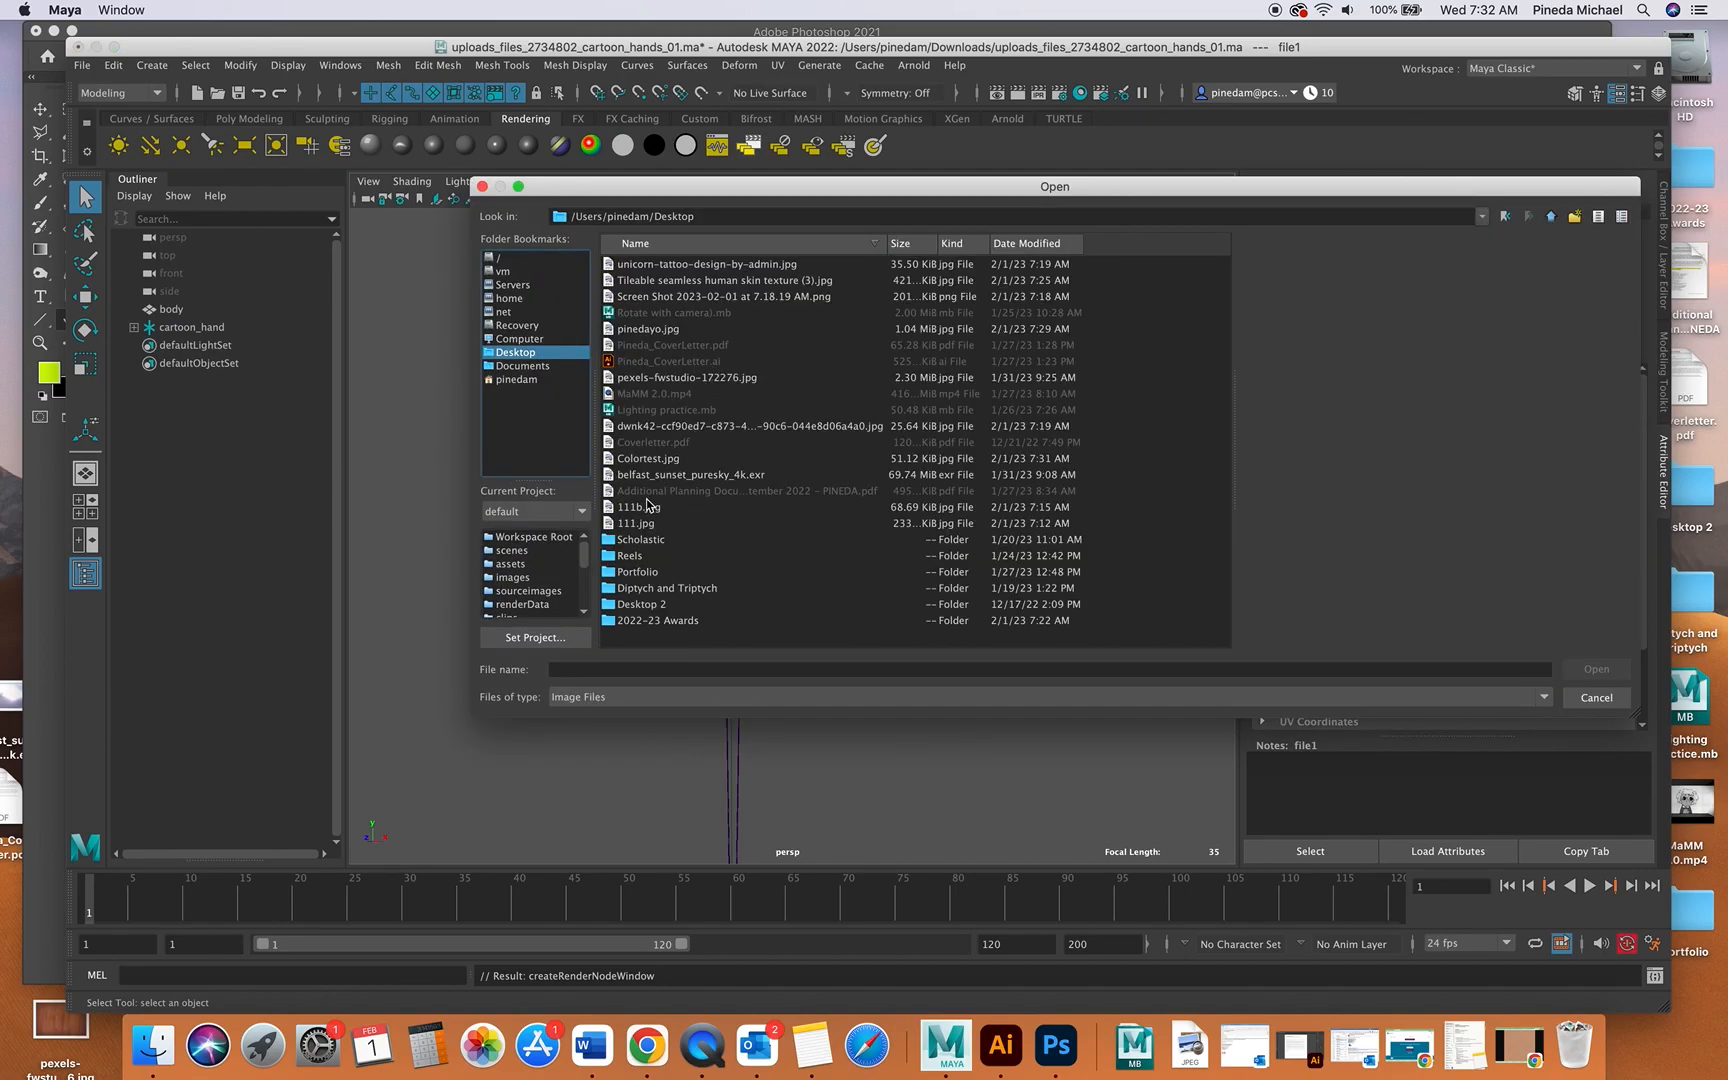
pyautogui.click(648, 460)
pyautogui.click(1596, 669)
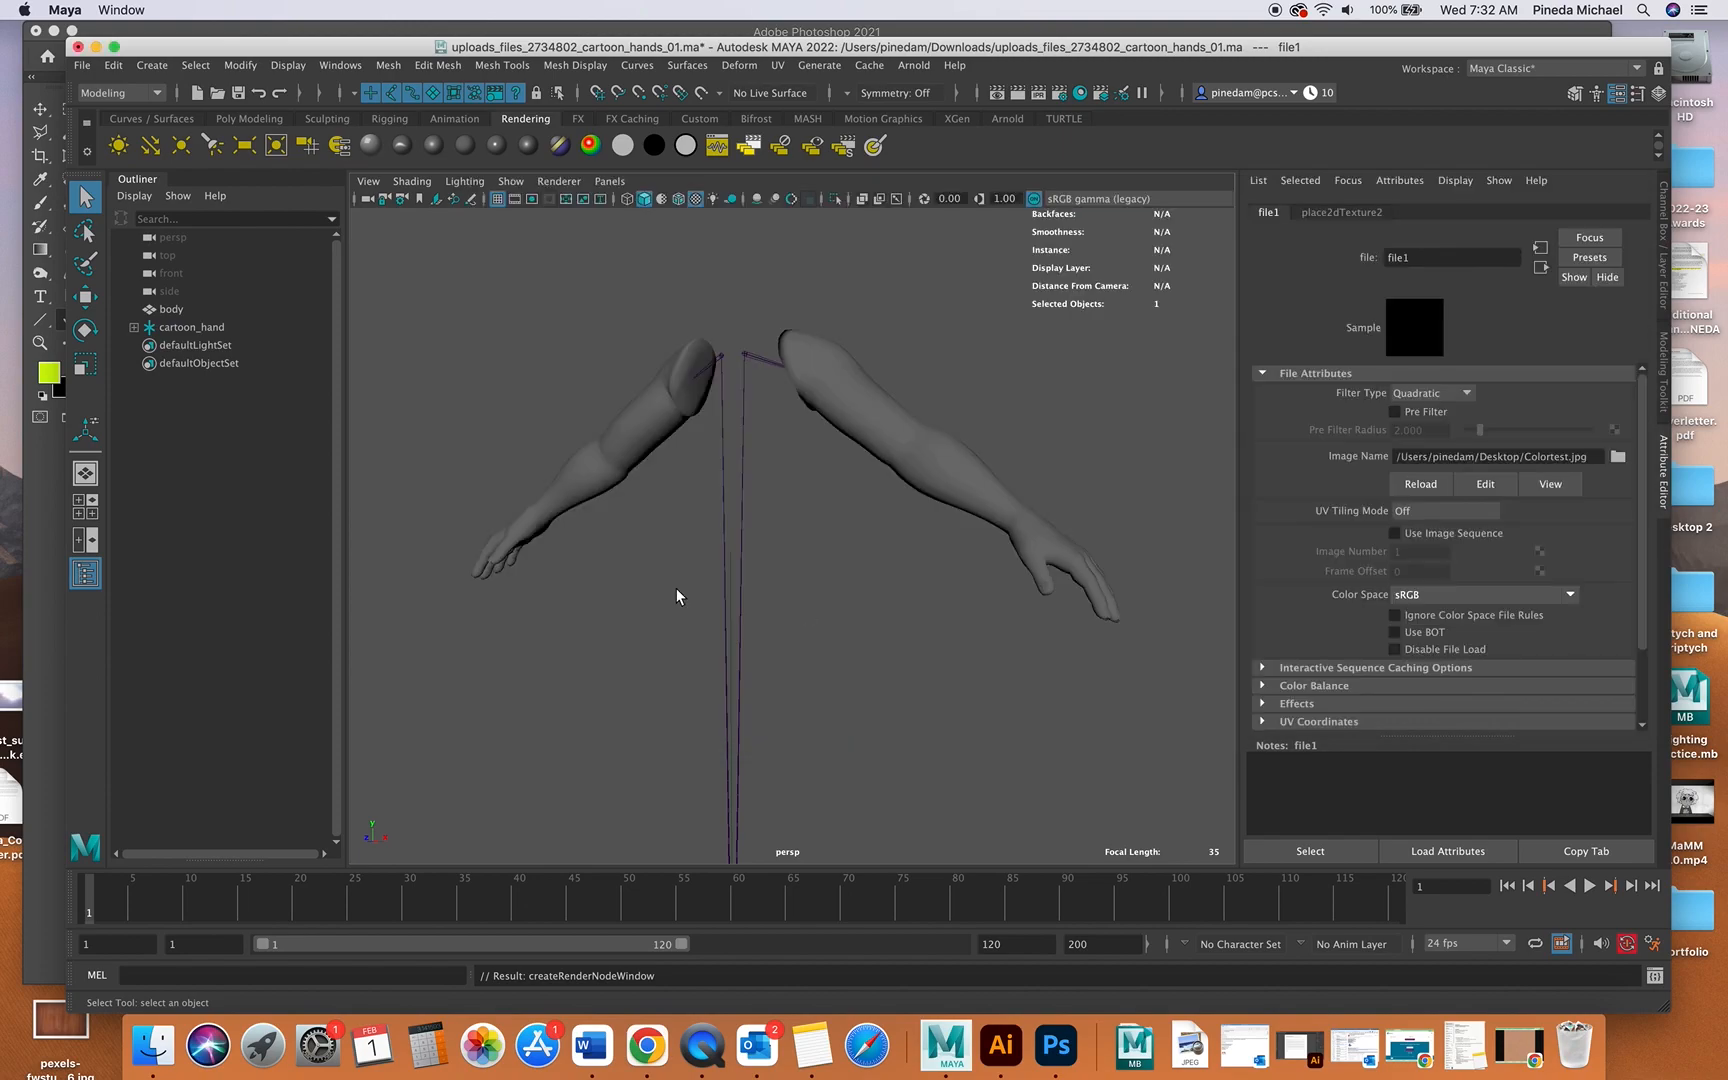
# - Examine the textured arms from several angles, checking the dots on the fingertip and on the upper-arm end cap
pyautogui.keyDown('alt'); pyautogui.moveTo(601, 529); pyautogui.dragTo(700, 510); pyautogui.keyUp('alt')
pyautogui.scroll(5, 979, 543)
pyautogui.keyDown('alt'); pyautogui.moveTo(1017, 582); pyautogui.dragTo(811, 549, button='middle'); pyautogui.keyUp('alt')
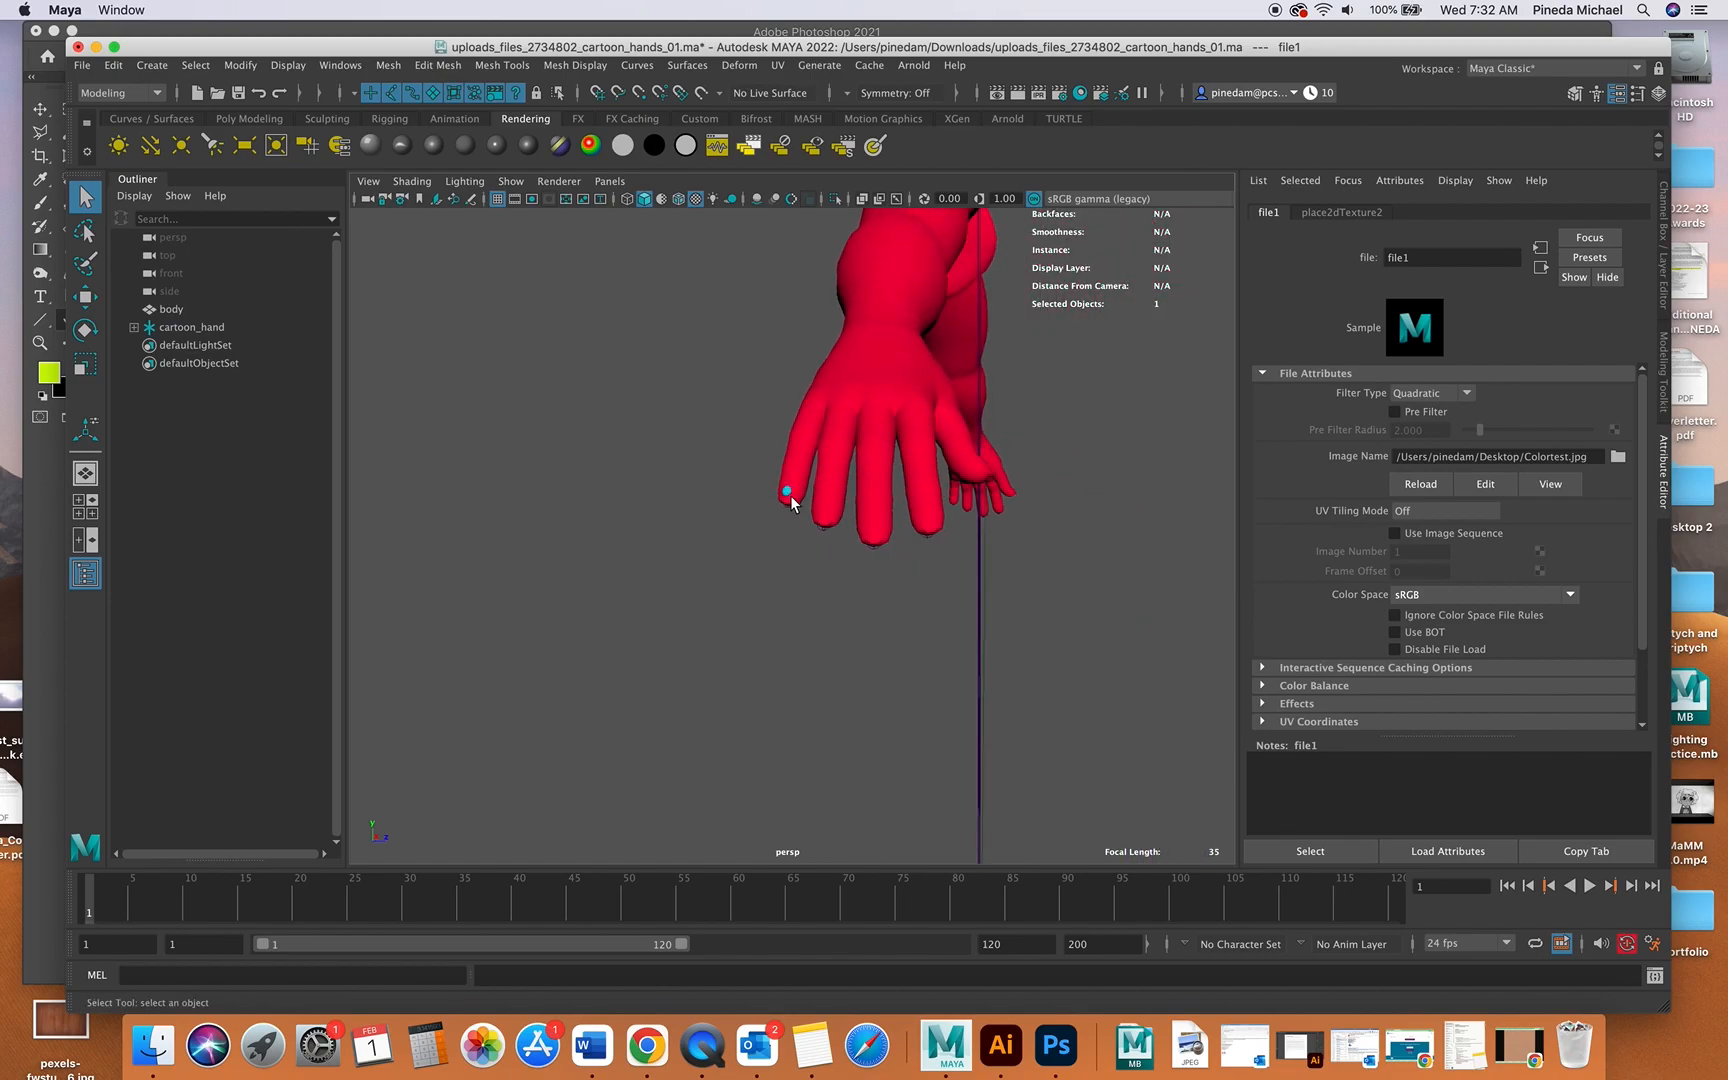
pyautogui.scroll(-8, 775, 496)
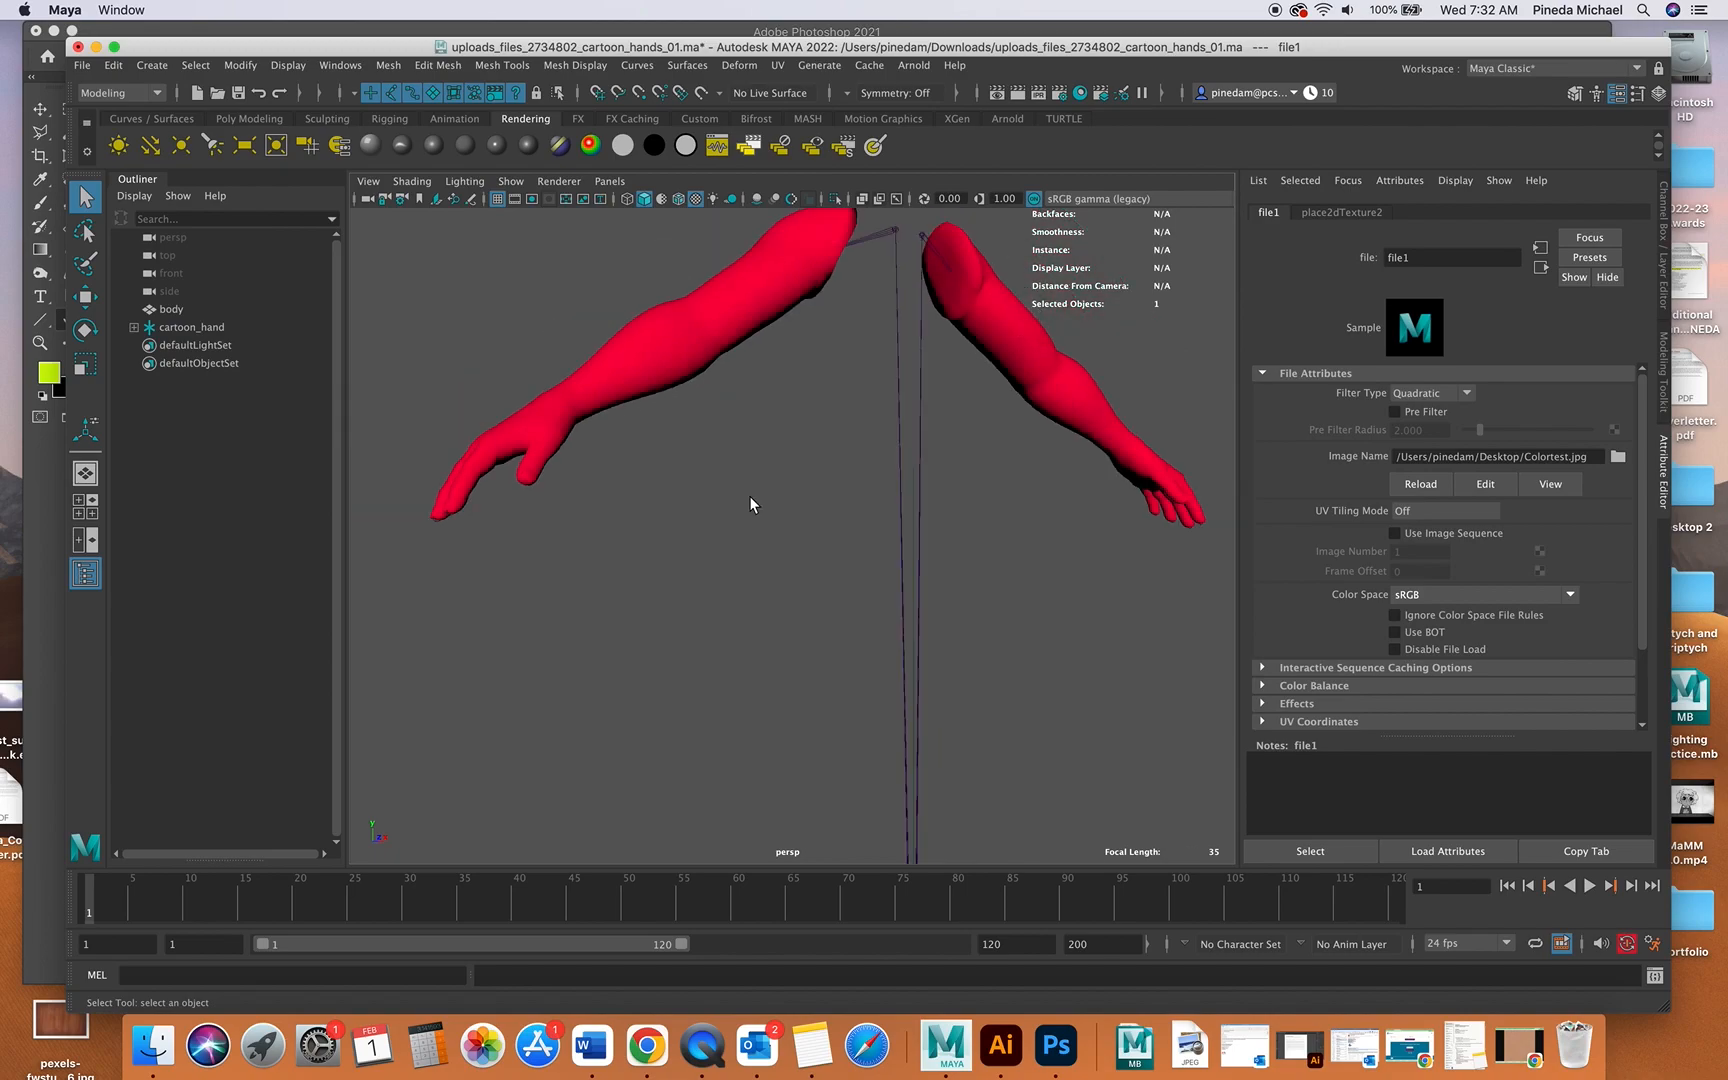
pyautogui.keyDown('alt'); pyautogui.moveTo(732, 511); pyautogui.dragTo(582, 545); pyautogui.keyUp('alt')
pyautogui.scroll(4, 712, 313)
pyautogui.keyDown('alt'); pyautogui.moveTo(731, 274); pyautogui.dragTo(714, 478, button='middle'); pyautogui.keyUp('alt')
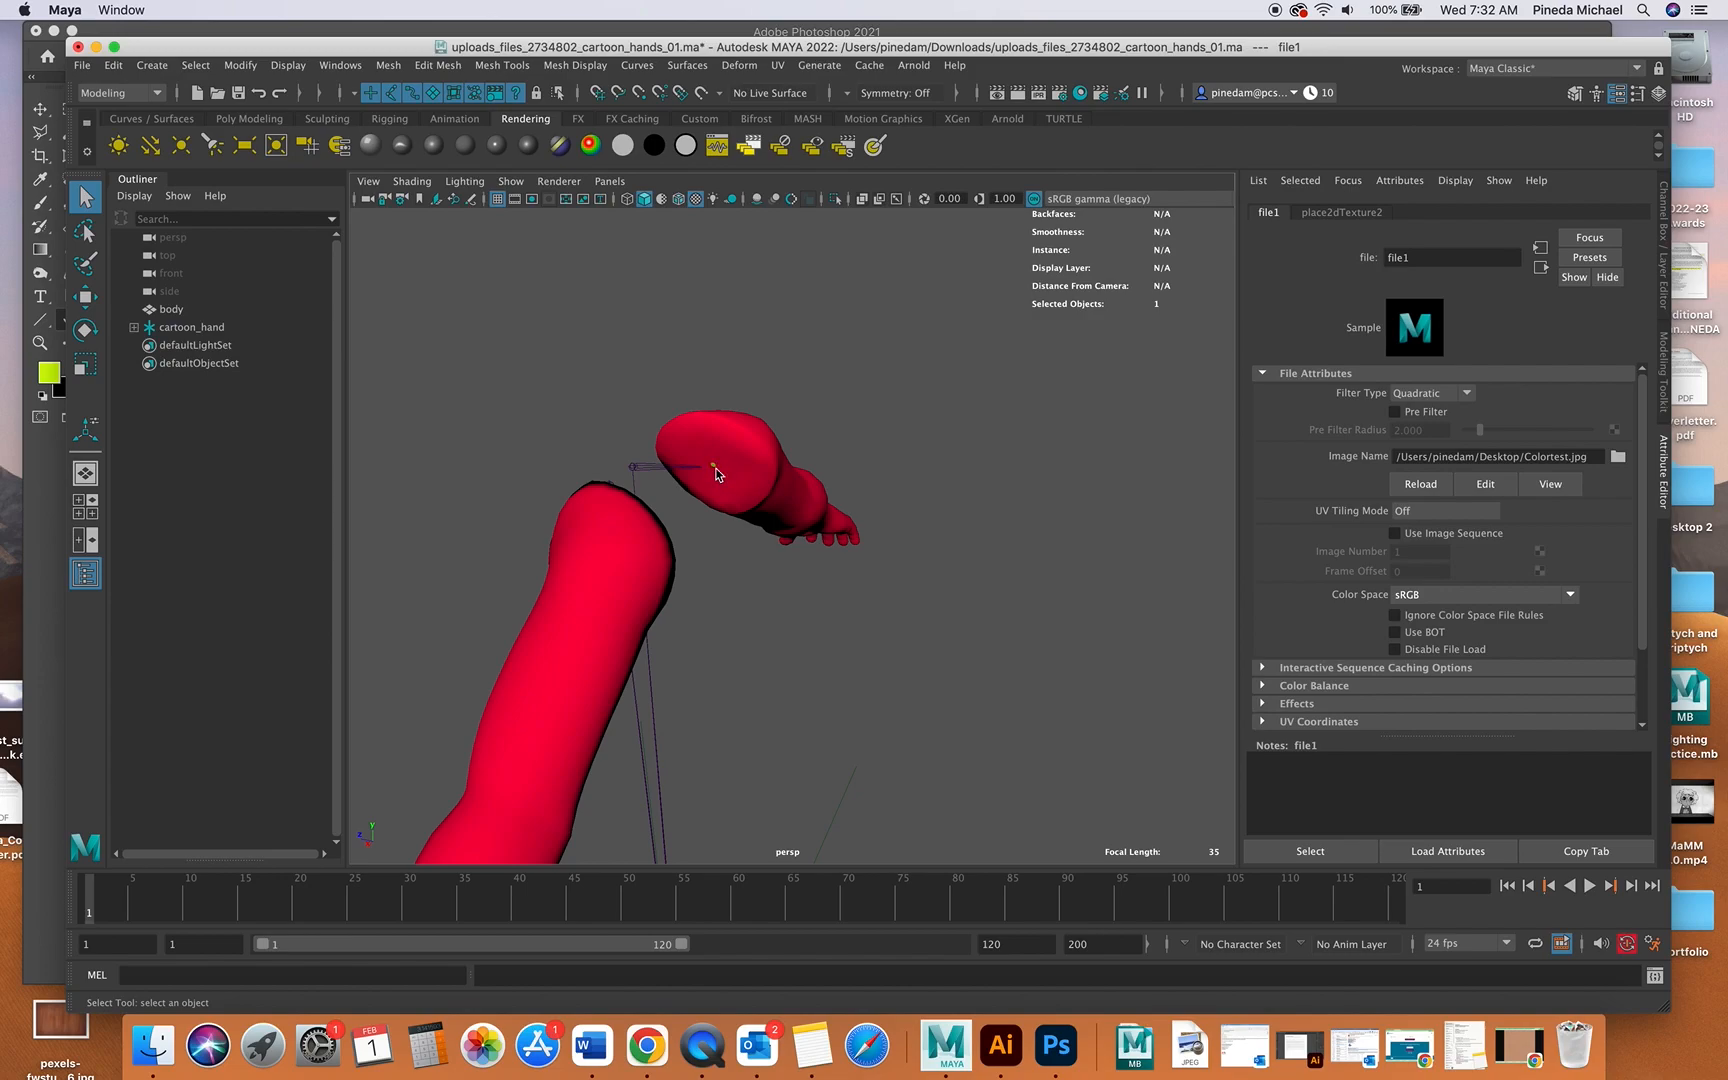
pyautogui.keyDown('alt'); pyautogui.moveTo(716, 470); pyautogui.dragTo(1002, 463); pyautogui.keyUp('alt')
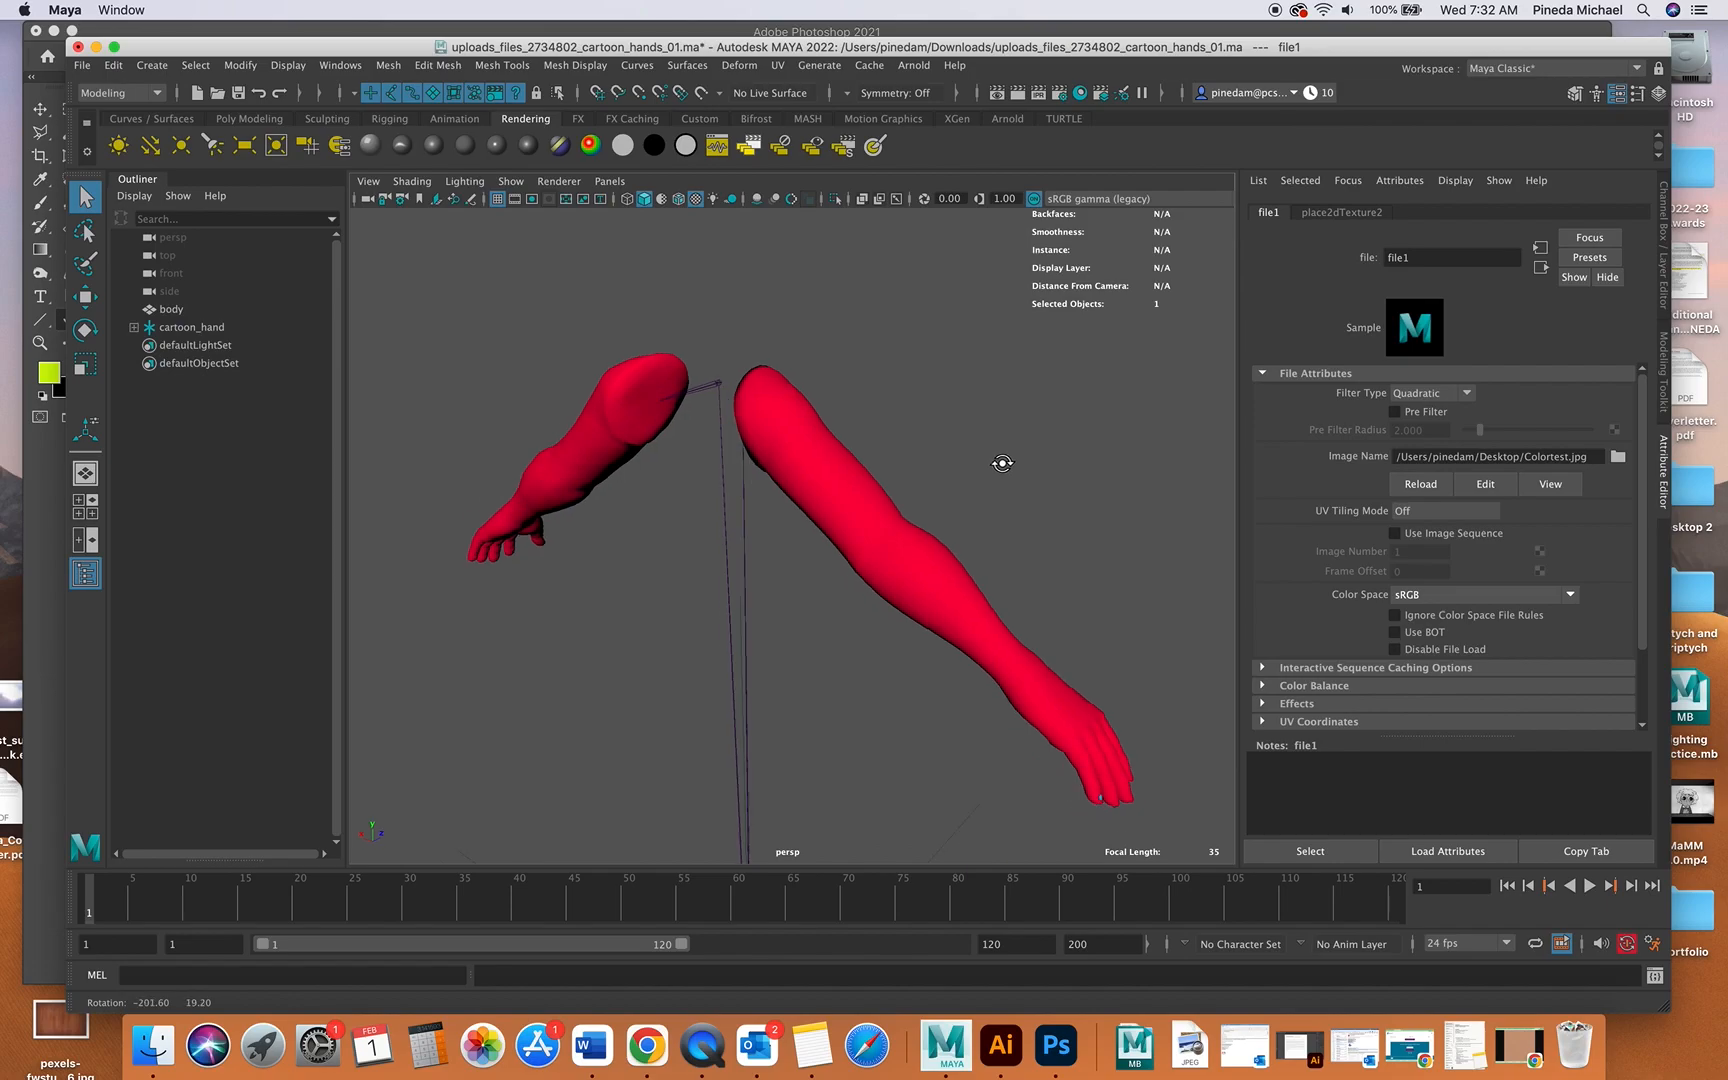
# - Return to Photoshop and delete Layer 1 and Layer 2, leaving only the UV snapshot background
pyautogui.click(95, 47)
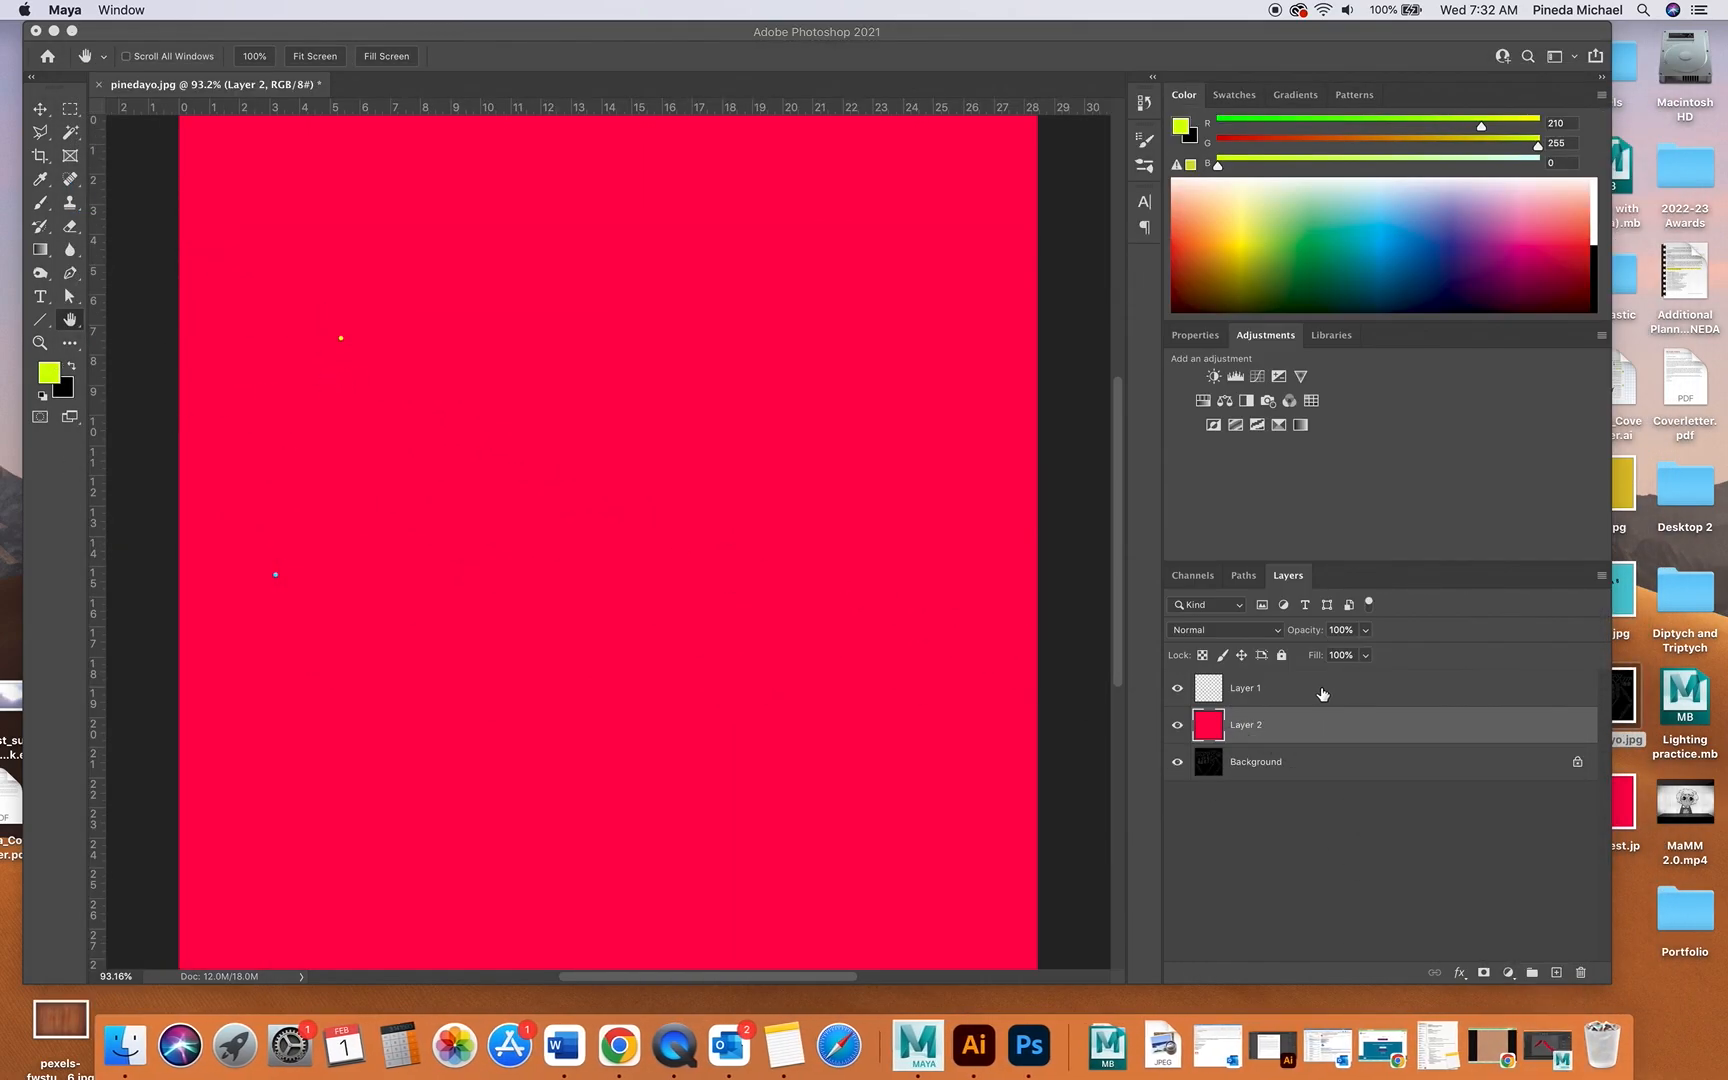
pyautogui.keyDown('shift'); pyautogui.click(1323, 693); pyautogui.keyUp('shift')
pyautogui.press('Delete')
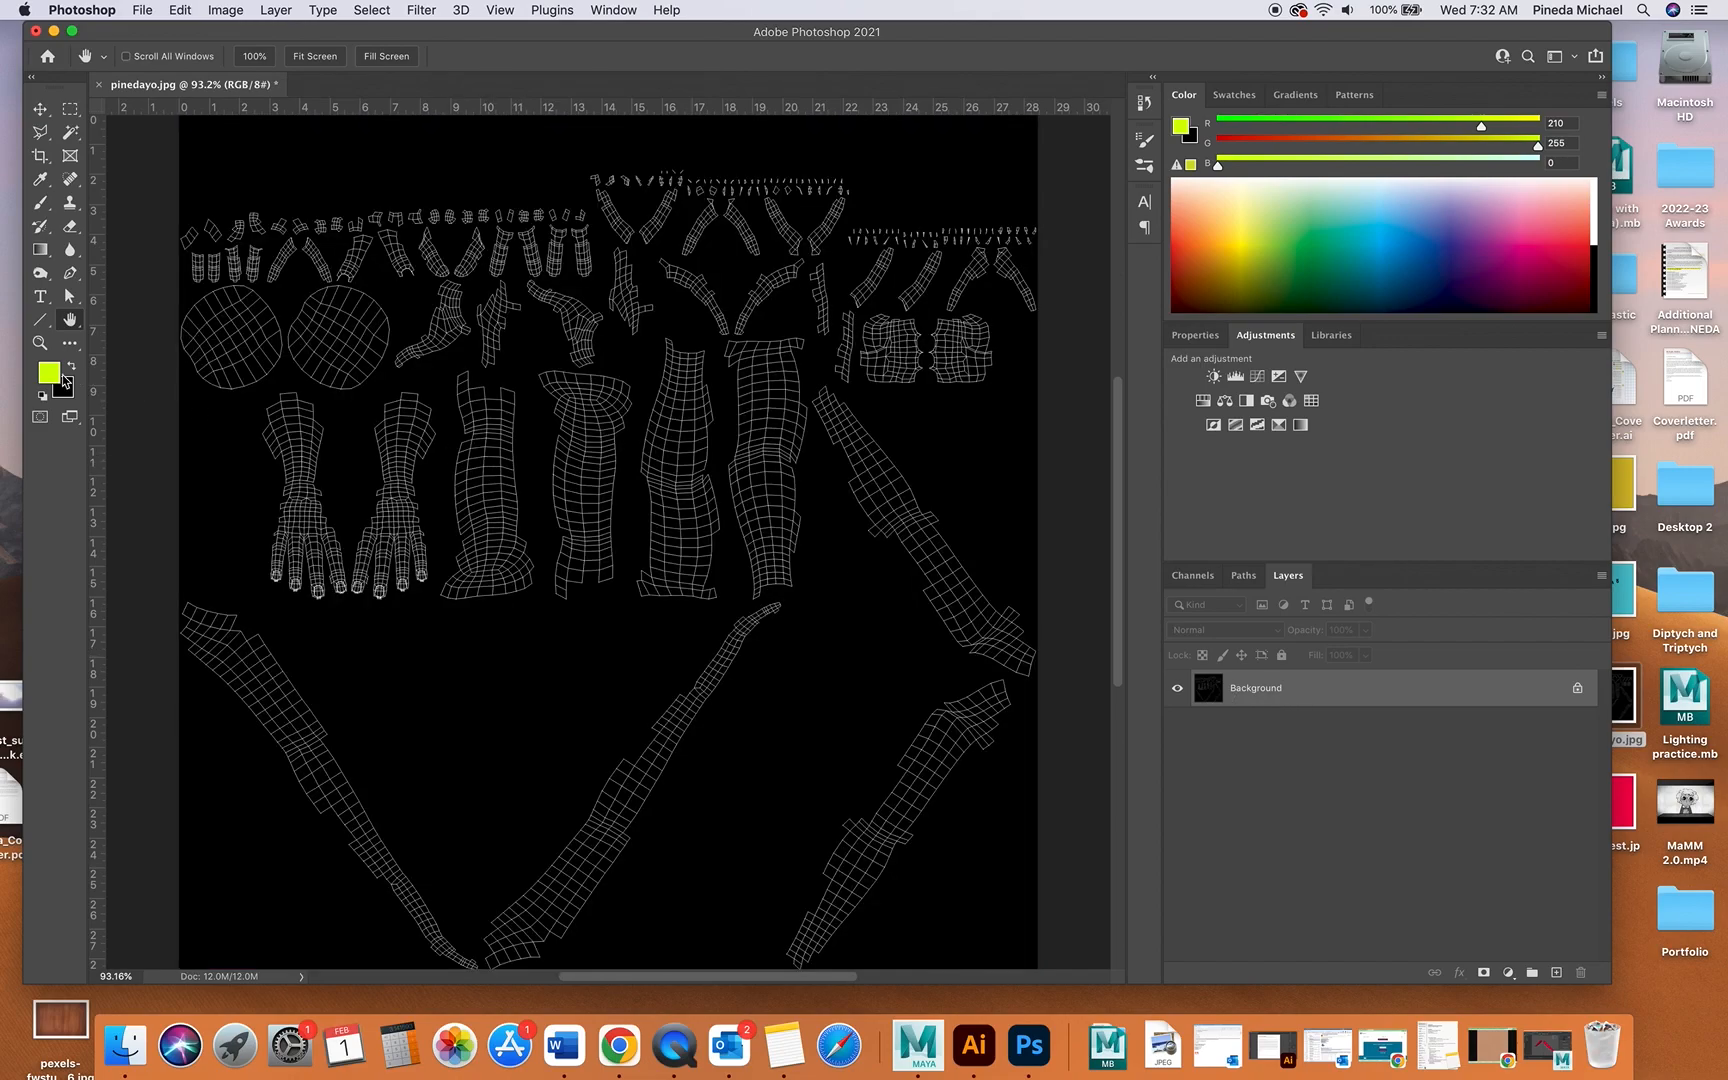
# - Place the tileable human skin texture image from the desktop as a scaled-down square at the snapshot's upper-left area
pyautogui.click(41, 322)
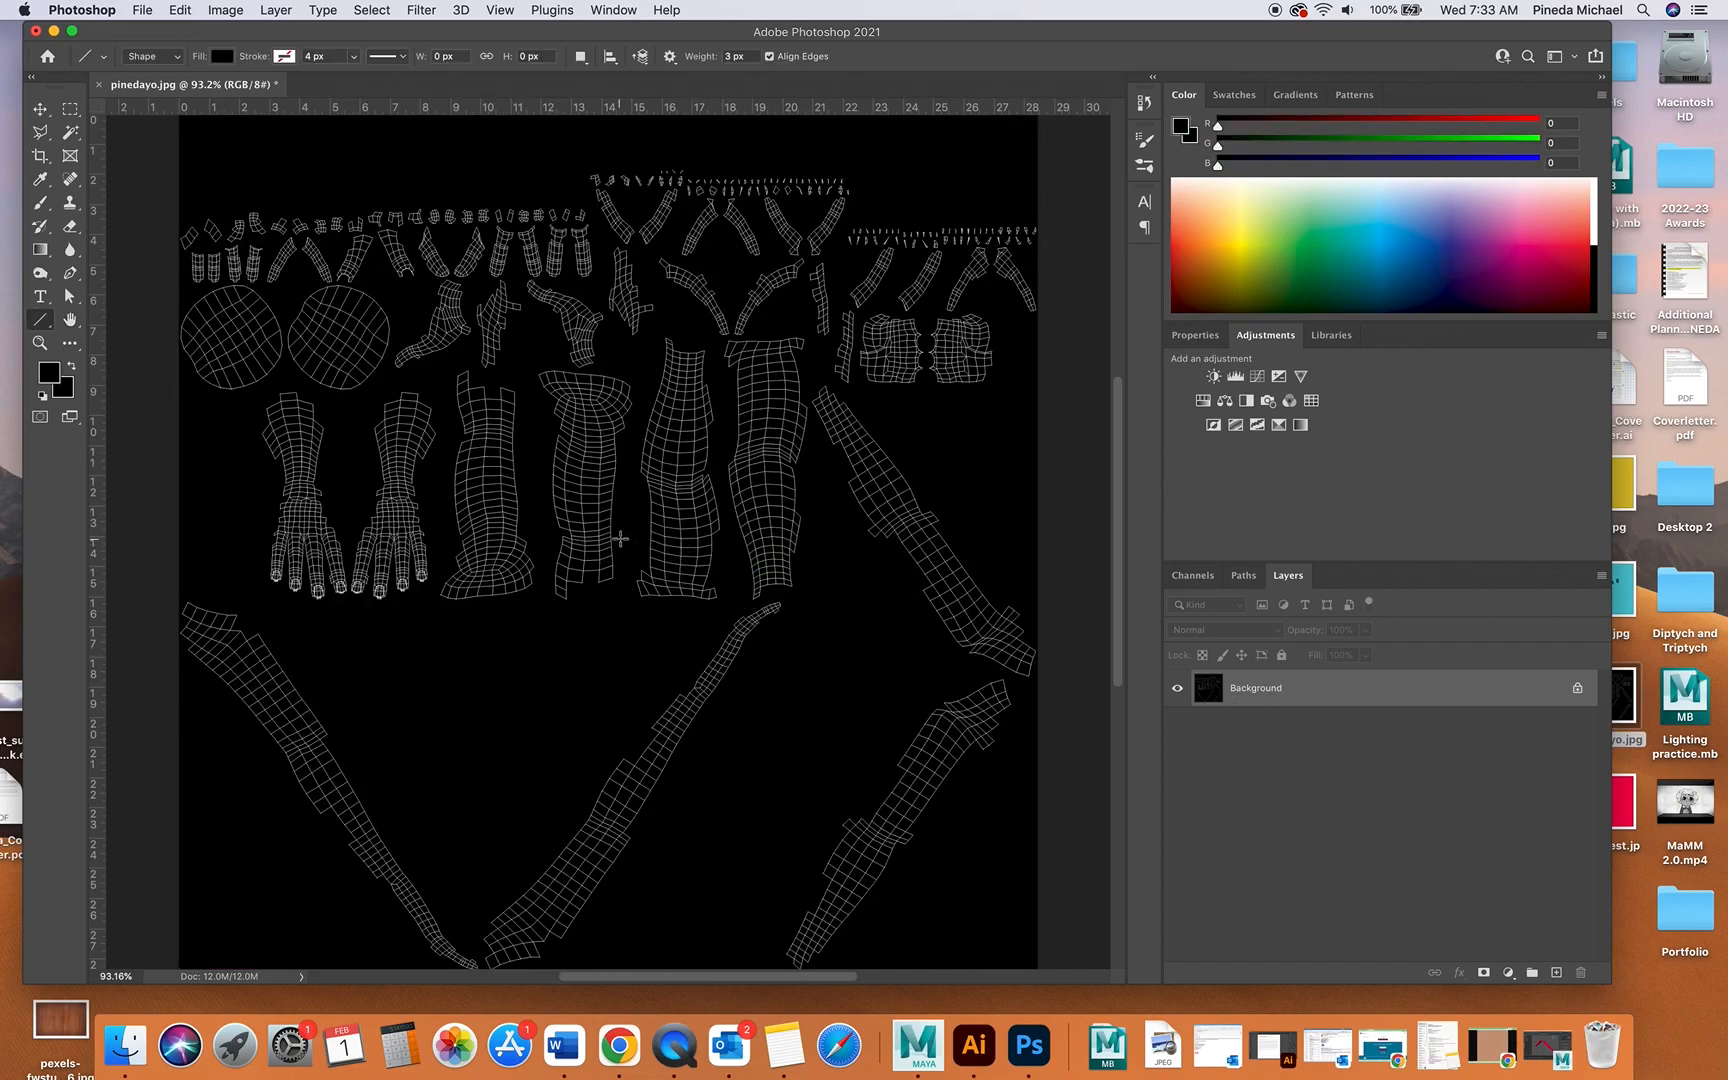
pyautogui.moveTo(554, 33); pyautogui.dragTo(748, 205)
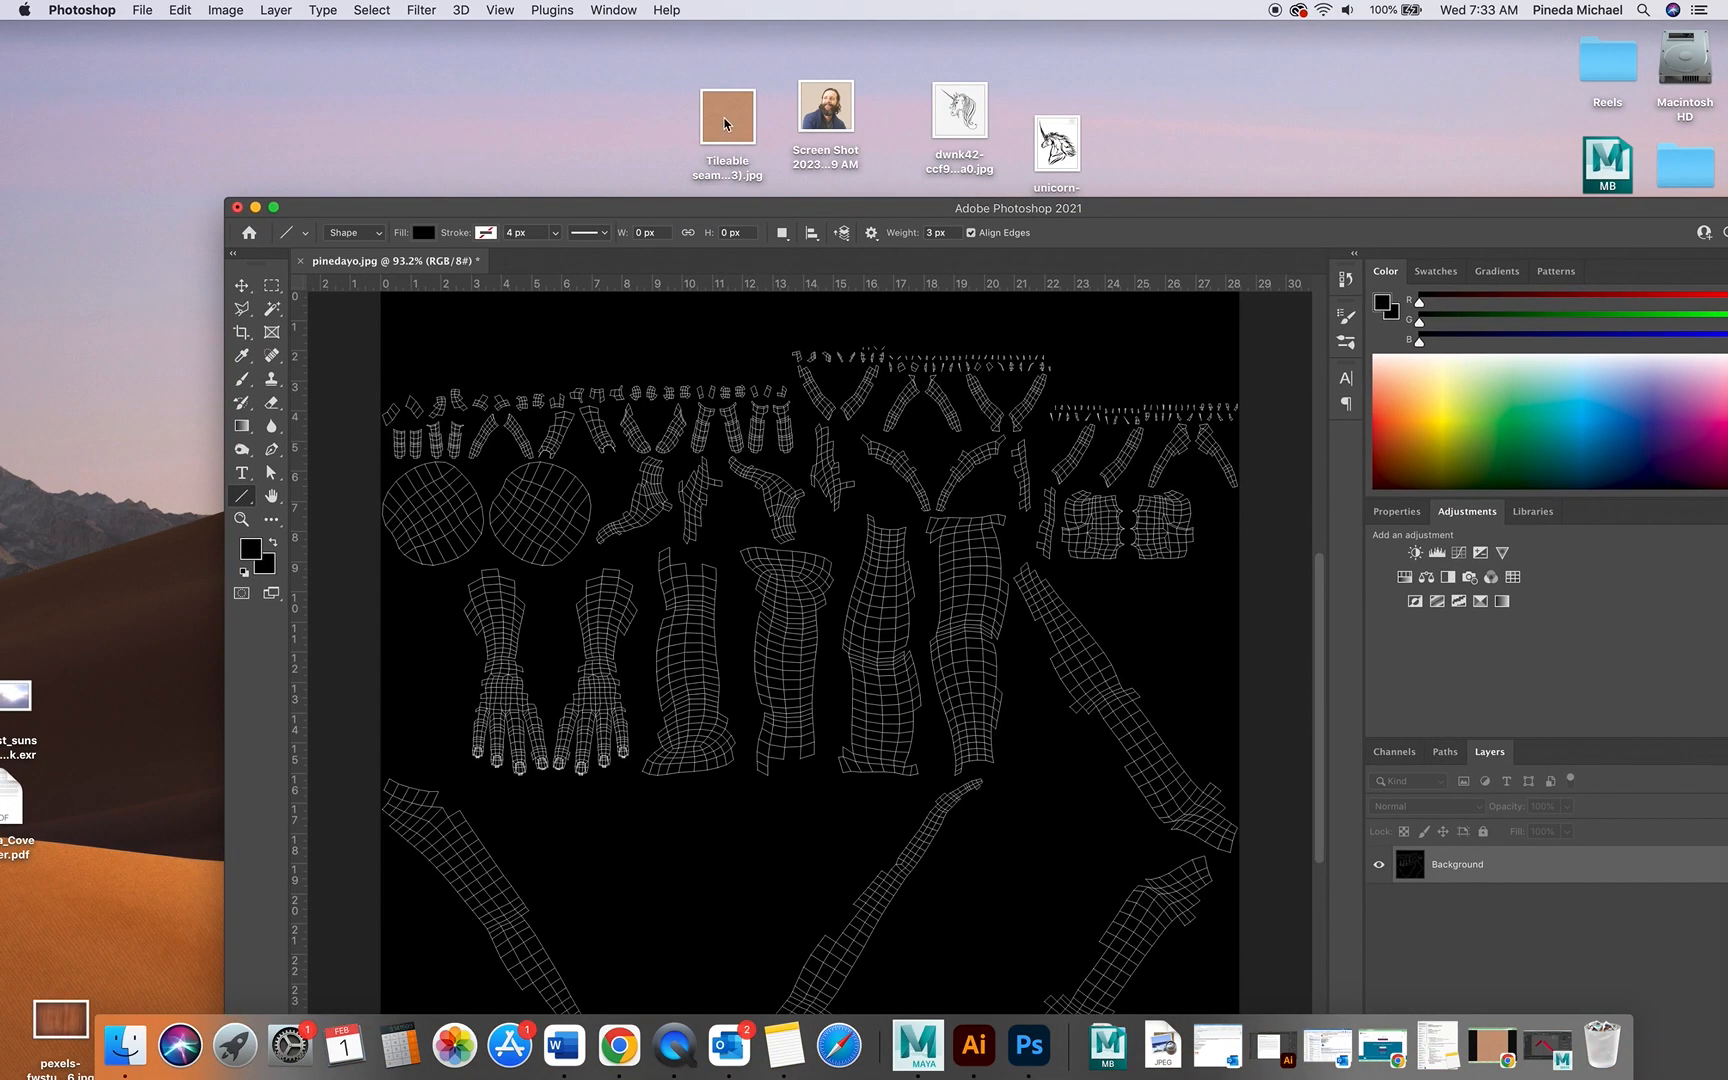
pyautogui.moveTo(725, 124); pyautogui.dragTo(810, 650)
pyautogui.moveTo(725, 211); pyautogui.dragTo(586, 55)
pyautogui.moveTo(1013, 225); pyautogui.dragTo(663, 475)
pyautogui.moveTo(617, 605); pyautogui.dragTo(522, 281)
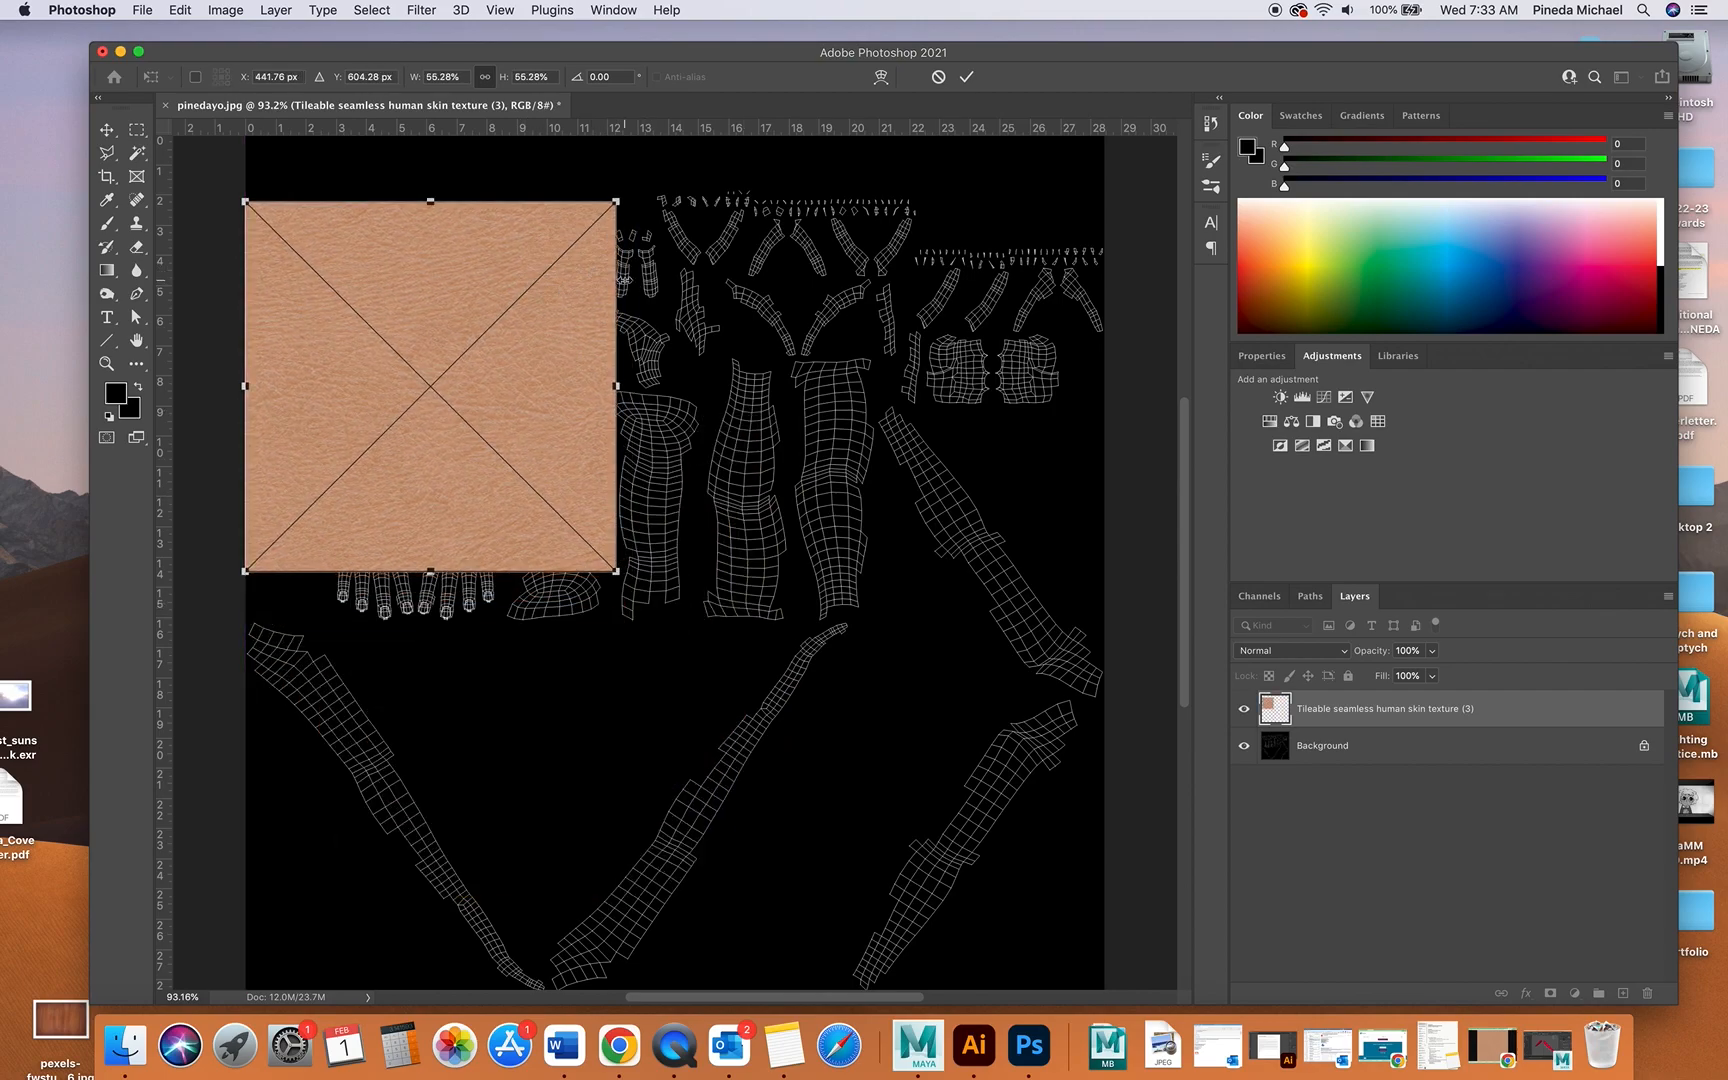
pyautogui.moveTo(617, 202); pyautogui.dragTo(588, 230)
pyautogui.press('Return')
# - Duplicate the skin tile to its right and align the copy edge to edge with the original
pyautogui.press('v')
pyautogui.keyDown('alt'); pyautogui.moveTo(415, 397); pyautogui.dragTo(770, 397); pyautogui.keyUp('alt')
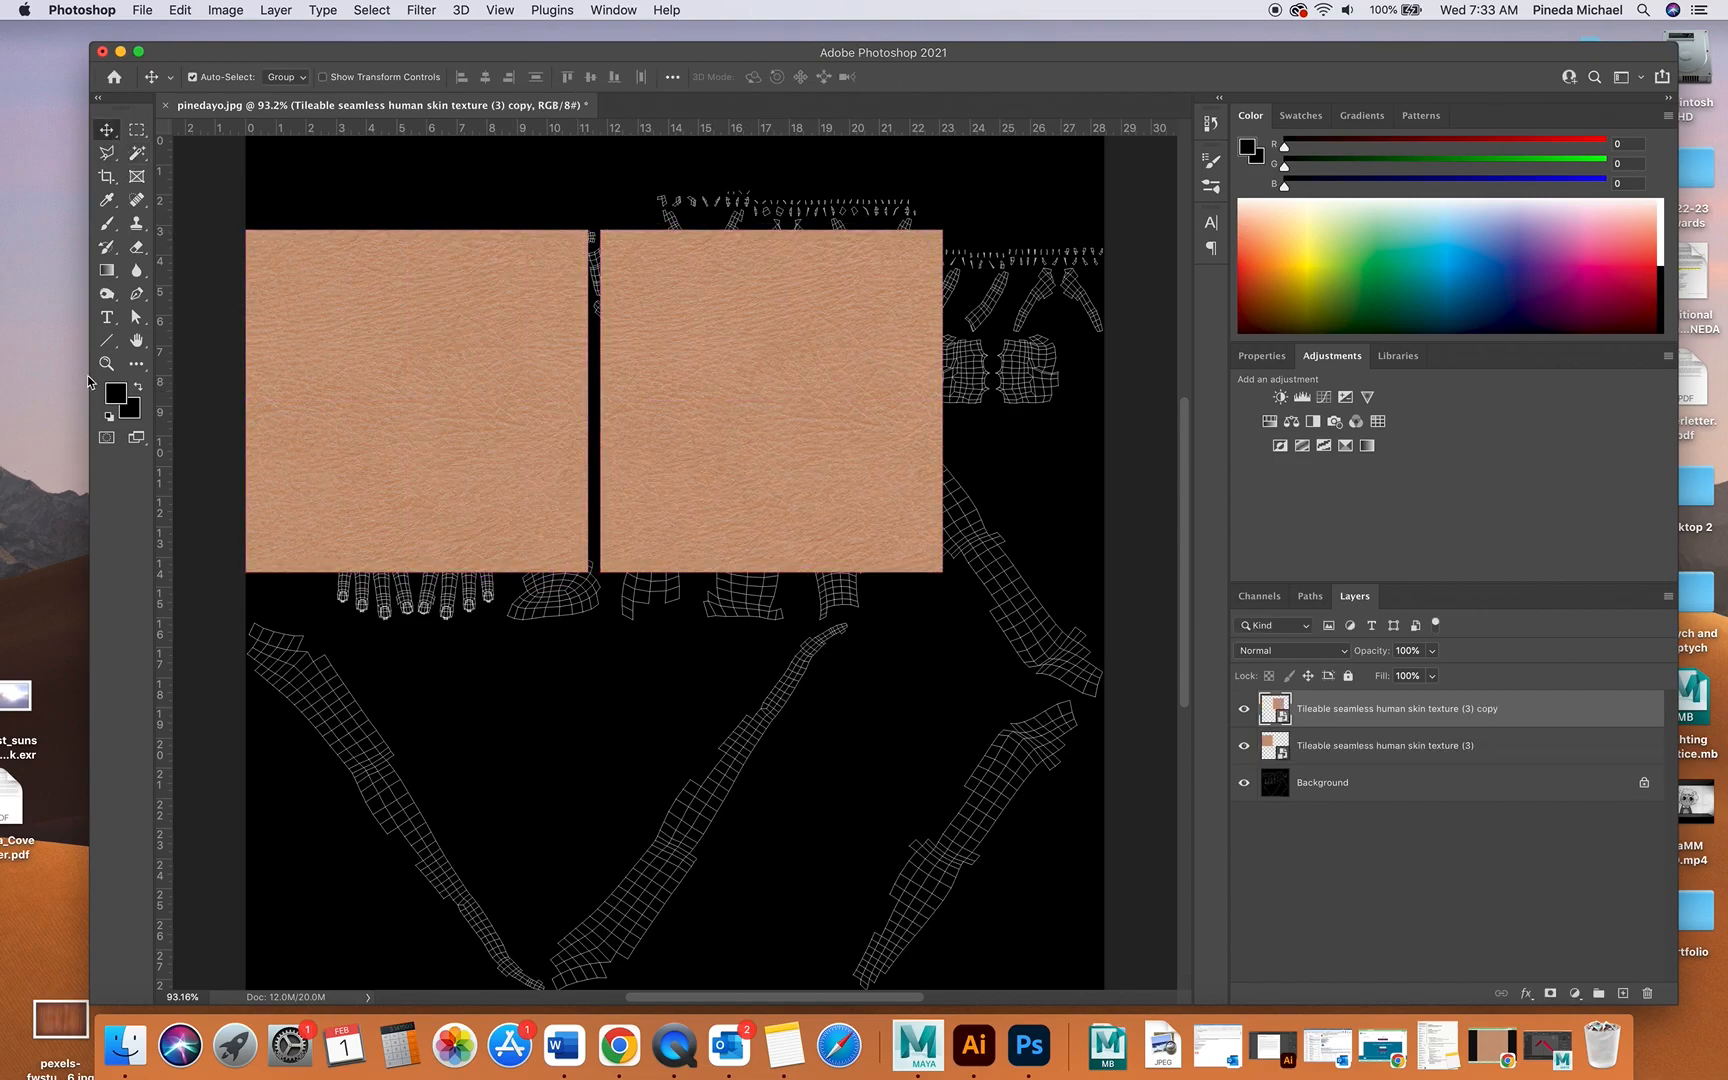
pyautogui.press('z')
pyautogui.click(484, 407)
pyautogui.click(701, 412)
pyautogui.click(700, 412)
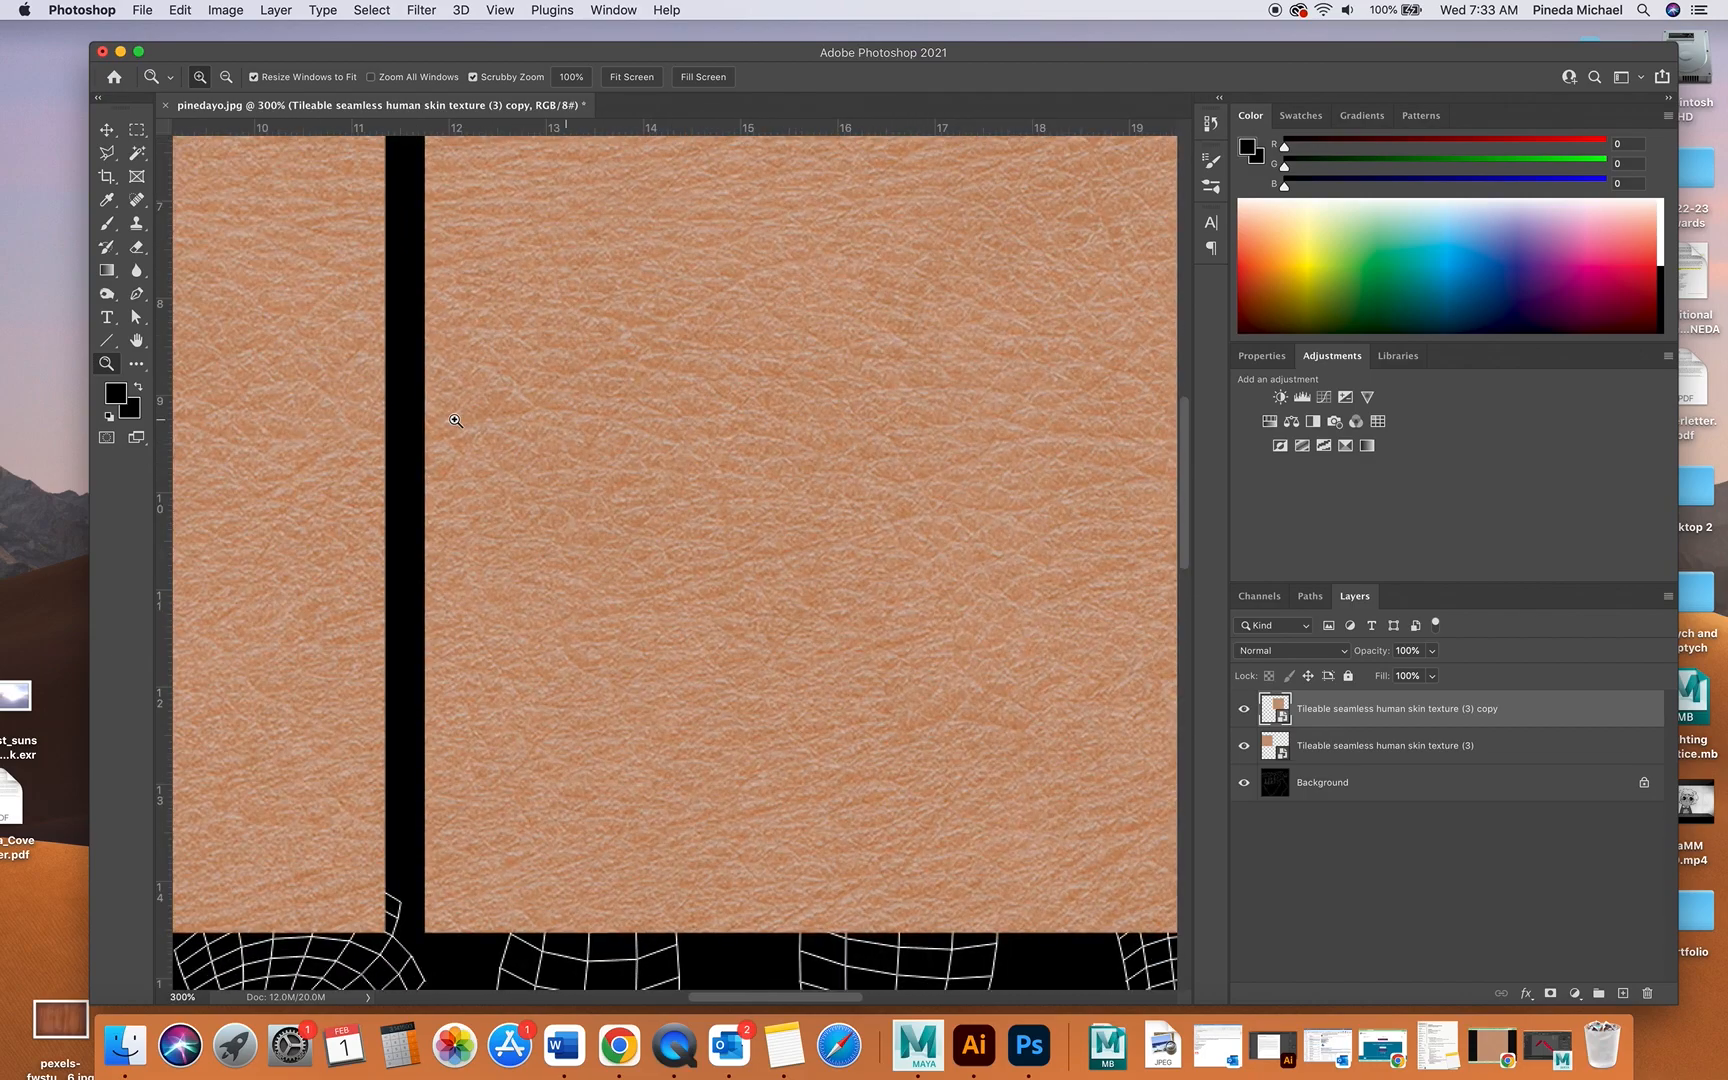
pyautogui.click(366, 419)
pyautogui.press('v')
pyautogui.moveTo(737, 390); pyautogui.dragTo(682, 396)
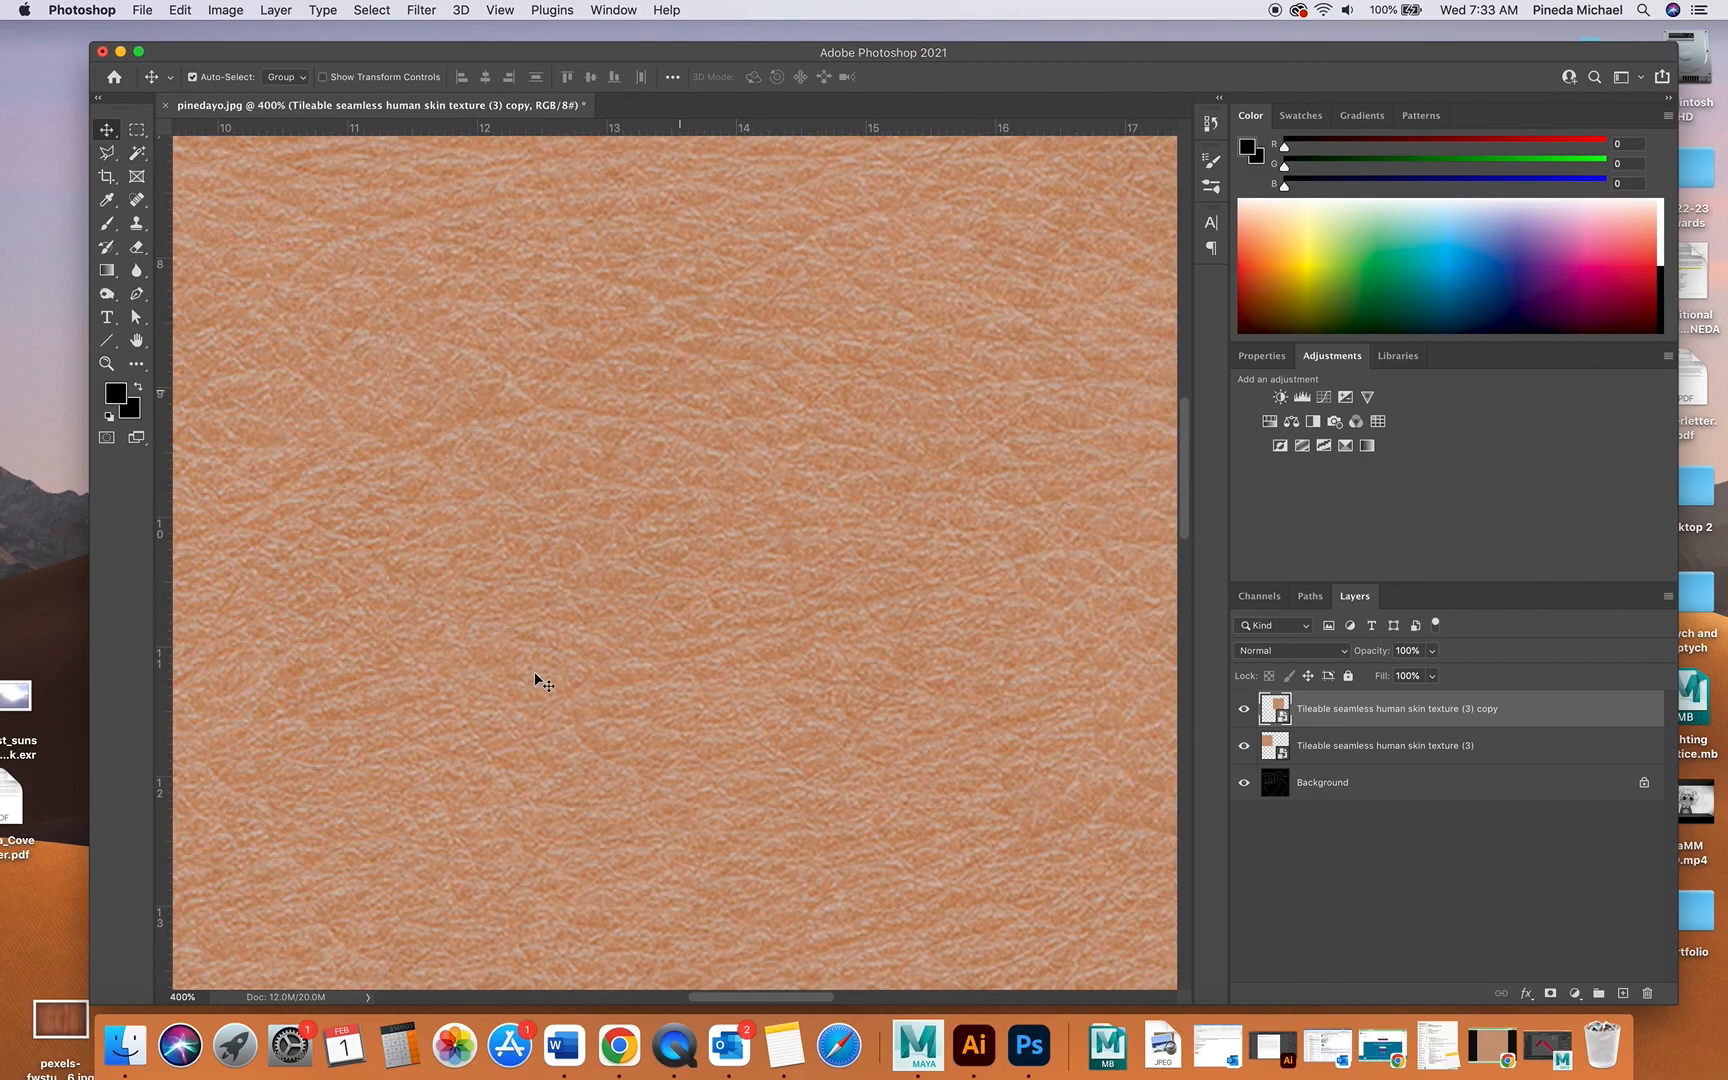
# - Scale both skin tiles together to about 49% and place them at the canvas's upper-left corner
pyautogui.click(107, 364)
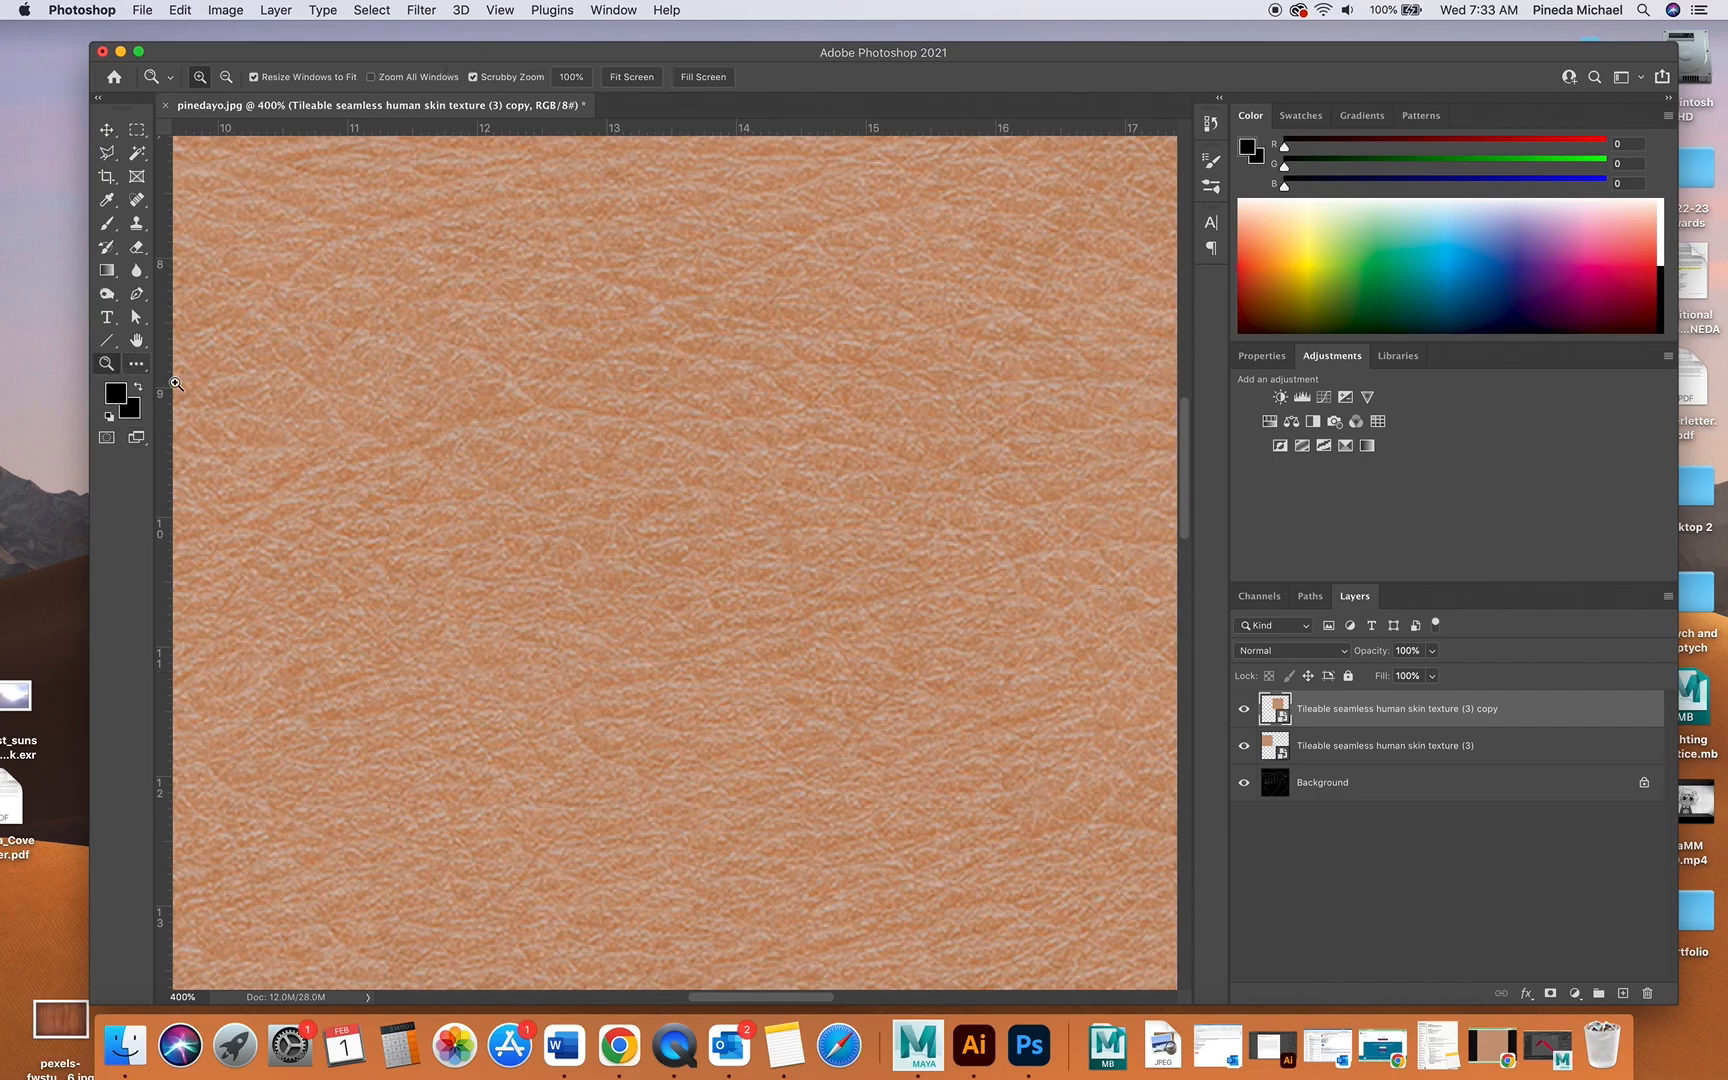
pyautogui.keyDown('alt'); pyautogui.click(961, 492); pyautogui.keyUp('alt')
pyautogui.keyDown('alt'); pyautogui.click(962, 492); pyautogui.keyUp('alt')
pyautogui.keyDown('alt'); pyautogui.click(962, 492); pyautogui.keyUp('alt')
pyautogui.keyDown('alt'); pyautogui.click(962, 492); pyautogui.keyUp('alt')
pyautogui.keyDown('alt'); pyautogui.click(962, 492); pyautogui.keyUp('alt')
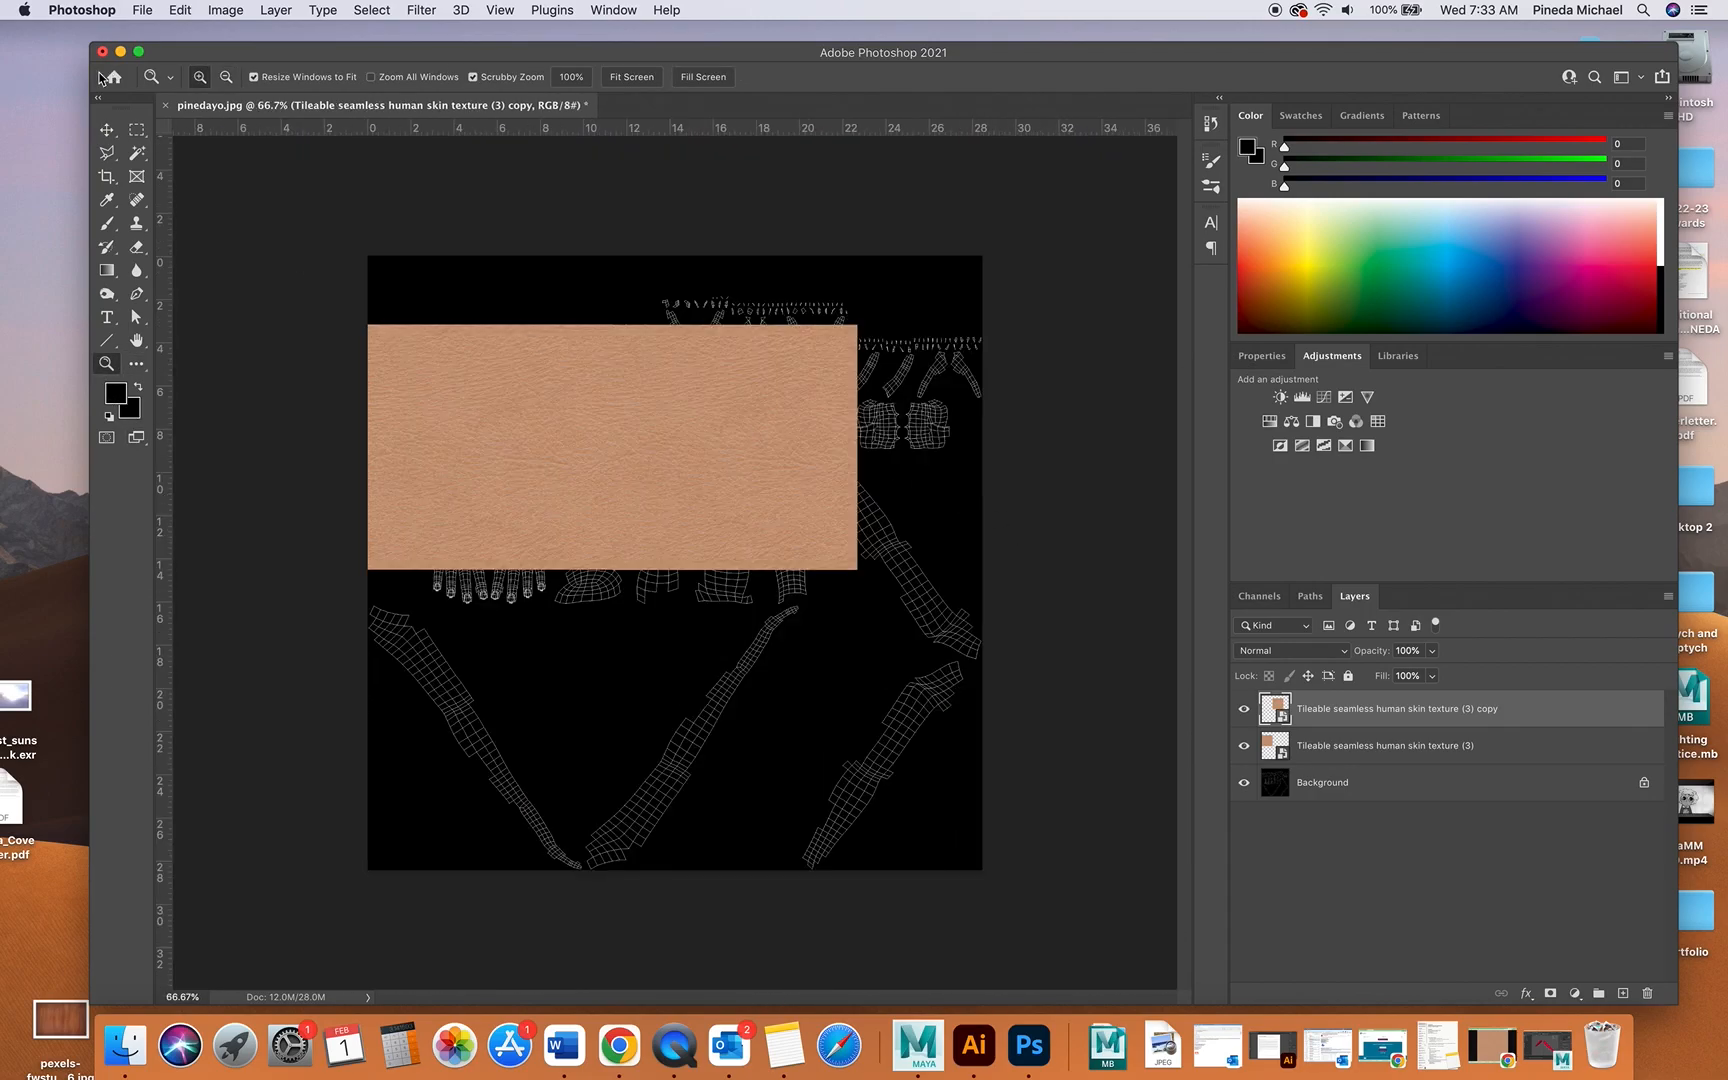
pyautogui.click(108, 131)
pyautogui.click(455, 401)
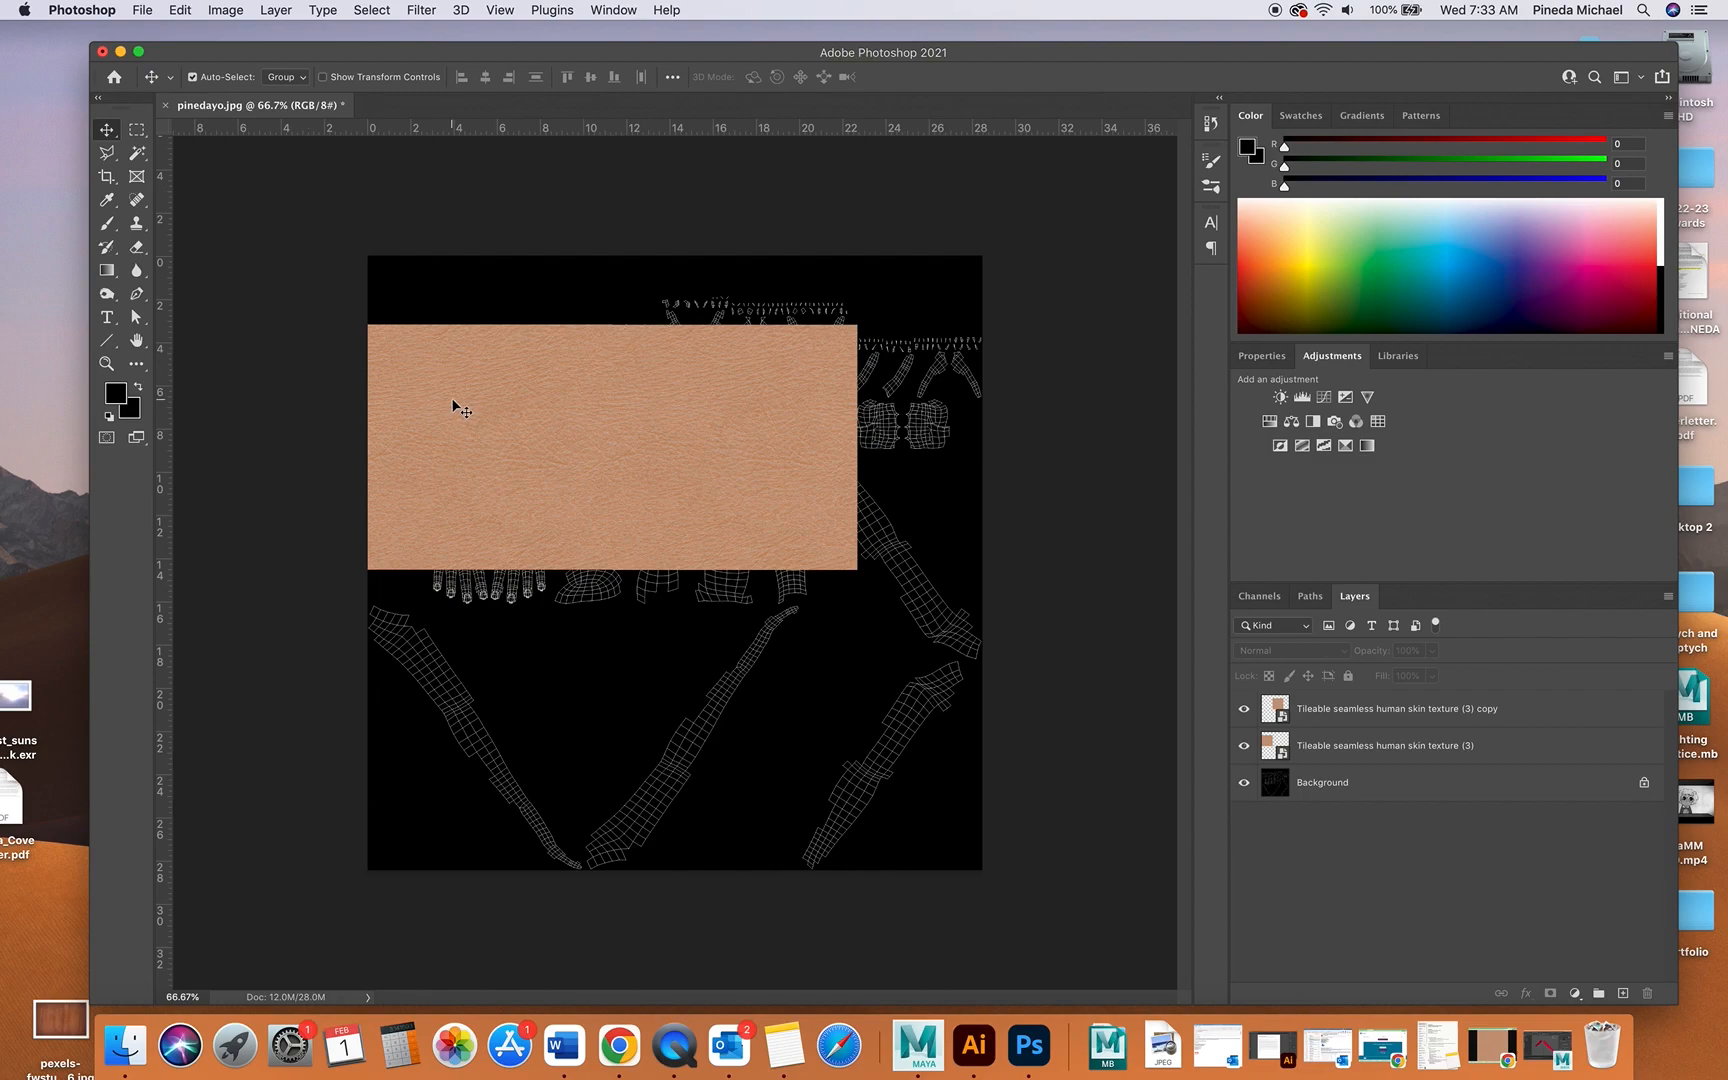
pyautogui.keyDown('shift'); pyautogui.click(709, 421); pyautogui.keyUp('shift')
pyautogui.press('super+t')
pyautogui.moveTo(857, 569); pyautogui.dragTo(552, 350)
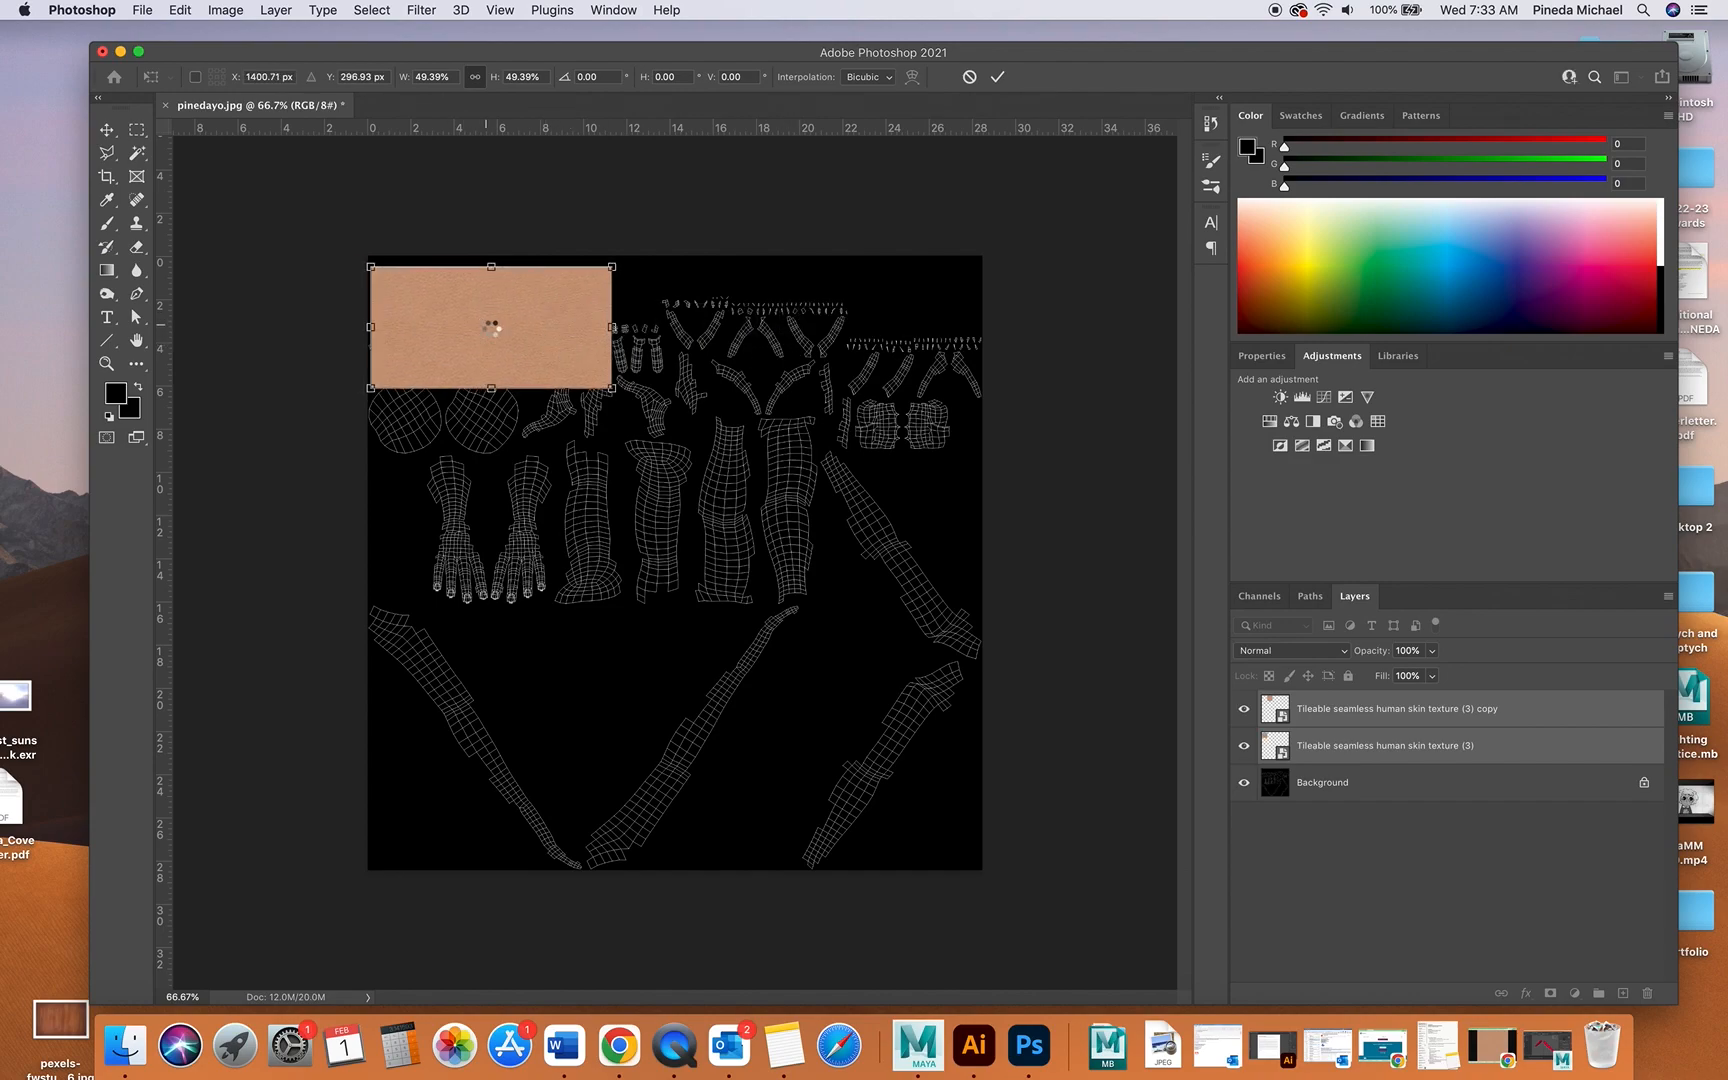
pyautogui.doubleClick(505, 339)
# - Duplicate the tiles to extend the row to five, and scale the row to about 104% to span the canvas width
pyautogui.moveTo(512, 345); pyautogui.dragTo(714, 347)
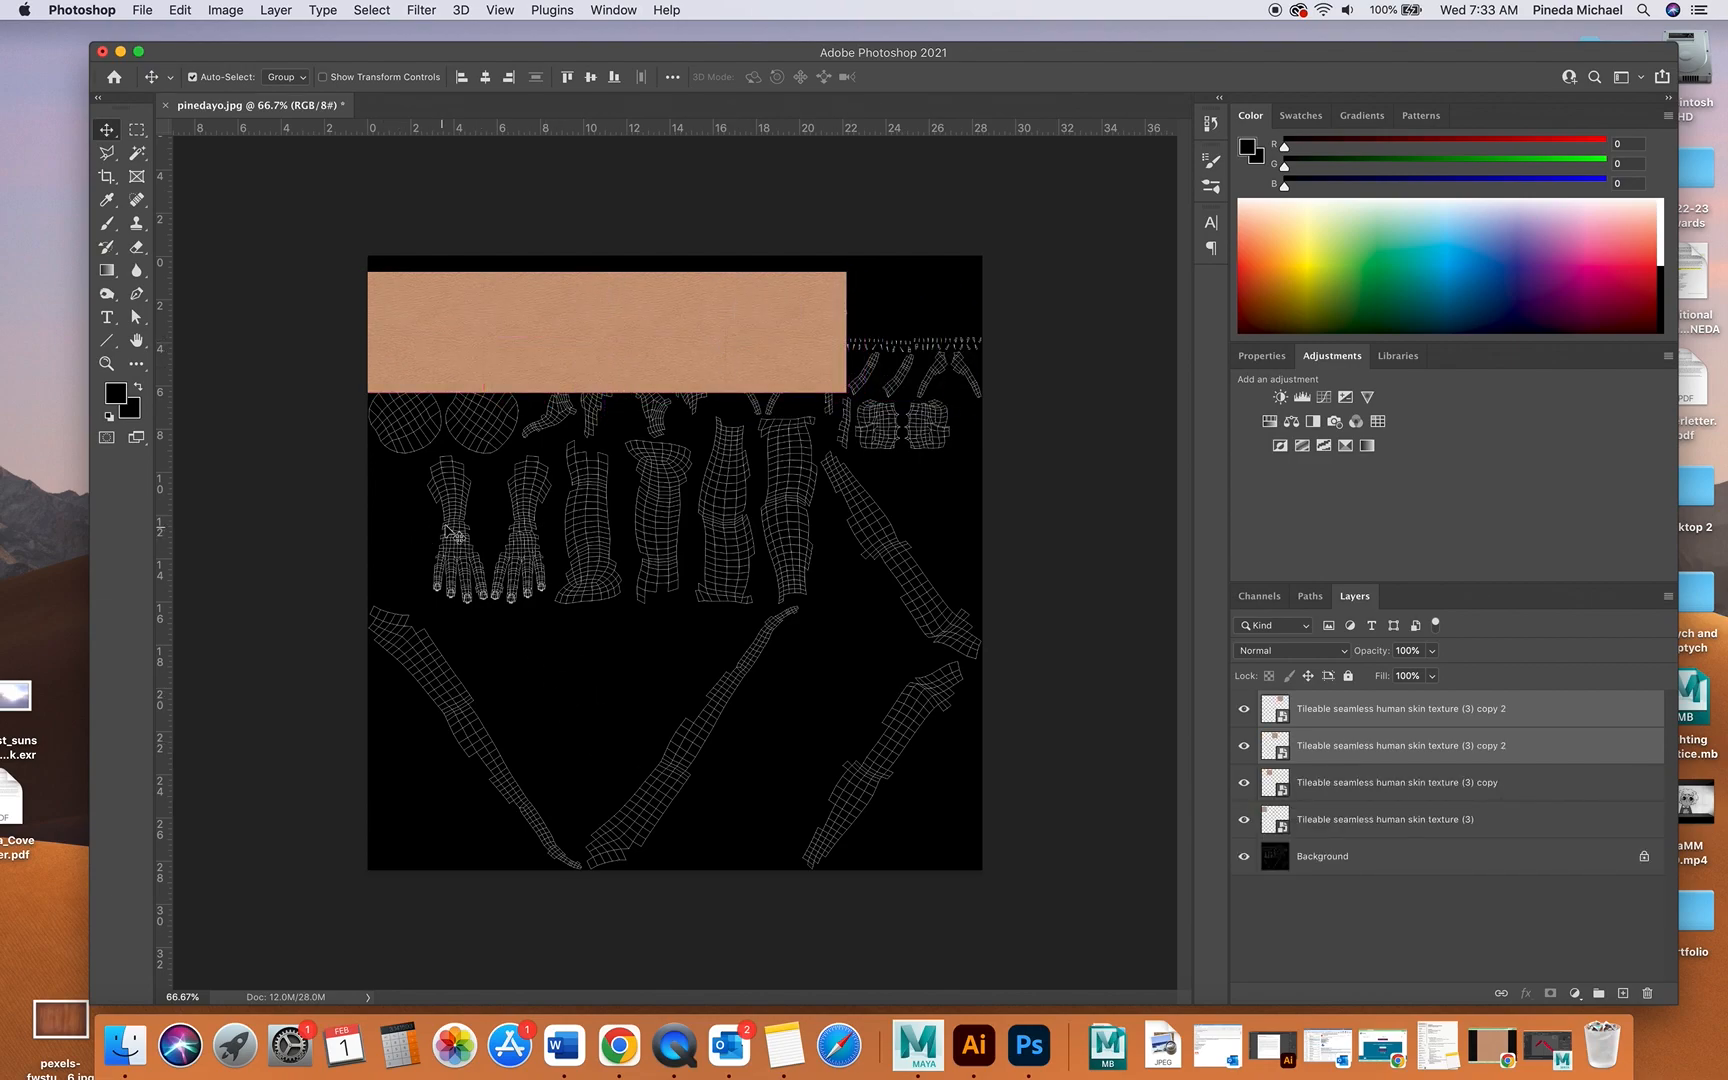
pyautogui.moveTo(820, 346); pyautogui.dragTo(932, 333)
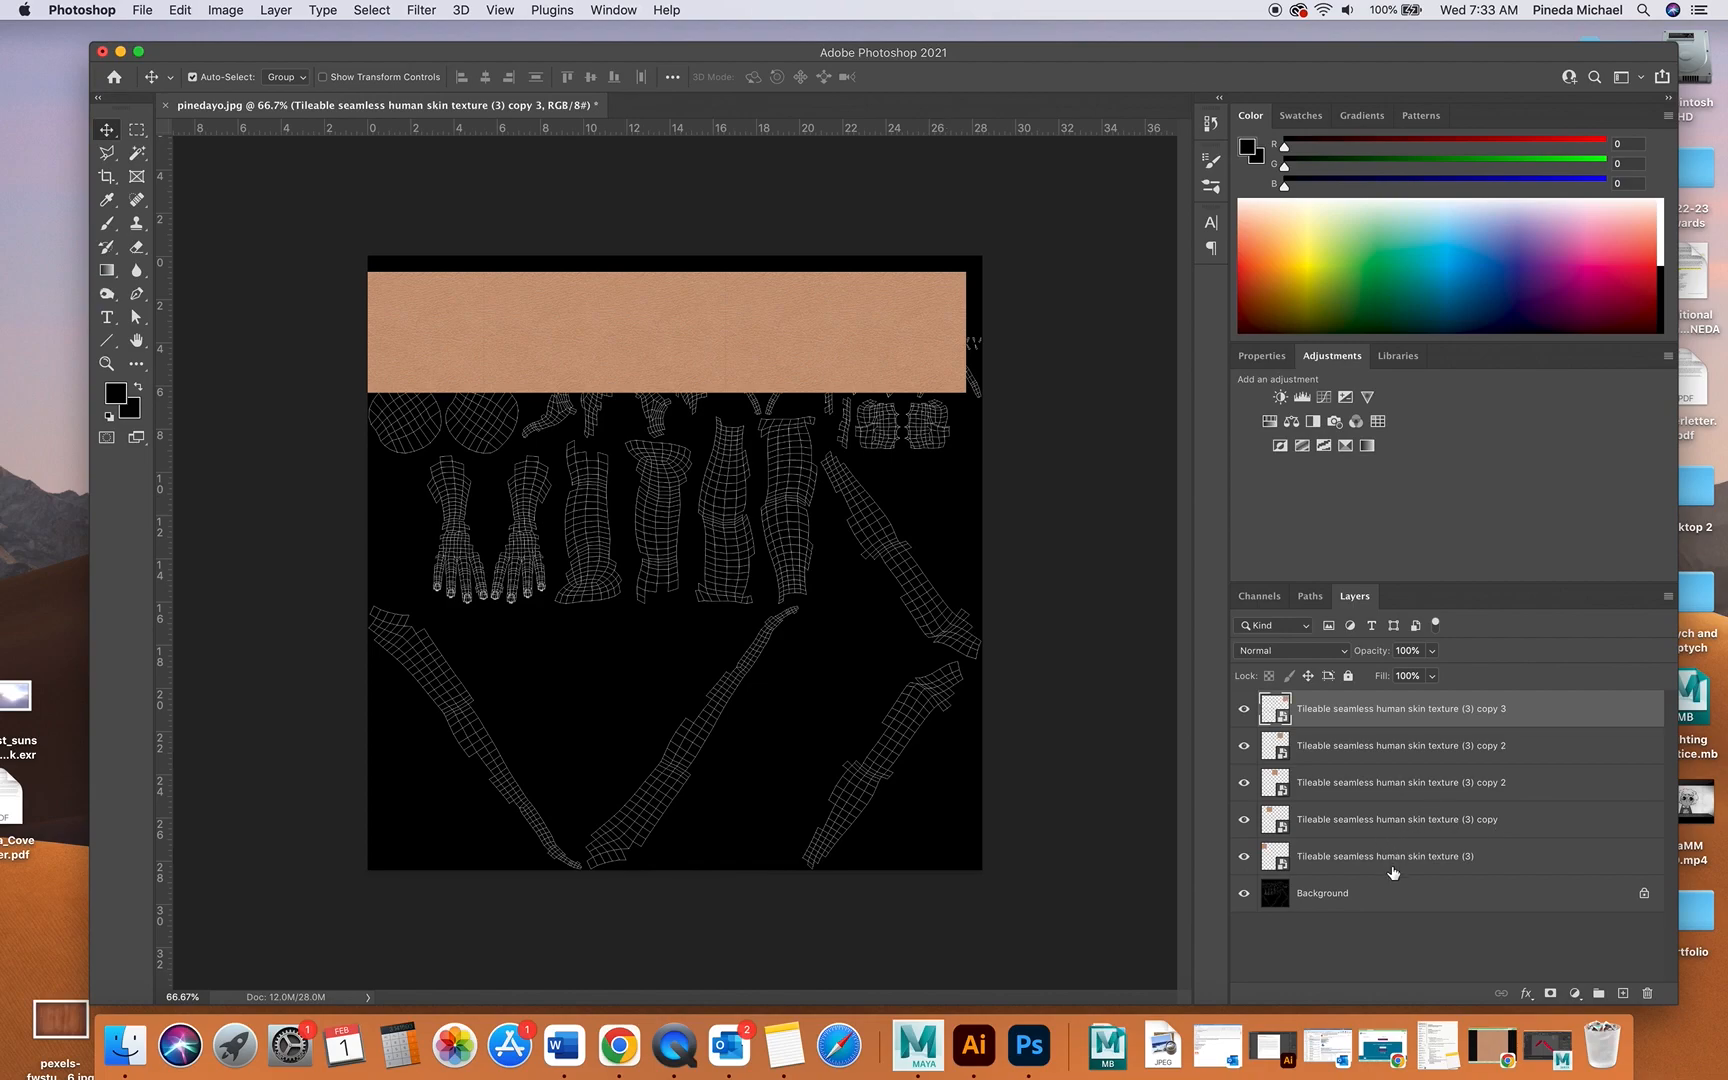
pyautogui.click(1390, 865)
pyautogui.keyDown('shift'); pyautogui.click(1376, 713); pyautogui.keyUp('shift')
pyautogui.press('super+t')
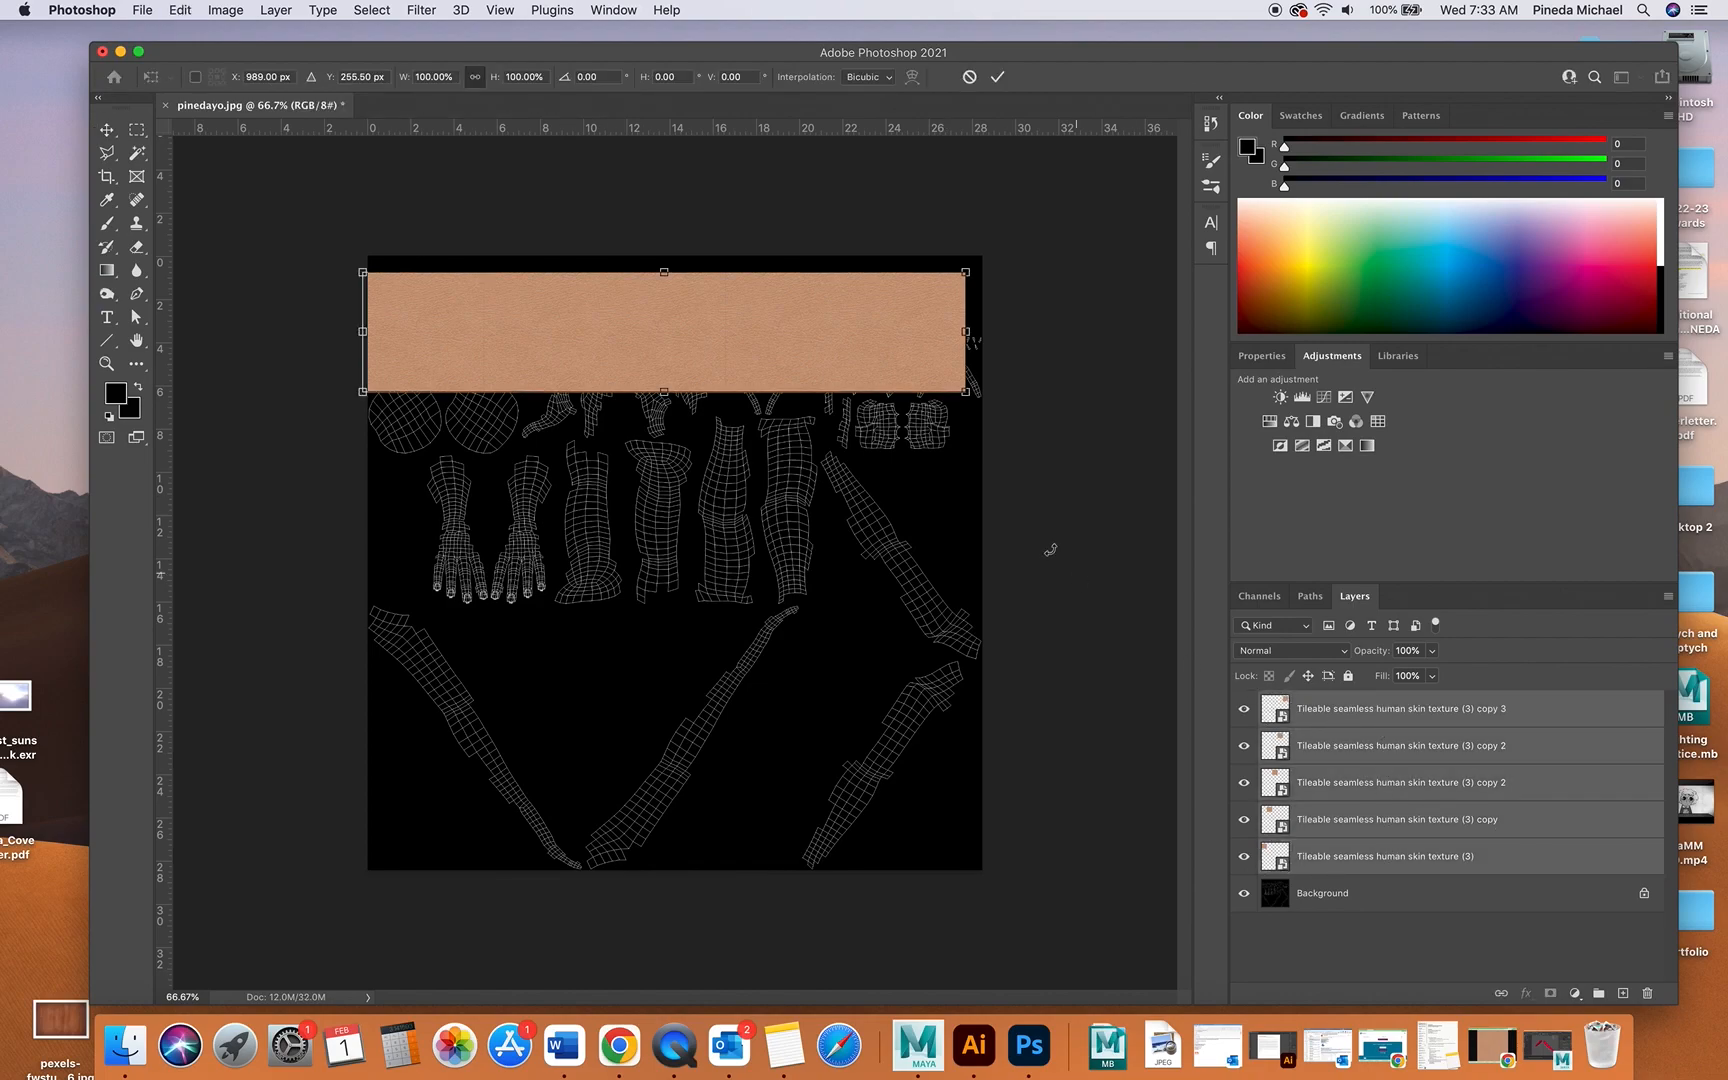
pyautogui.moveTo(966, 390); pyautogui.dragTo(989, 397)
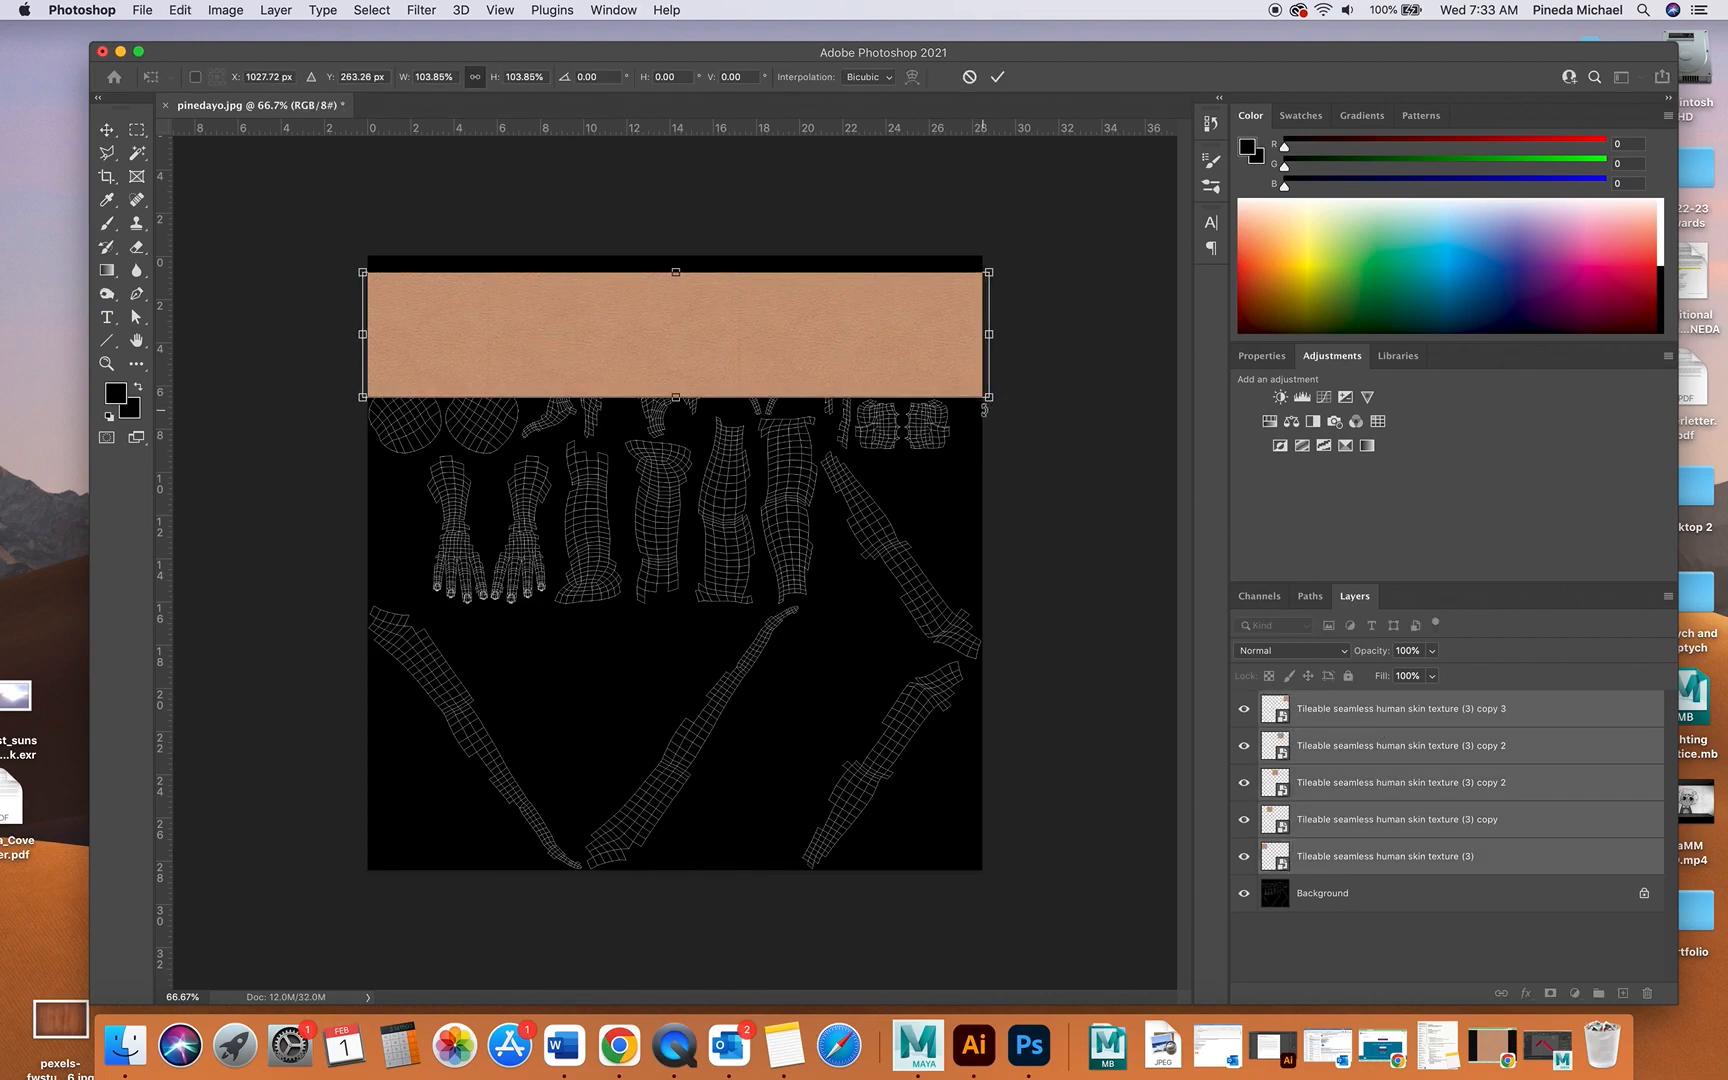
pyautogui.press('Return')
# - Duplicate the row of skin tiles directly below itself and merge all the skin layers into one
pyautogui.keyDown('alt'); pyautogui.moveTo(833, 333); pyautogui.dragTo(837, 441); pyautogui.keyUp('alt')
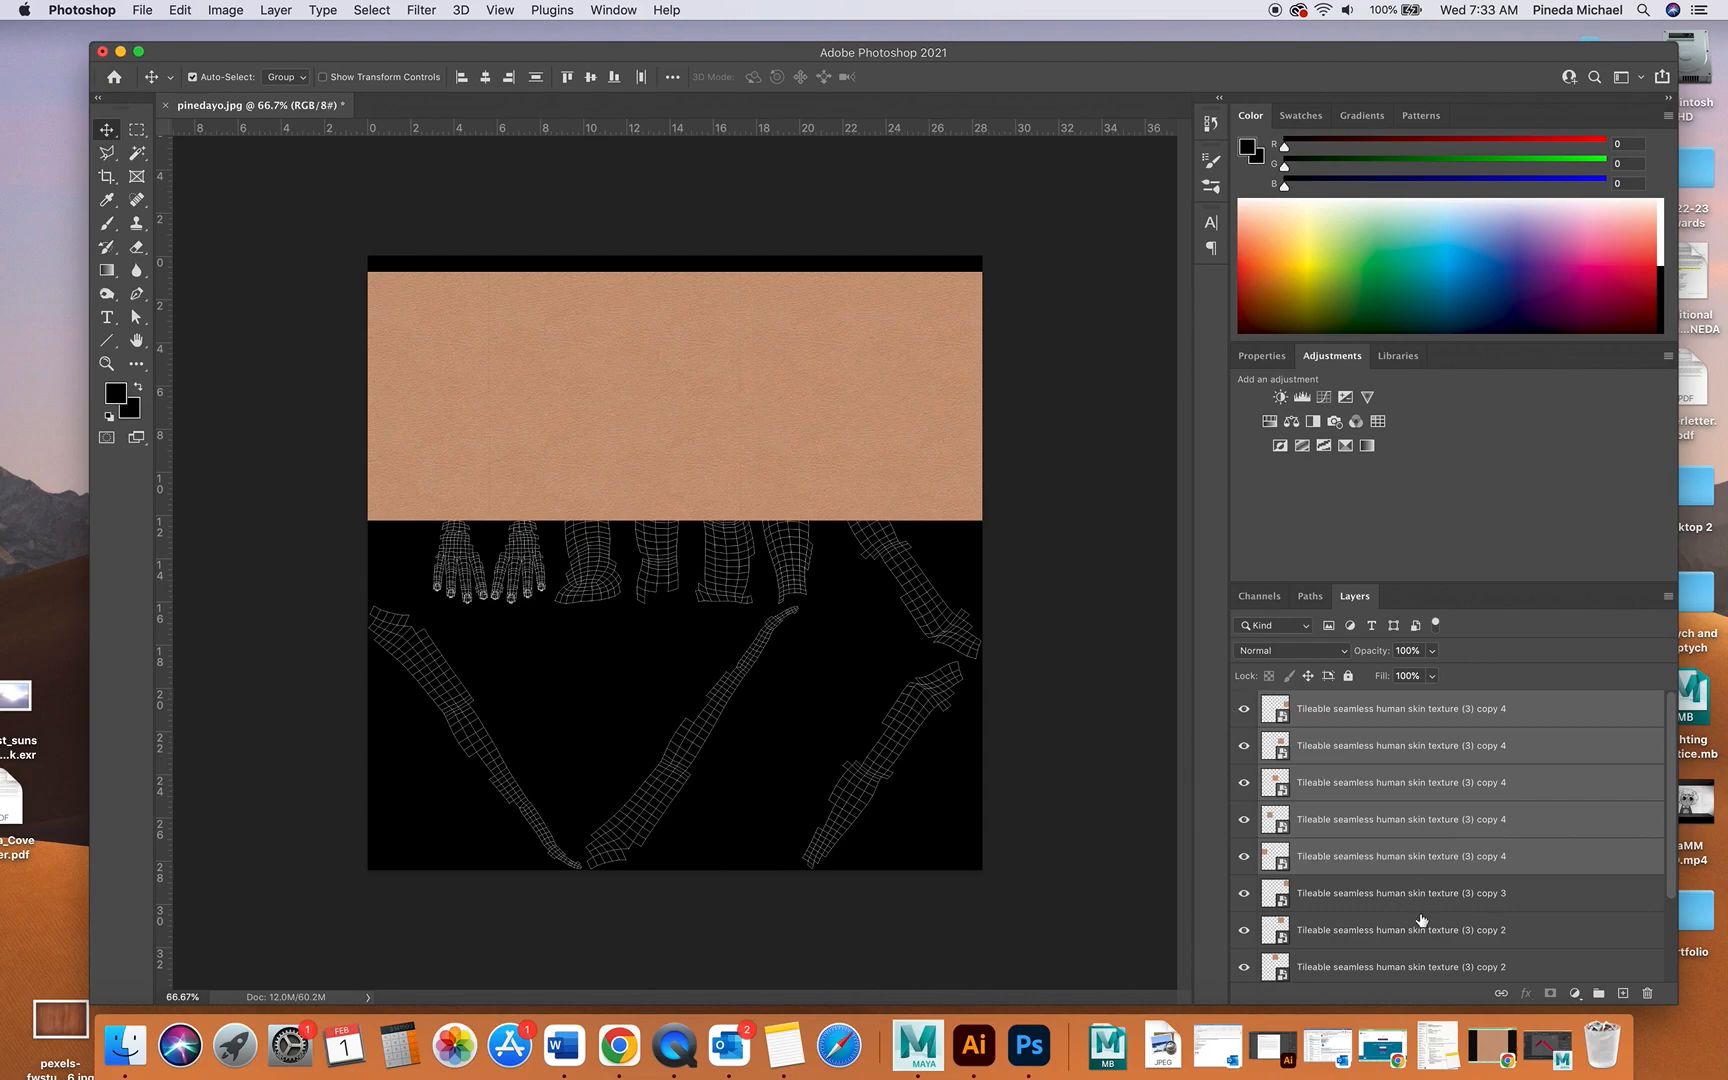
pyautogui.click(1397, 721)
pyautogui.scroll(-2, 1400, 851)
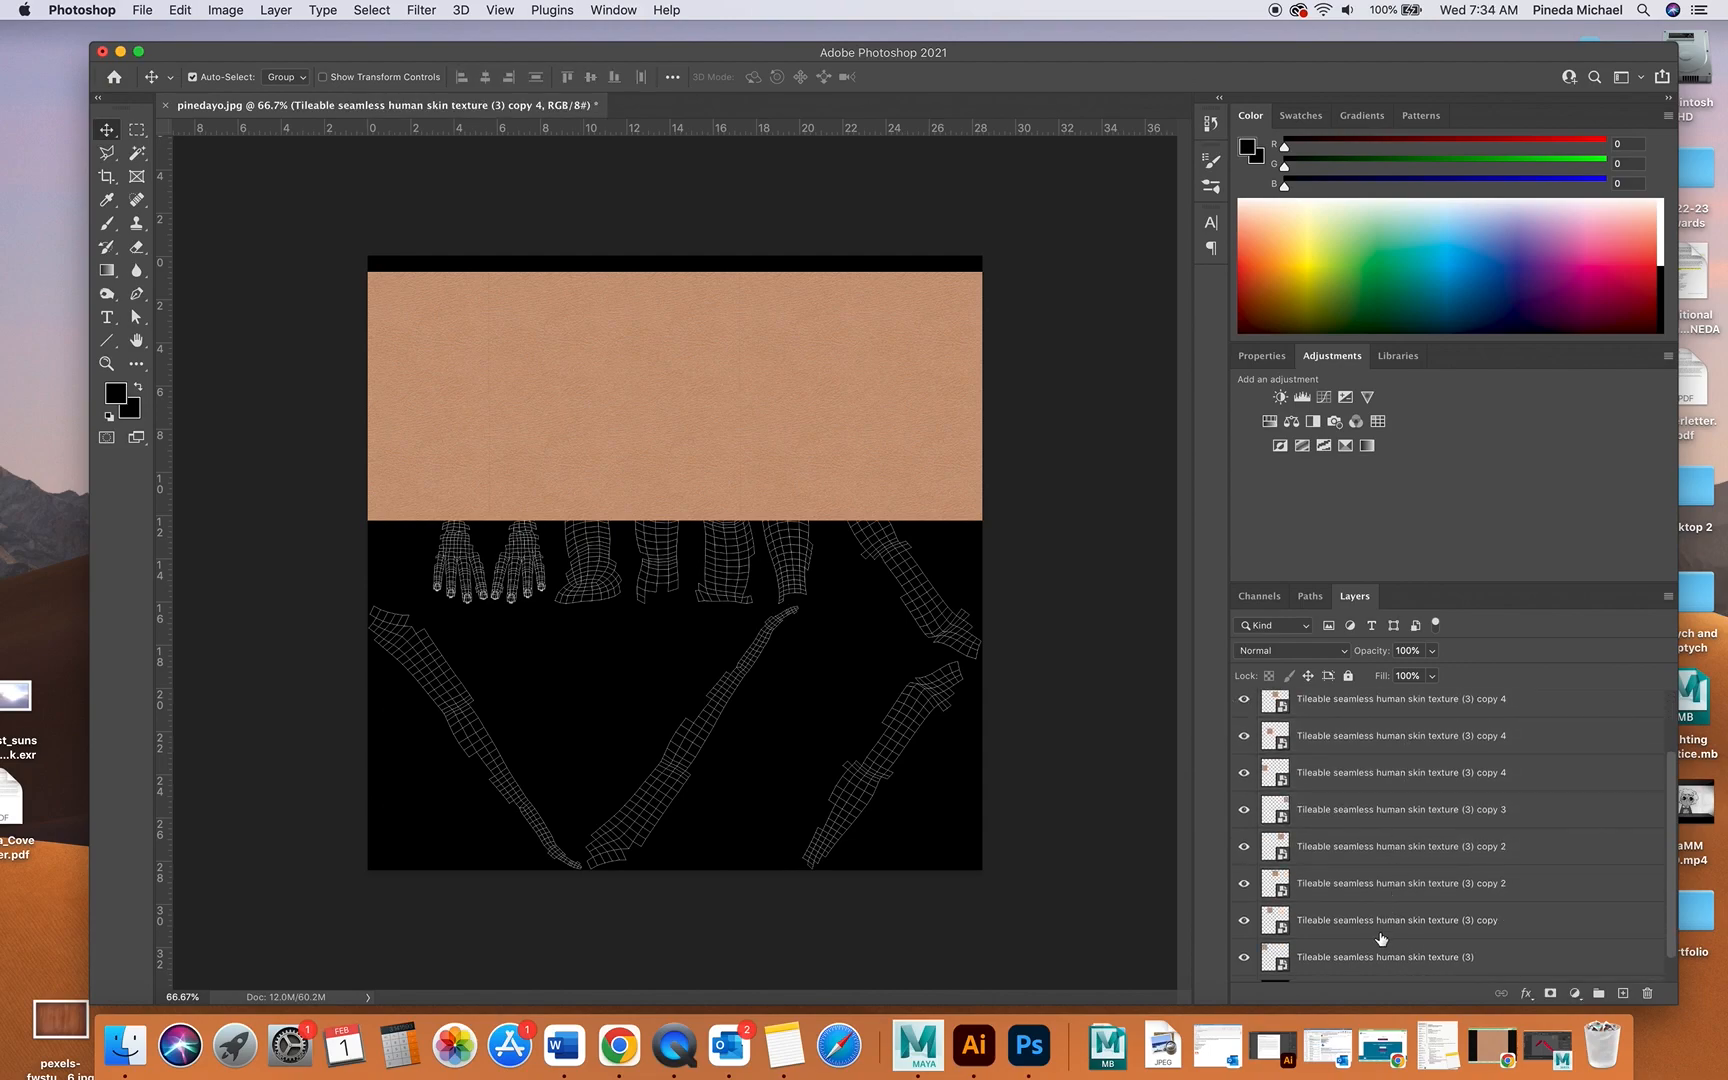
pyautogui.keyDown('shift'); pyautogui.click(1378, 956); pyautogui.keyUp('shift')
pyautogui.click(1667, 596)
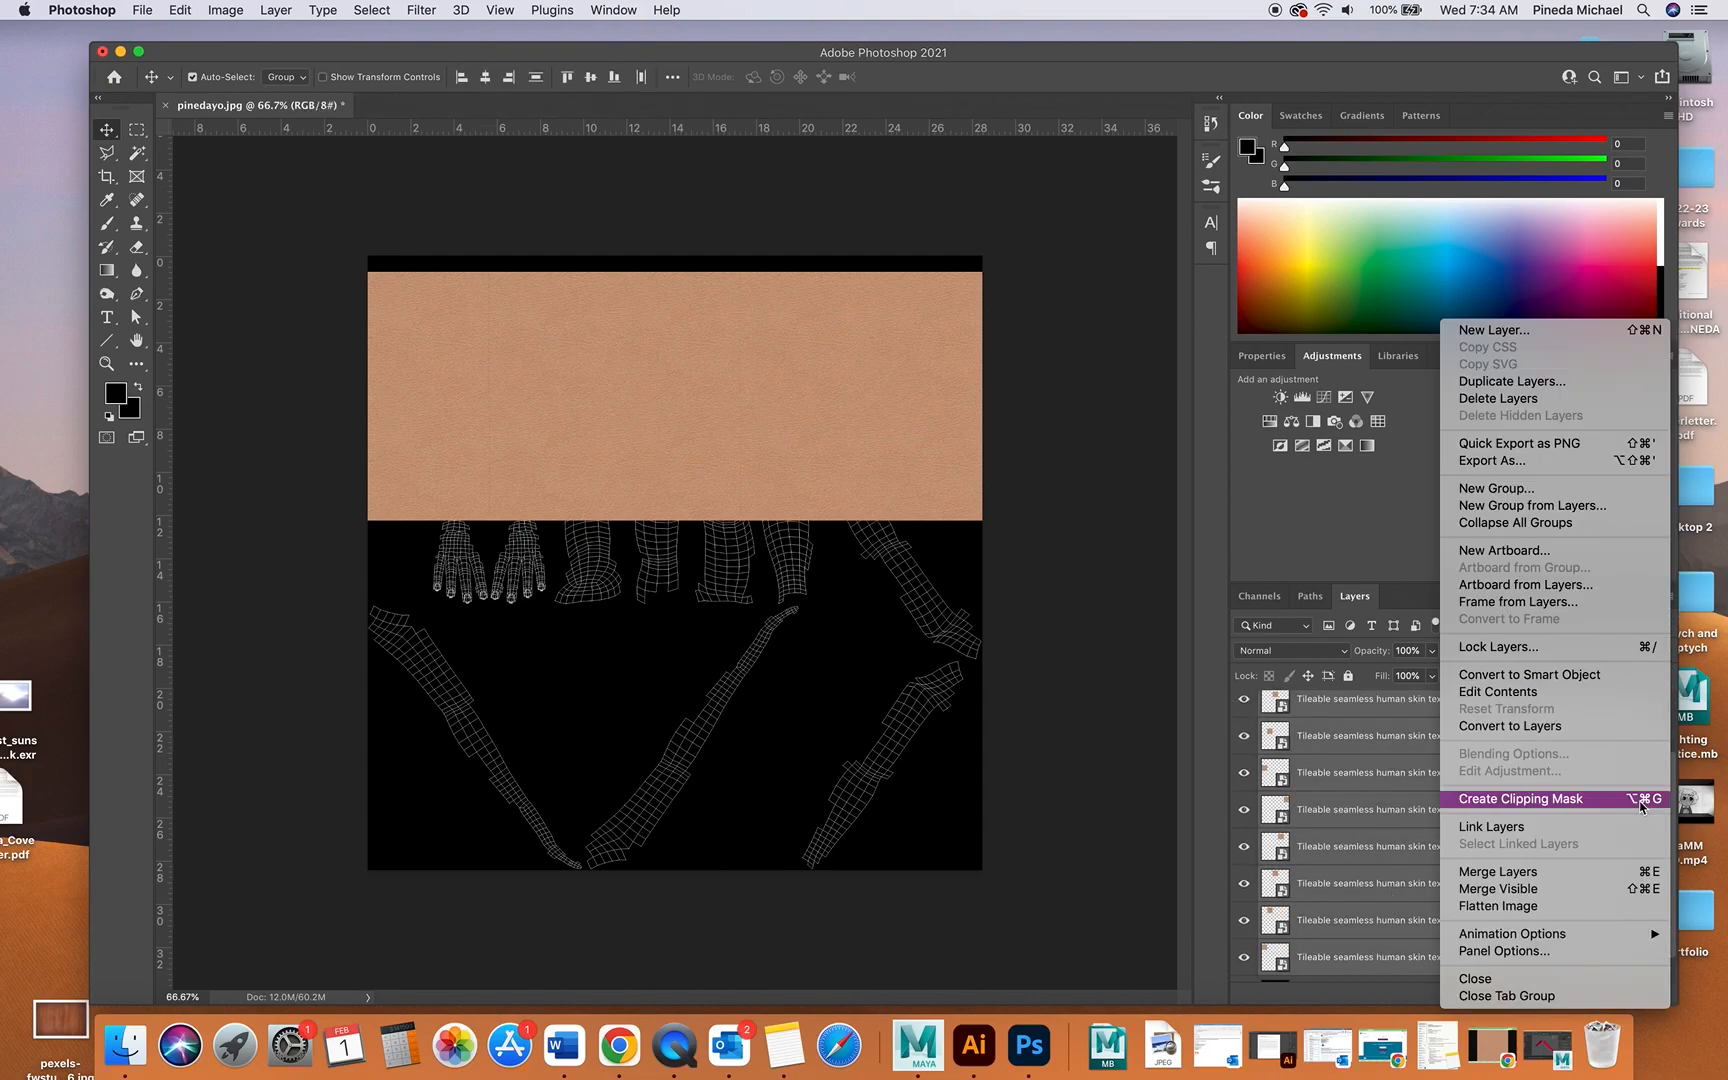
pyautogui.click(1500, 976)
# - Duplicate the merged skin block twice downward to cover the lower part of the canvas
pyautogui.keyDown('alt'); pyautogui.moveTo(621, 336); pyautogui.dragTo(636, 588); pyautogui.keyUp('alt')
pyautogui.keyDown('alt'); pyautogui.moveTo(741, 610); pyautogui.dragTo(816, 755); pyautogui.keyUp('alt')
pyautogui.click(1037, 686)
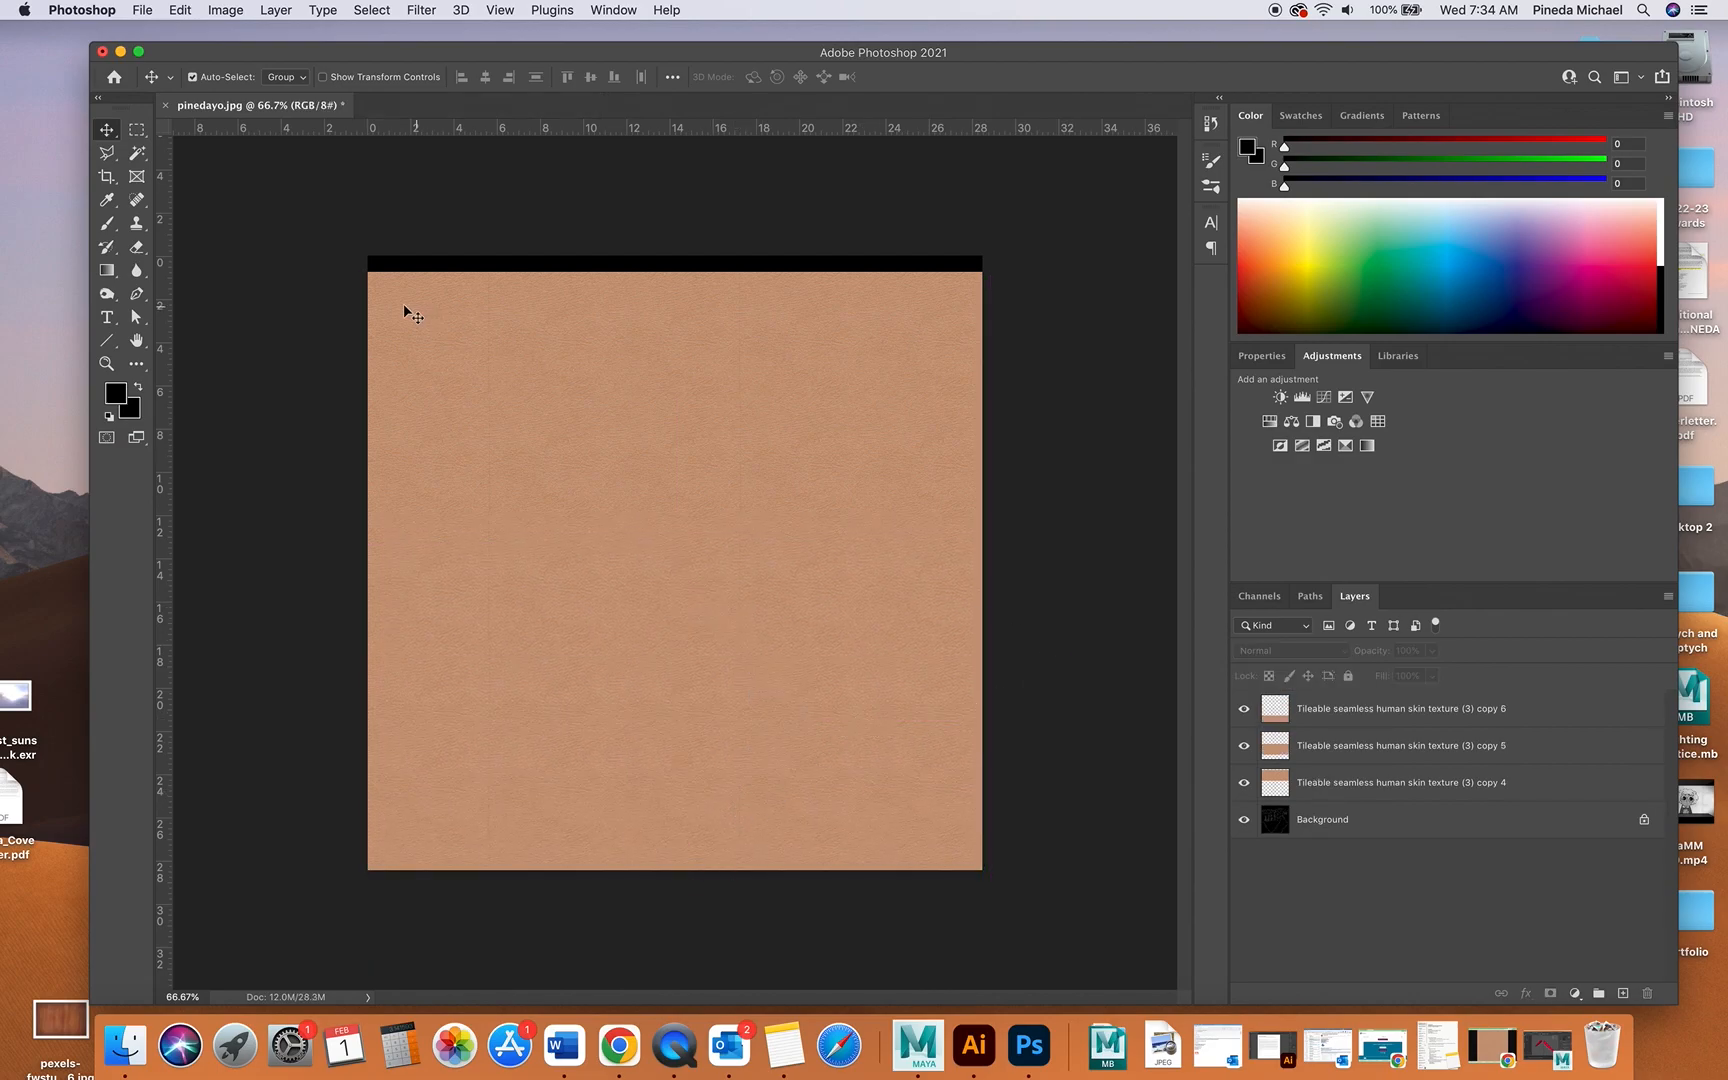
# - Merge the three skin layers into one and shift it up to cover the black strip along the canvas's upper edge
pyautogui.click(1307, 784)
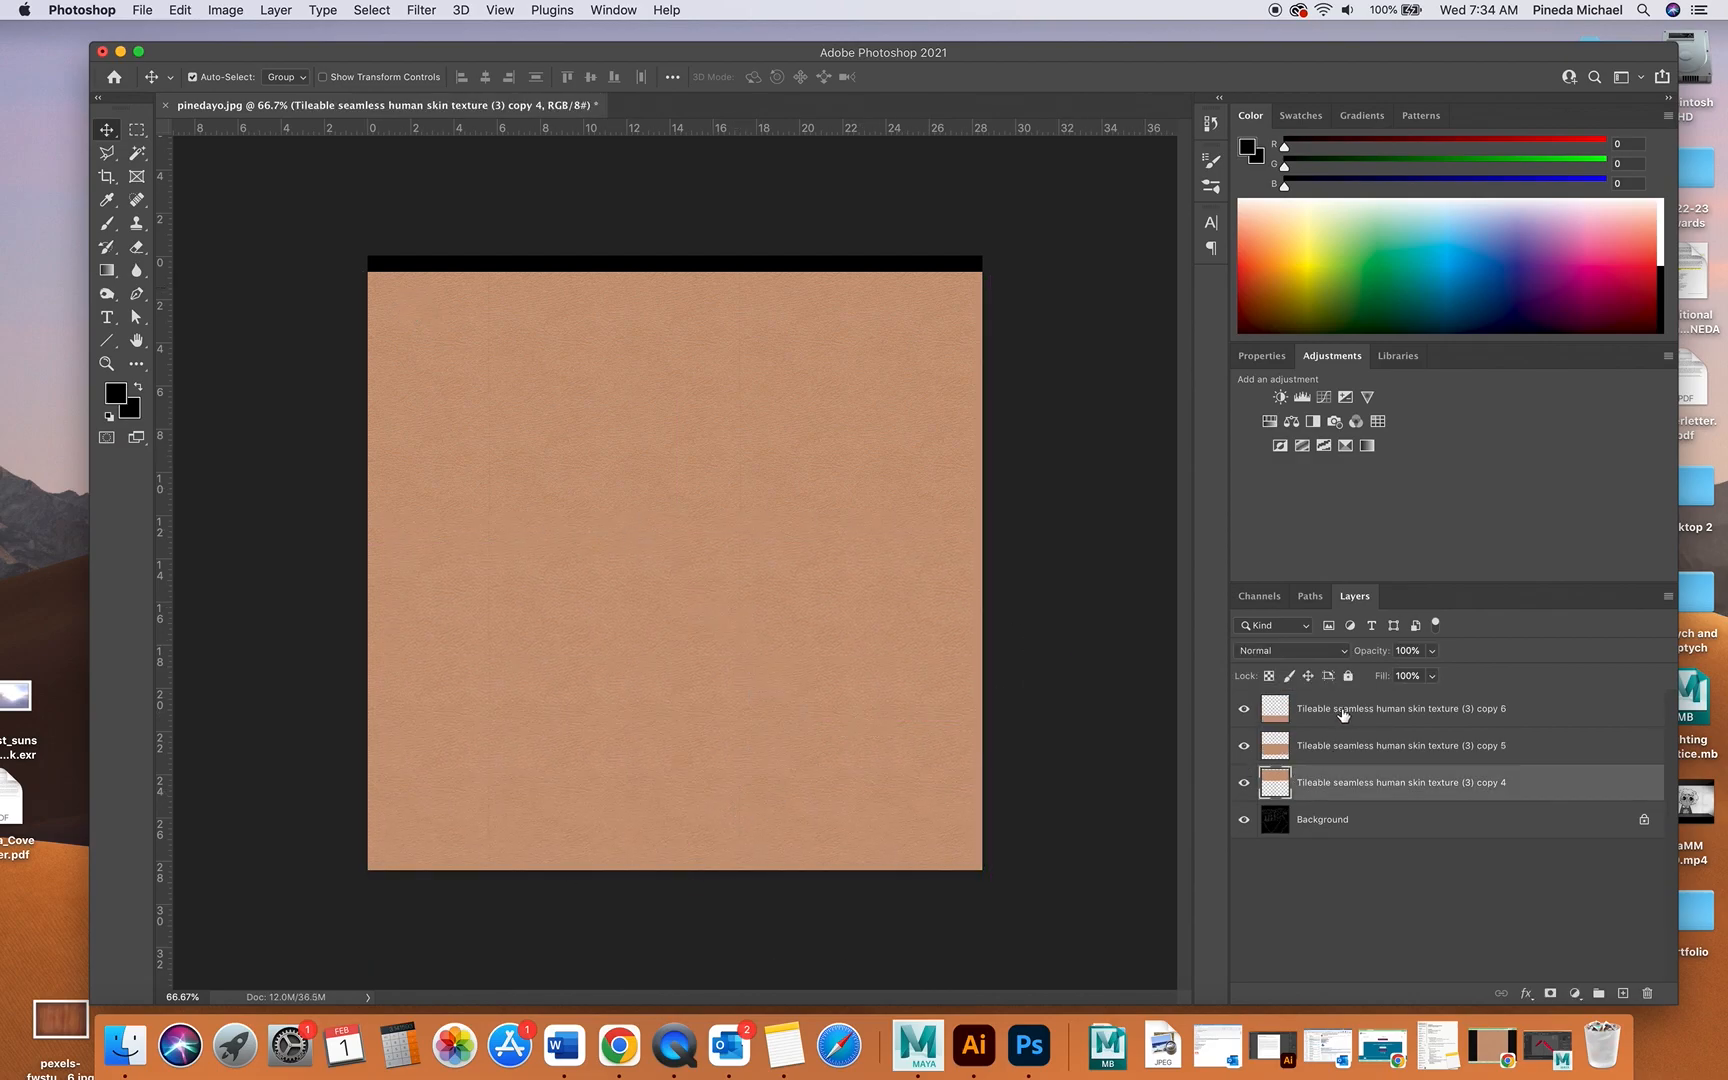
pyautogui.keyDown('shift'); pyautogui.click(1345, 711); pyautogui.keyUp('shift')
pyautogui.click(1668, 597)
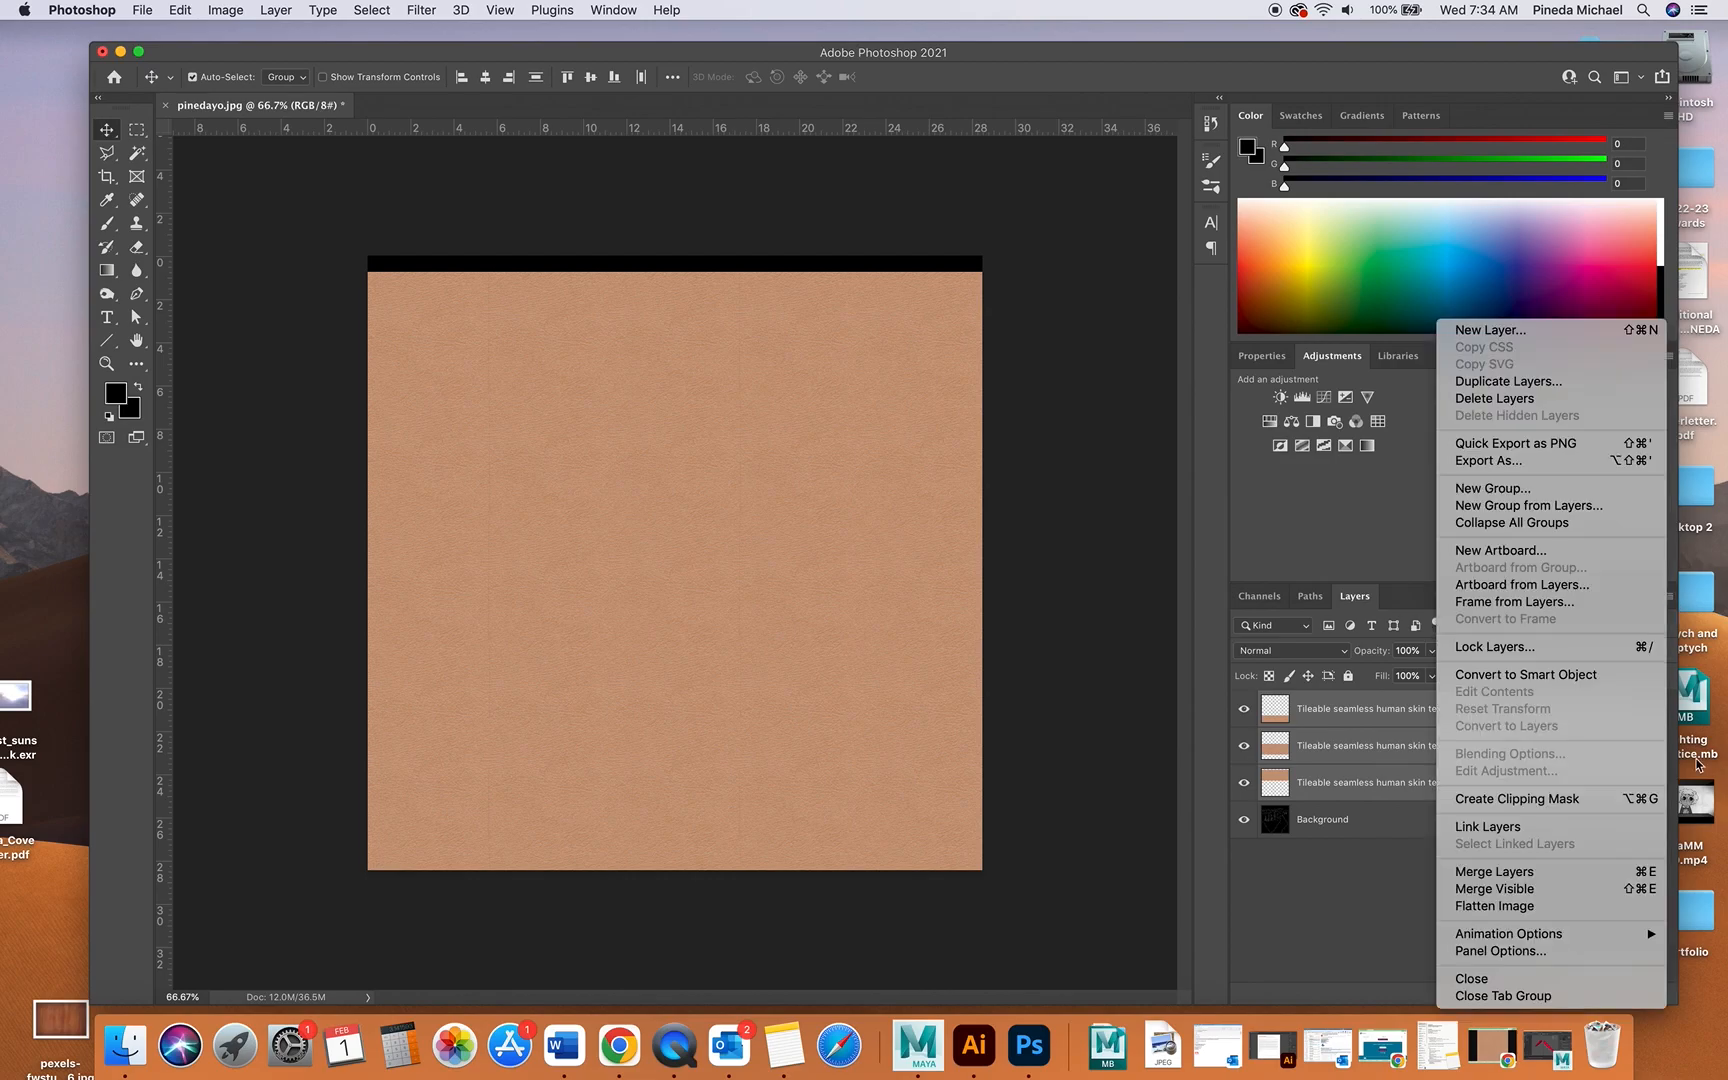
pyautogui.click(1597, 886)
pyautogui.moveTo(769, 634); pyautogui.dragTo(744, 617)
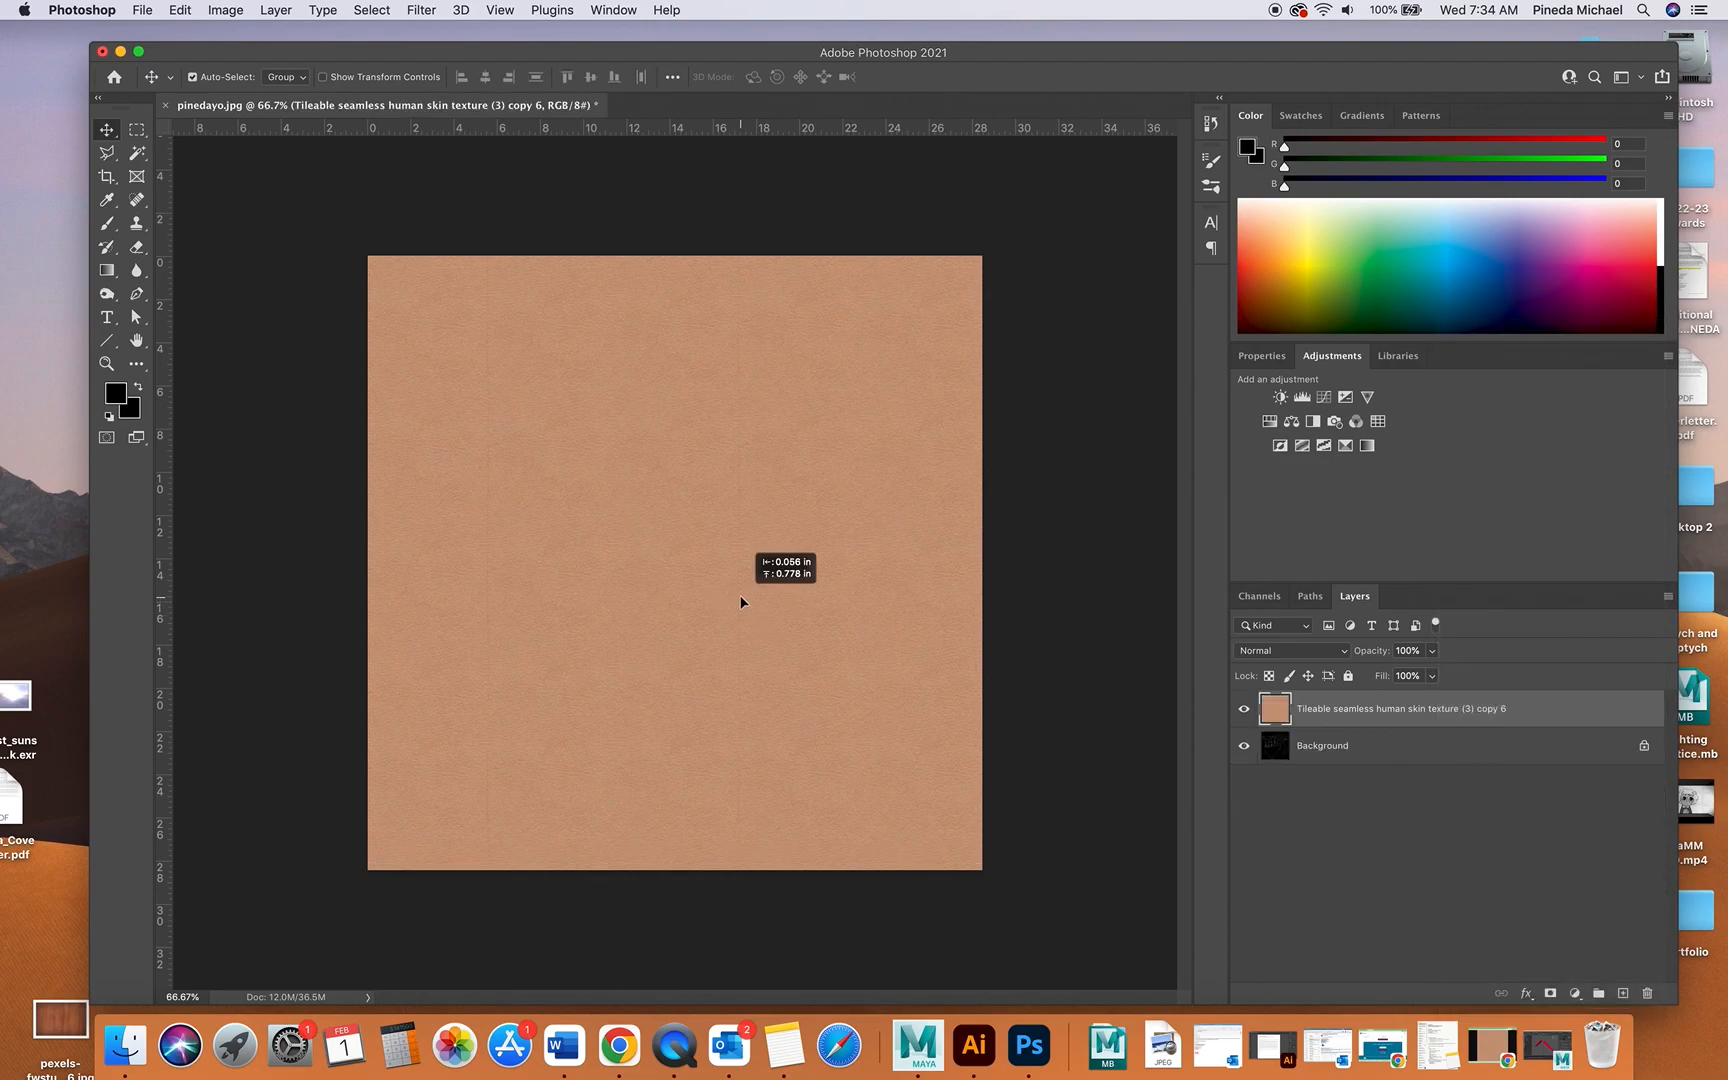
# - Hide the merged skin layer and place the desktop's portrait screenshot, scaled down, over the arm shell beside the hands
pyautogui.click(1244, 709)
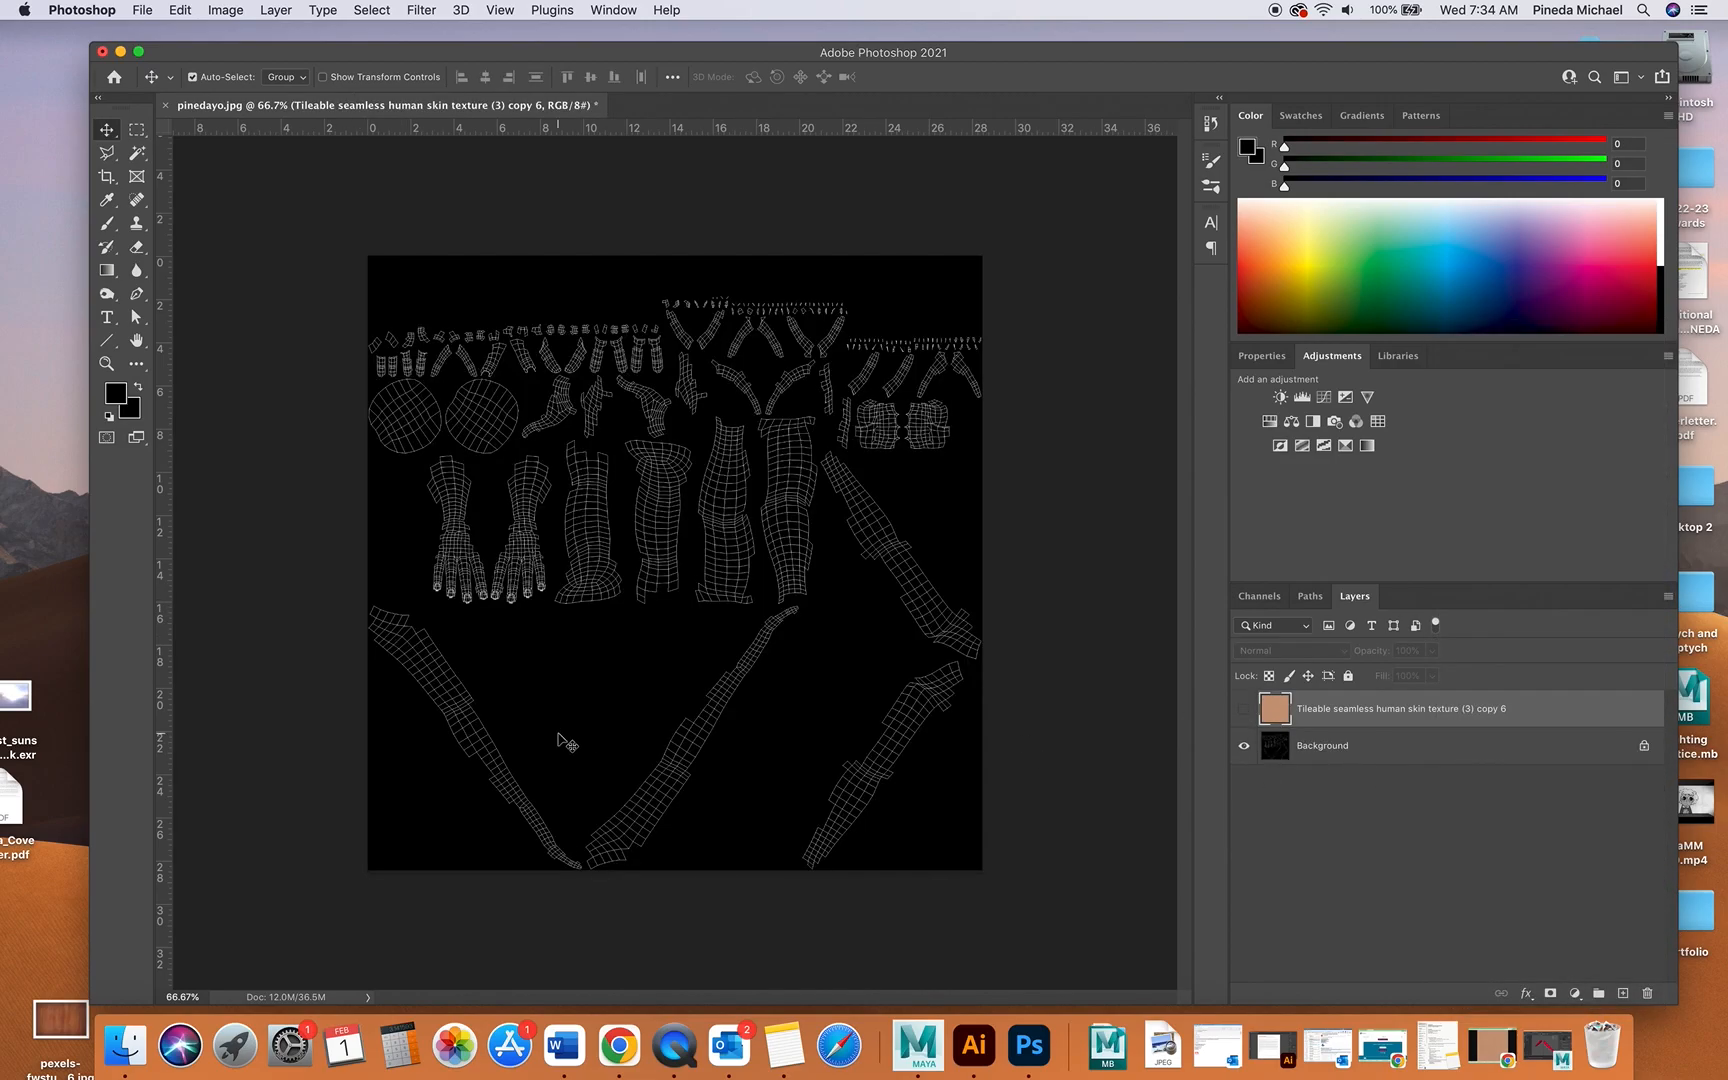
pyautogui.moveTo(352, 55); pyautogui.dragTo(327, 189)
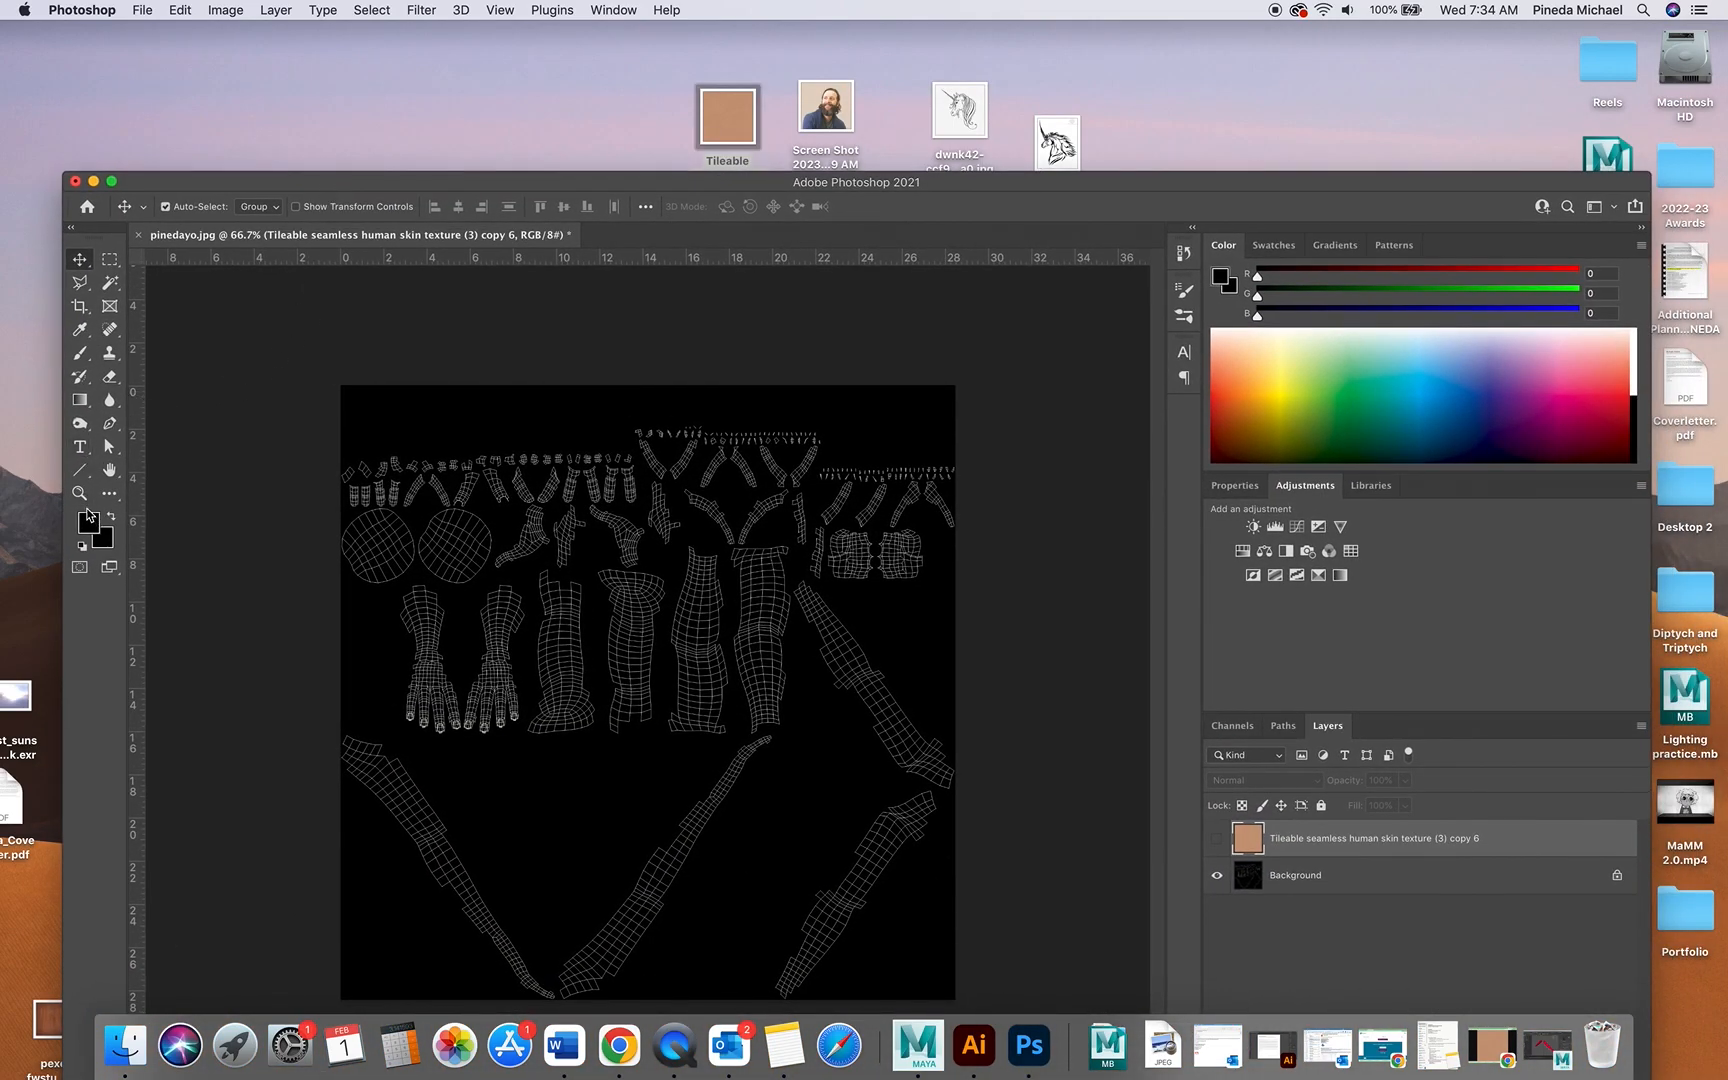
pyautogui.press('z')
pyautogui.moveTo(598, 617); pyautogui.dragTo(530, 697)
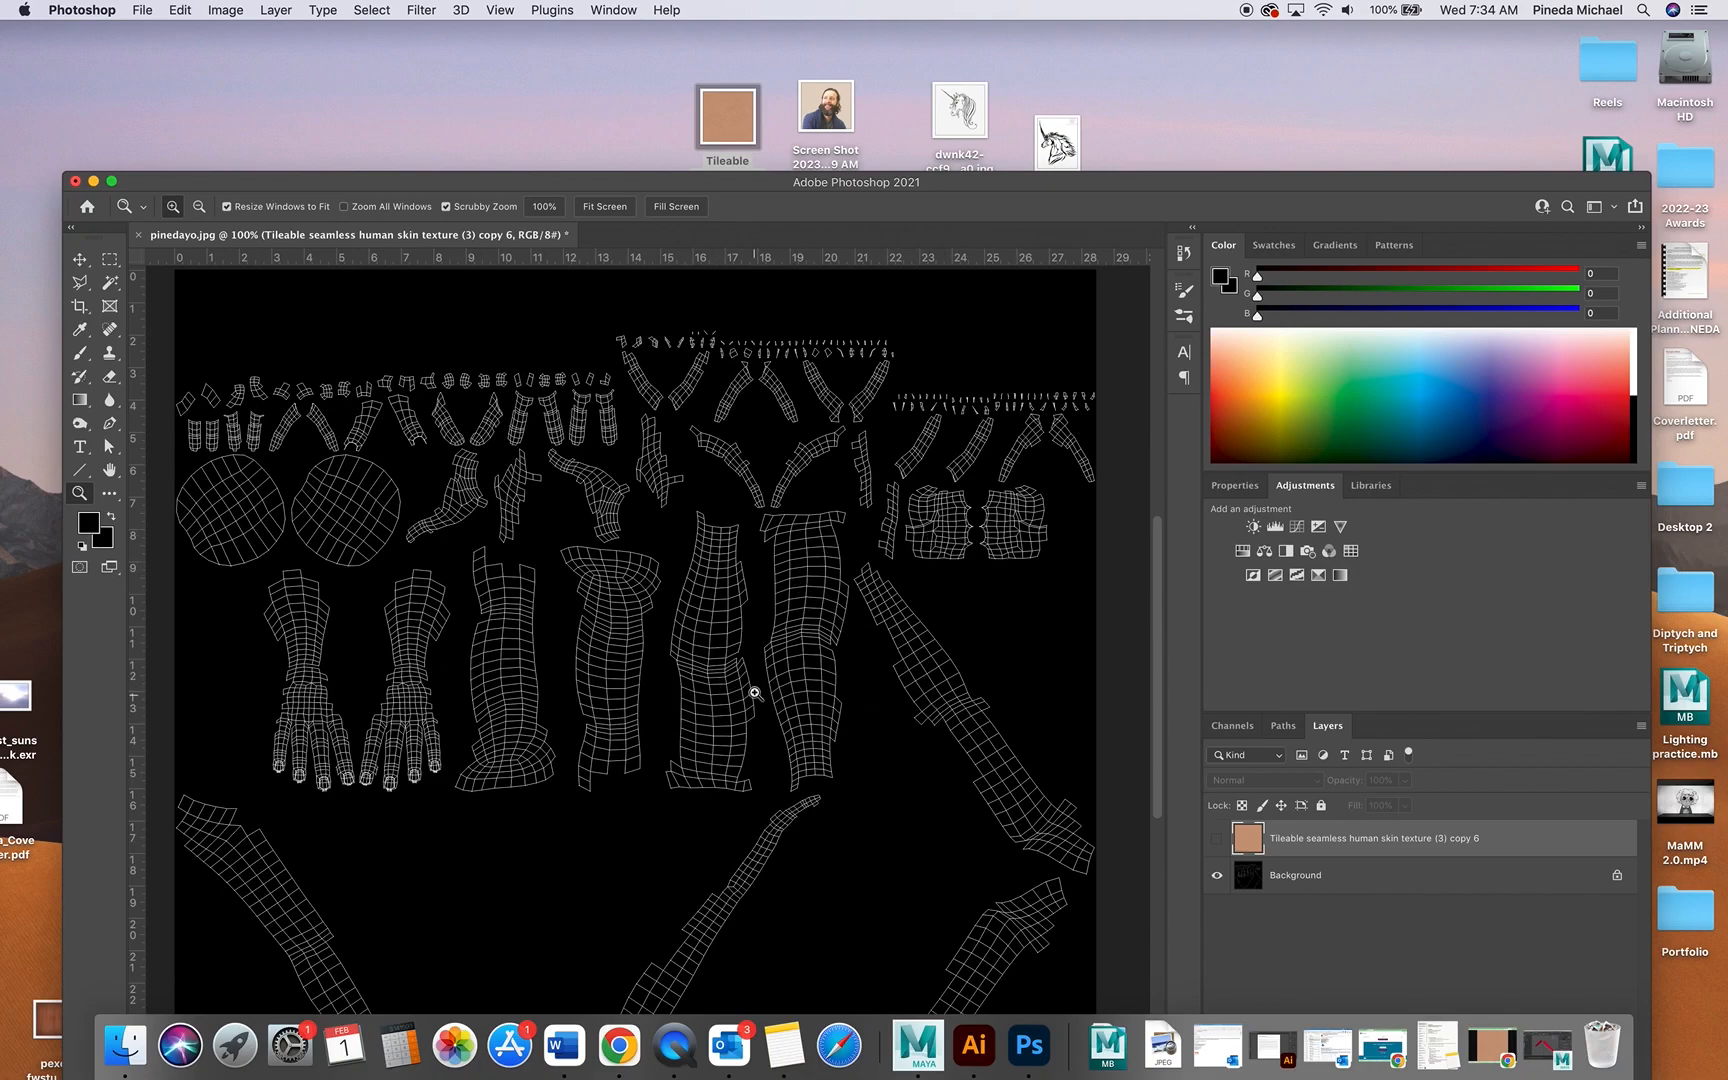
pyautogui.keyDown('alt'); pyautogui.scroll(-3, 745, 679); pyautogui.keyUp('alt')
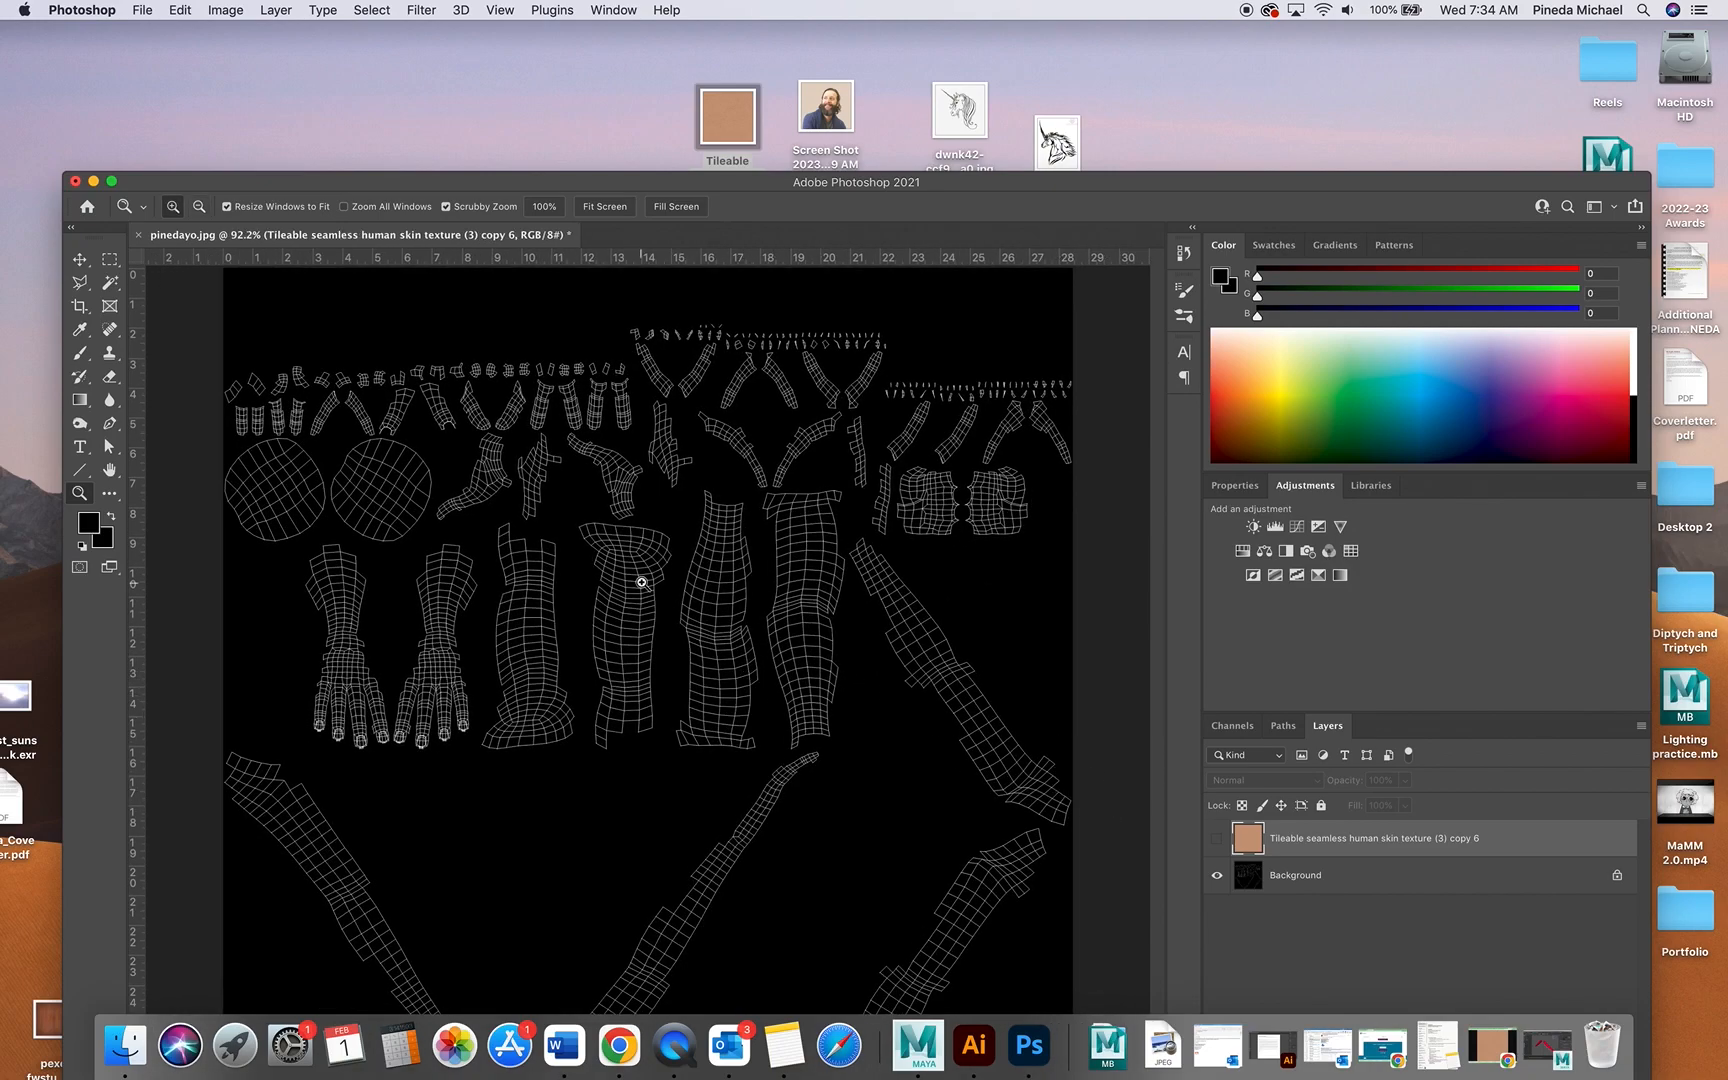
pyautogui.click(650, 639)
pyautogui.click(643, 637)
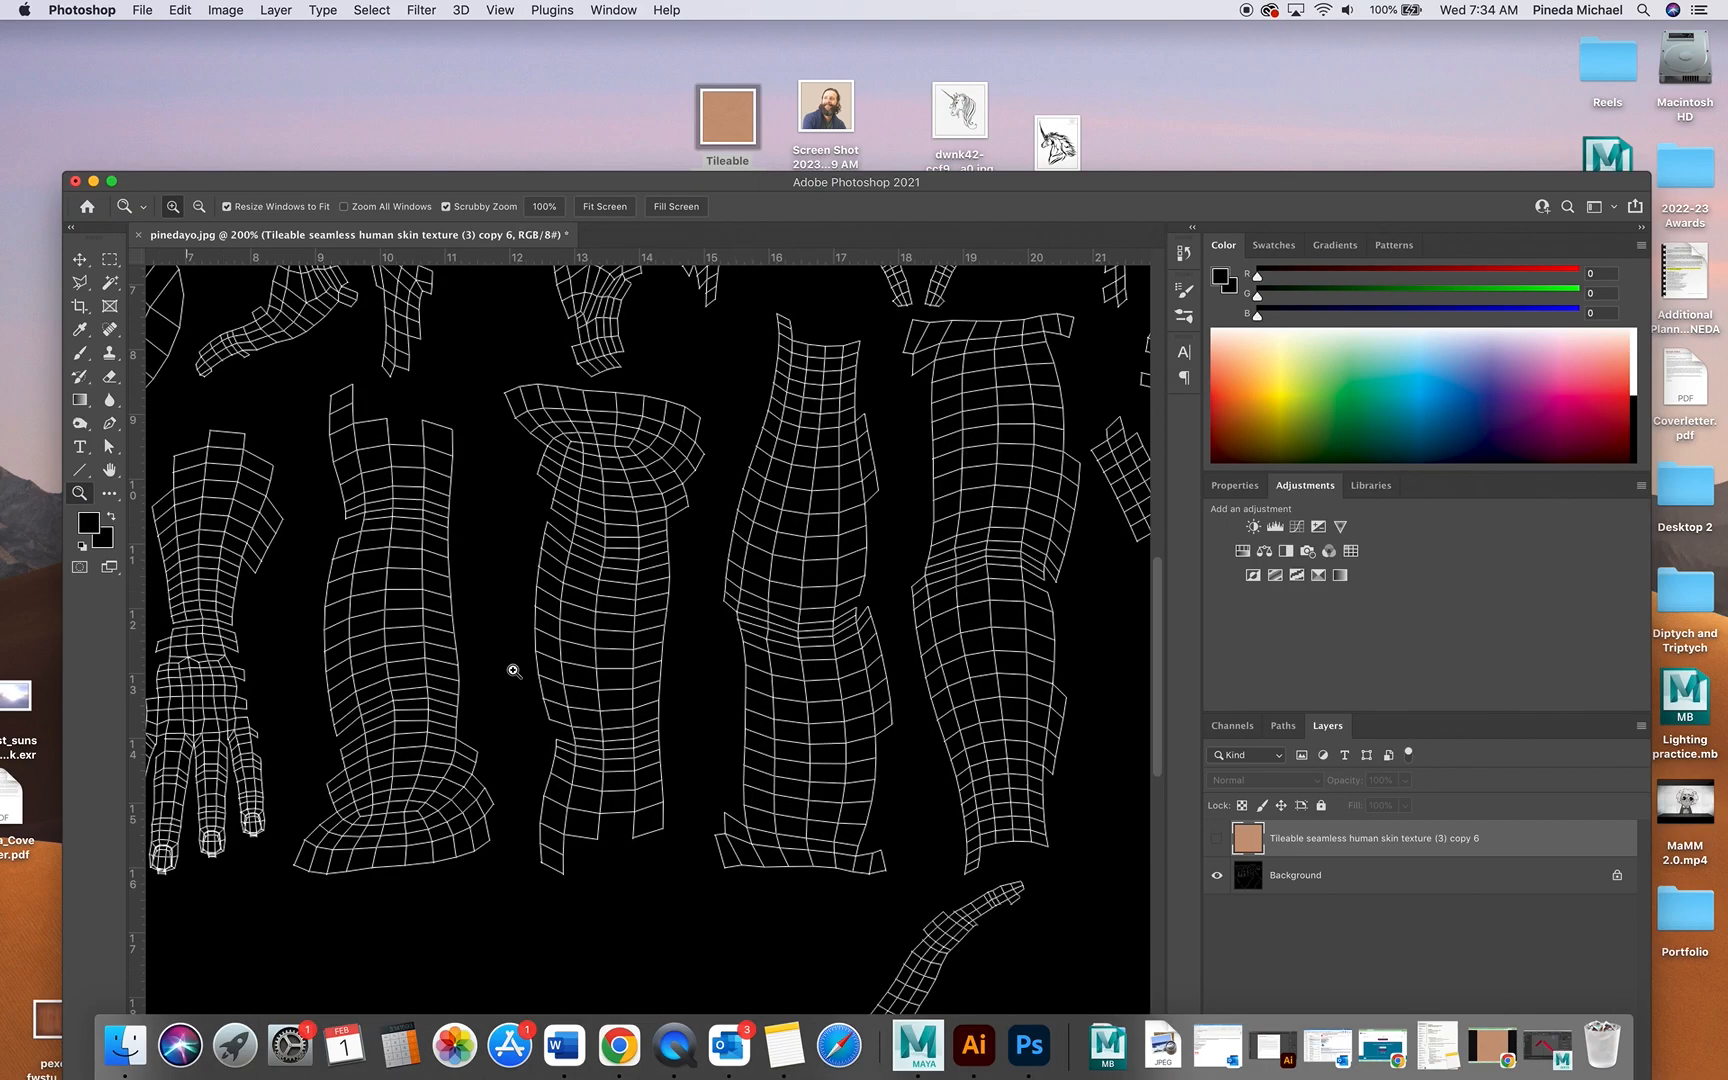
pyautogui.click(79, 258)
pyautogui.moveTo(826, 108); pyautogui.dragTo(416, 647)
pyautogui.keyDown('shift'); pyautogui.moveTo(491, 541); pyautogui.dragTo(412, 616); pyautogui.keyUp('shift')
pyautogui.moveTo(391, 660); pyautogui.dragTo(439, 625)
pyautogui.press('Return')
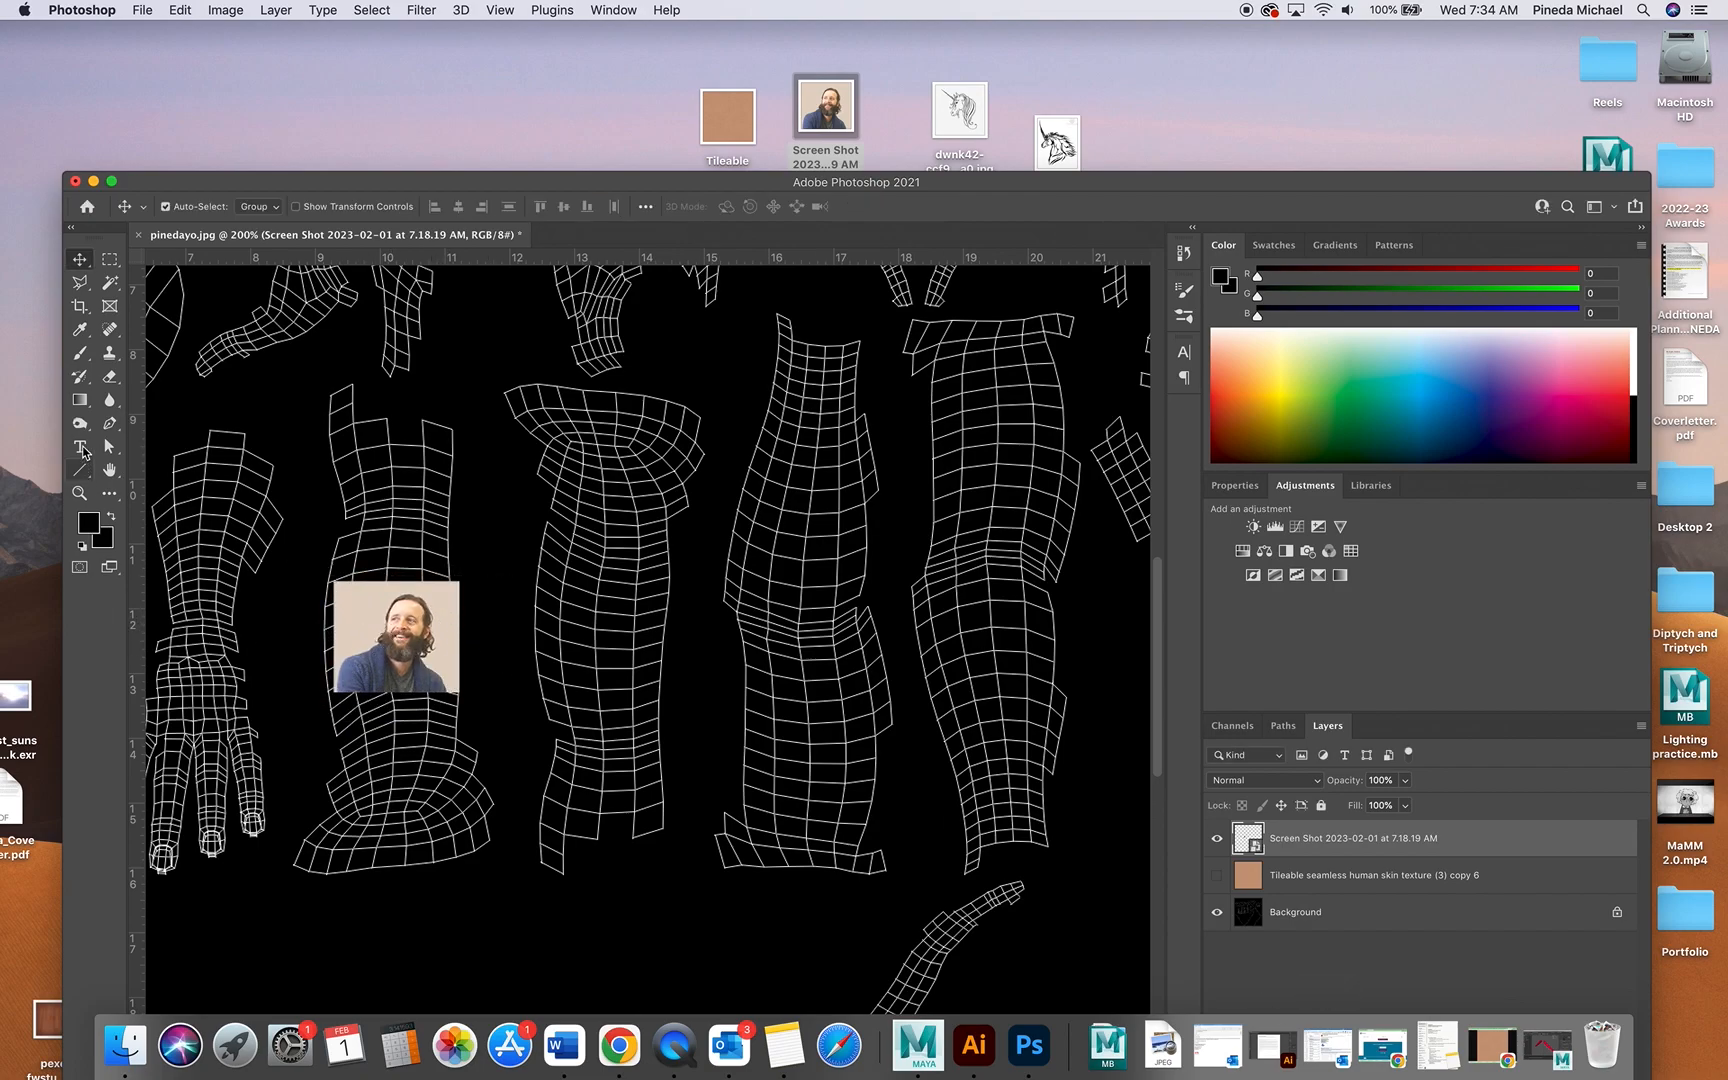
# - Rasterize the placed portrait screenshot layer
pyautogui.click(110, 376)
pyautogui.click(846, 555)
pyautogui.click(1036, 358)
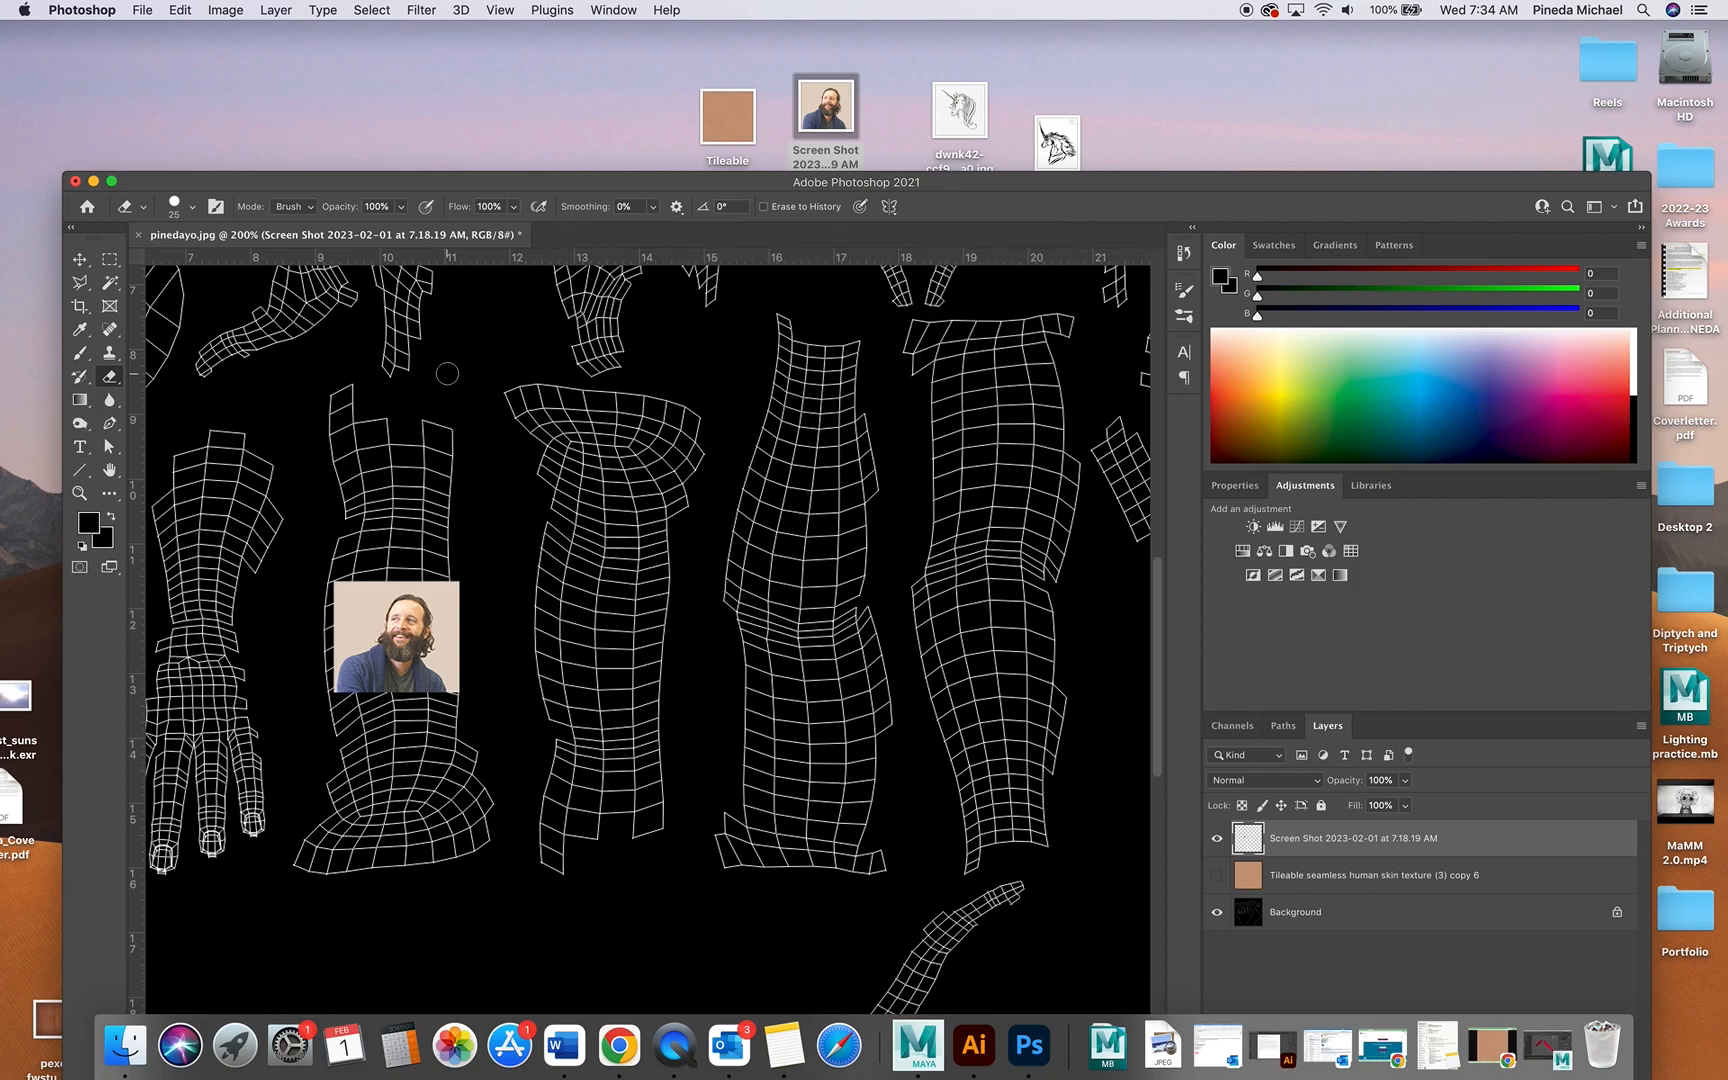
pyautogui.click(226, 10)
pyautogui.moveTo(300, 59)
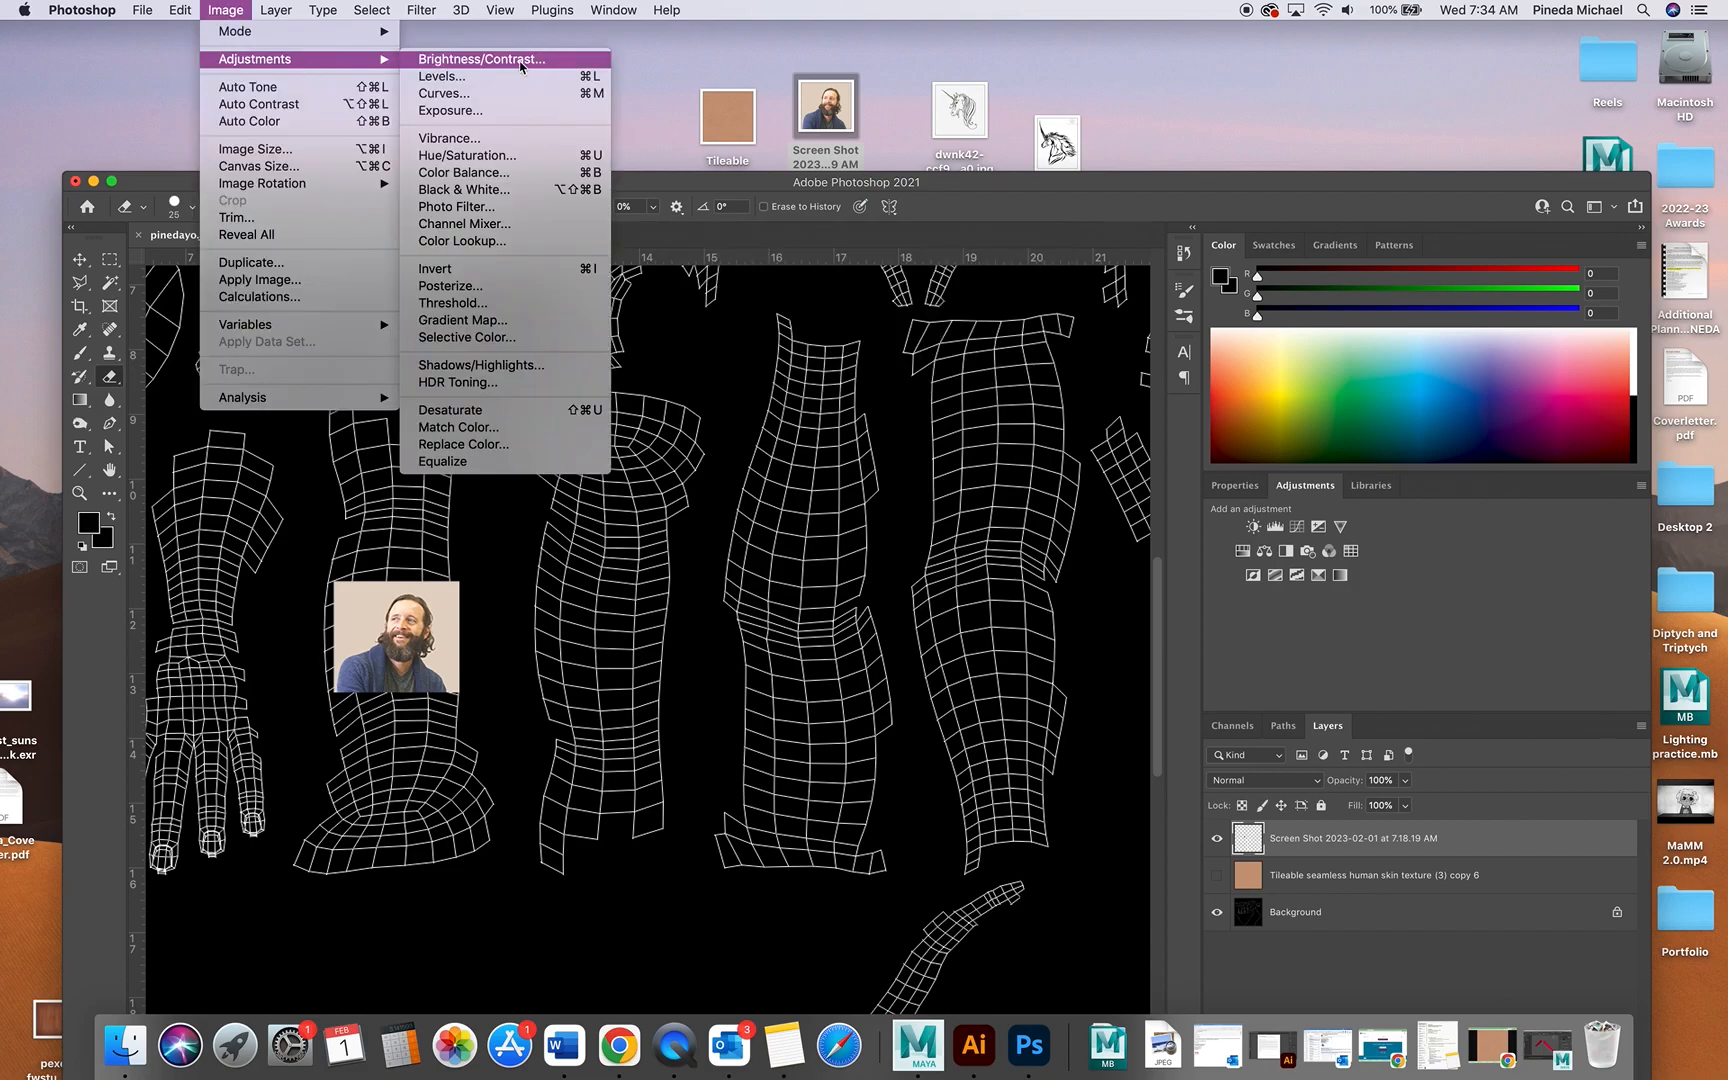
pyautogui.click(521, 62)
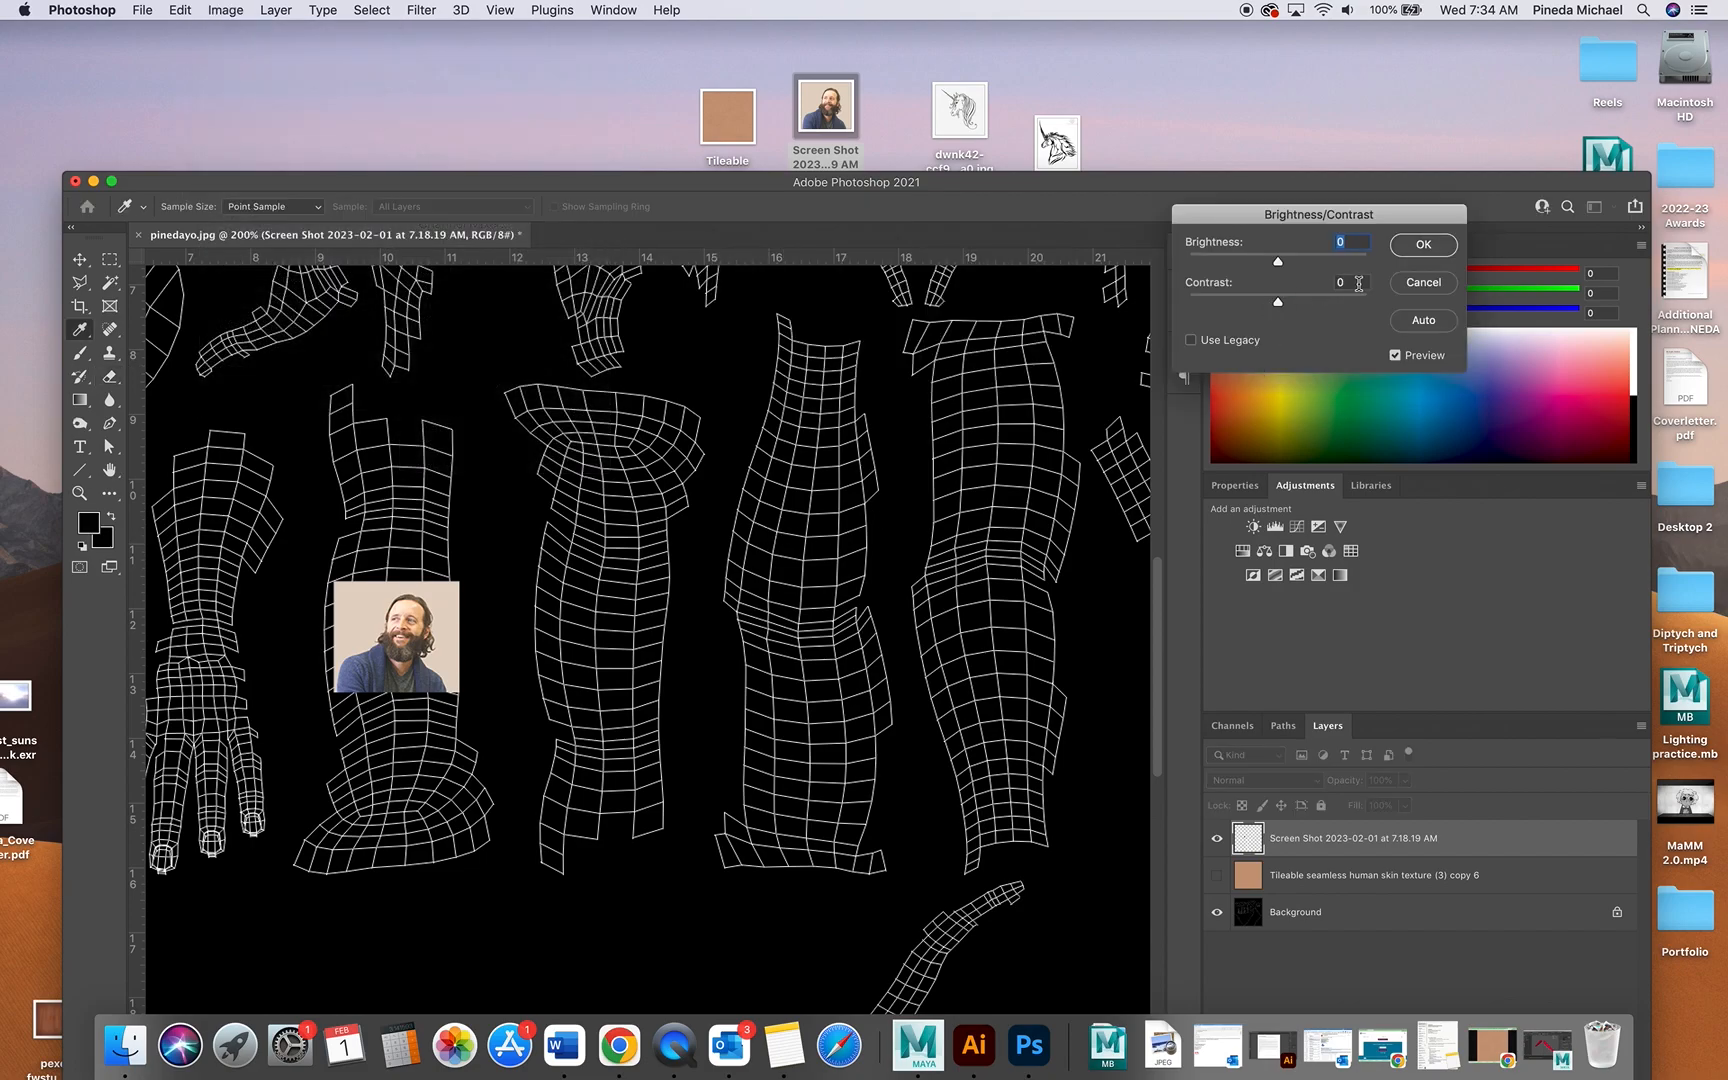
pyautogui.press('Escape')
pyautogui.press('e')
# - Desaturate the portrait screenshot layer
pyautogui.click(276, 10)
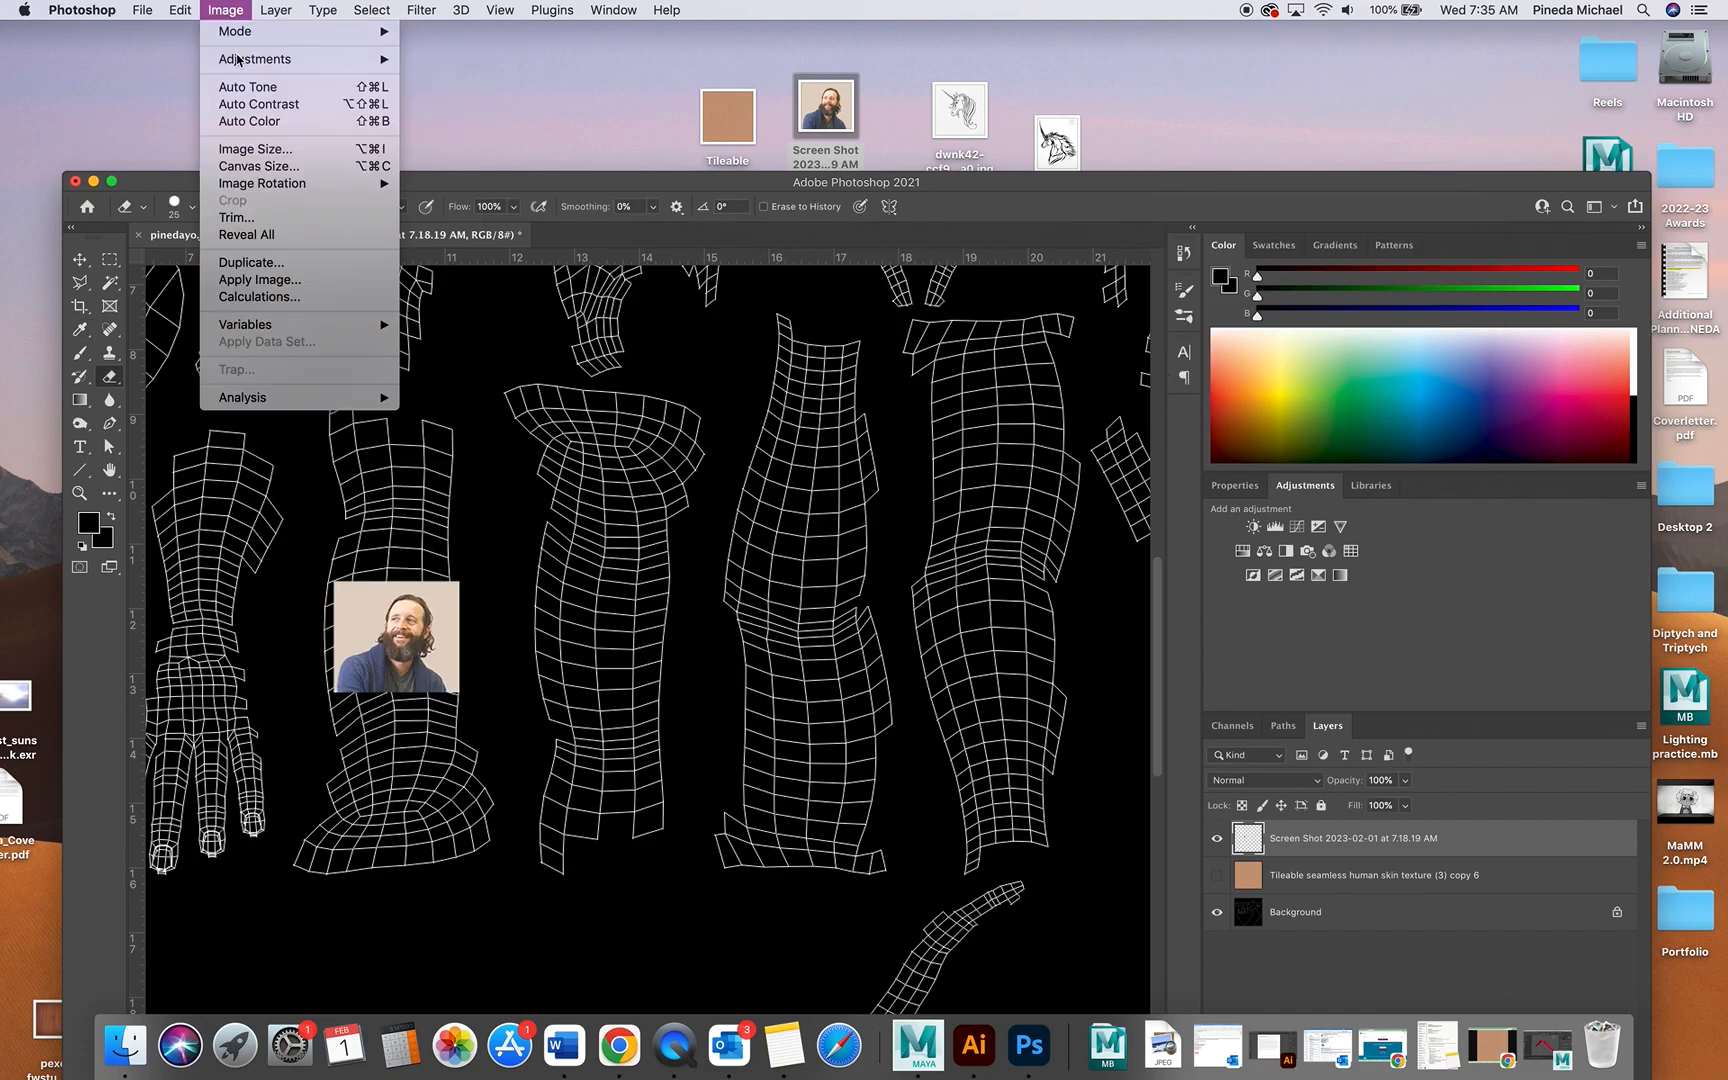
pyautogui.moveTo(255, 59)
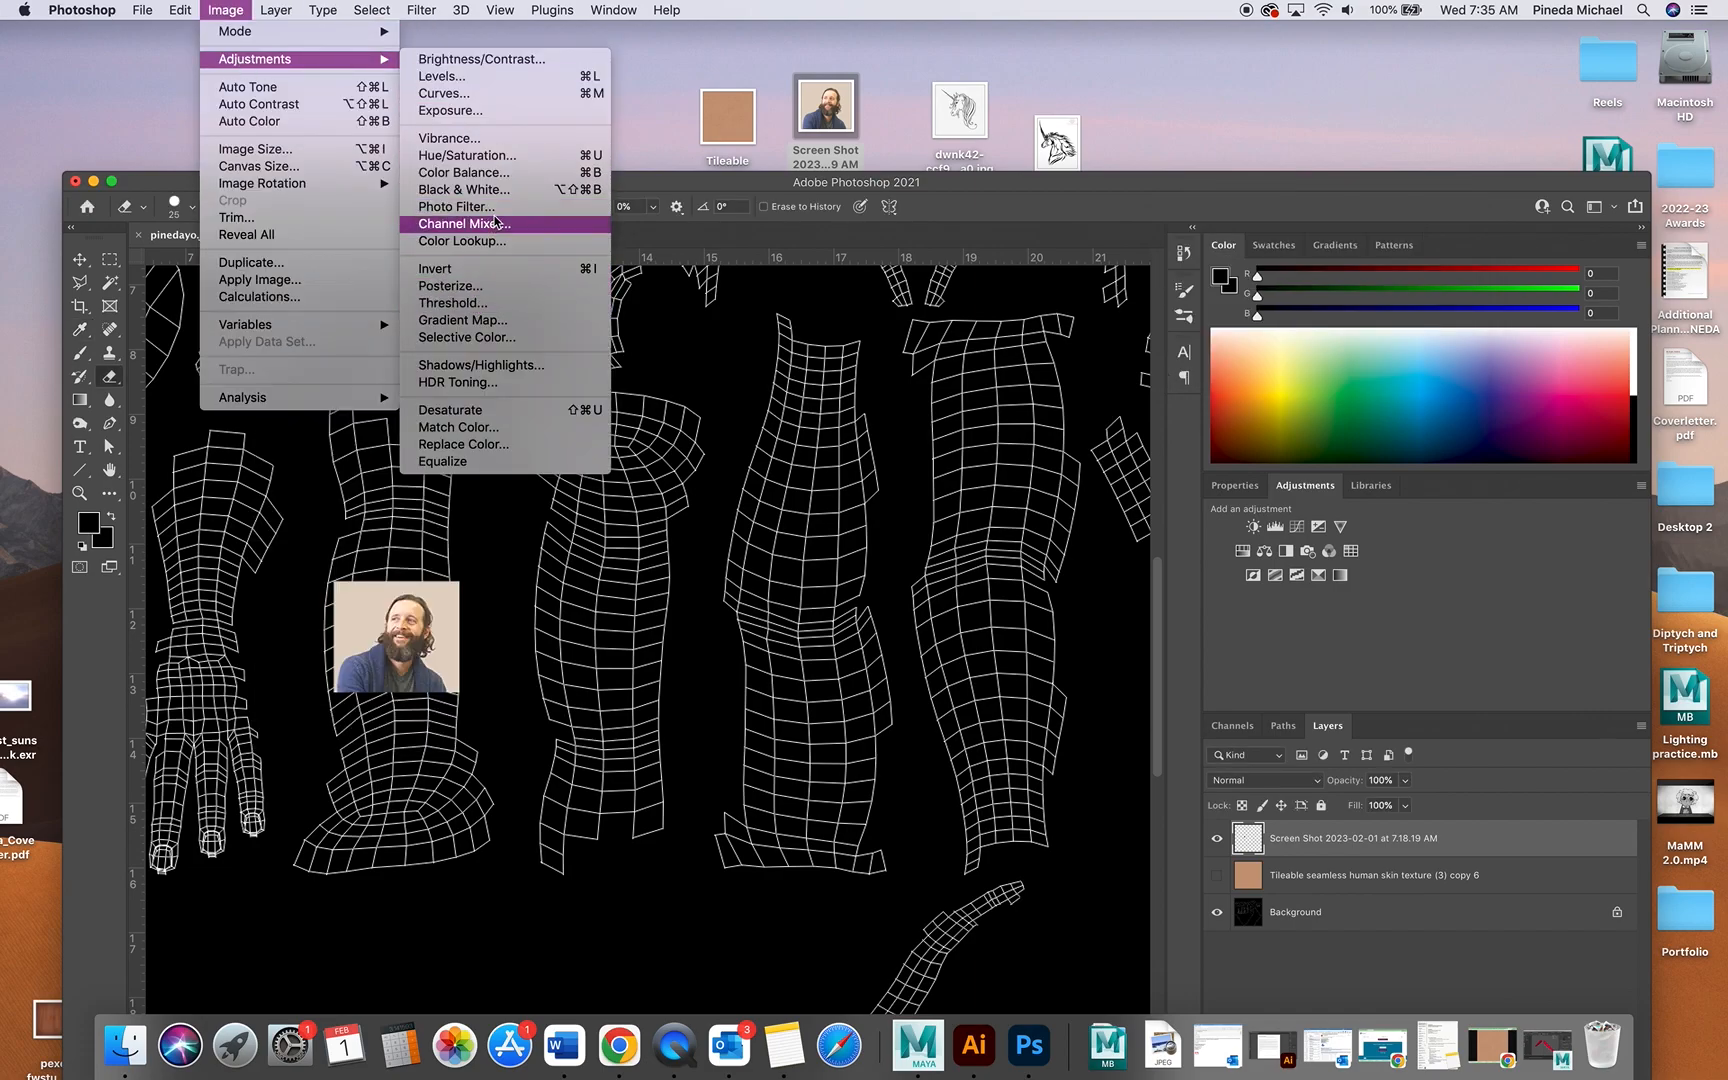
pyautogui.click(450, 410)
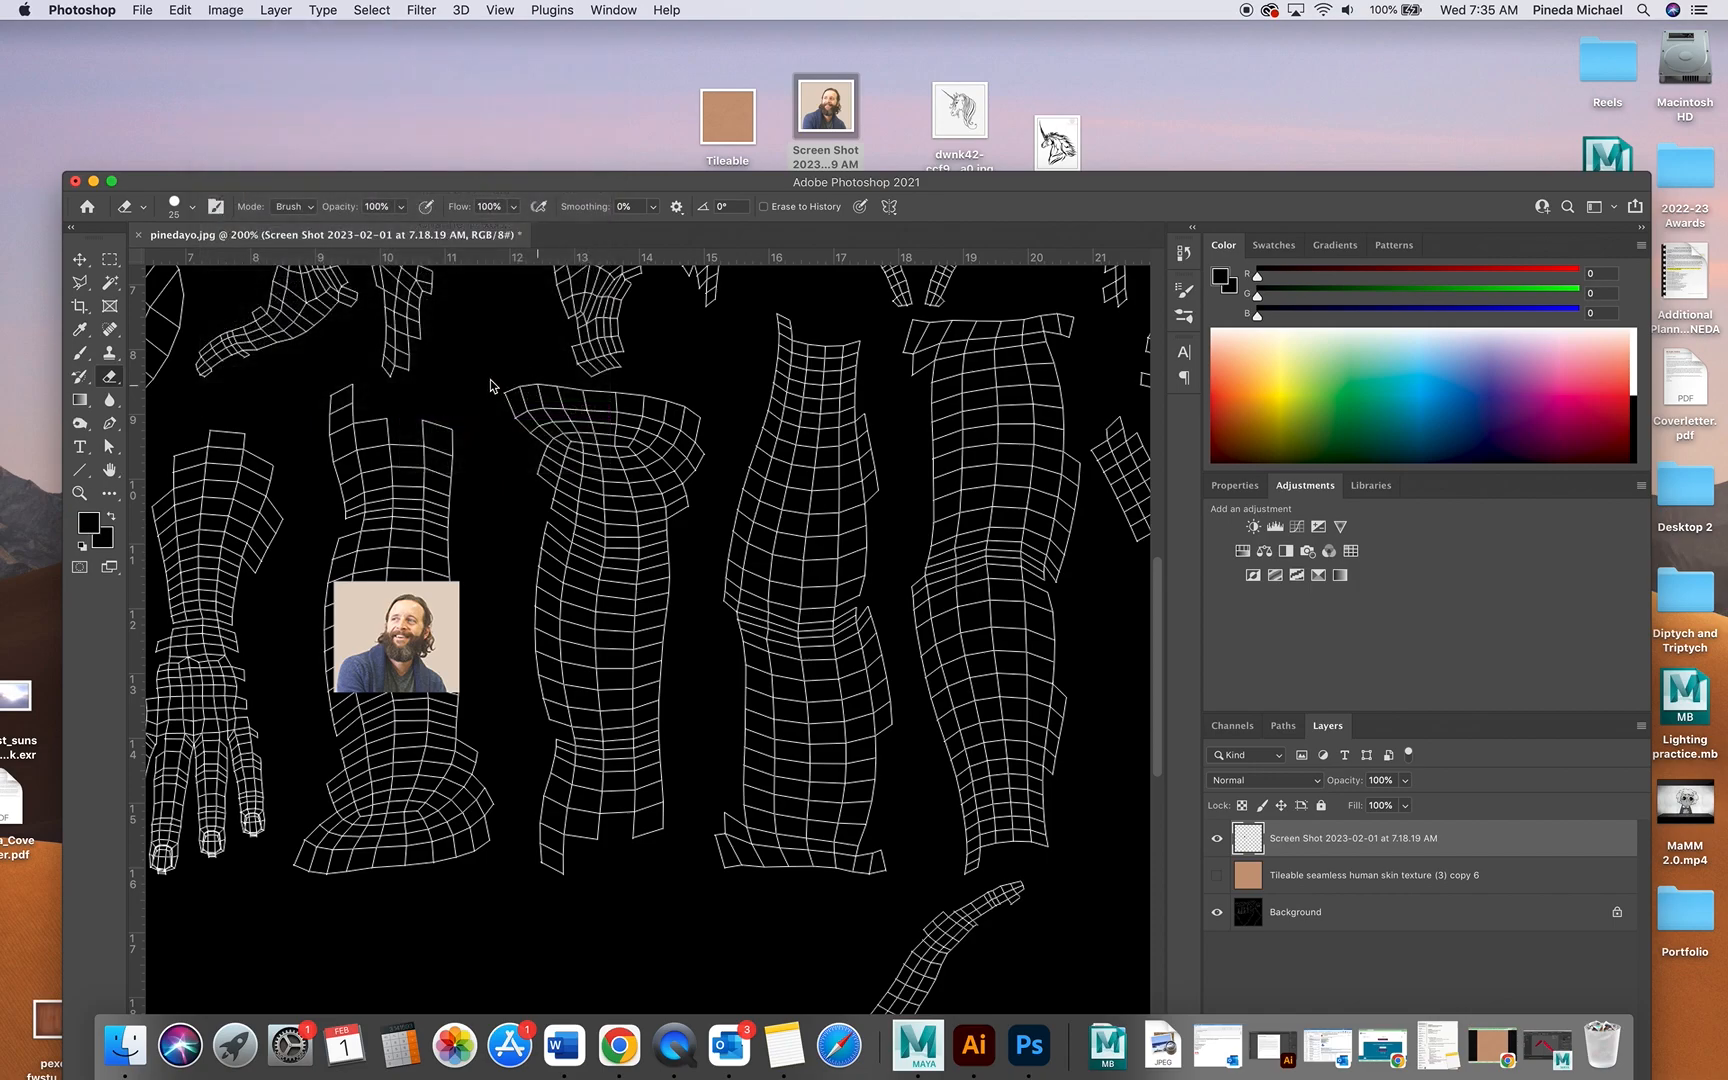
# - Set the desaturated portrait layer's brightness to 29 and contrast to 71
pyautogui.click(226, 10)
pyautogui.moveTo(258, 60)
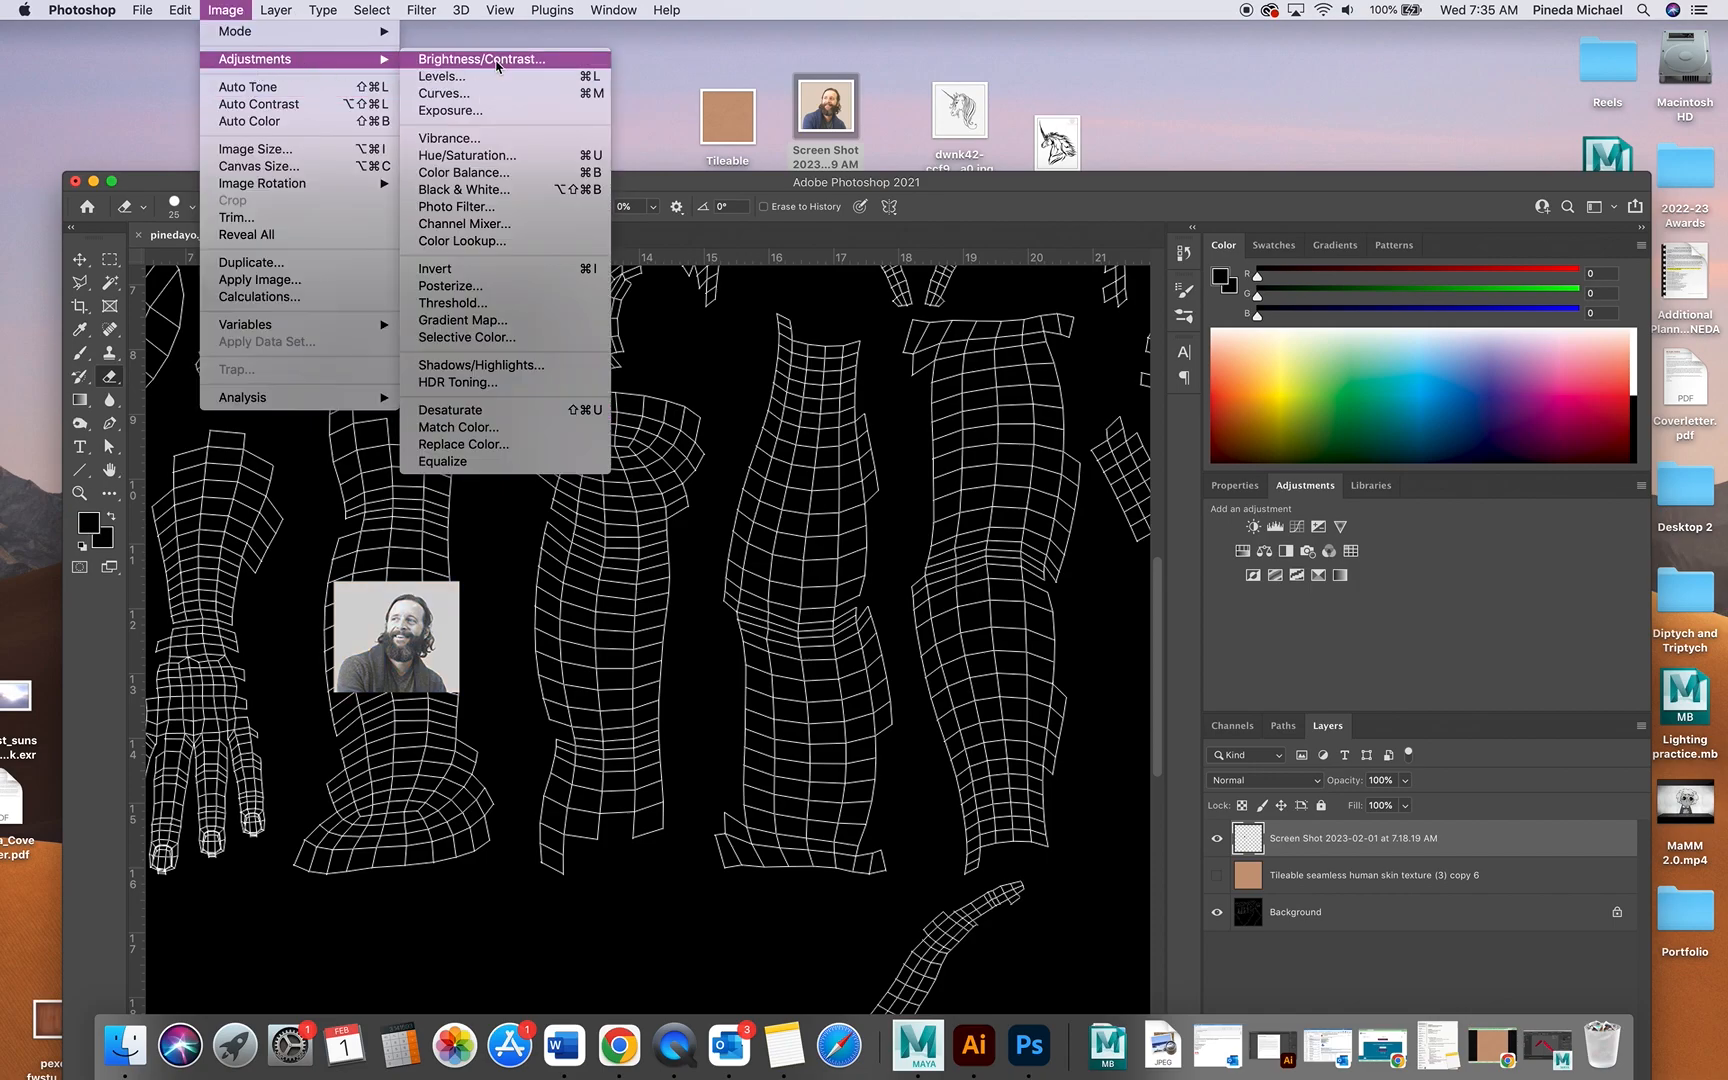
pyautogui.click(495, 62)
pyautogui.moveTo(1301, 264)
pyautogui.mouseDown()
pyautogui.moveTo(1315, 264)
pyautogui.moveTo(1287, 264)
pyautogui.moveTo(1327, 298)
pyautogui.moveTo(1302, 265)
pyautogui.mouseUp()
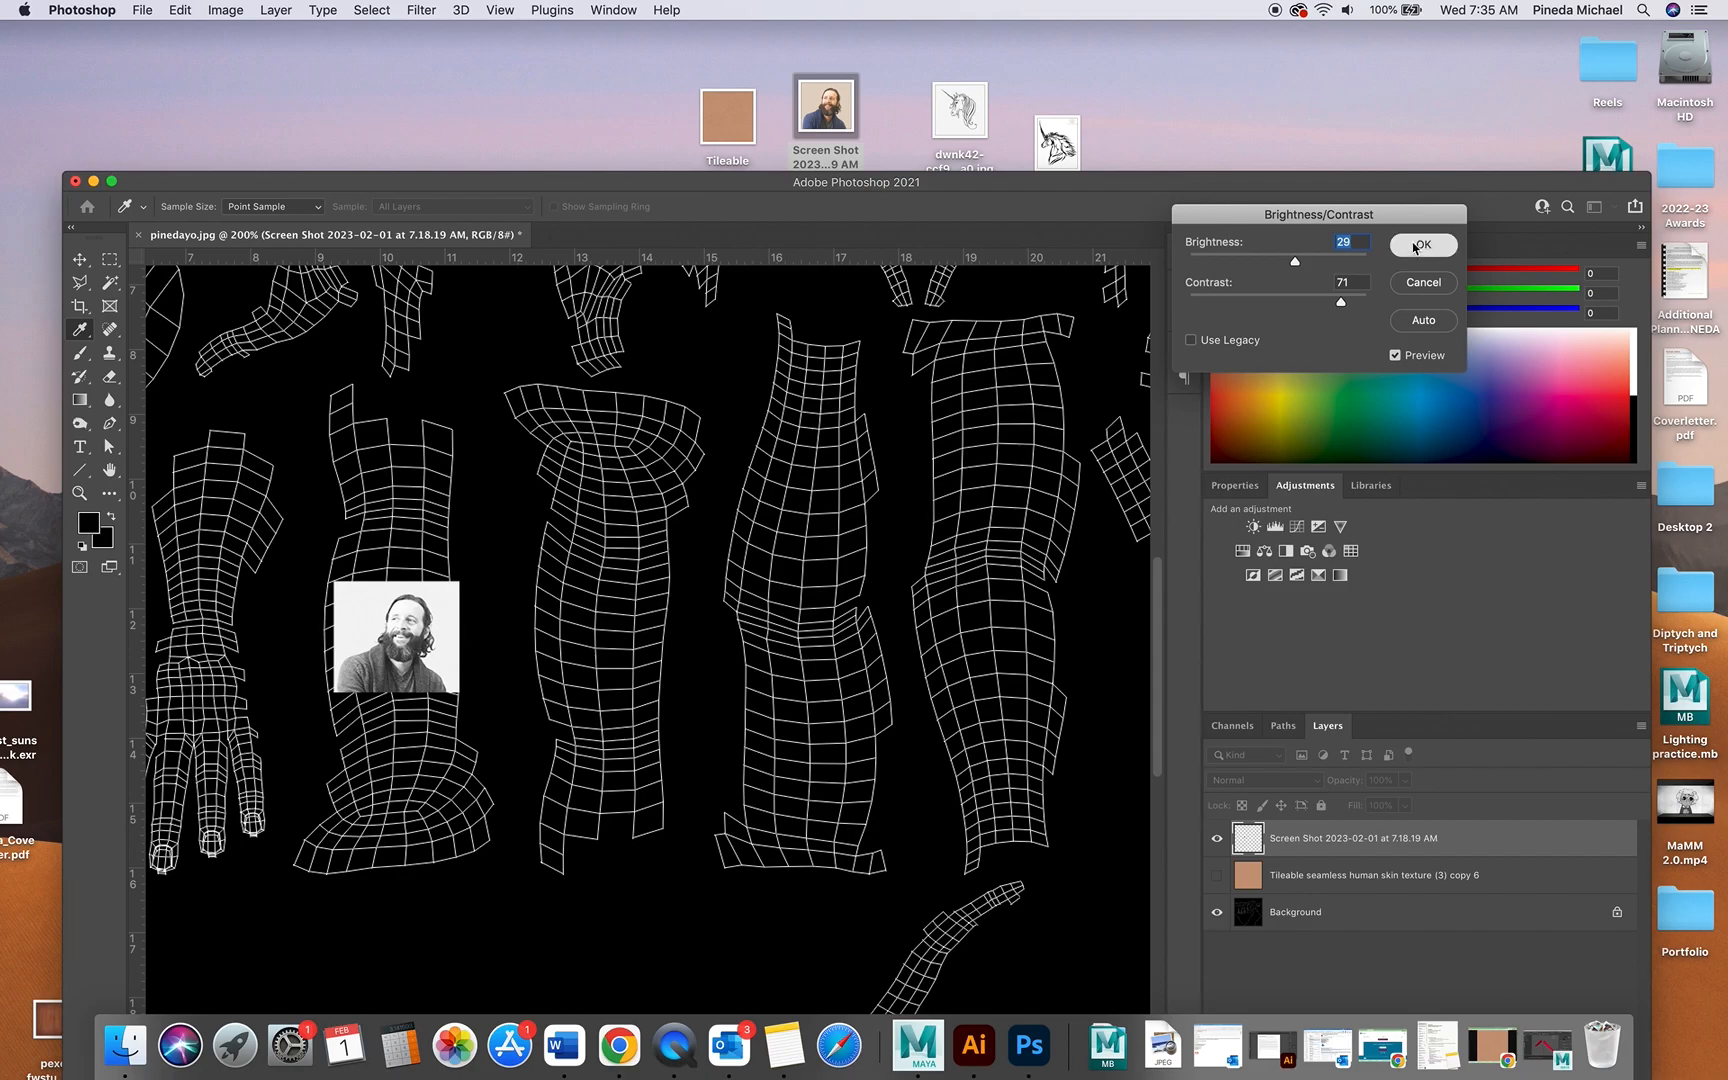
pyautogui.click(1423, 244)
pyautogui.press('e')
pyautogui.click(84, 262)
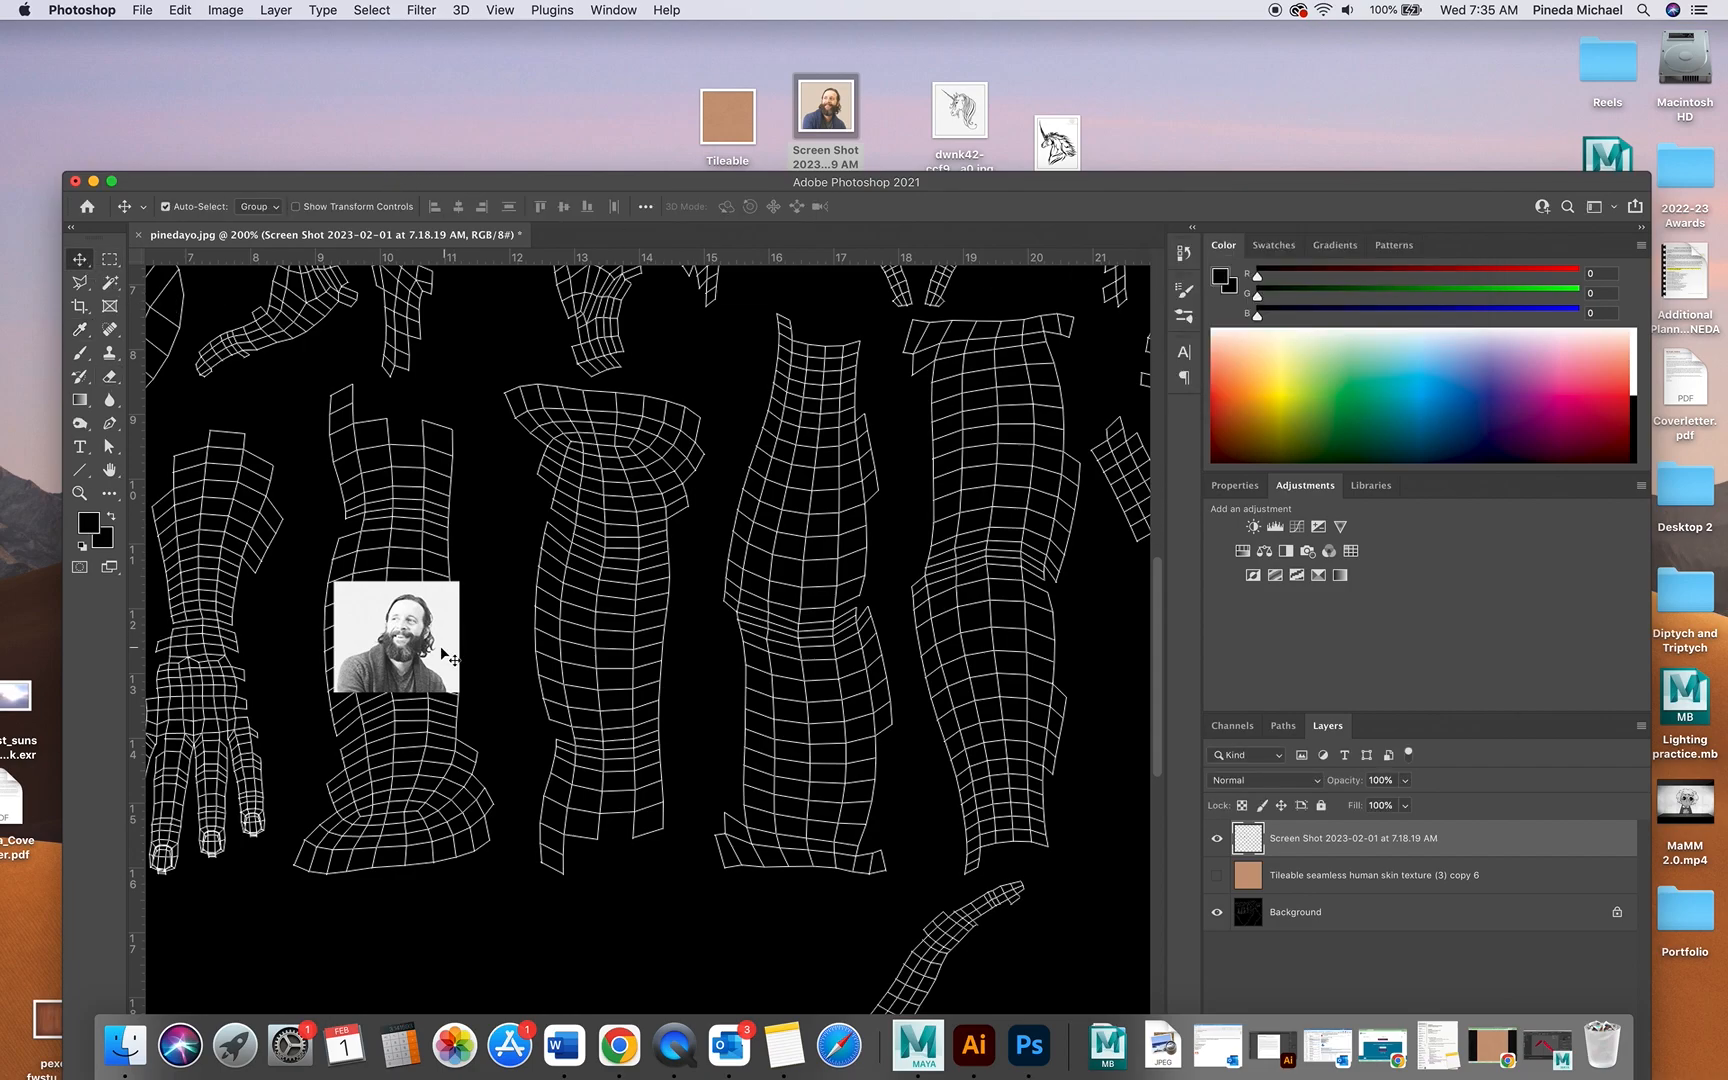
# - Show the skin texture layer and set the portrait layer's blend mode to Multiply
pyautogui.click(79, 492)
pyautogui.click(505, 636)
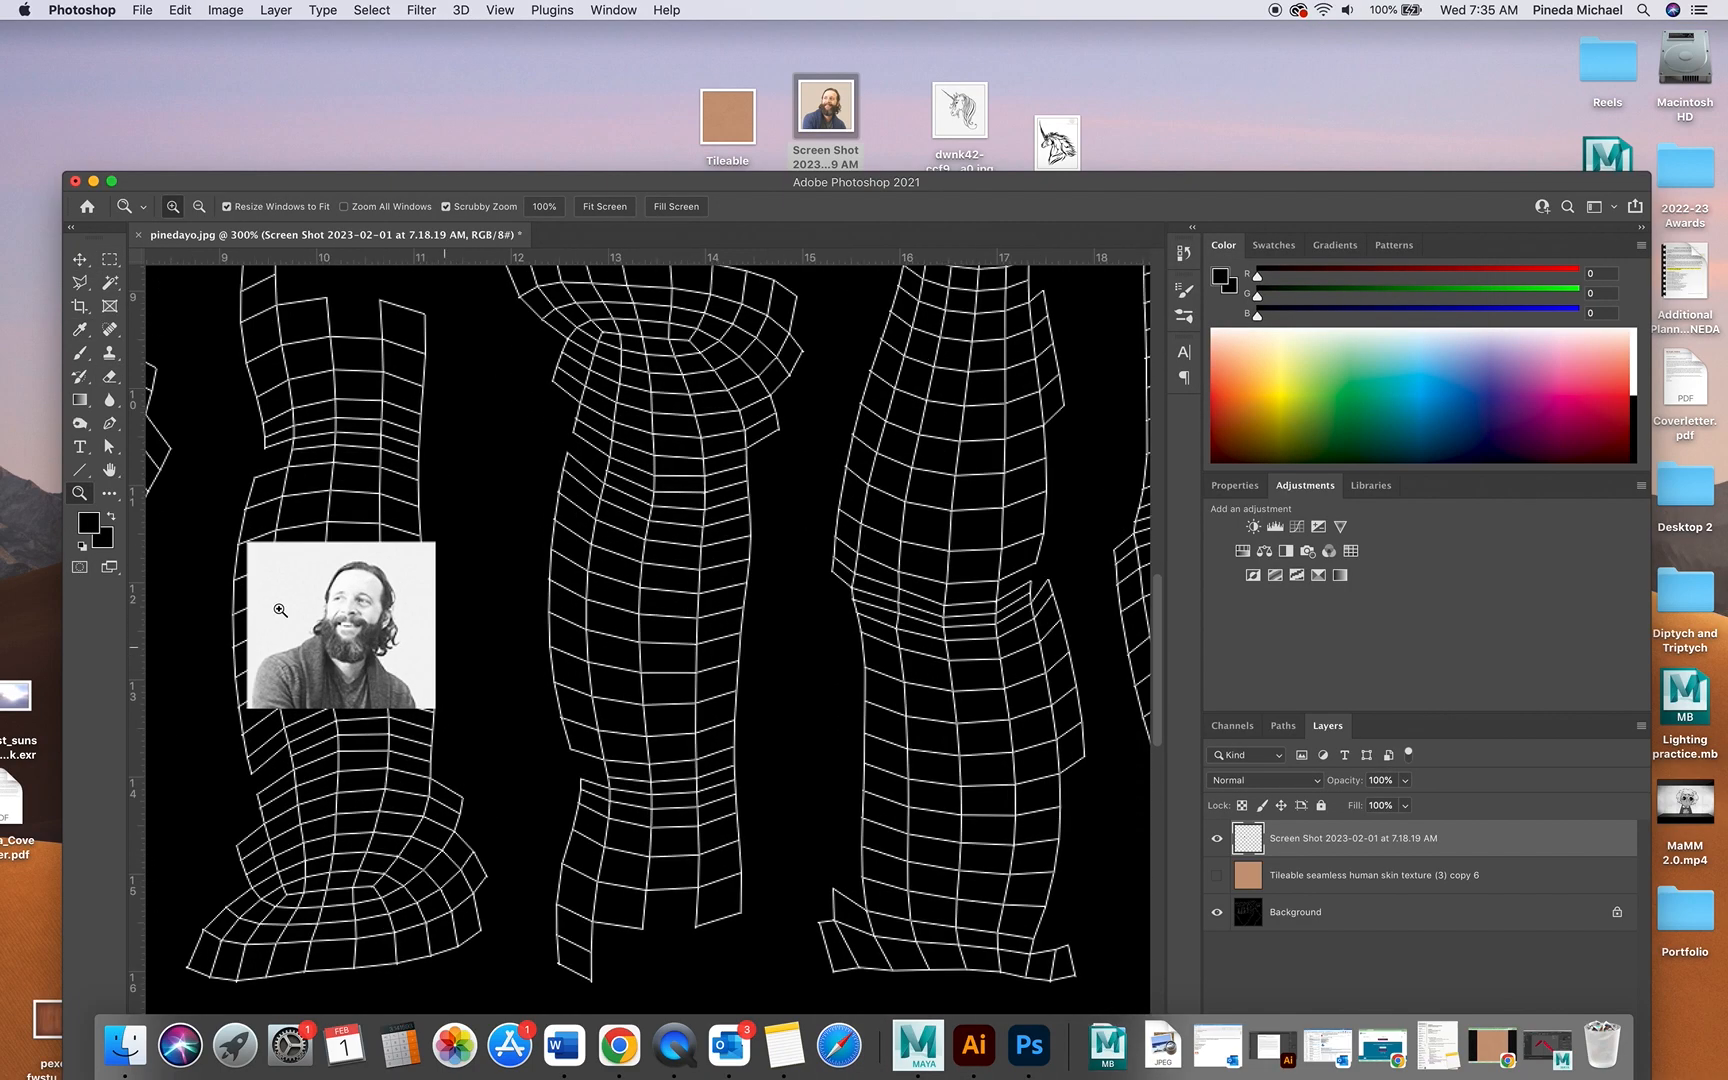
pyautogui.click(323, 635)
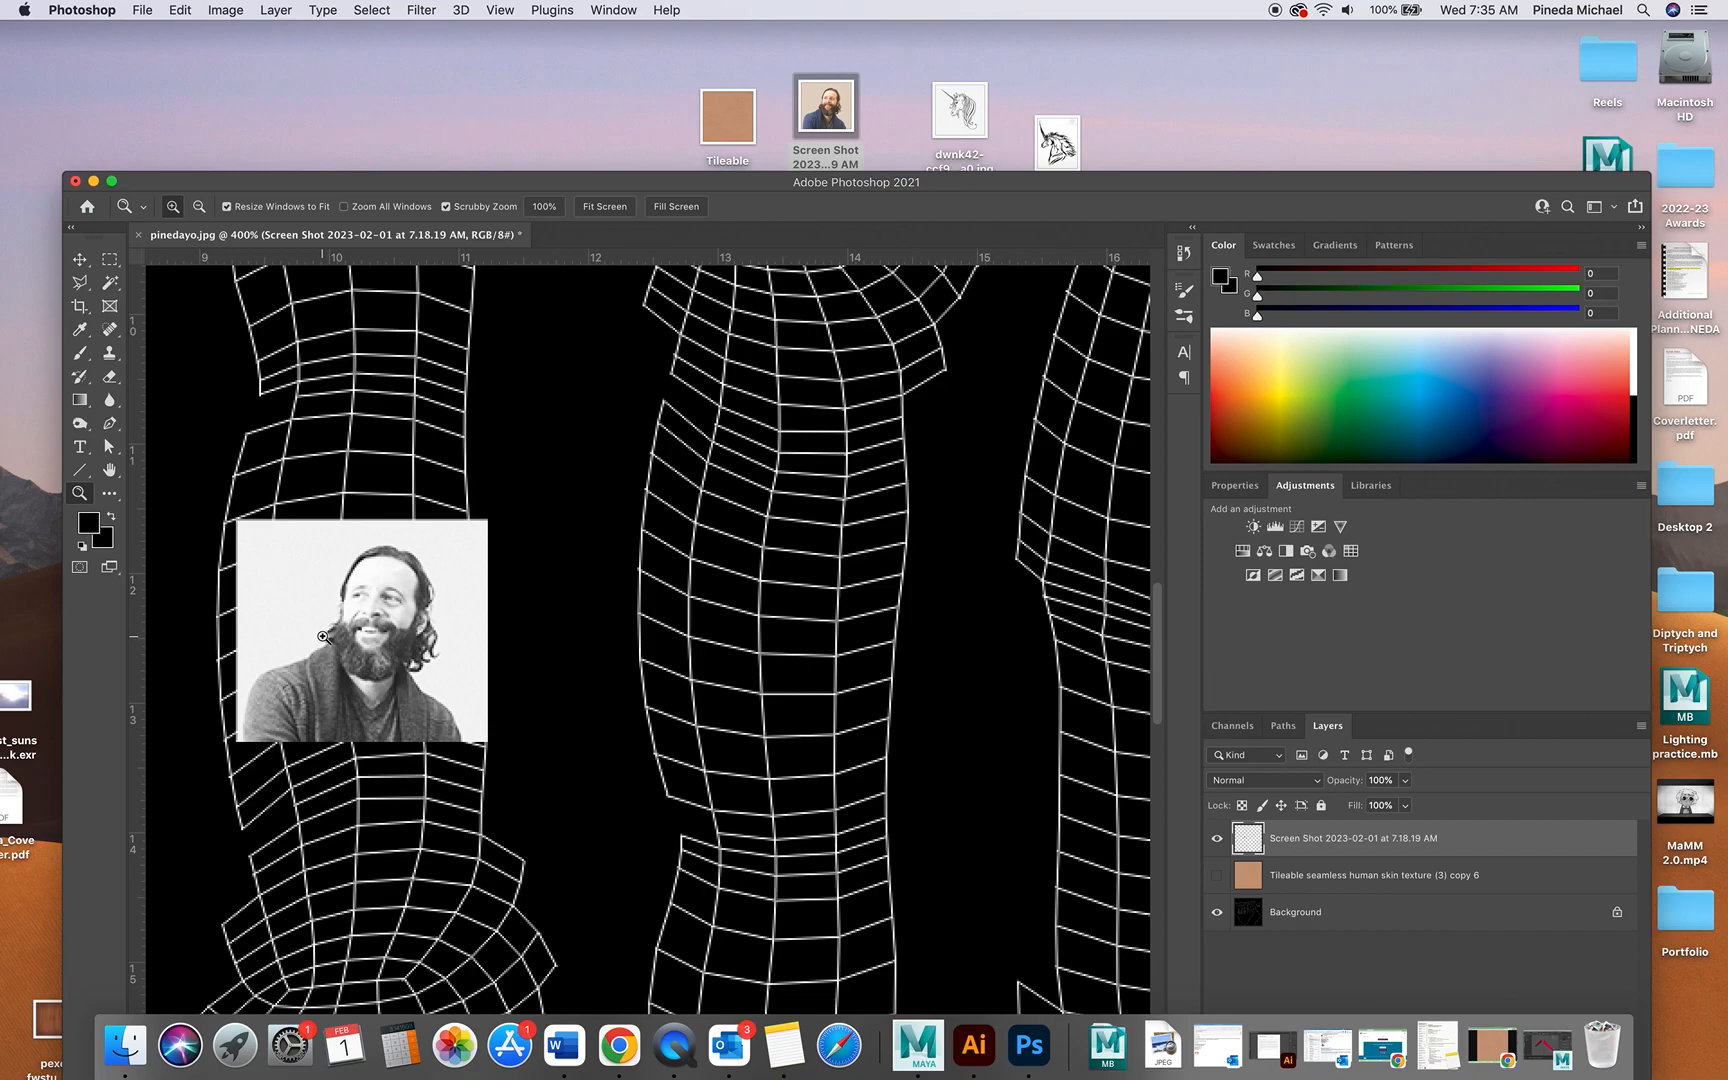
pyautogui.click(1216, 875)
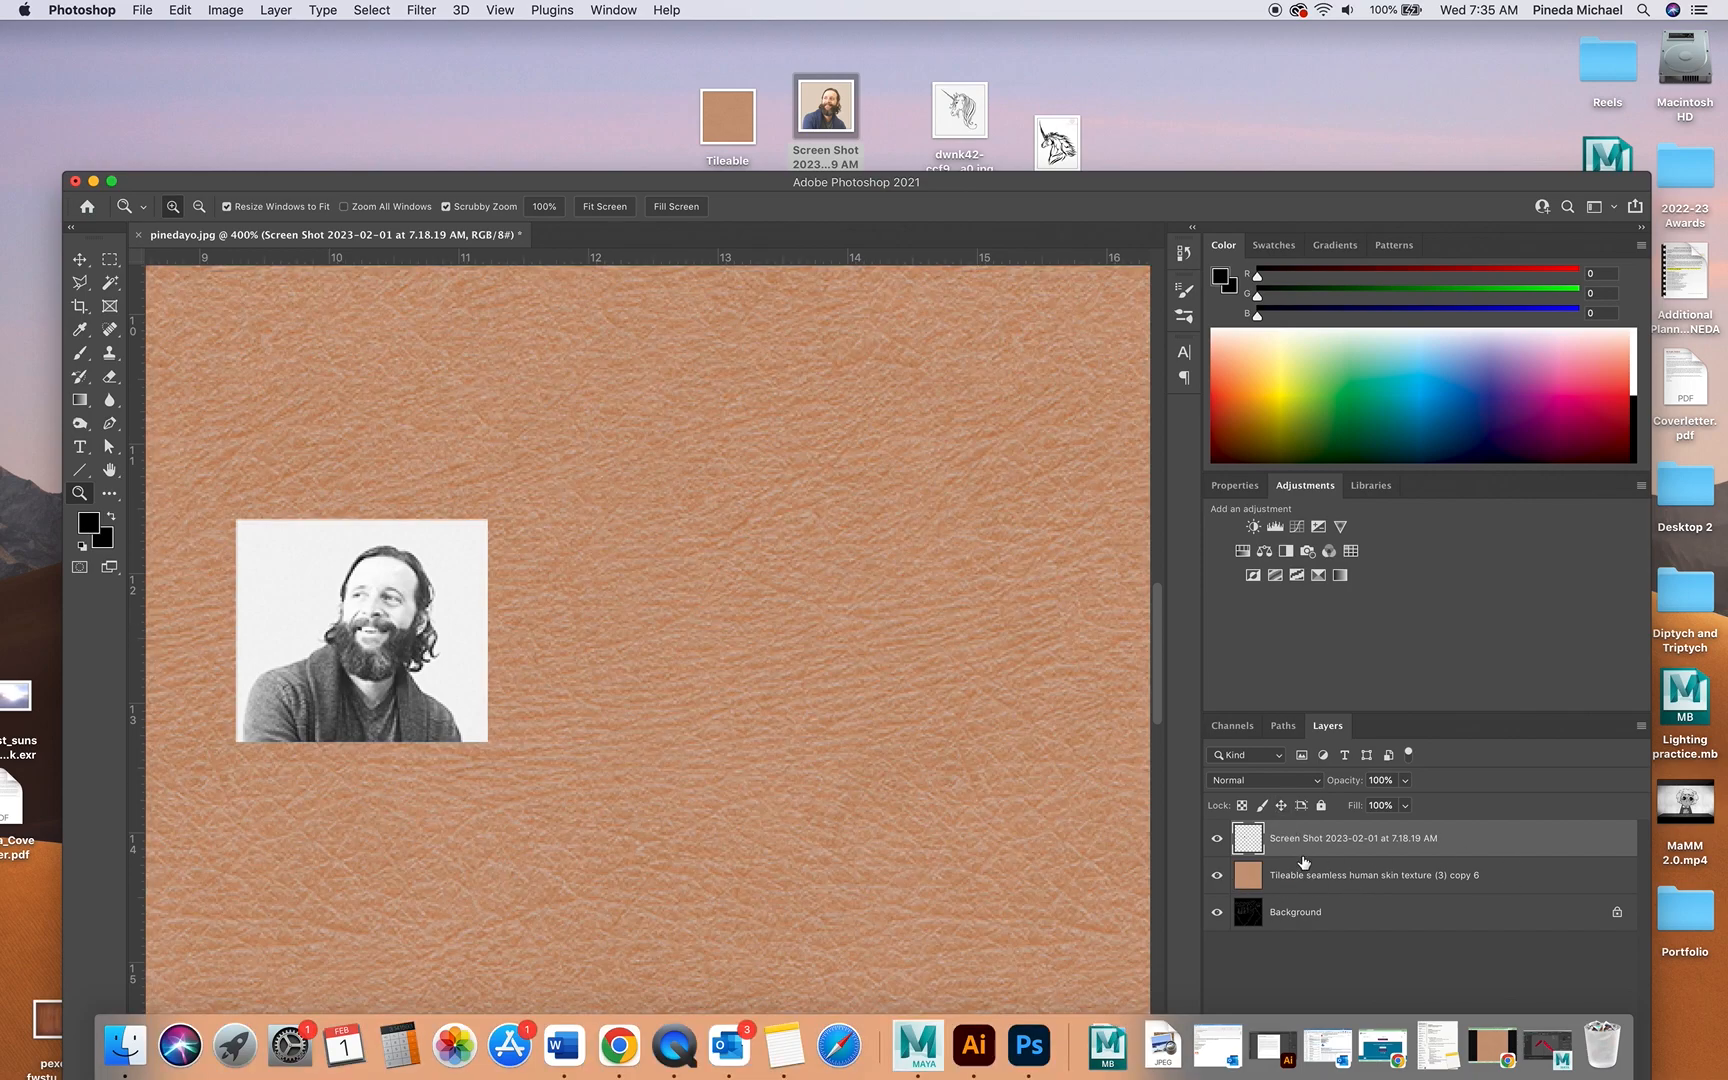
pyautogui.click(1264, 781)
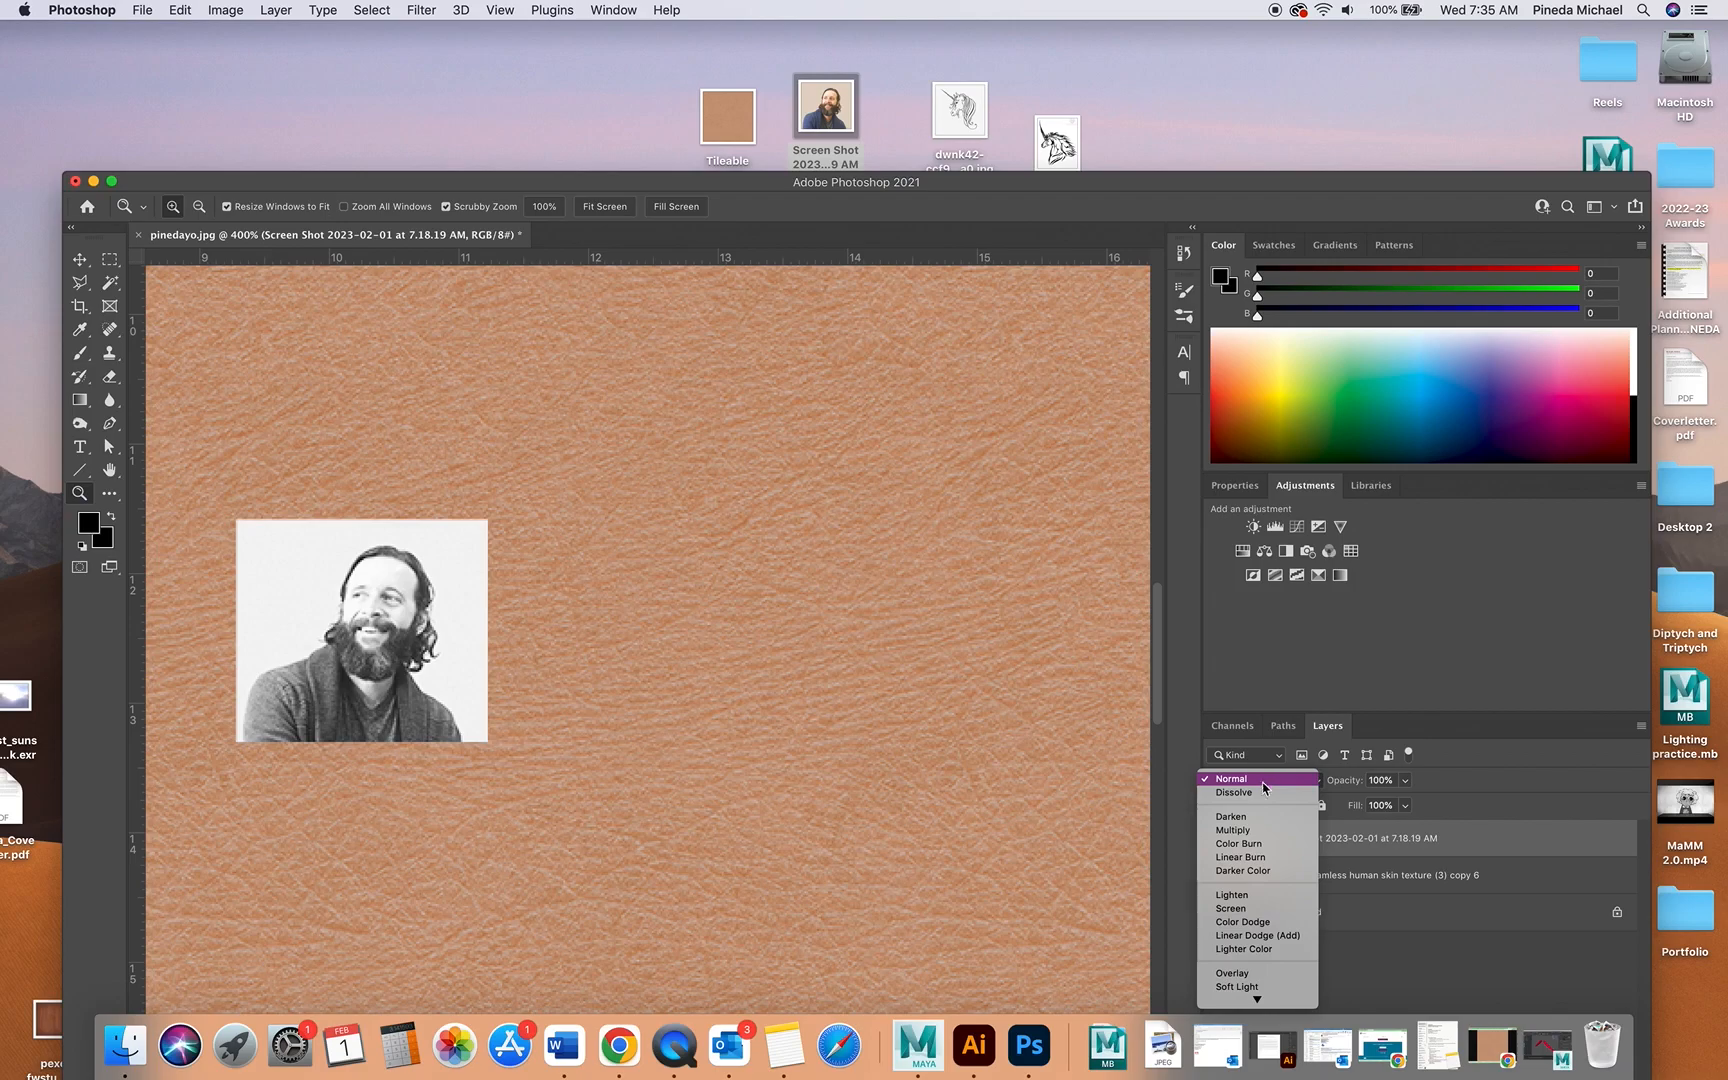
pyautogui.click(1254, 831)
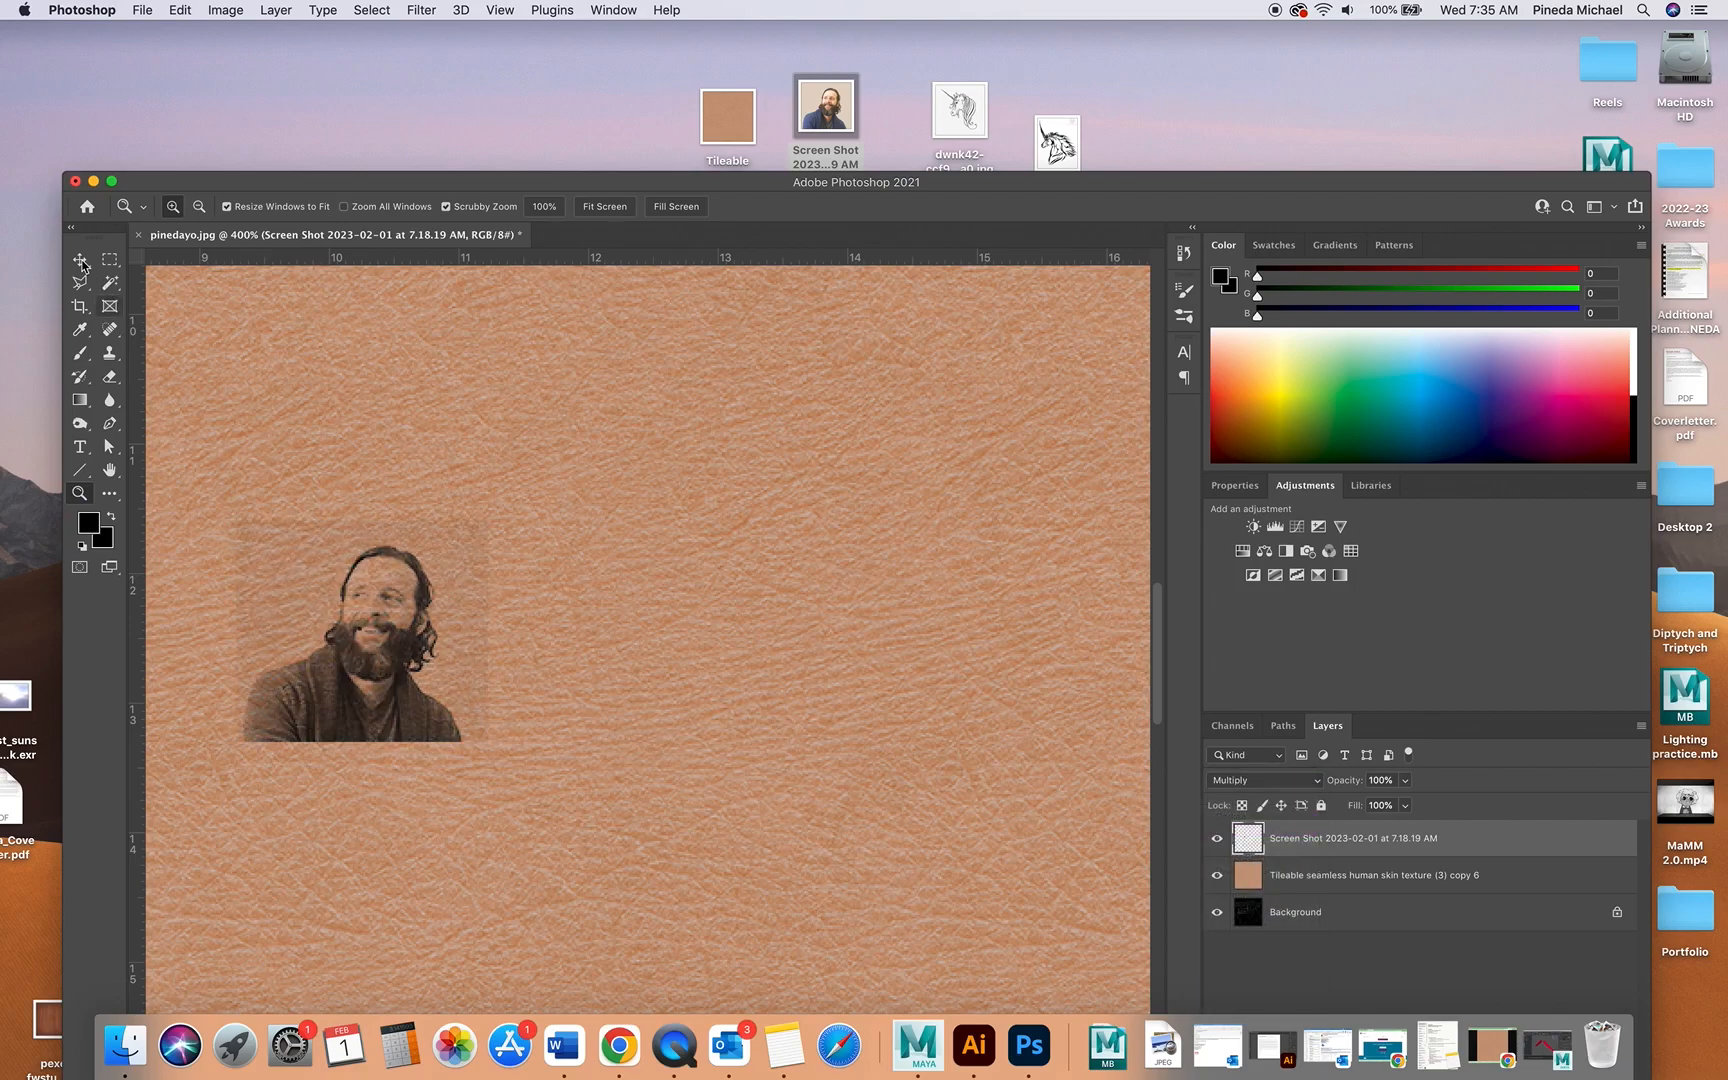
# - Apply a second Brightness/Contrast adjustment to the multiplied portrait to strengthen its dark tones against the skin
pyautogui.click(78, 258)
pyautogui.click(204, 10)
pyautogui.moveTo(180, 10)
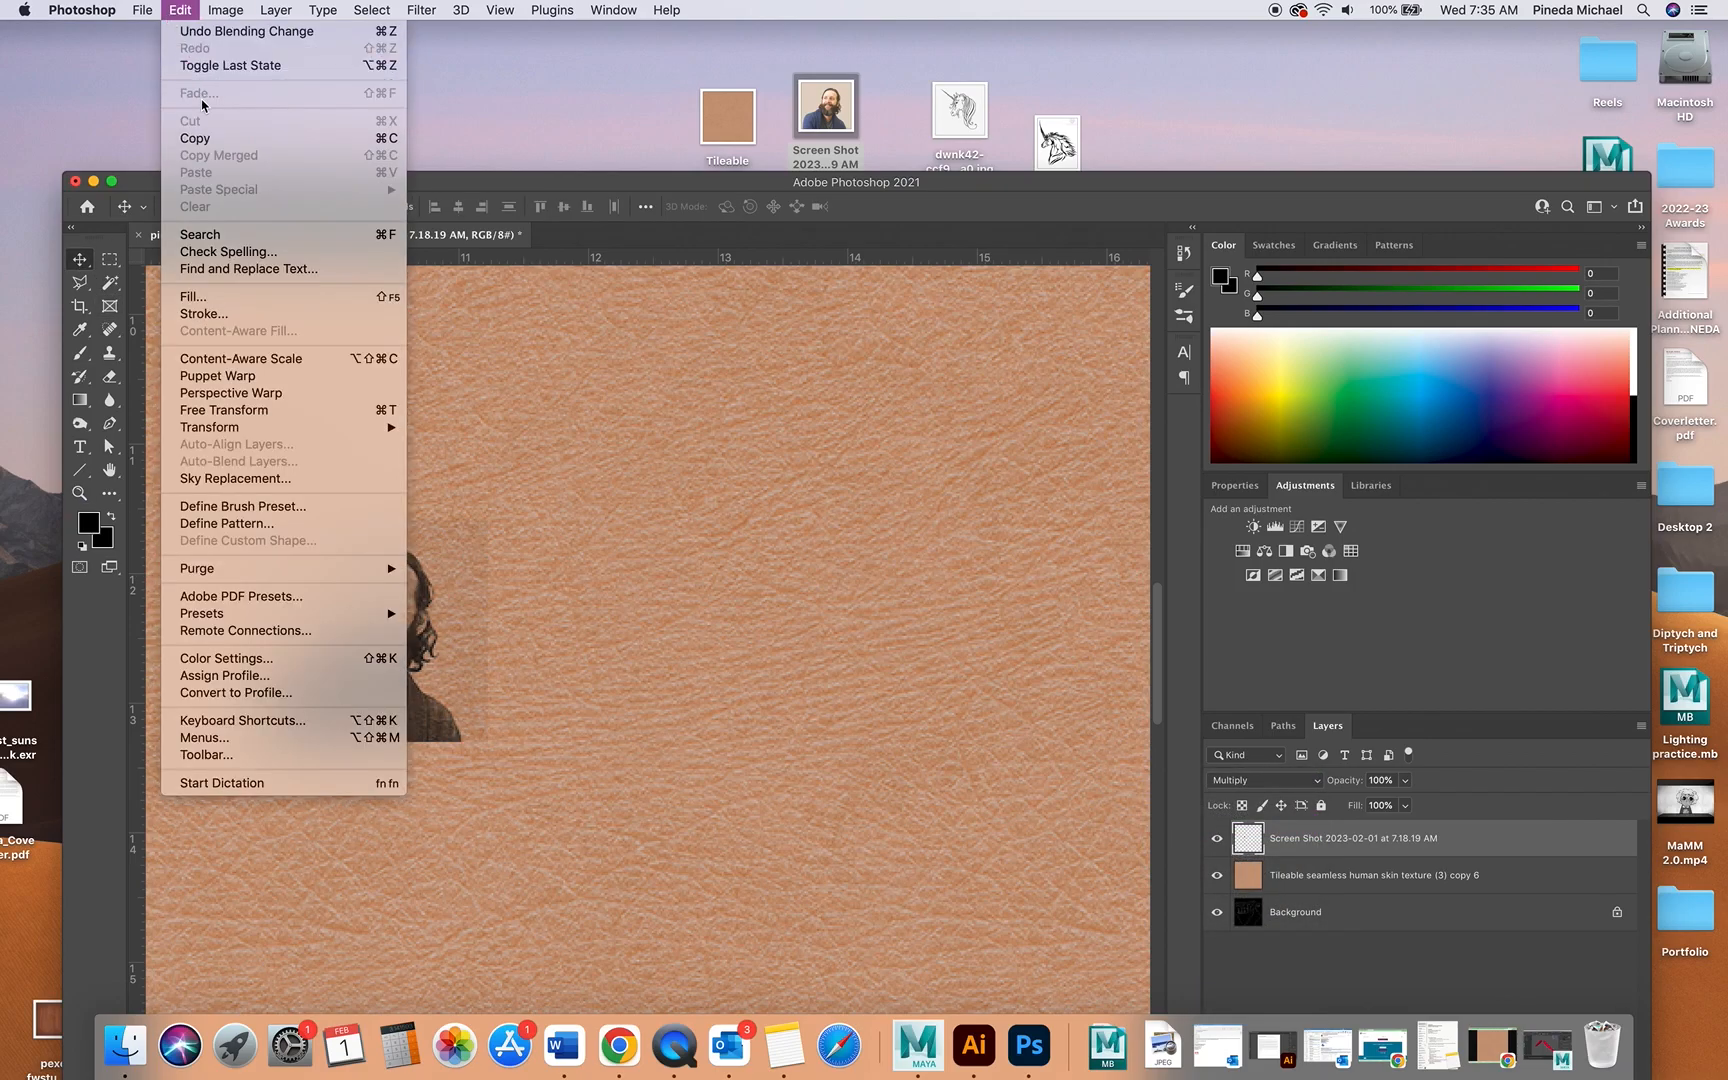
pyautogui.moveTo(244, 63)
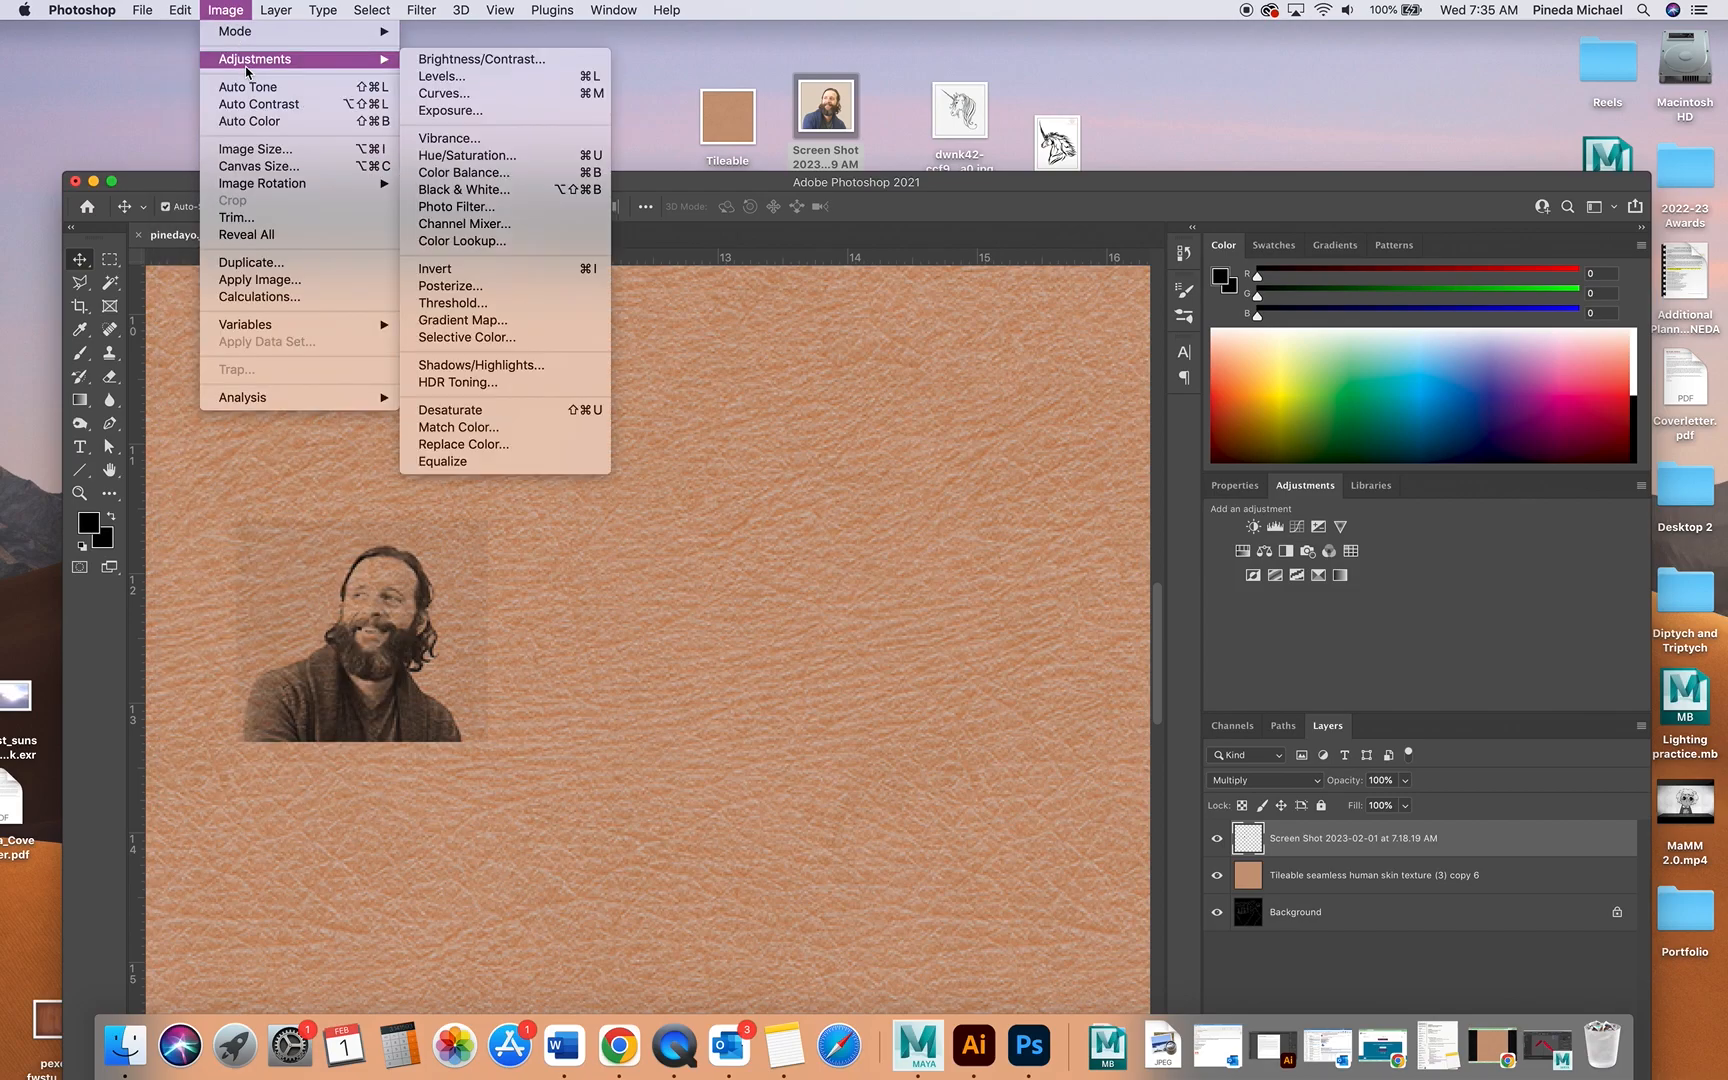
pyautogui.click(519, 61)
pyautogui.moveTo(1290, 262)
pyautogui.mouseDown()
pyautogui.moveTo(1340, 299)
pyautogui.moveTo(1285, 270)
pyautogui.mouseUp()
pyautogui.click(1414, 258)
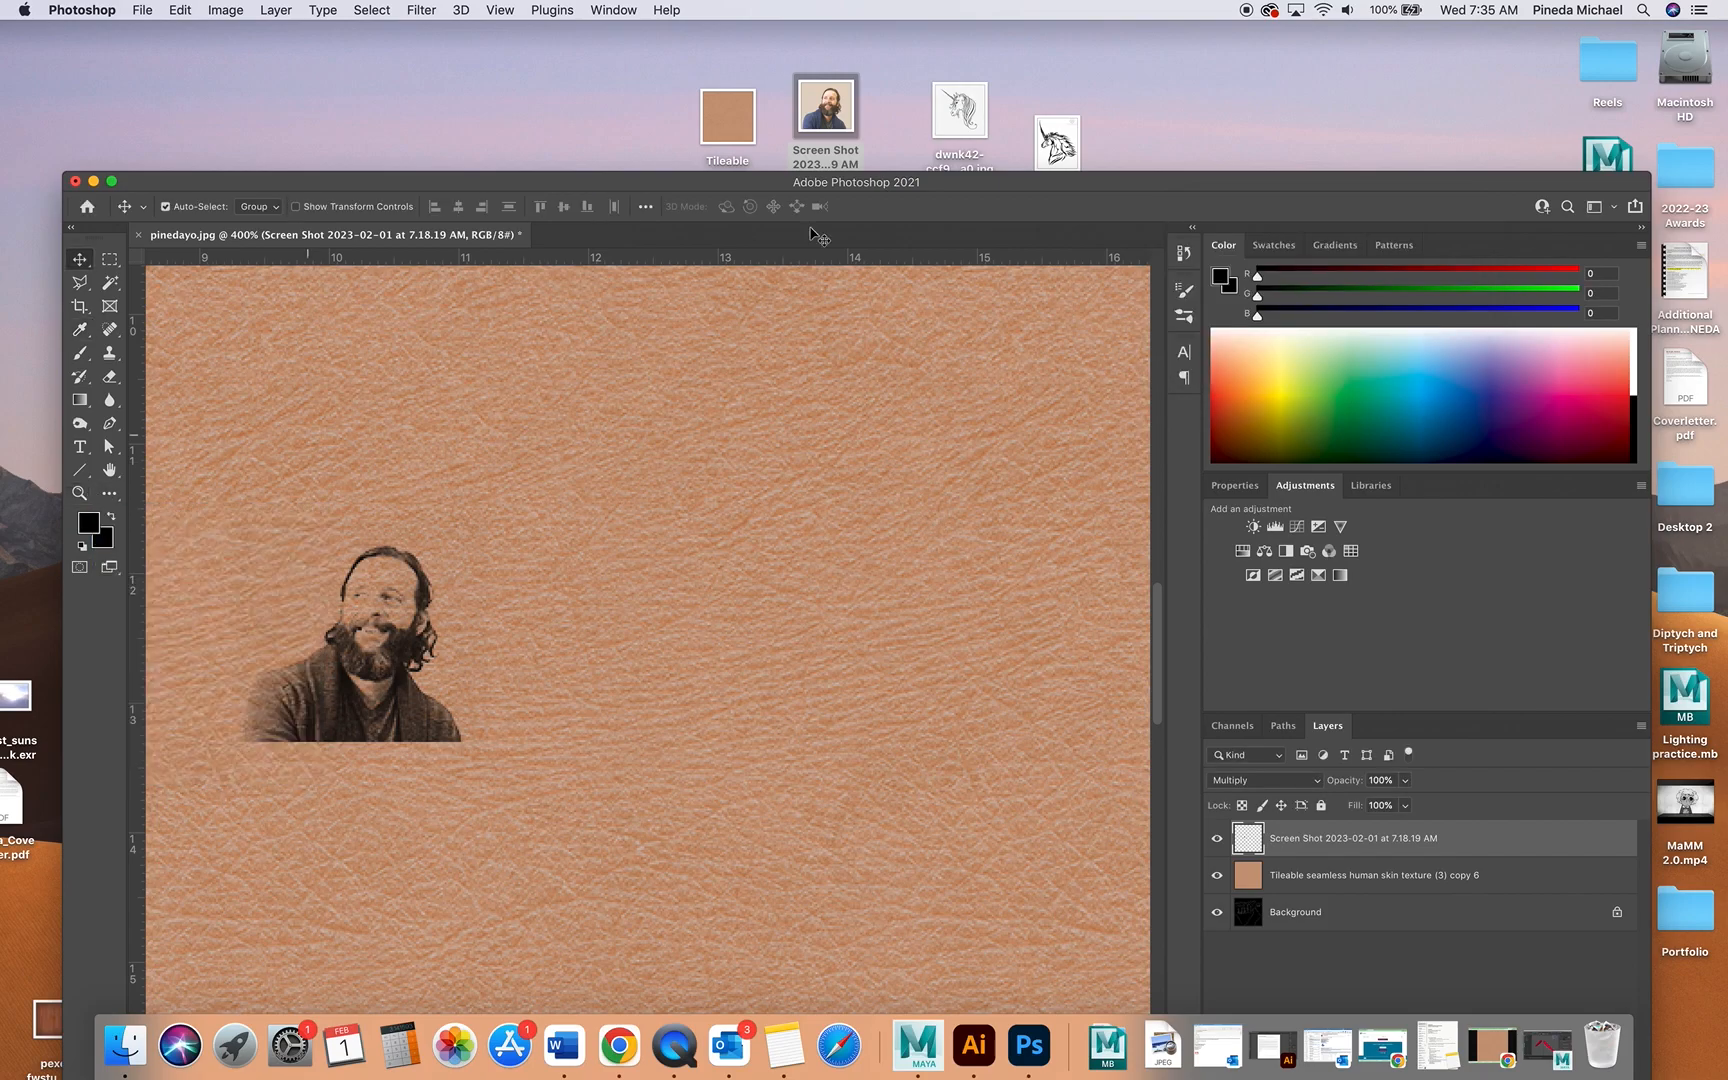
# - Hide the portrait and skin layers and place the desktop's line-drawn unicorn image (dwnk42) over the UV shells
pyautogui.click(1216, 848)
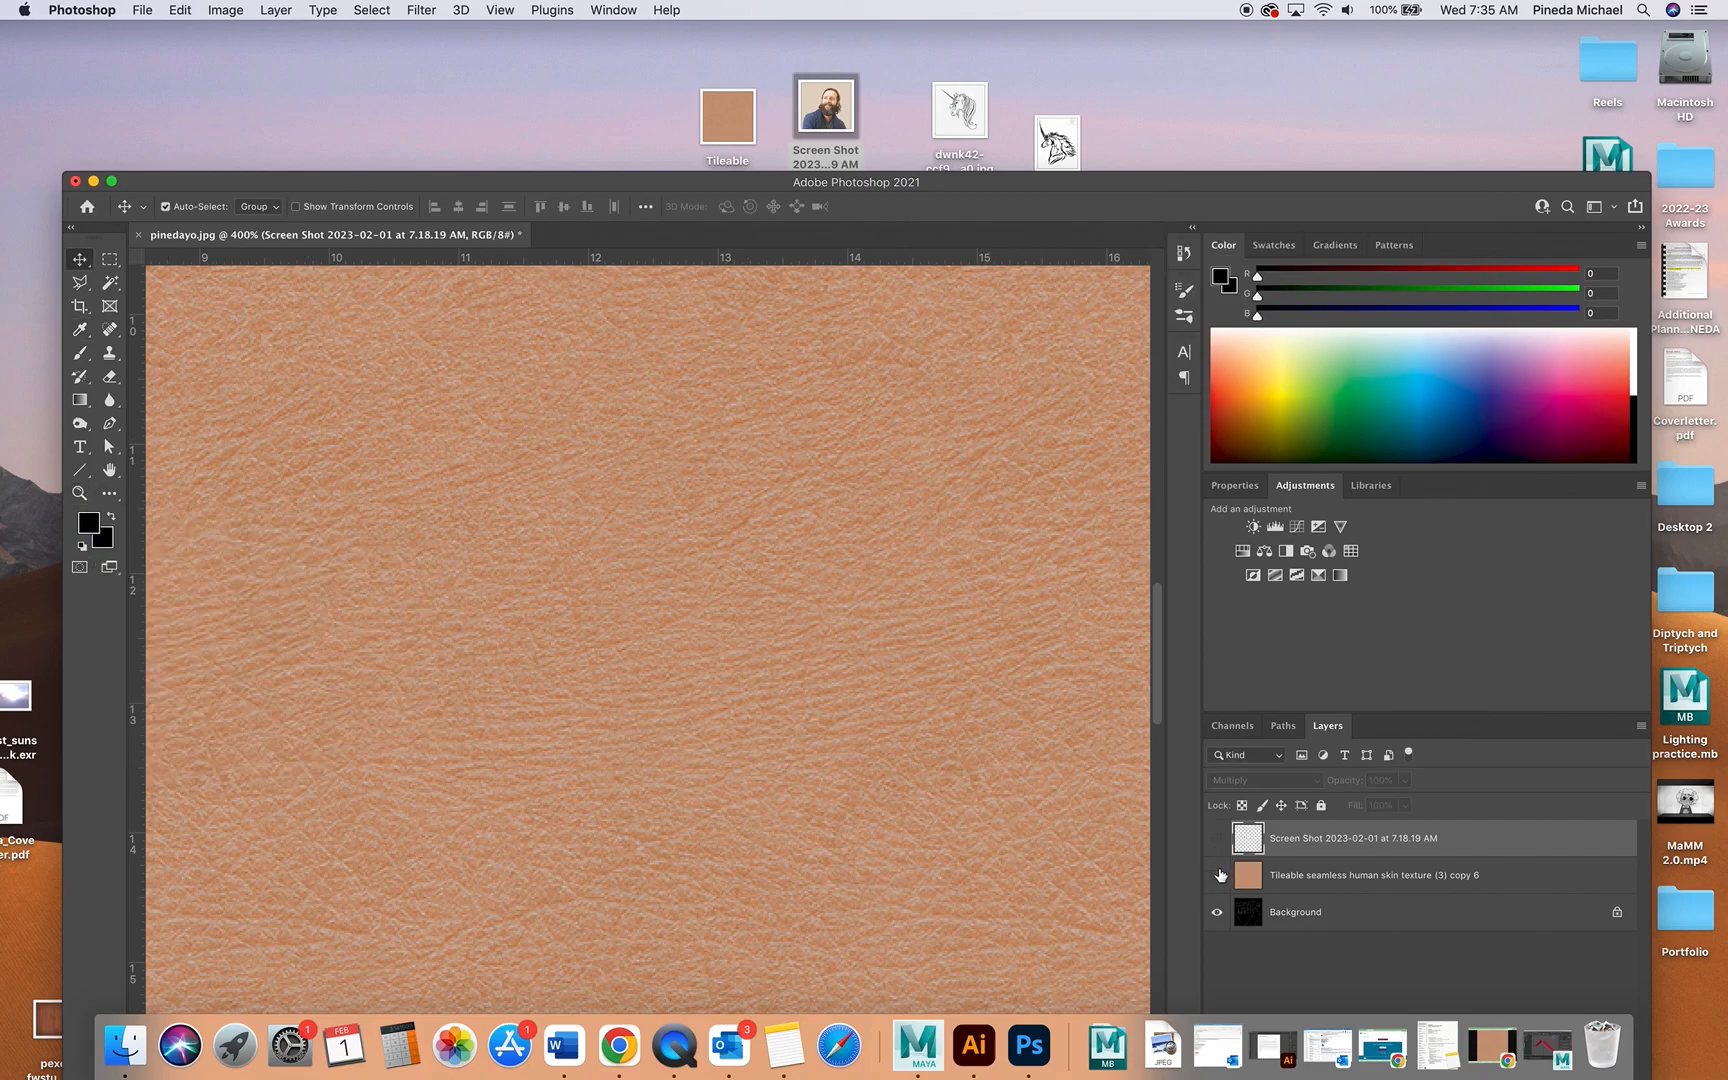
pyautogui.click(1216, 876)
pyautogui.click(79, 493)
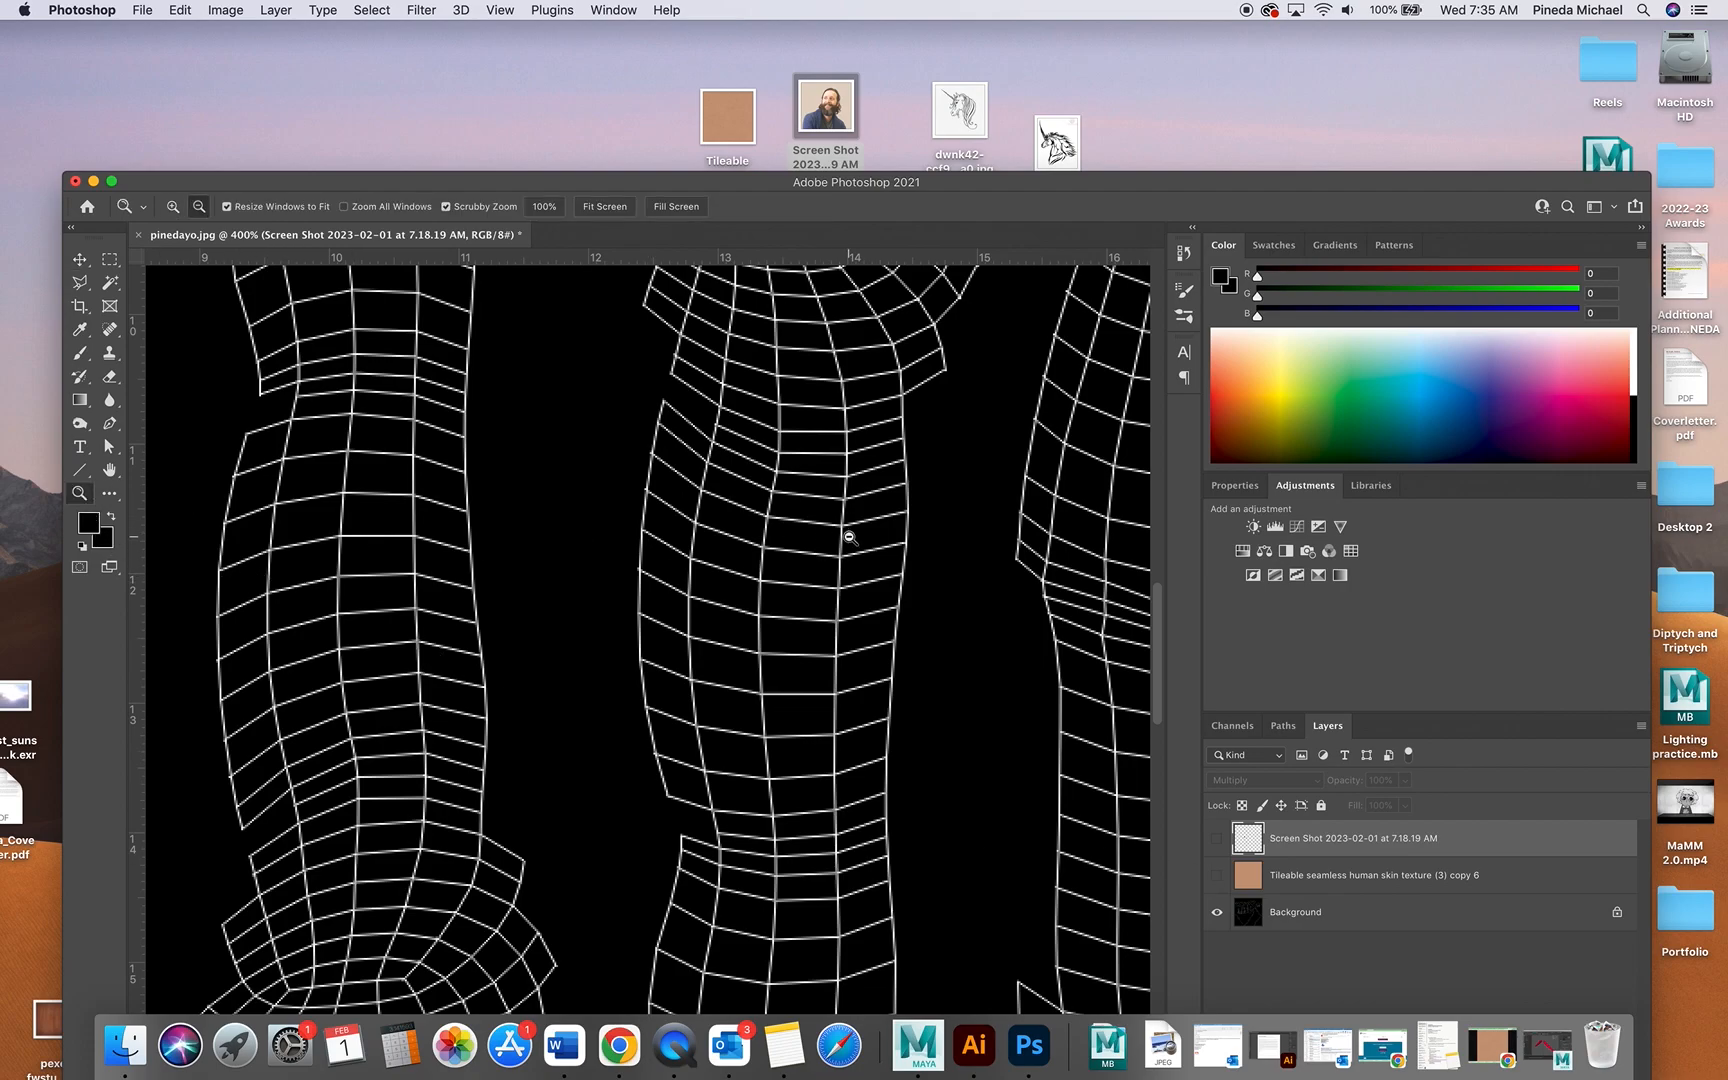
pyautogui.keyDown('alt'); pyautogui.click(845, 528); pyautogui.keyUp('alt')
pyautogui.keyDown('alt'); pyautogui.click(837, 542); pyautogui.keyUp('alt')
pyautogui.click(79, 259)
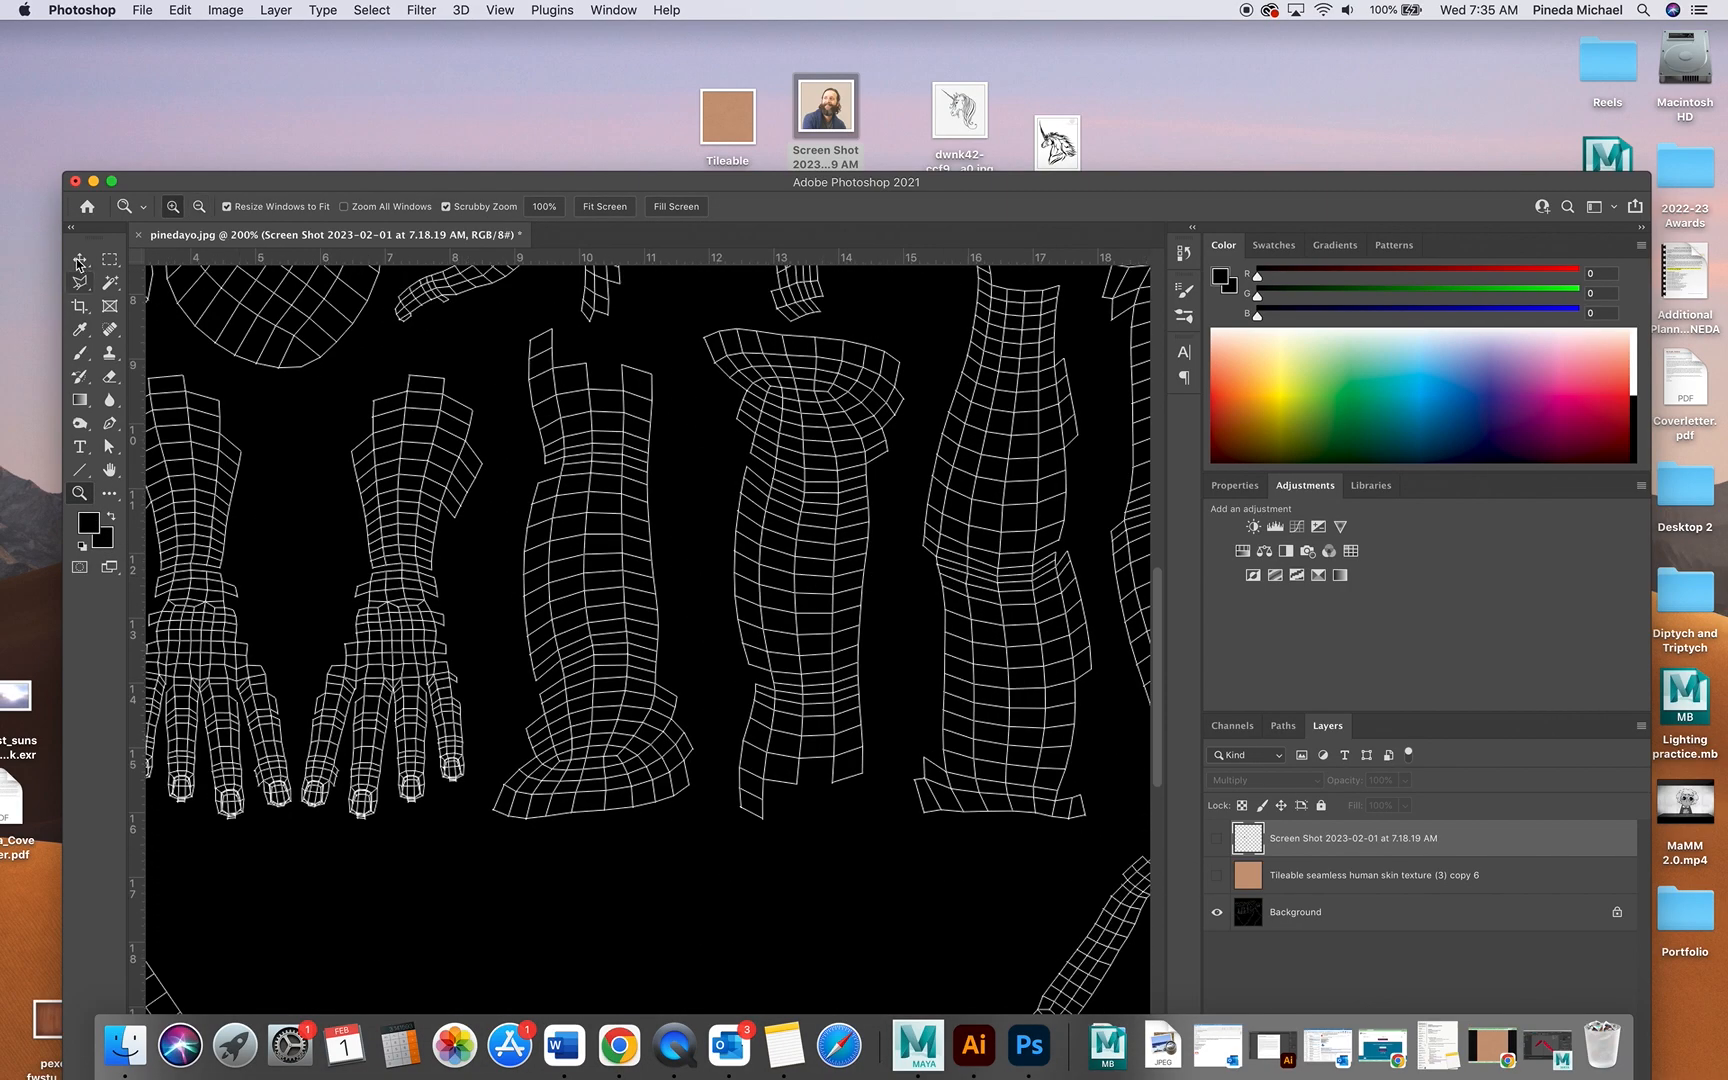
pyautogui.moveTo(954, 125); pyautogui.dragTo(714, 468)
pyautogui.moveTo(693, 660); pyautogui.dragTo(849, 665)
pyautogui.press('Return')
# - Place the desktop's unicorn-tattoo-design image, scaled down, near the hand shells
pyautogui.moveTo(1057, 140); pyautogui.dragTo(495, 545)
pyautogui.moveTo(863, 423); pyautogui.dragTo(720, 595)
pyautogui.moveTo(605, 722); pyautogui.dragTo(439, 606)
pyautogui.hscroll(-10, 580, 616)
pyautogui.press('Return')
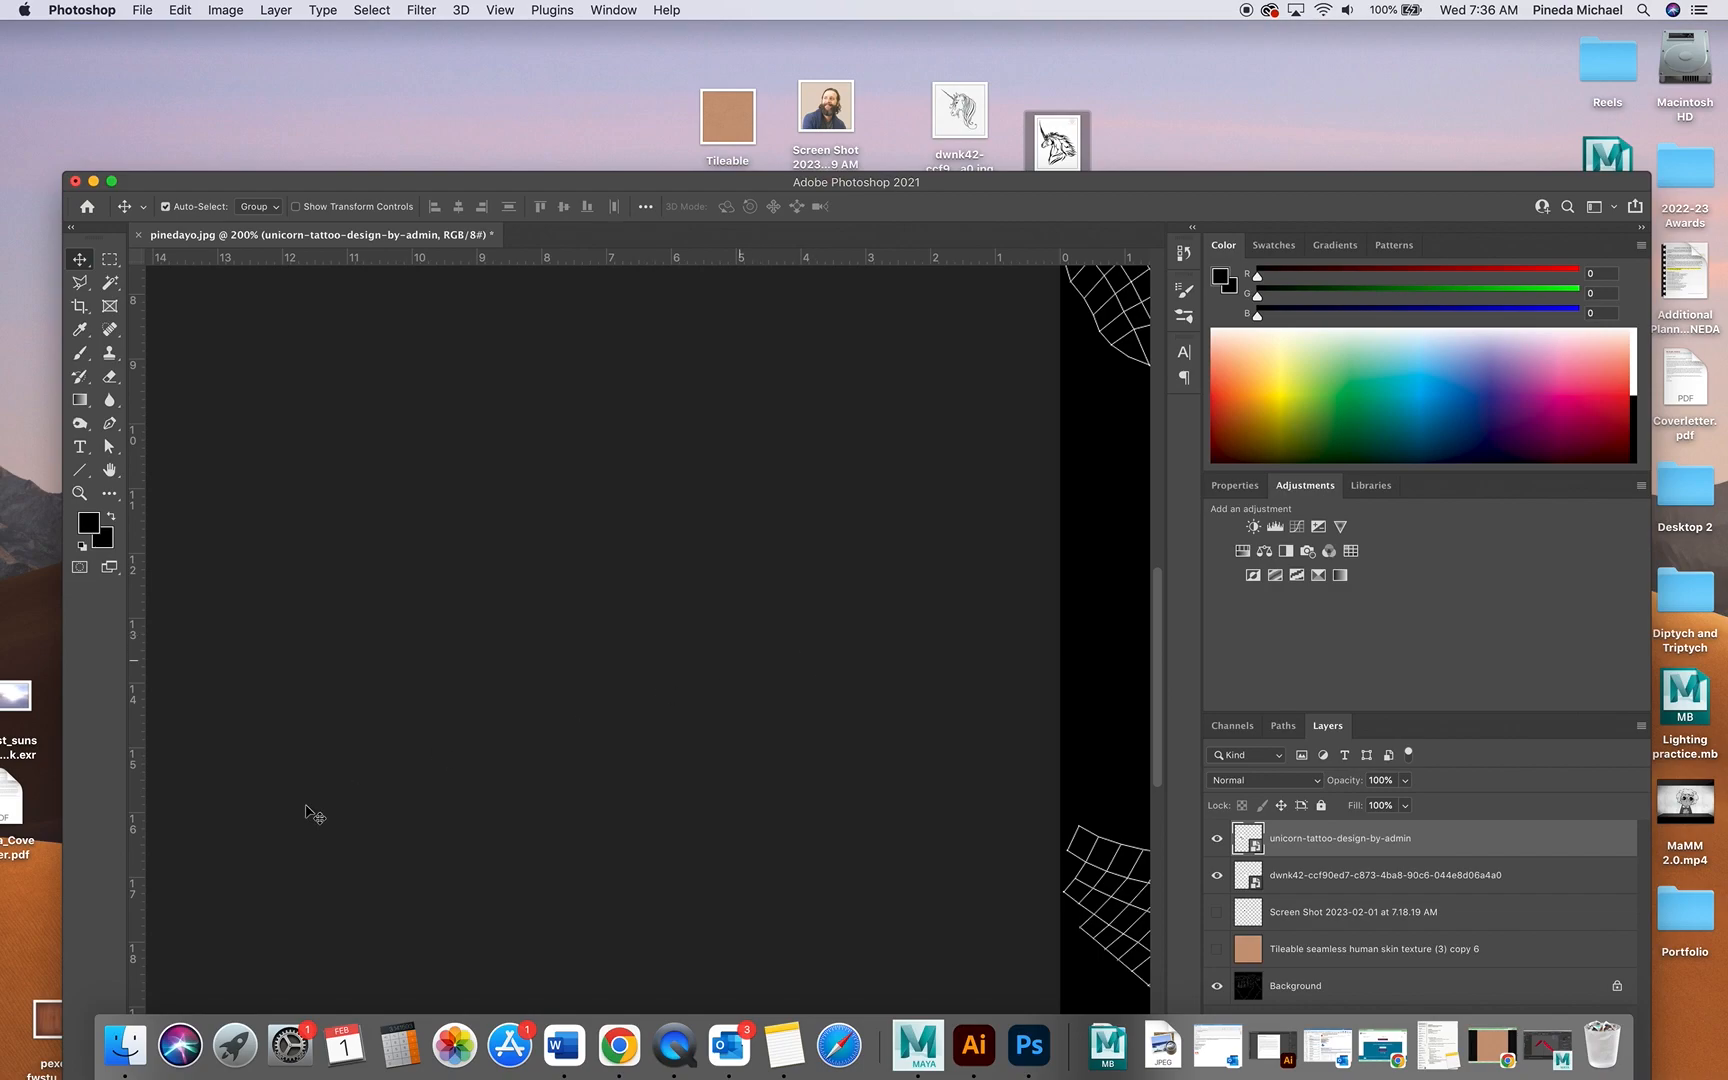
# - Scale the bold unicorn tattoo design down further and move it onto the second limb shell beside the hands
pyautogui.moveTo(292, 182); pyautogui.dragTo(233, 32)
pyautogui.click(22, 343)
pyautogui.click(51, 320)
pyautogui.moveTo(730, 456); pyautogui.dragTo(190, 432)
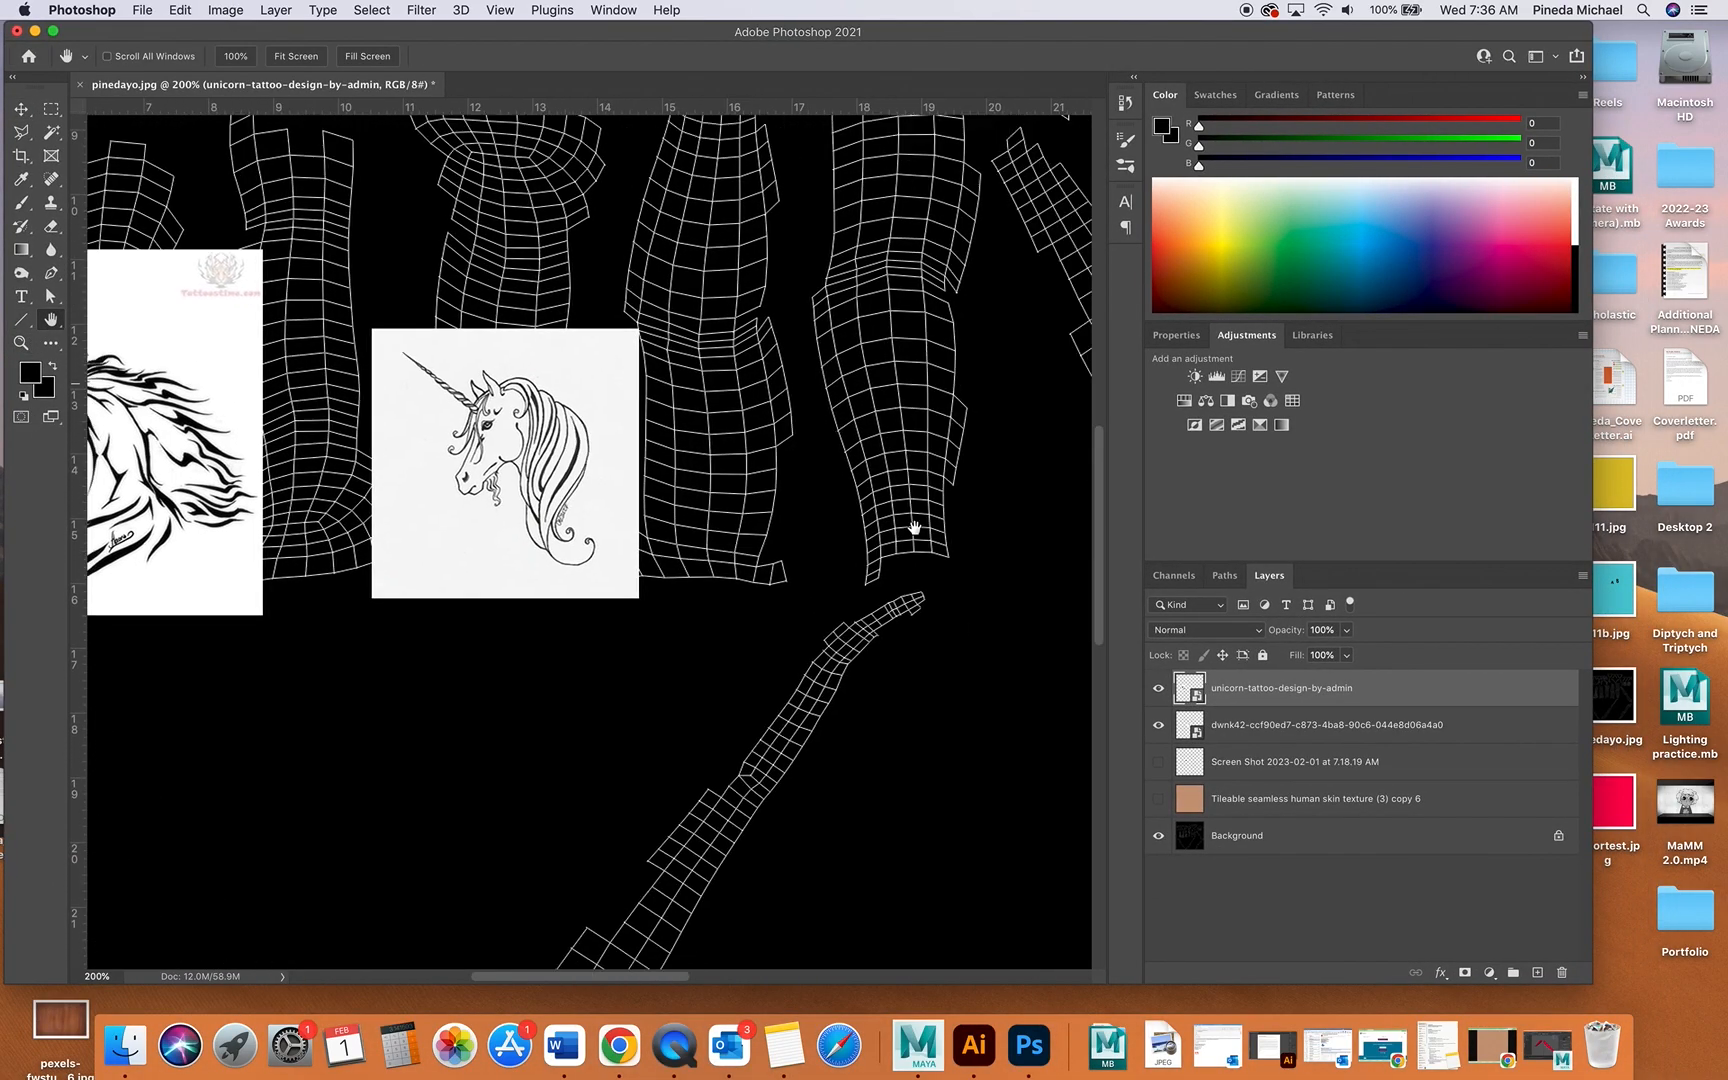
pyautogui.moveTo(915, 527); pyautogui.dragTo(1211, 571)
pyautogui.moveTo(552, 374); pyautogui.dragTo(383, 327)
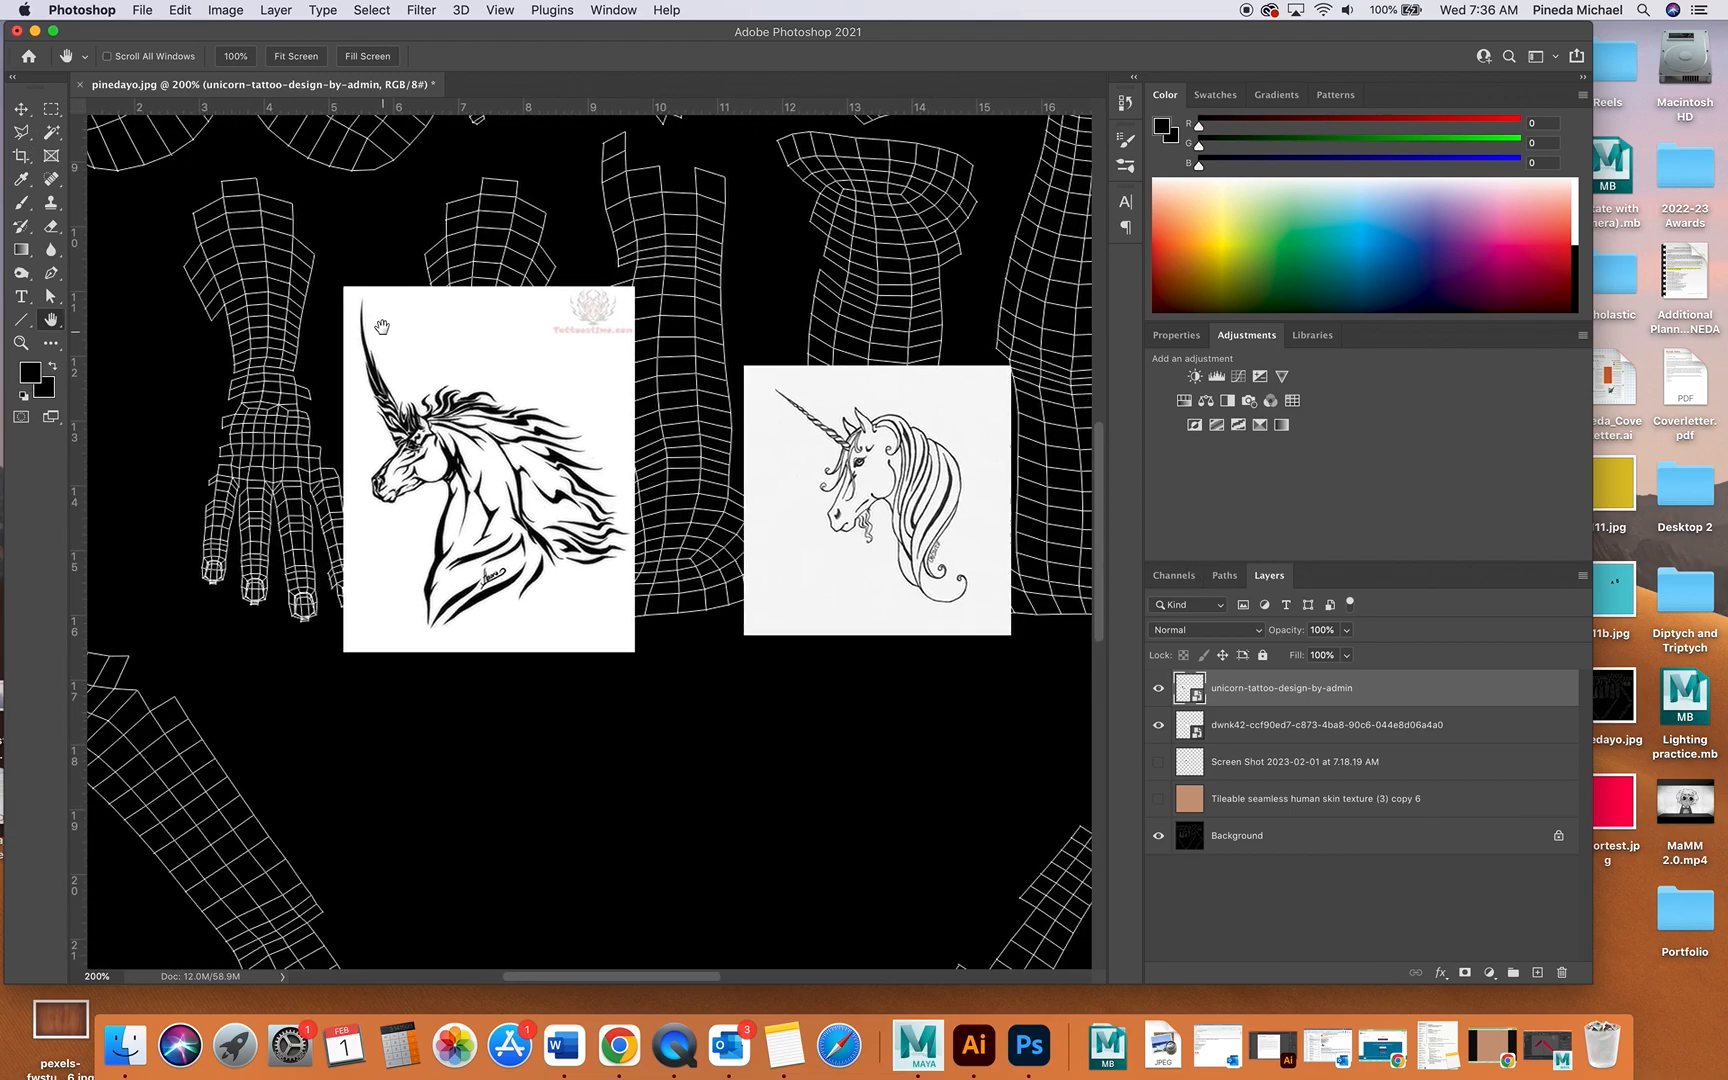
pyautogui.click(22, 109)
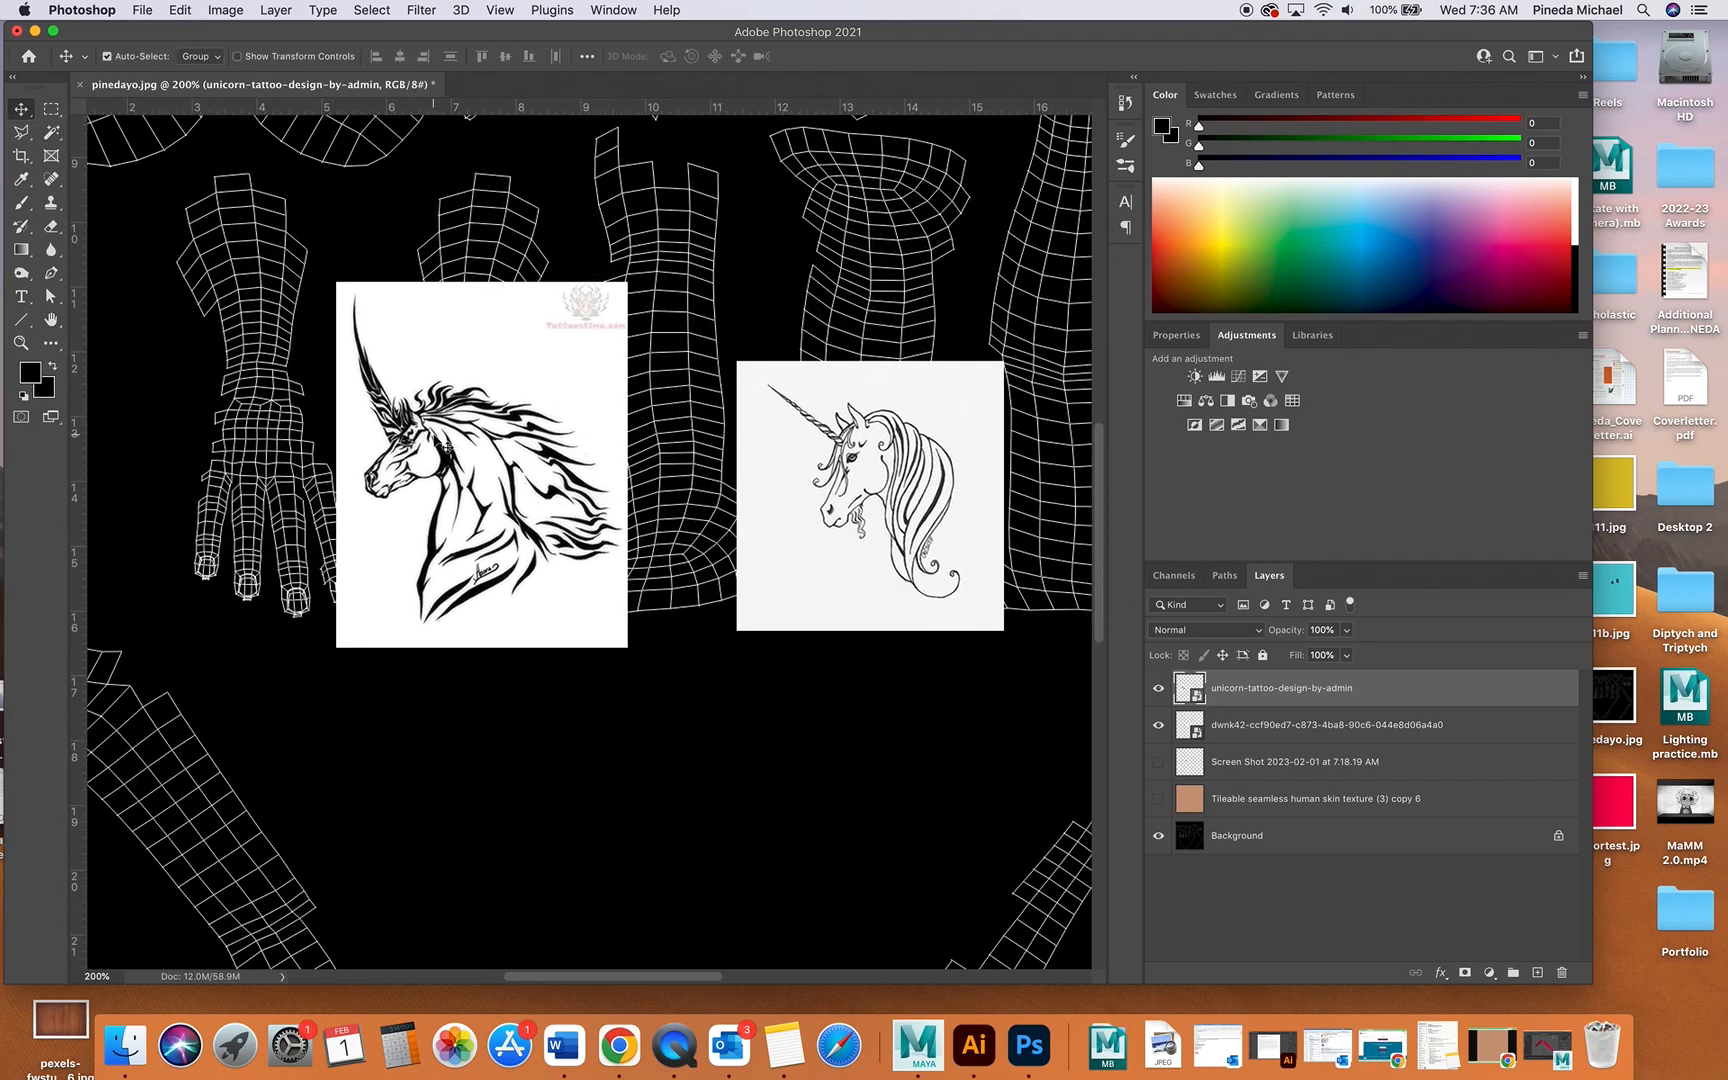
pyautogui.press('super+t')
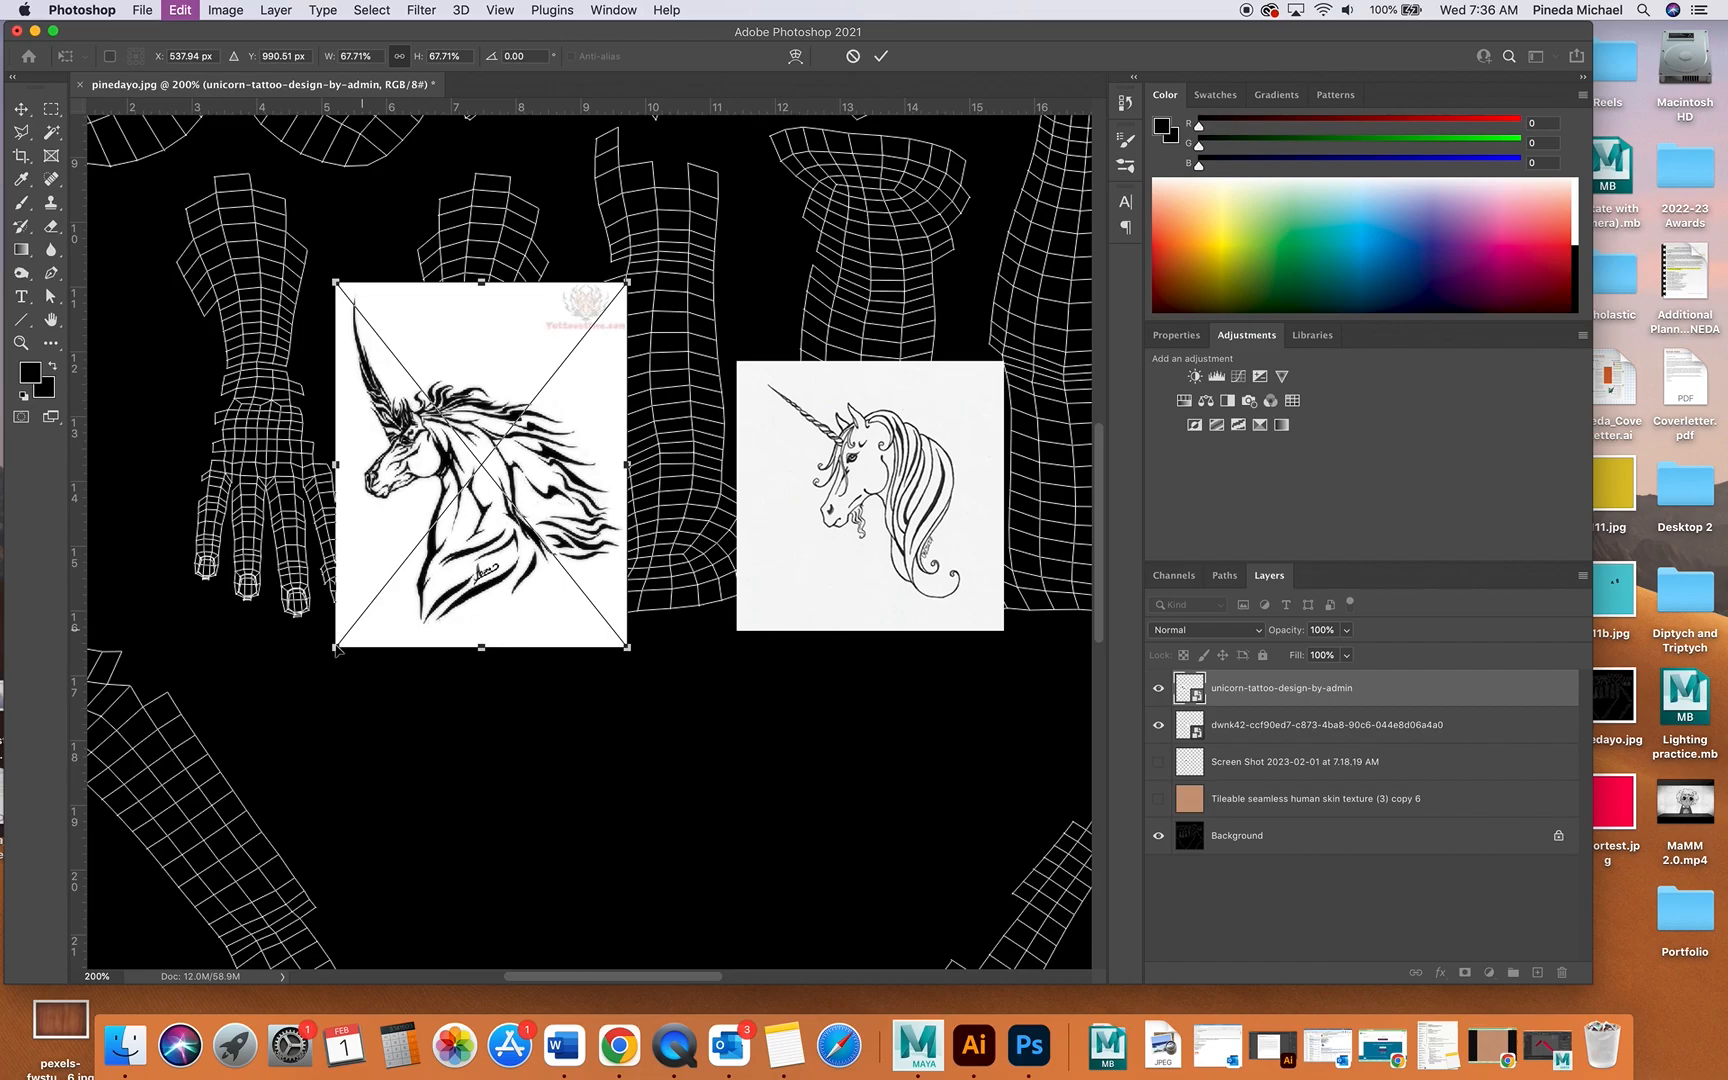
pyautogui.moveTo(336, 648); pyautogui.dragTo(836, 457)
pyautogui.press('Return')
# - Turn the skin texture and portrait layers back on beneath the two unicorn images
pyautogui.click(1160, 799)
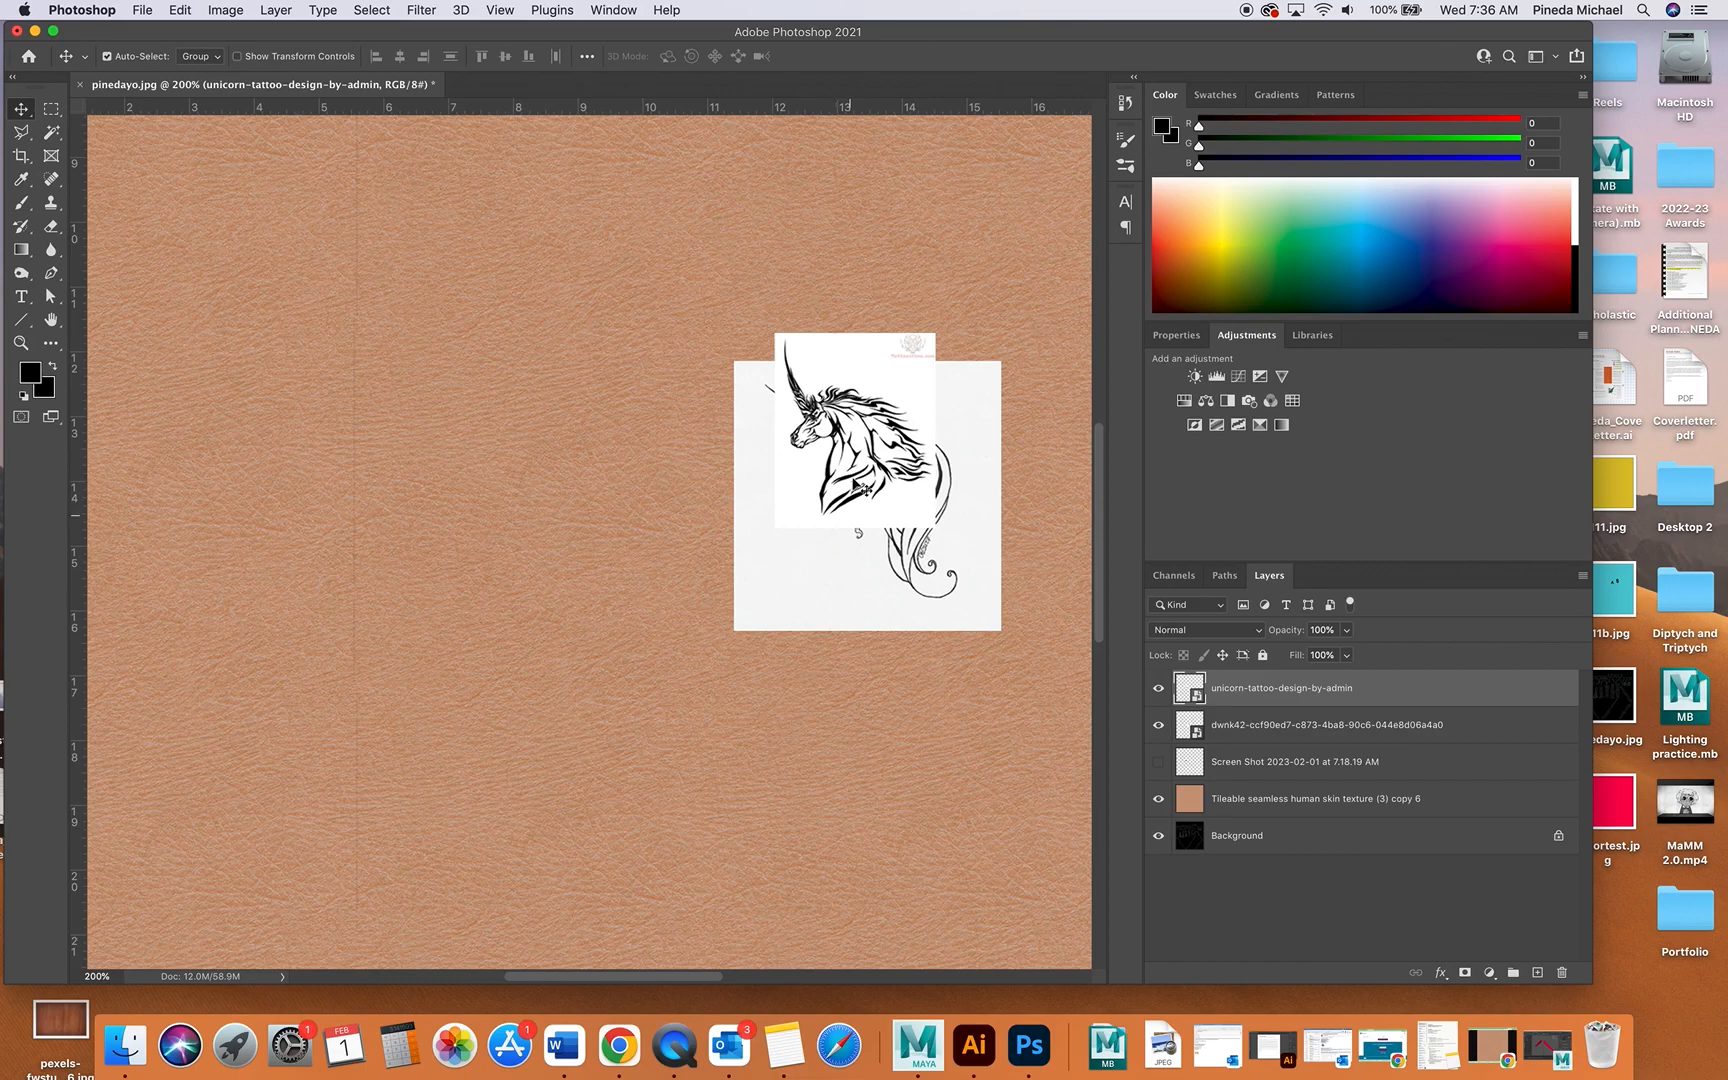
pyautogui.click(1160, 762)
pyautogui.click(1160, 762)
pyautogui.click(1160, 762)
pyautogui.click(1160, 799)
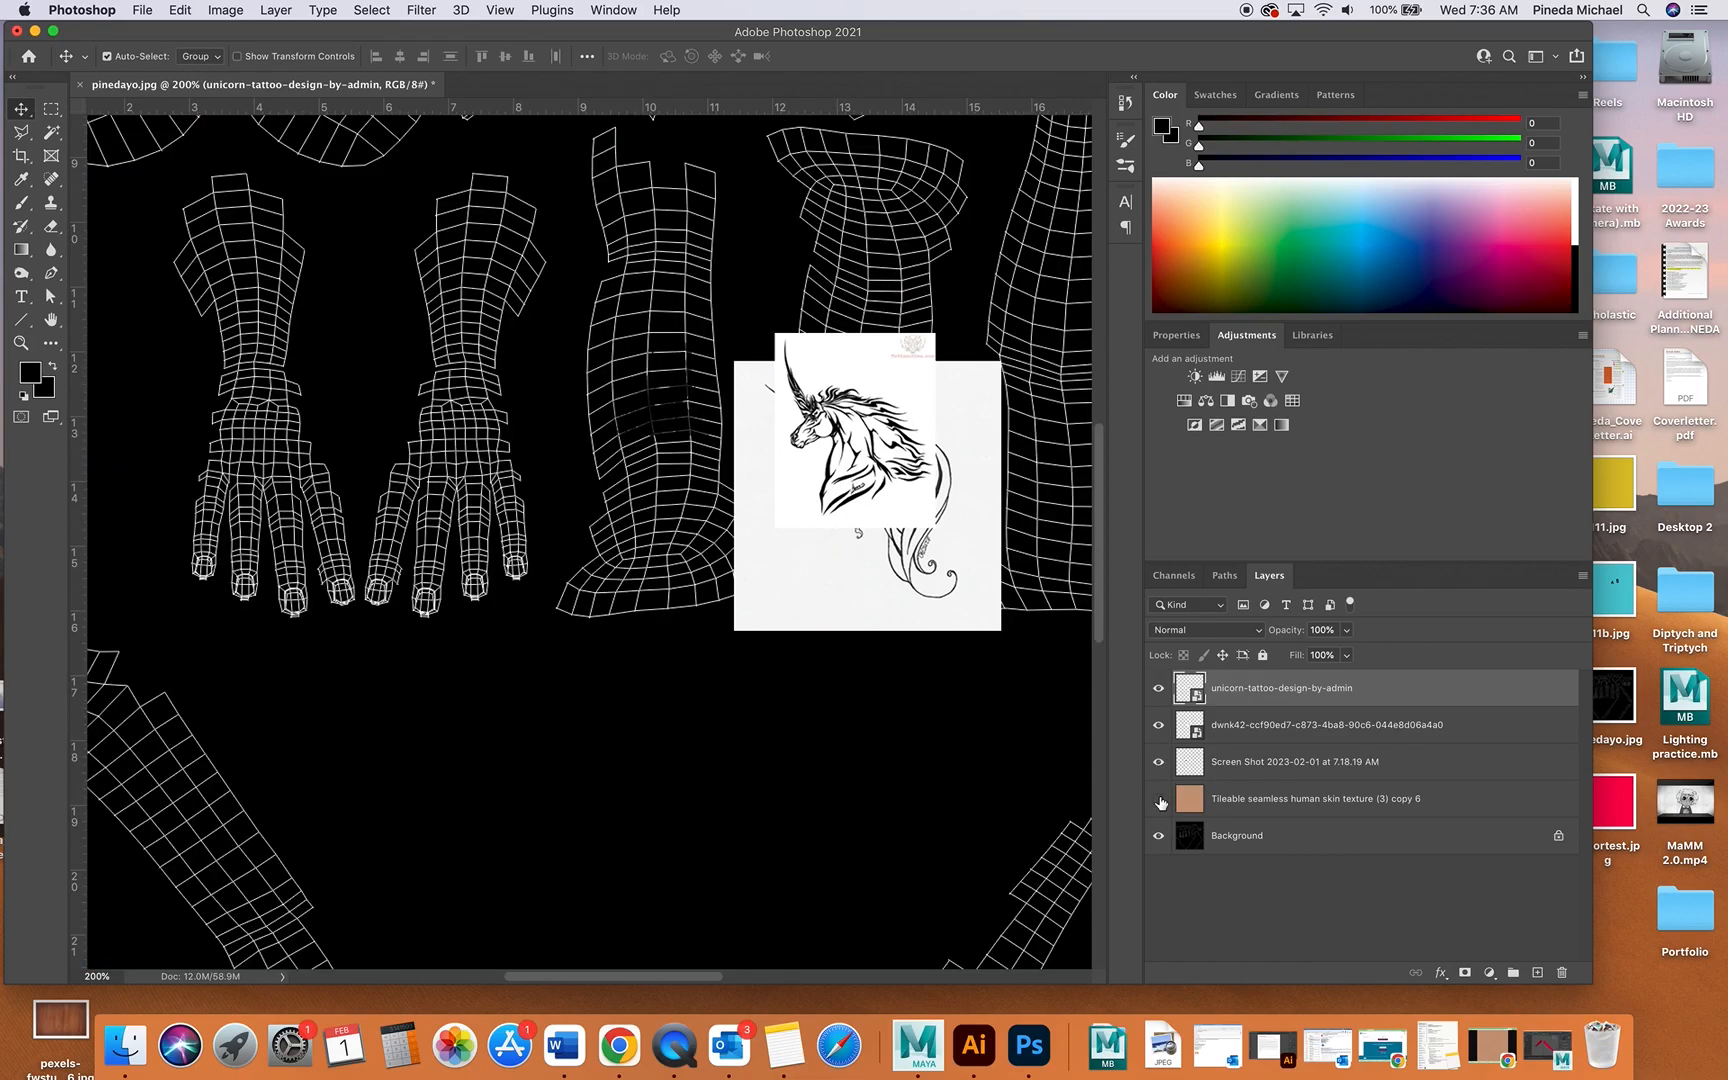
pyautogui.click(1160, 799)
# - Move the two unicorn images apart and set the bold unicorn design's blend mode to Multiply
pyautogui.moveTo(862, 468); pyautogui.dragTo(907, 431)
pyautogui.moveTo(868, 367); pyautogui.dragTo(910, 622)
pyautogui.click(898, 427)
pyautogui.click(1195, 631)
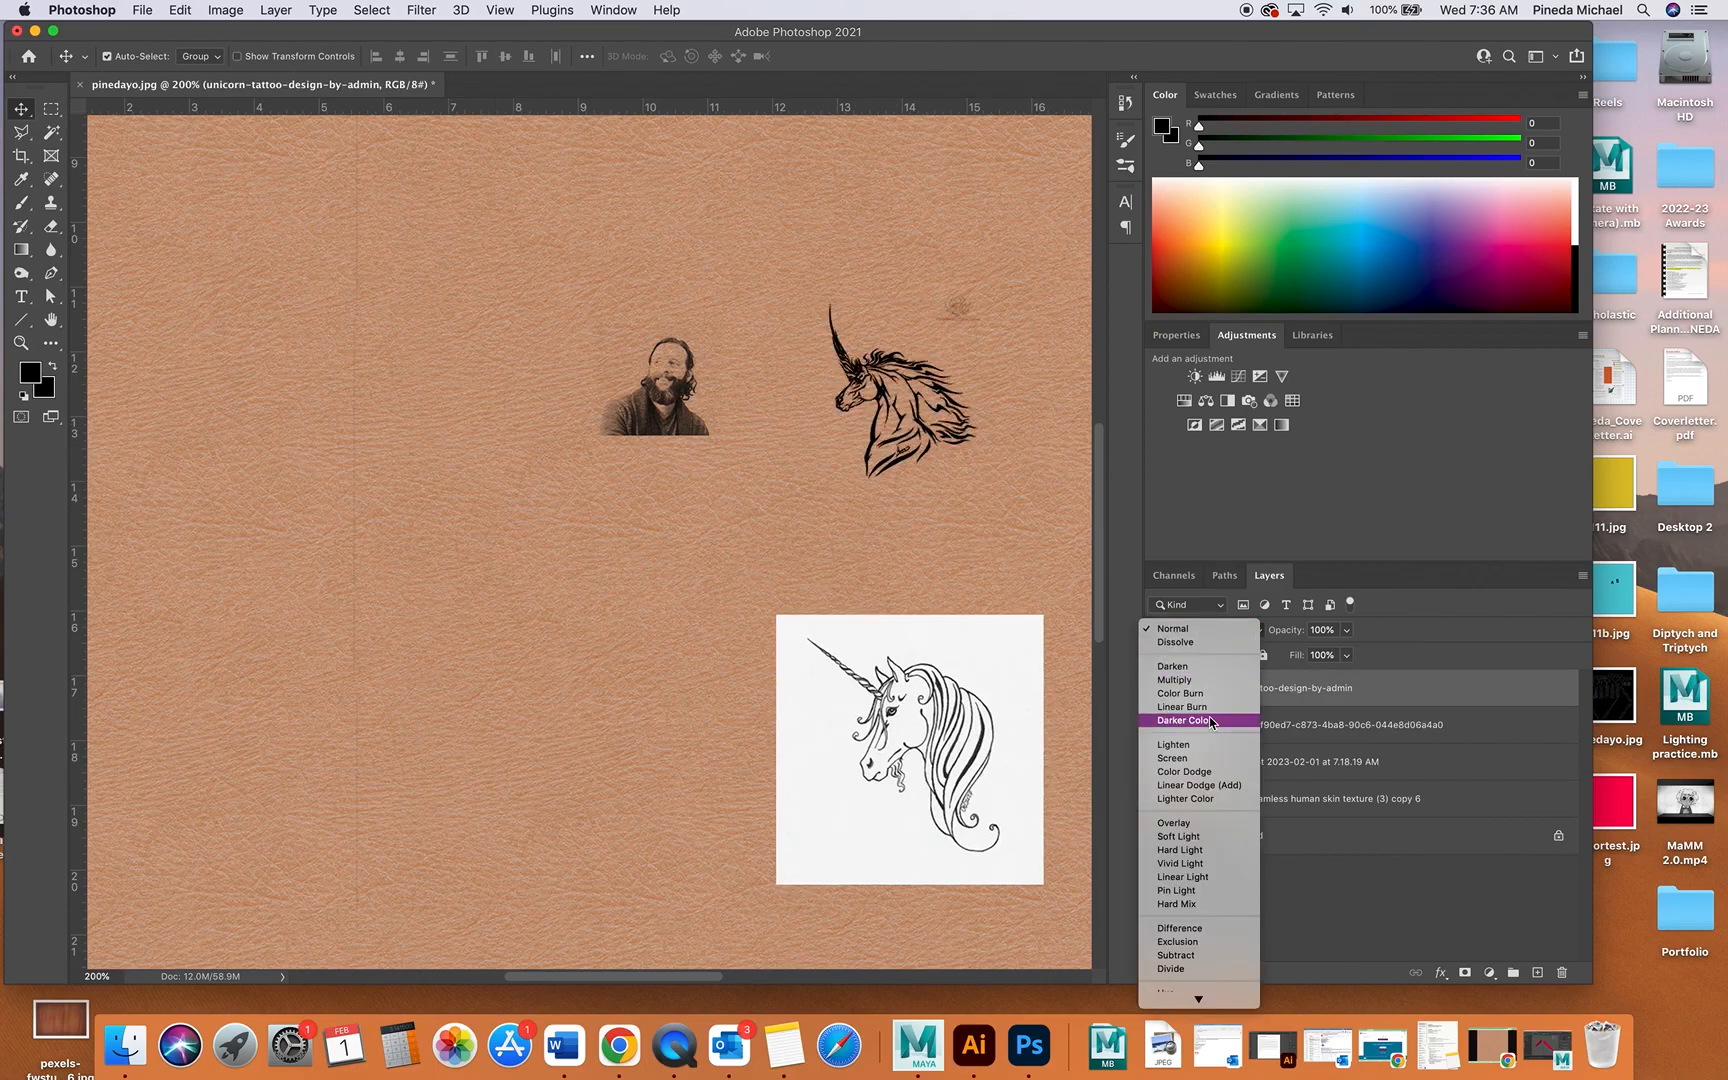
pyautogui.click(1212, 683)
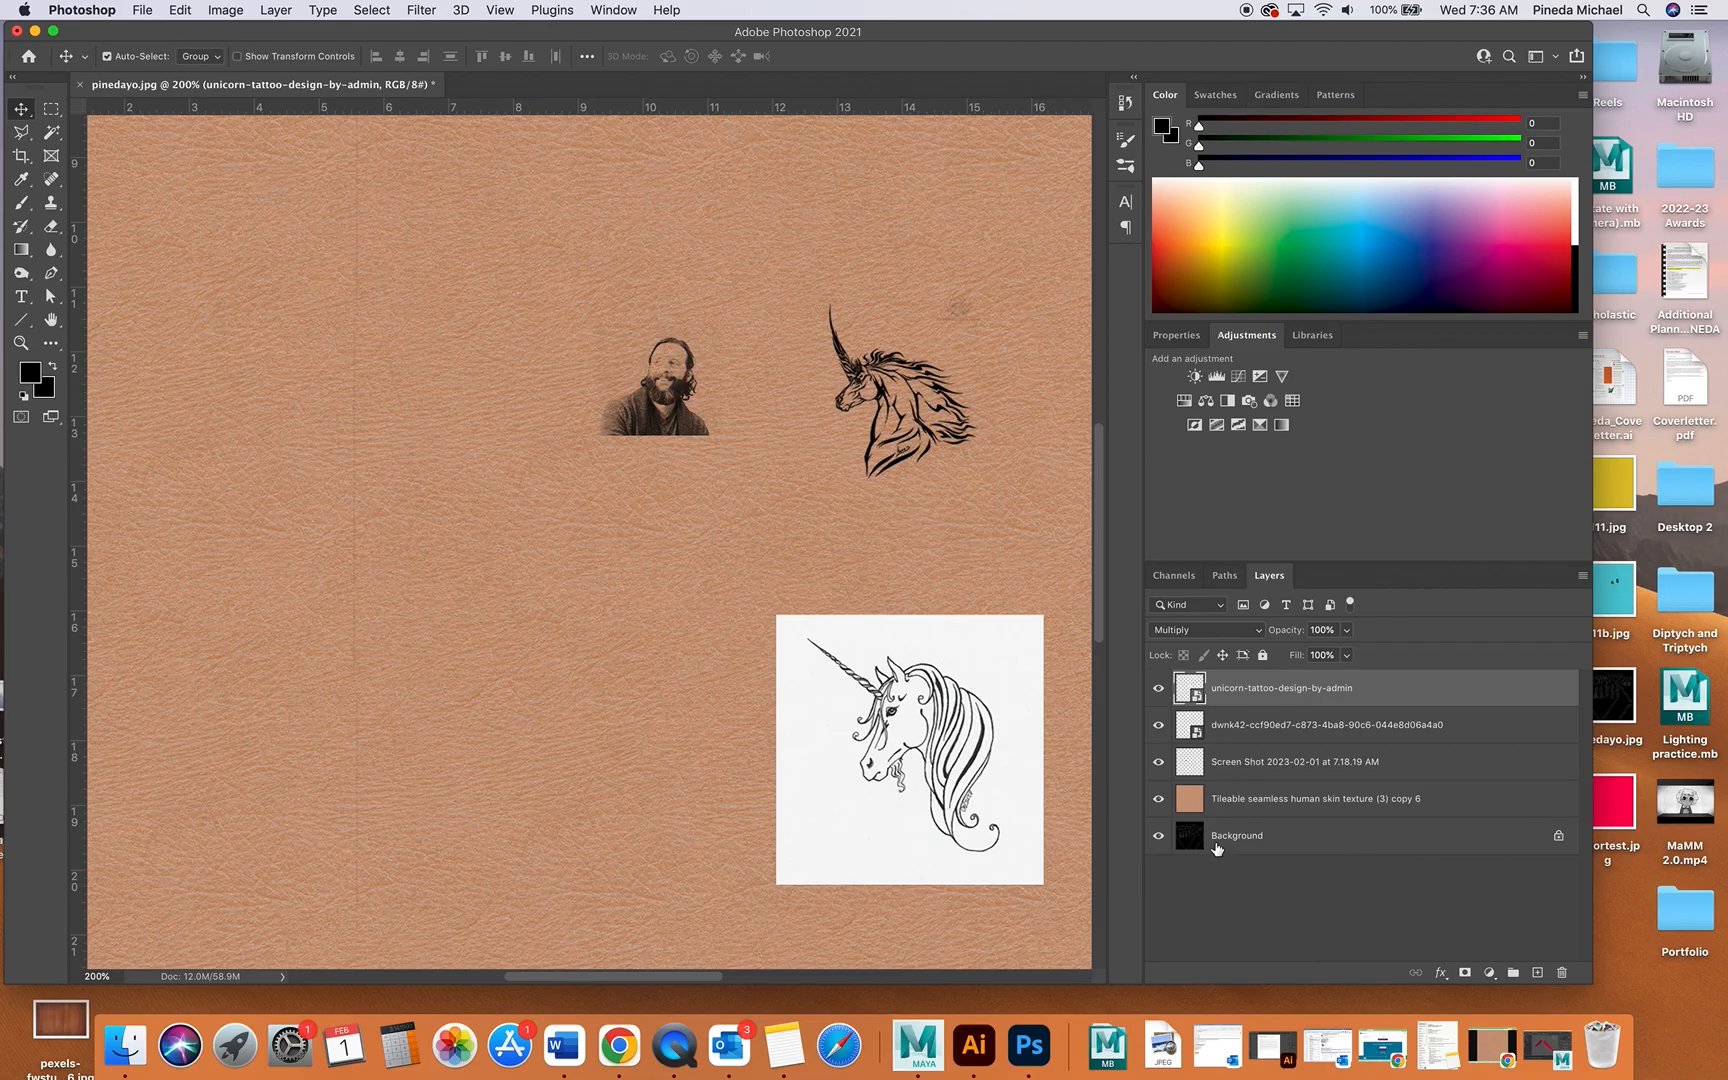
# - Hide the skin layer and scale the bold unicorn to about 26% width and 25% height within its limb shell
pyautogui.click(1159, 799)
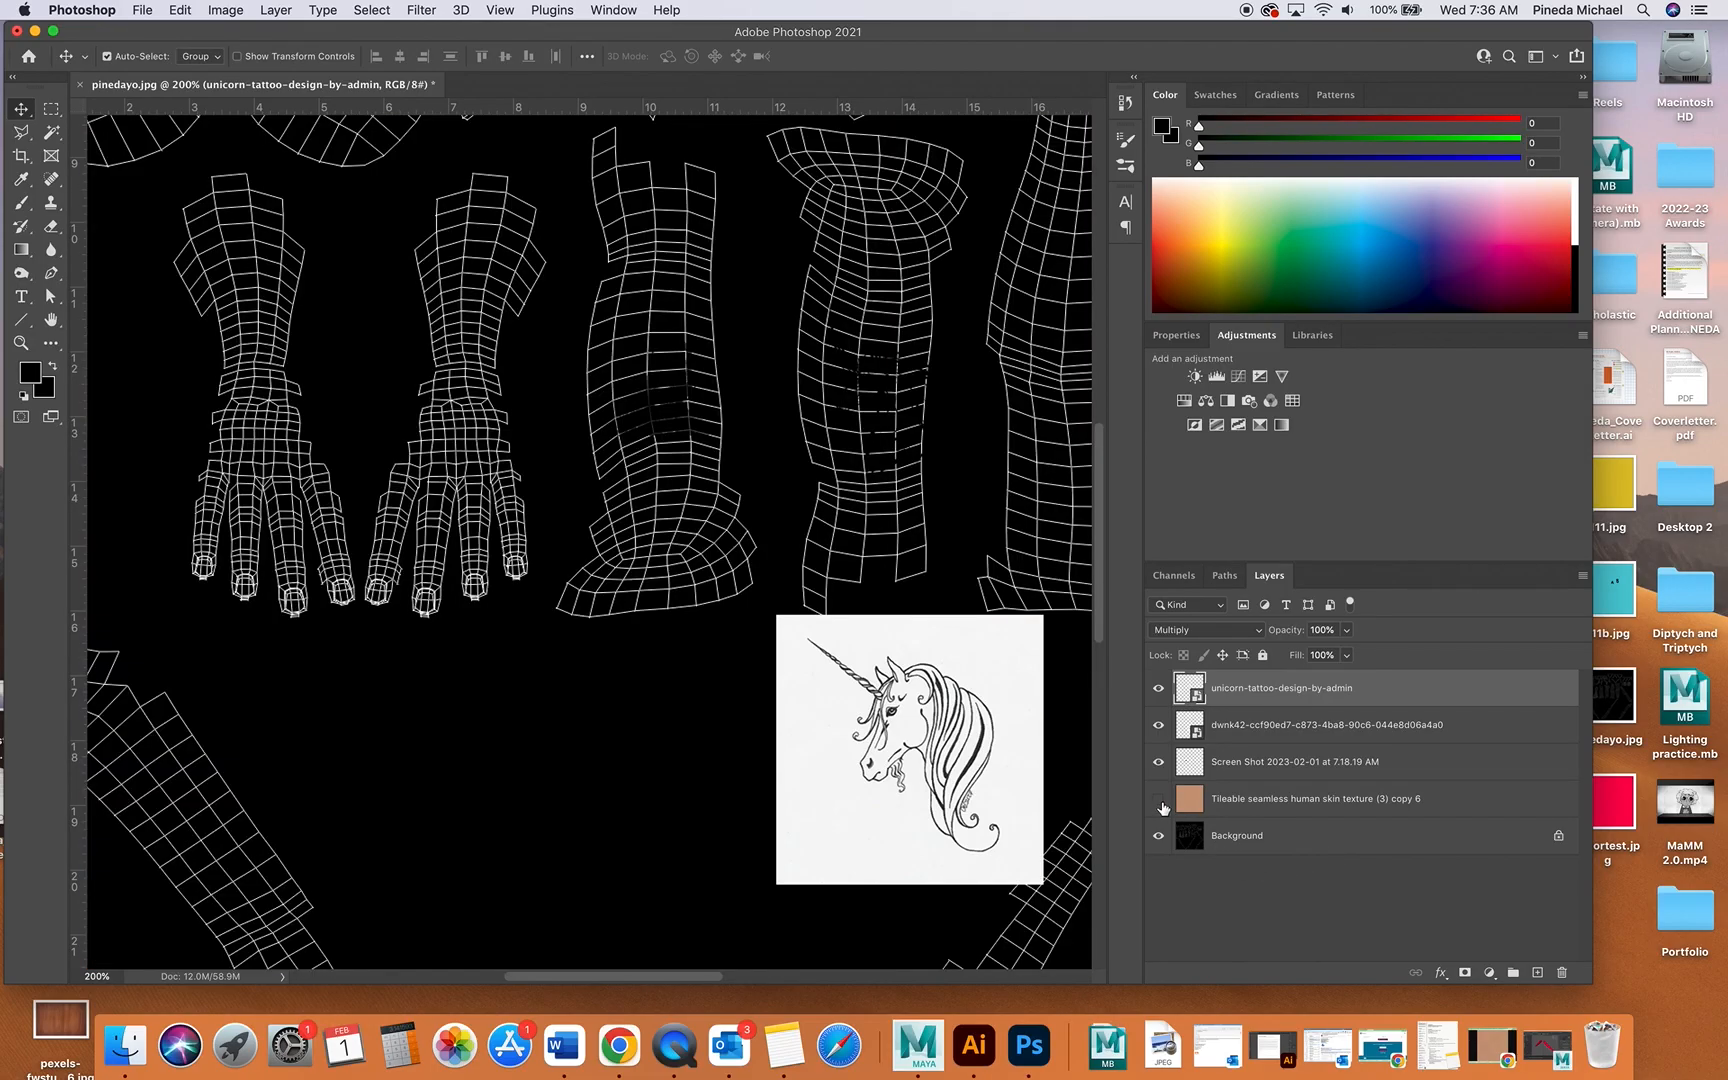
pyautogui.moveTo(868, 356); pyautogui.dragTo(846, 331)
pyautogui.press('super+t')
pyautogui.moveTo(961, 268); pyautogui.dragTo(912, 326)
pyautogui.moveTo(864, 404); pyautogui.dragTo(869, 374)
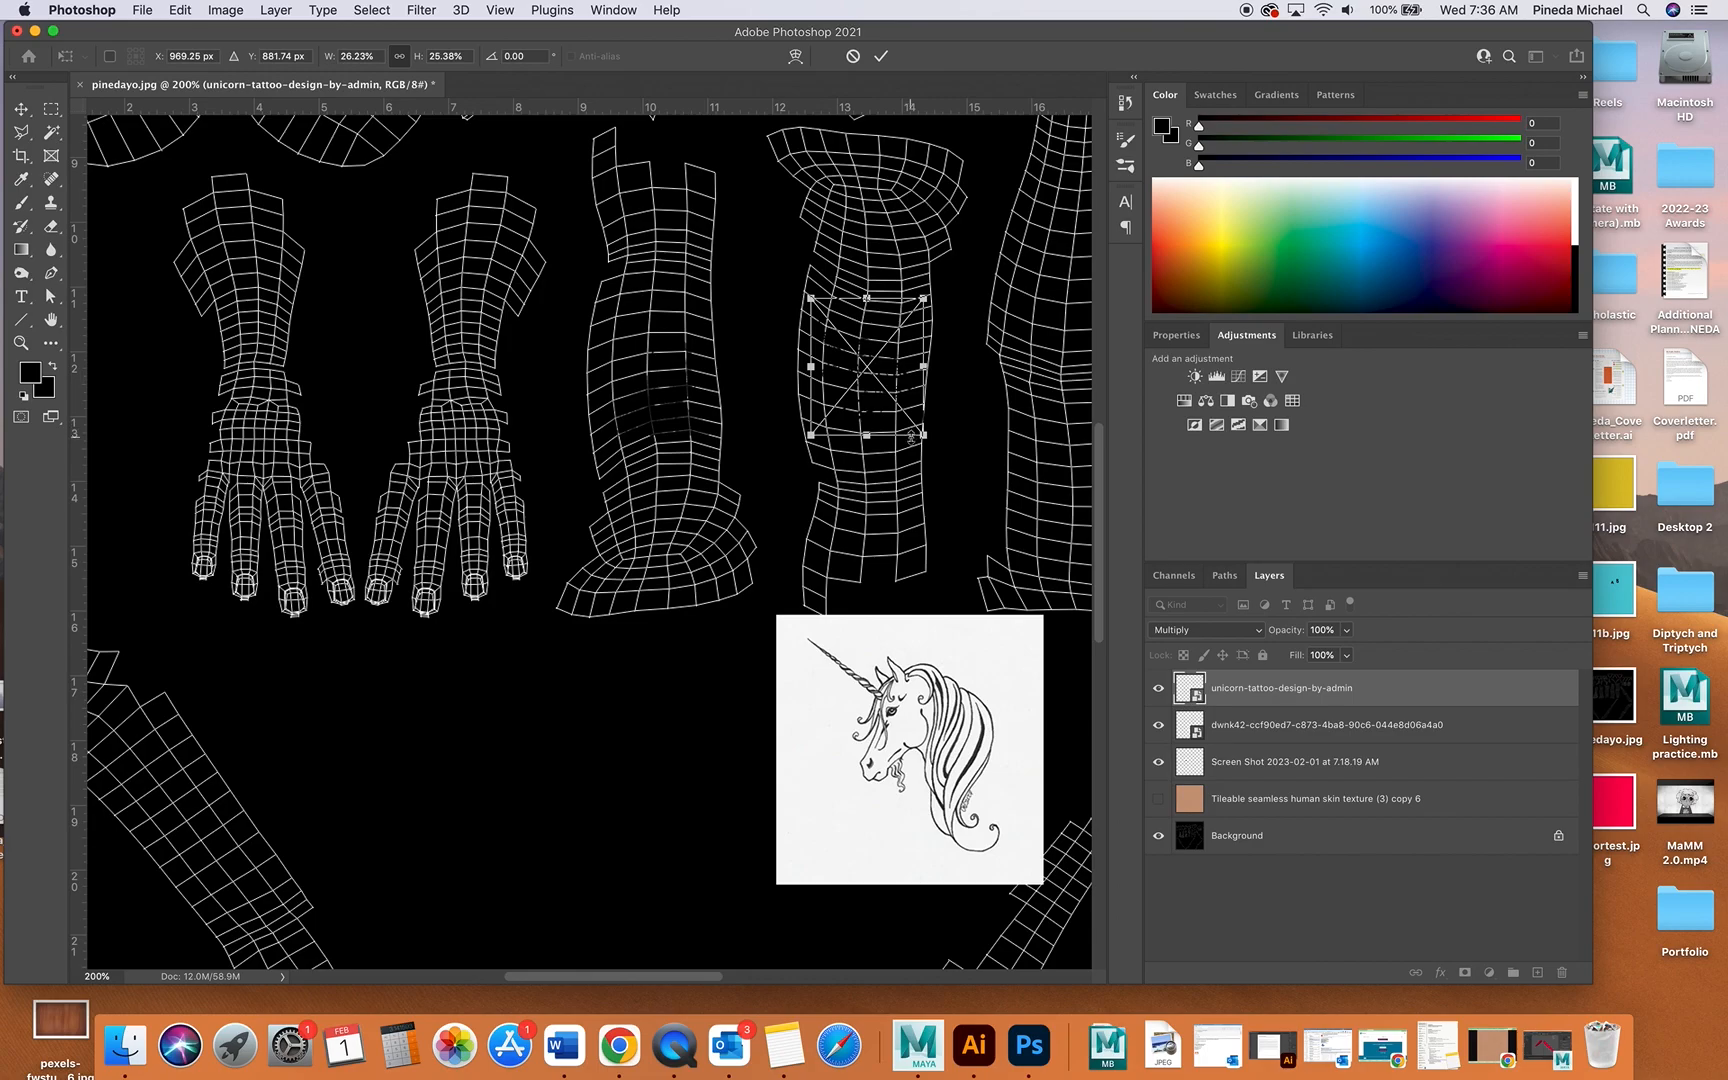
pyautogui.press('Return')
# - Scale down the line-drawn unicorn and position it on the lower half of the fourth limb shell from the hands
pyautogui.moveTo(901, 697); pyautogui.dragTo(1000, 506)
pyautogui.moveTo(713, 529); pyautogui.dragTo(250, 696)
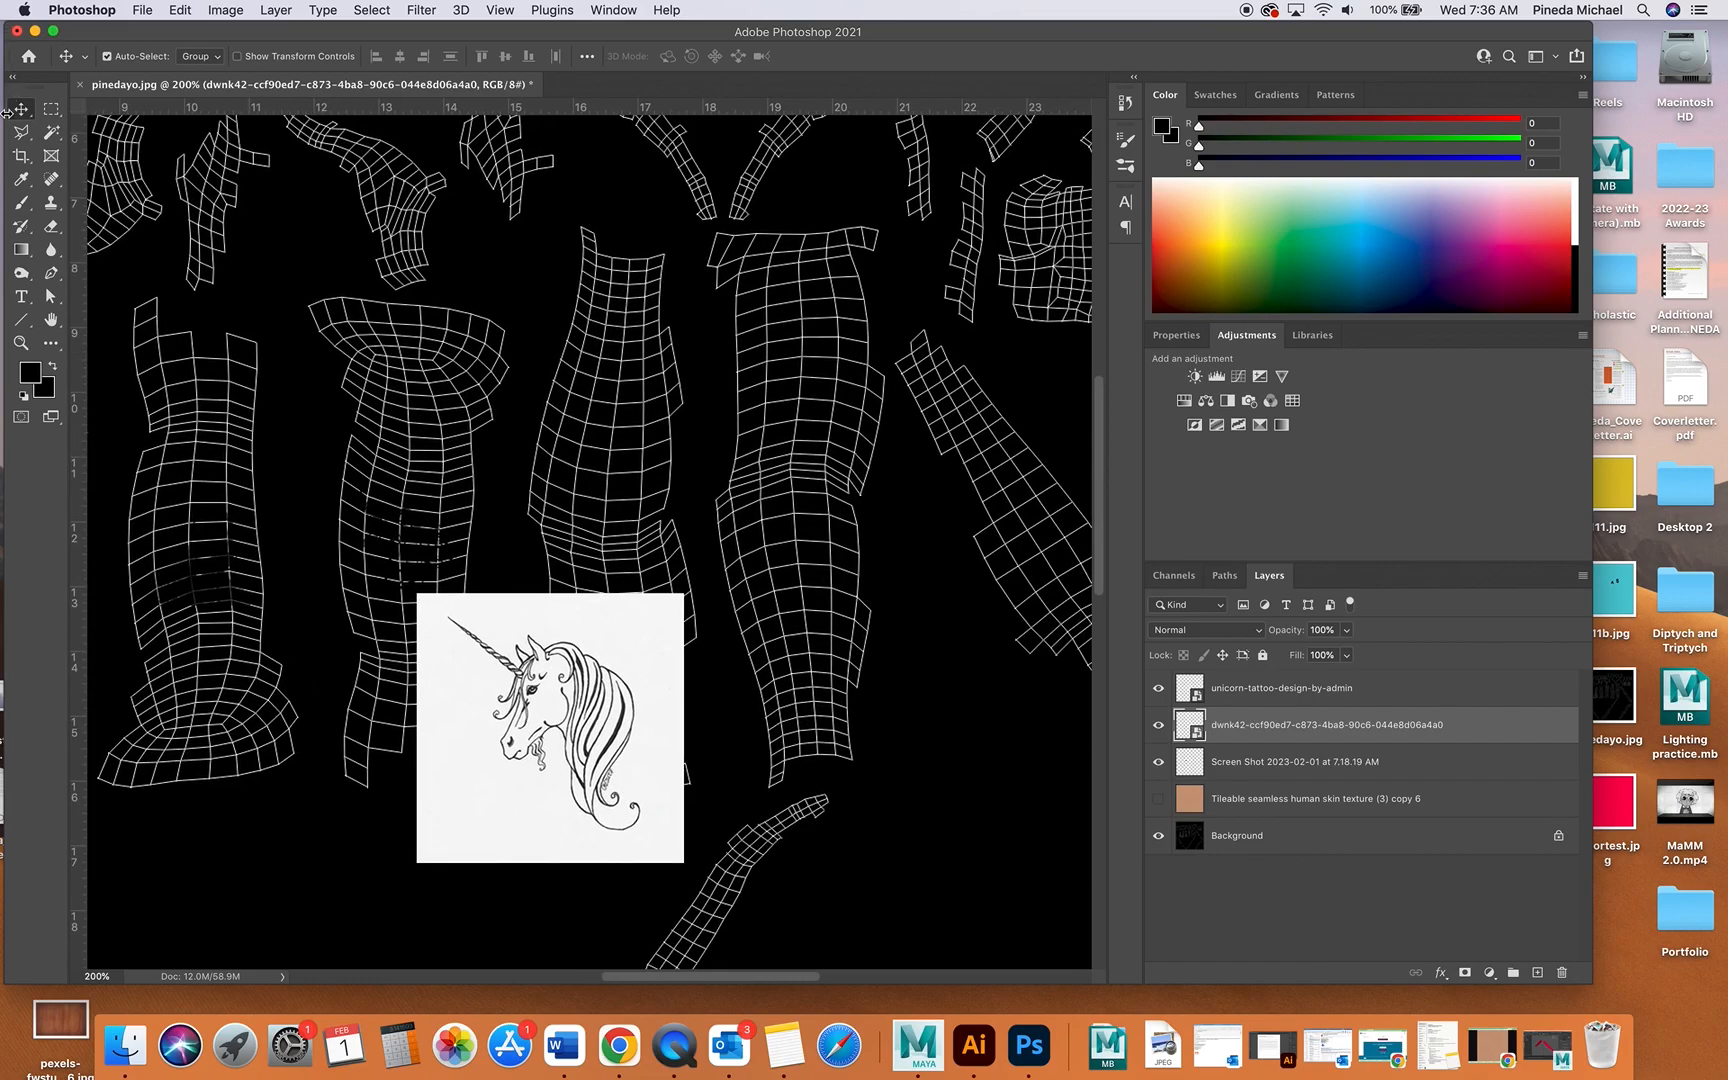
pyautogui.click(22, 110)
pyautogui.moveTo(631, 712); pyautogui.dragTo(917, 592)
pyautogui.press('cmd+t')
pyautogui.moveTo(970, 474); pyautogui.dragTo(806, 609)
pyautogui.moveTo(770, 692); pyautogui.dragTo(810, 590)
pyautogui.press('Return')
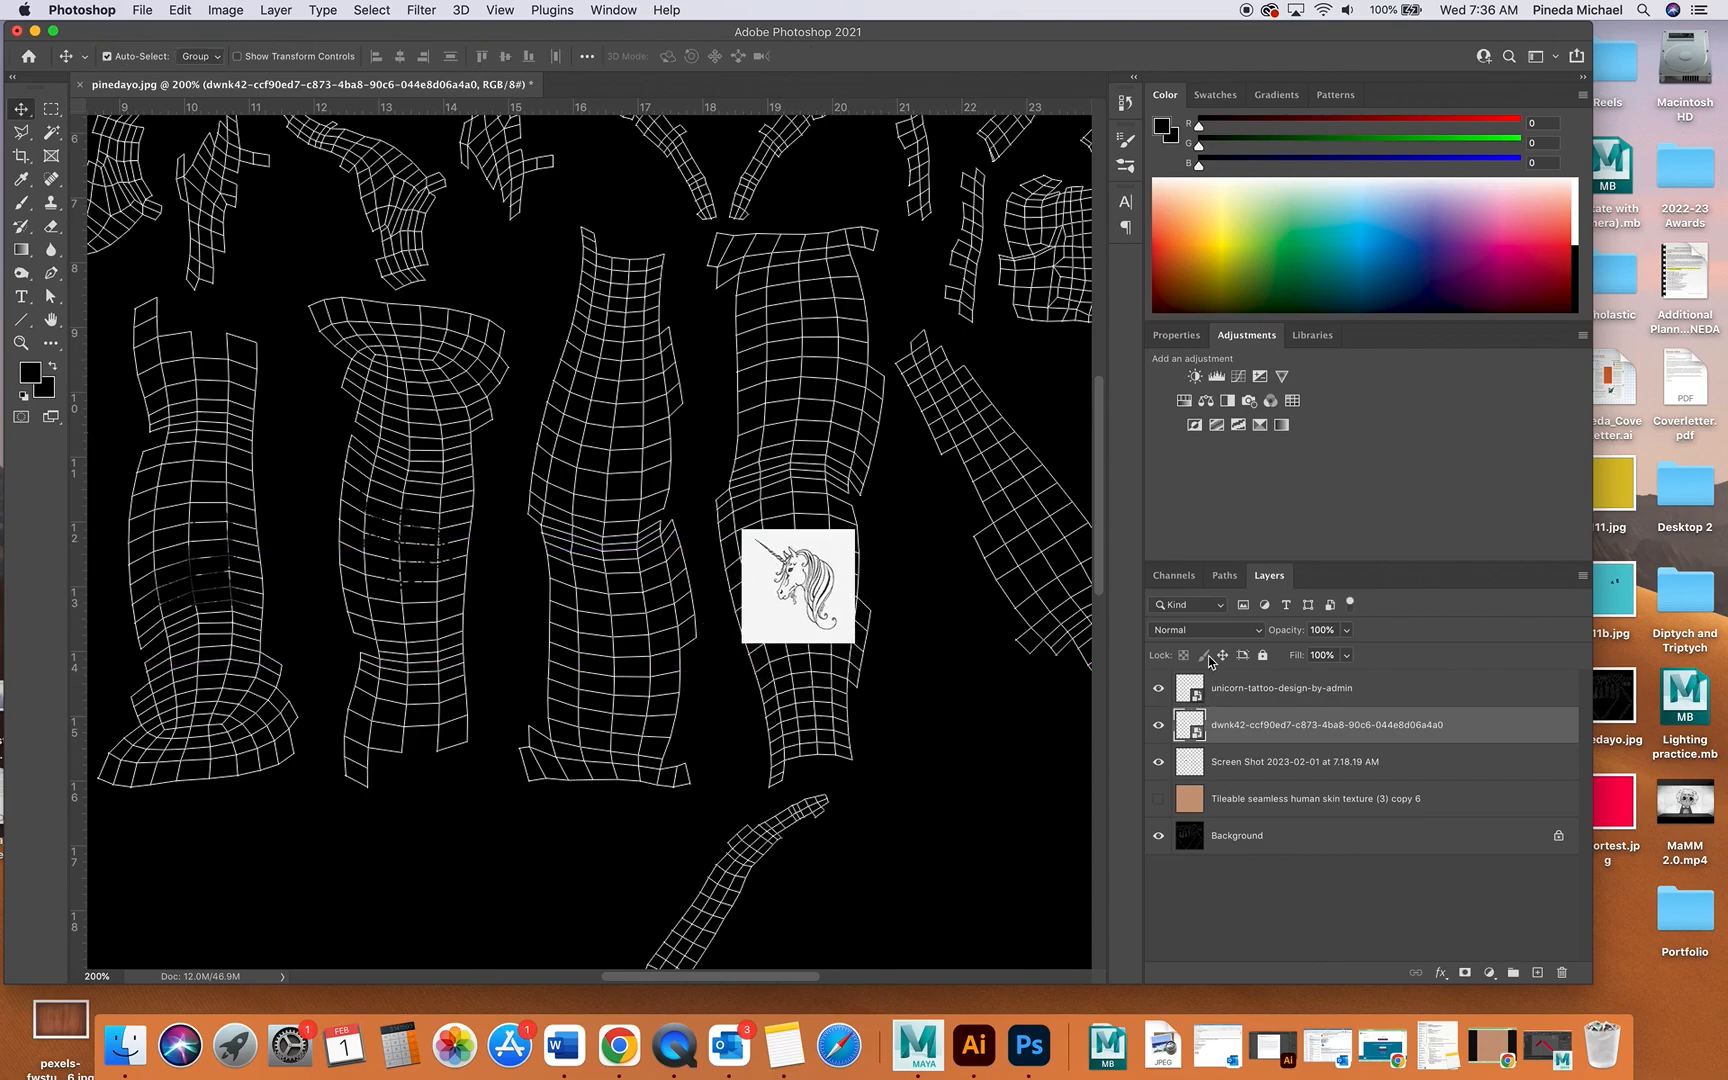
# - Set the line-drawn unicorn layer's blend mode to Multiply and show the skin texture layer
pyautogui.click(1205, 630)
pyautogui.click(1198, 684)
pyautogui.click(1158, 798)
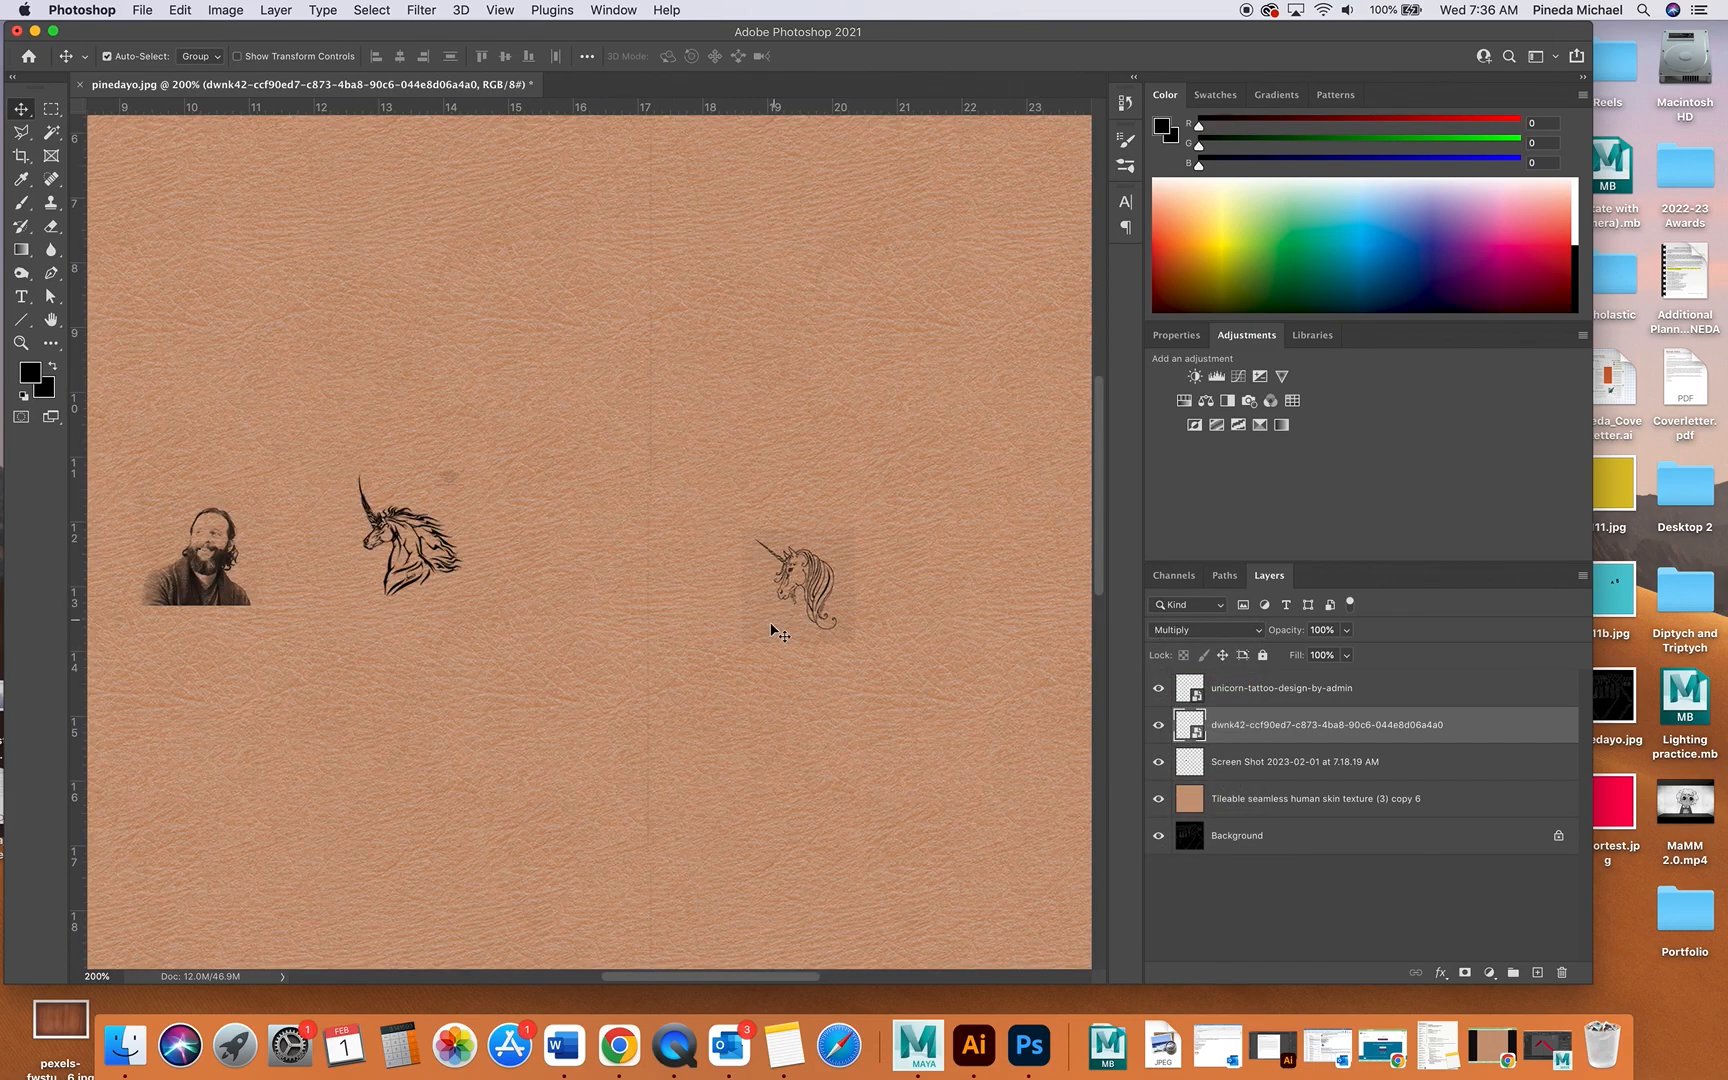
# - Set the line-drawn unicorn layer's brightness to 15 and contrast to 61
pyautogui.click(225, 10)
pyautogui.click(560, 55)
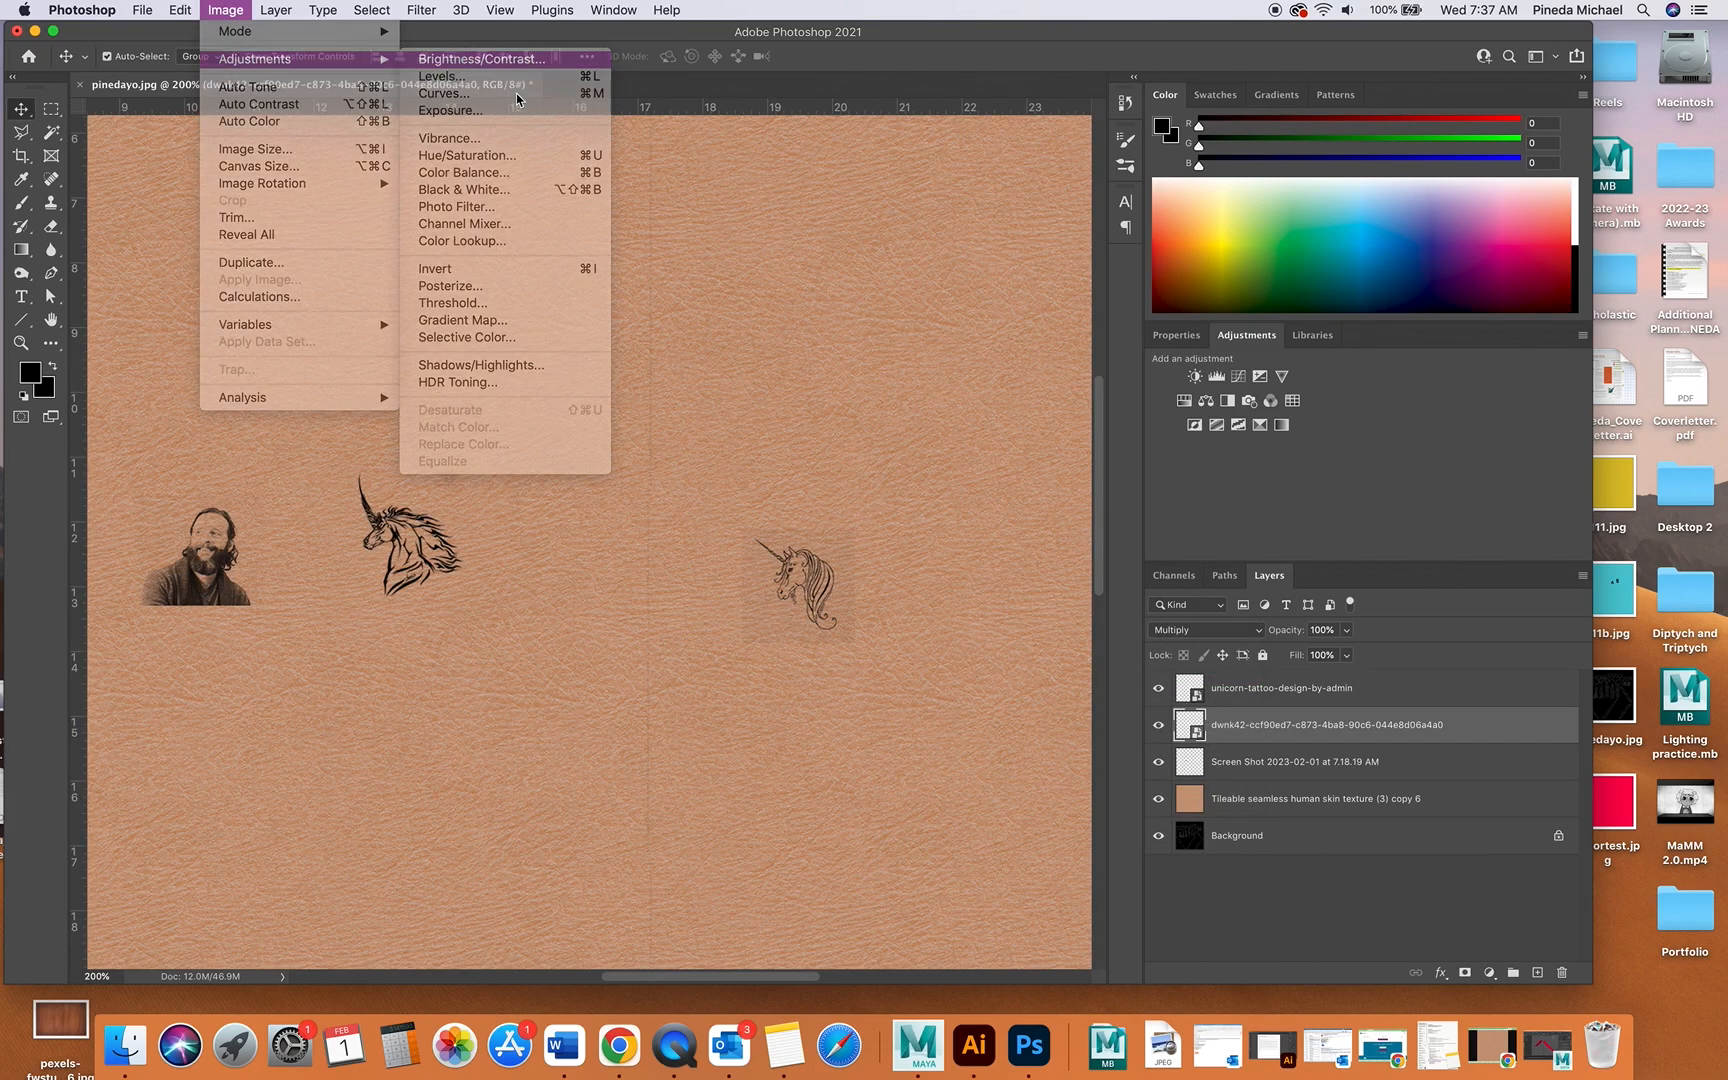
pyautogui.click(846, 340)
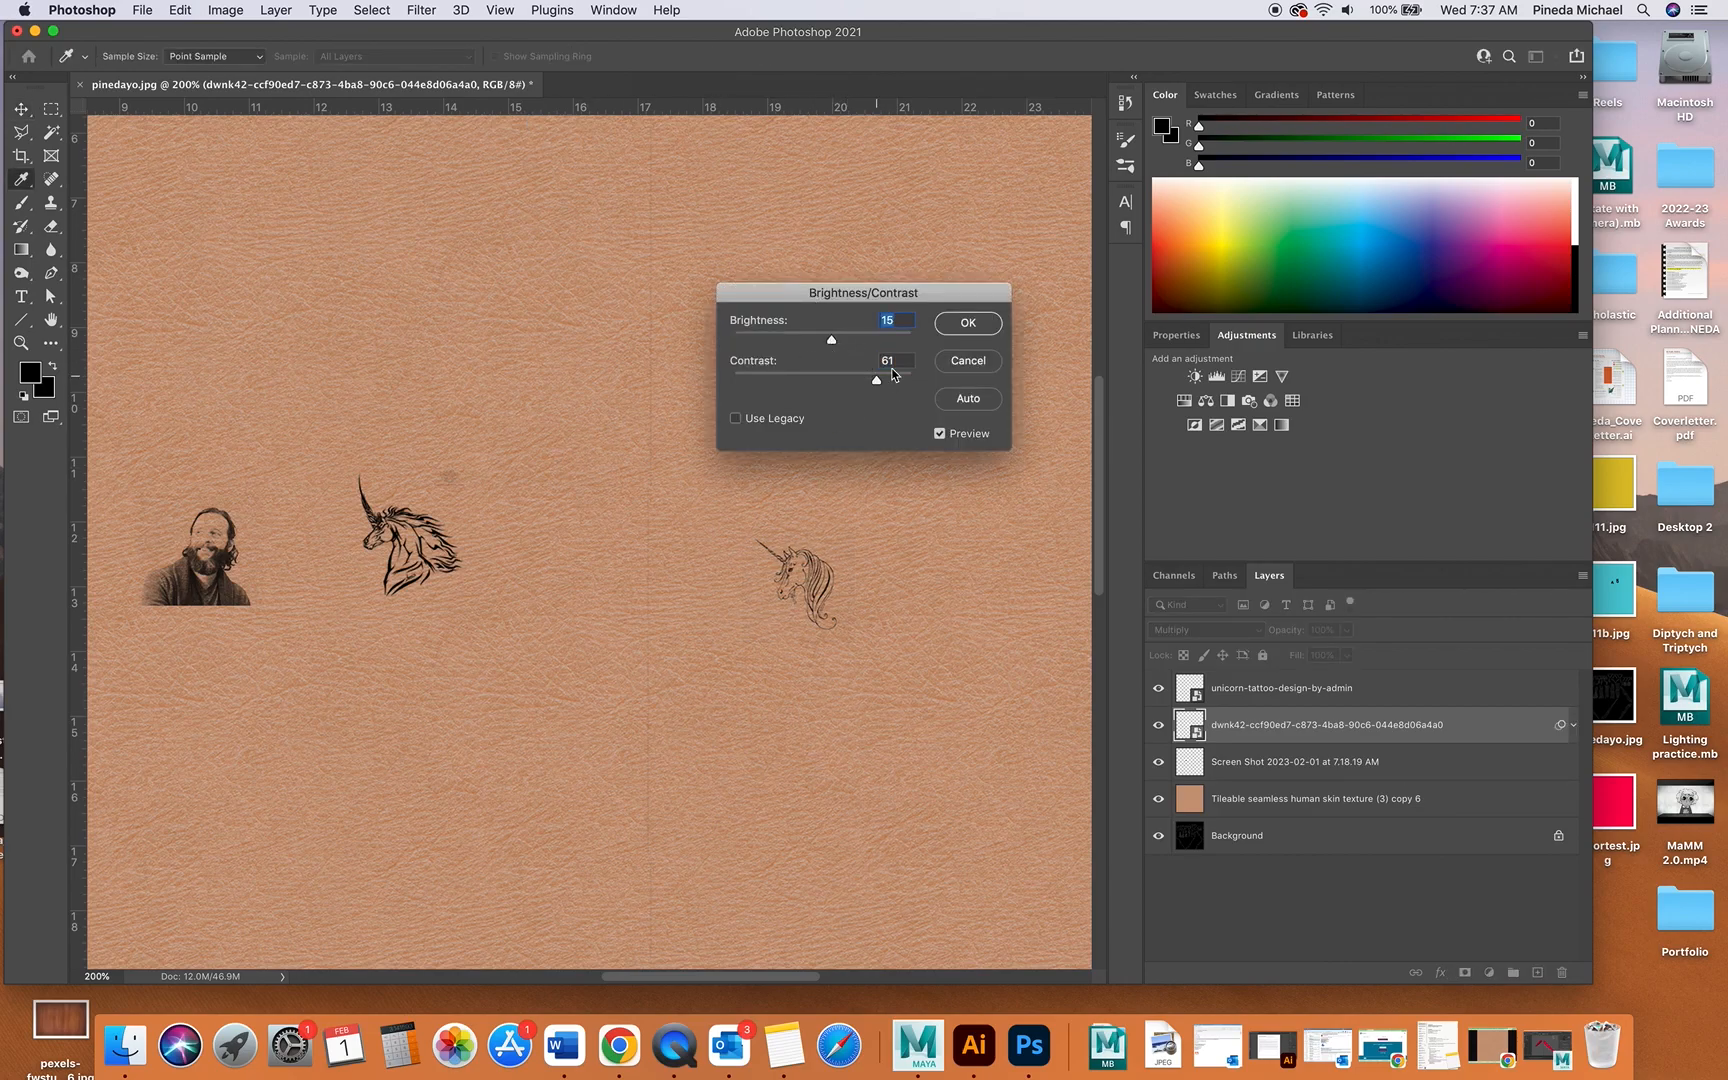
# - Hide the skin texture, portrait and both unicorn layers so only the background UV snapshot is shown
pyautogui.click(22, 344)
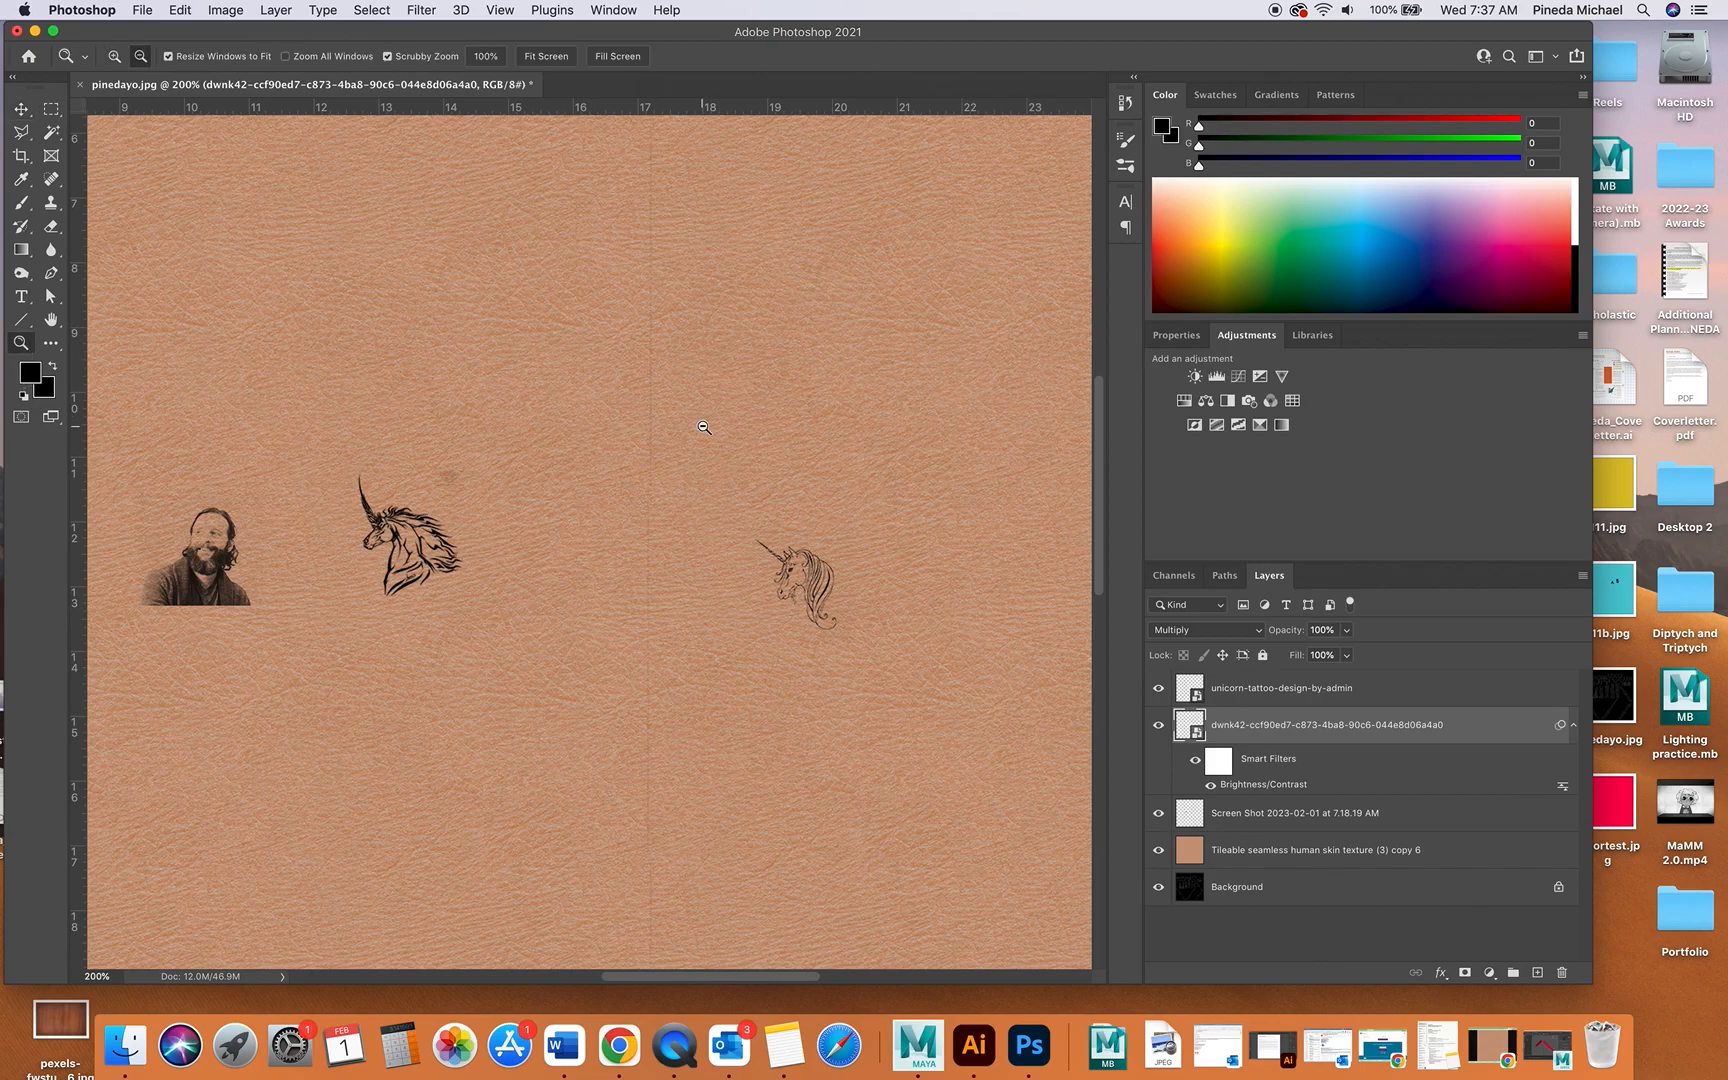
pyautogui.keyDown('alt'); pyautogui.click(704, 428); pyautogui.keyUp('alt')
pyautogui.keyDown('alt'); pyautogui.click(702, 426); pyautogui.keyUp('alt')
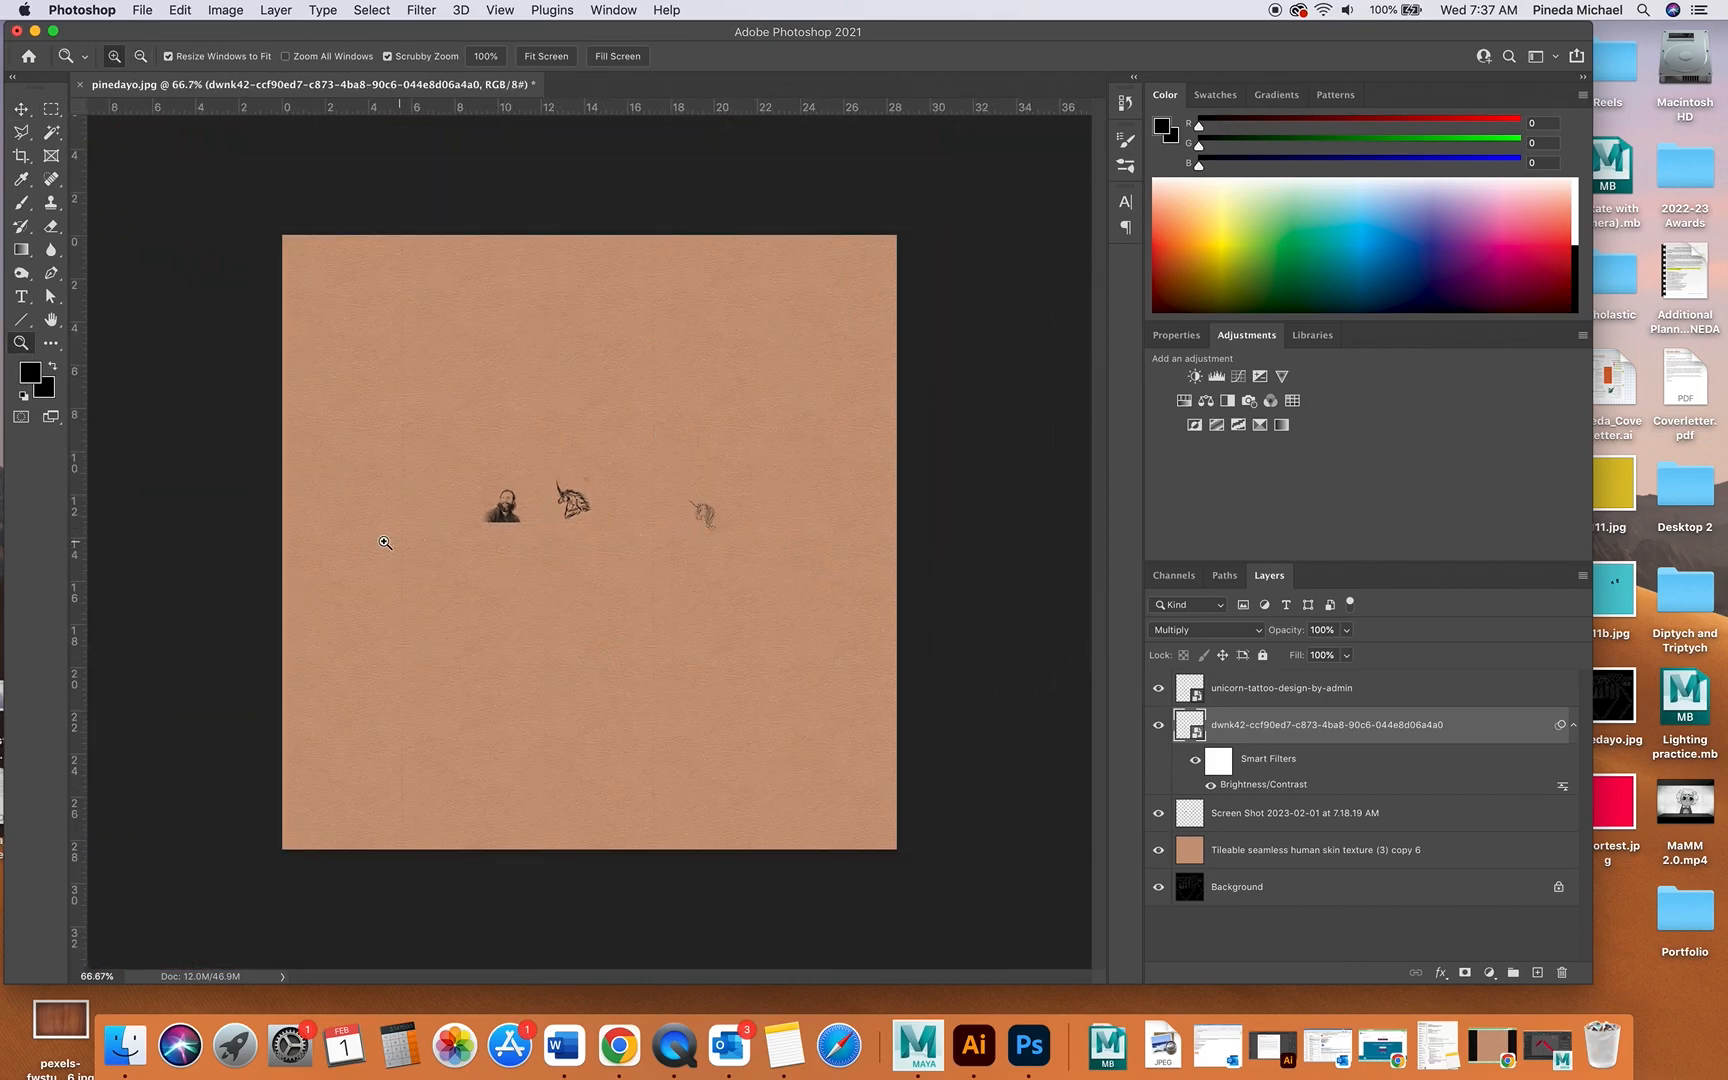
pyautogui.click(448, 443)
pyautogui.click(451, 443)
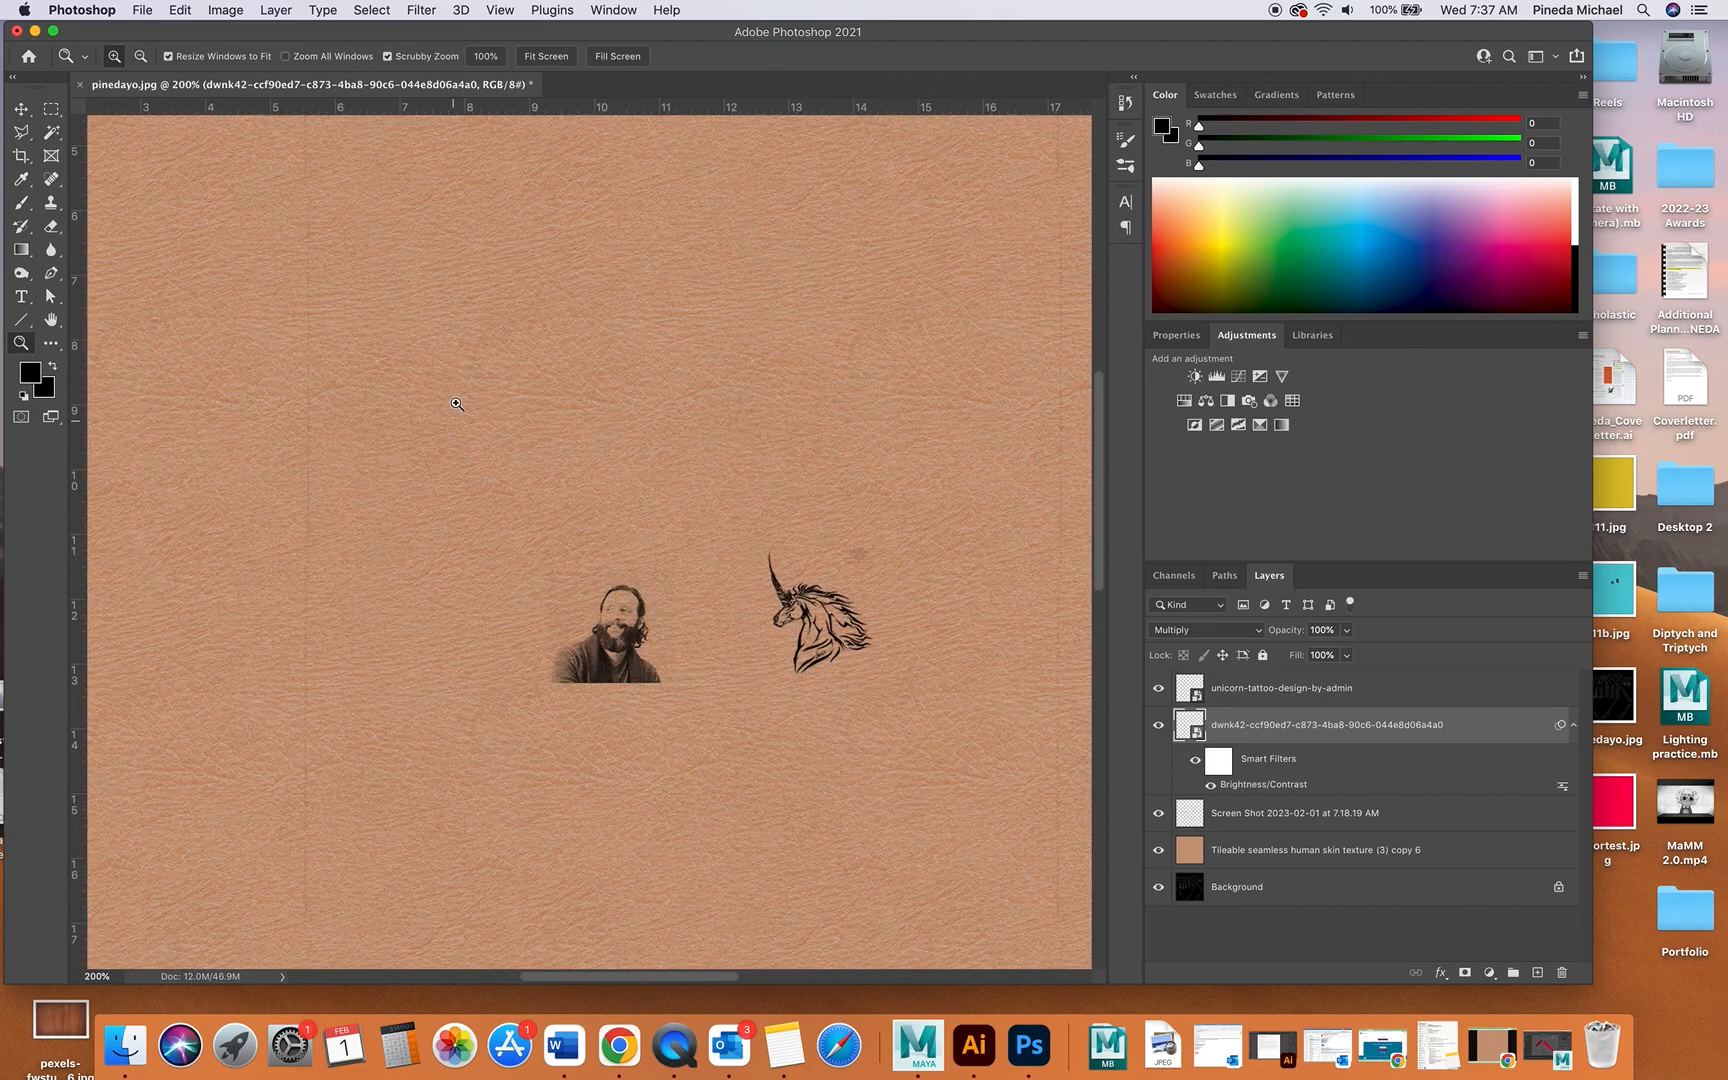
pyautogui.moveTo(1166, 853); pyautogui.dragTo(1159, 688)
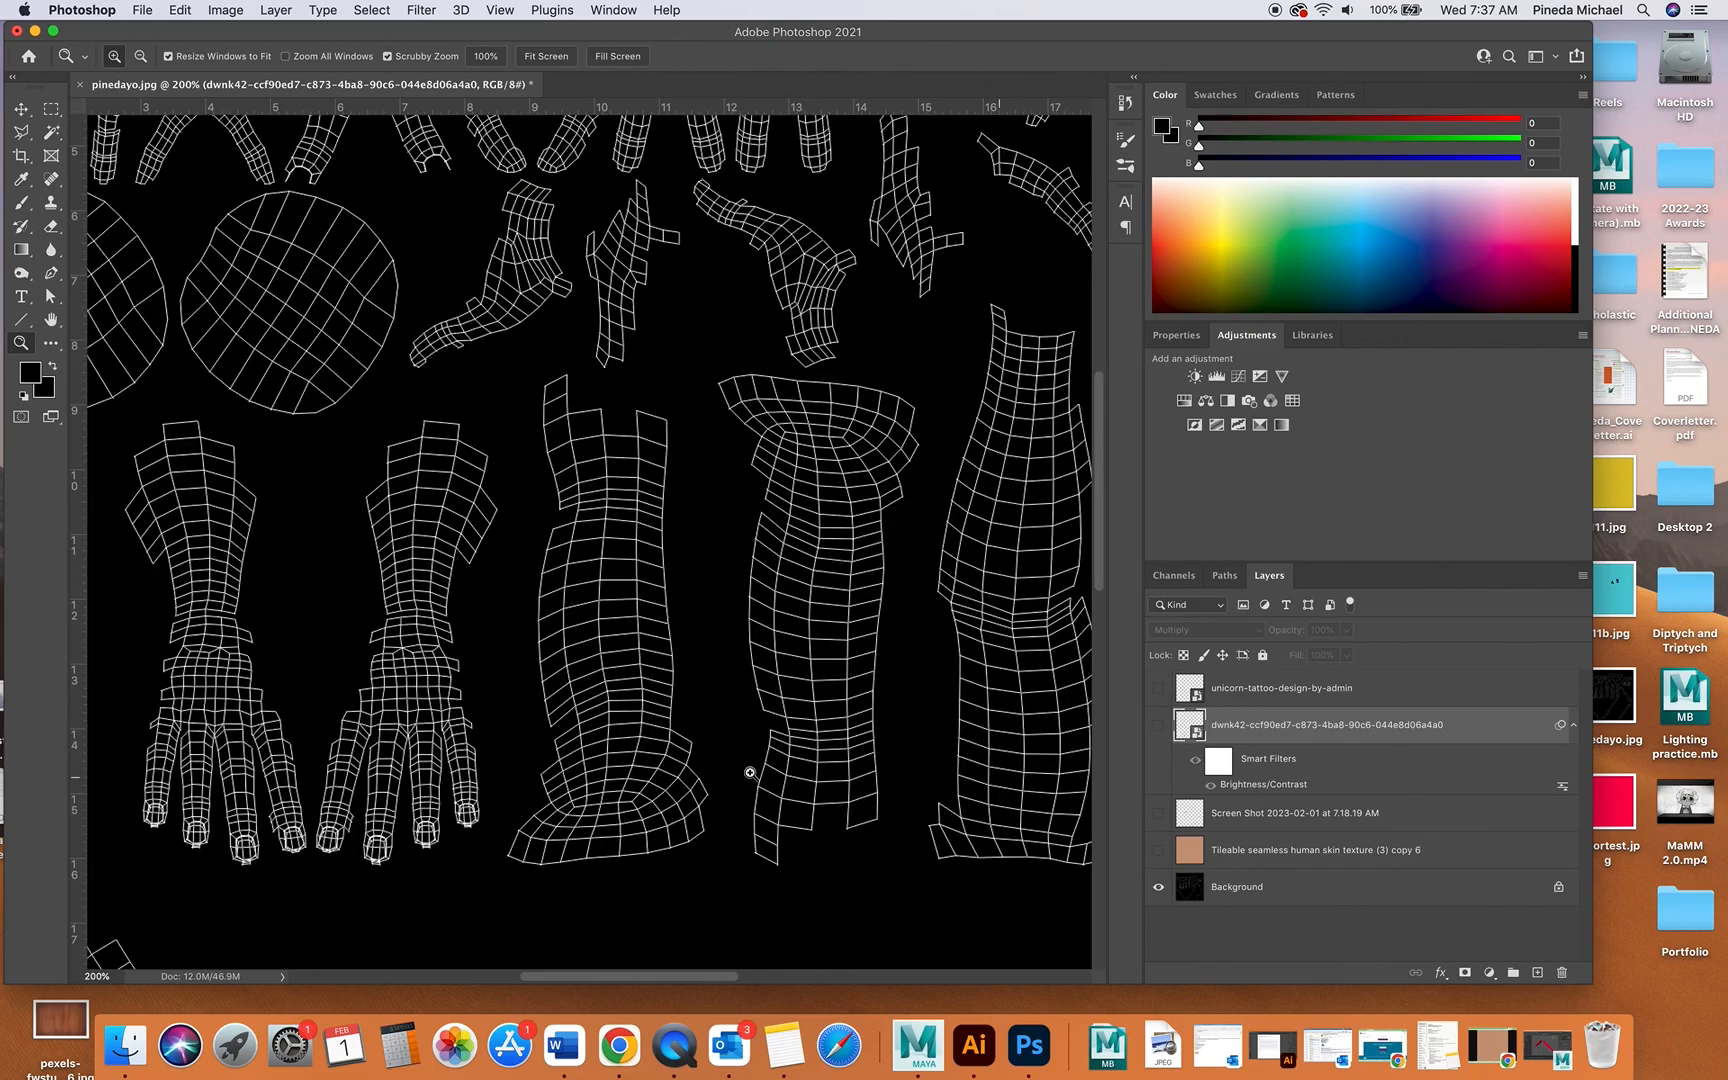
pyautogui.scroll(3, 290, 525)
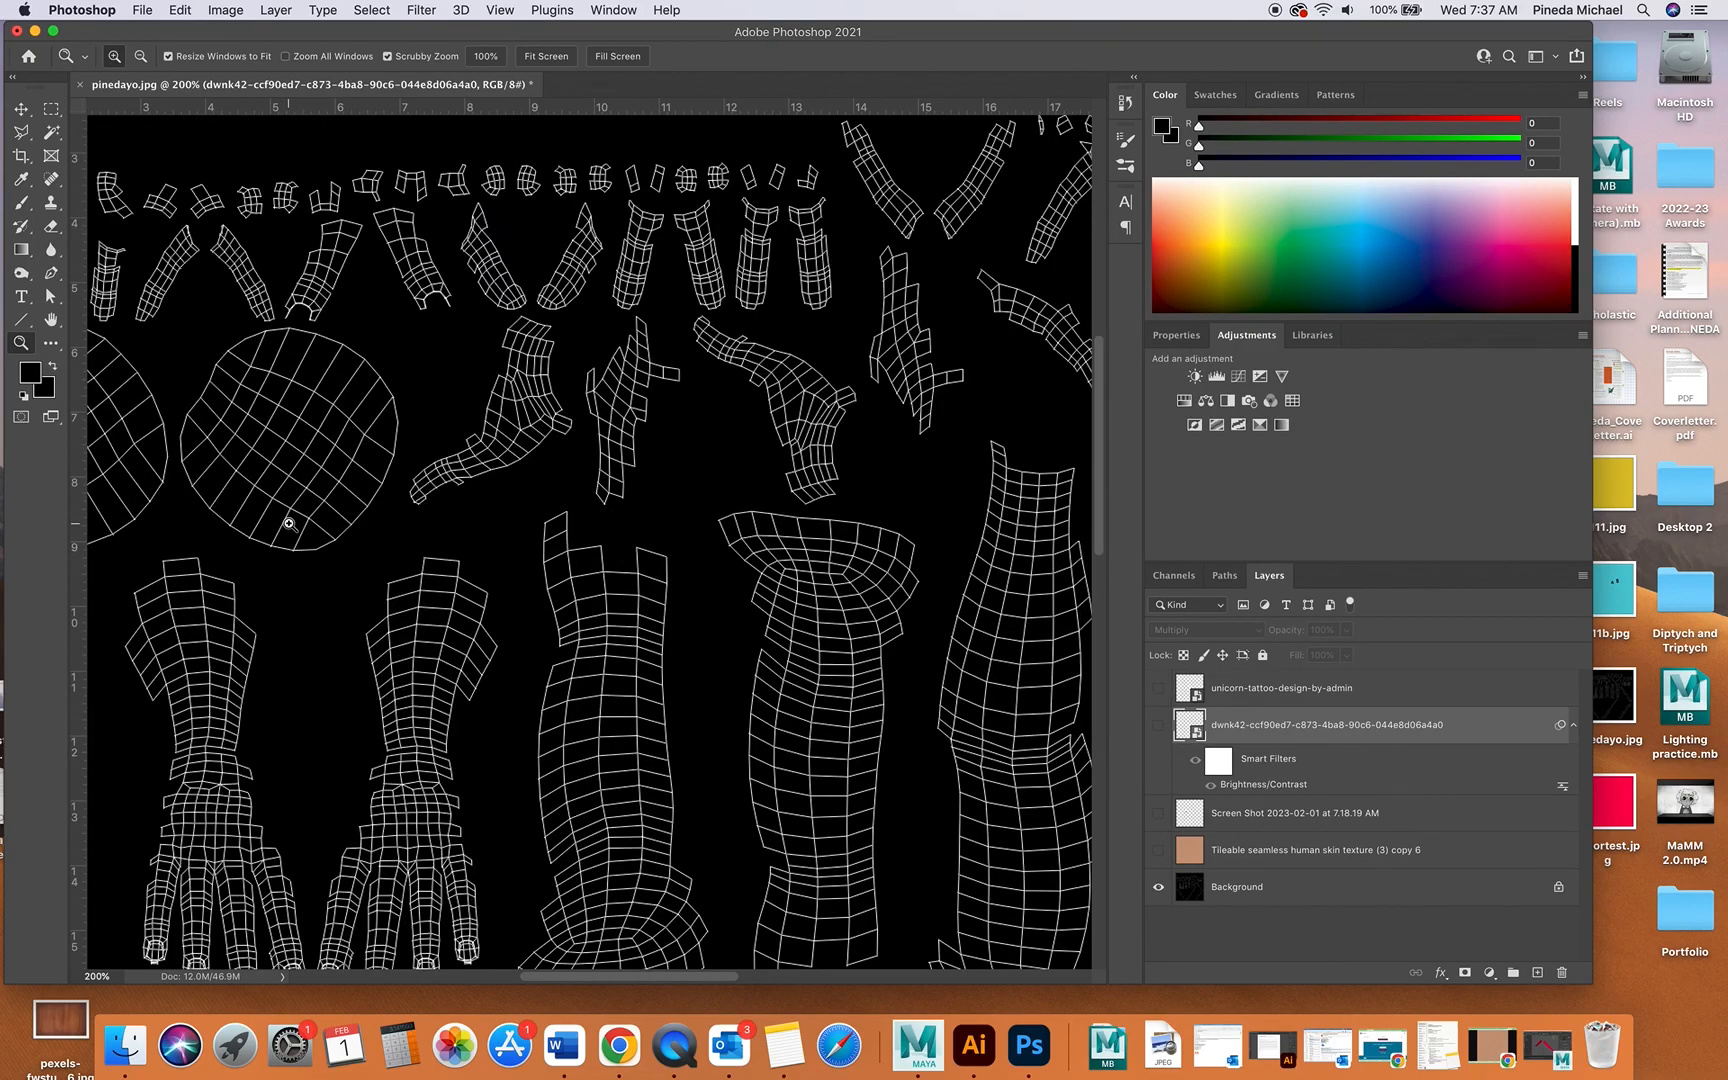
# - Make the skin texture, portrait and both unicorn layers visible again and select the skin texture layer
pyautogui.scroll(-3, 395, 443)
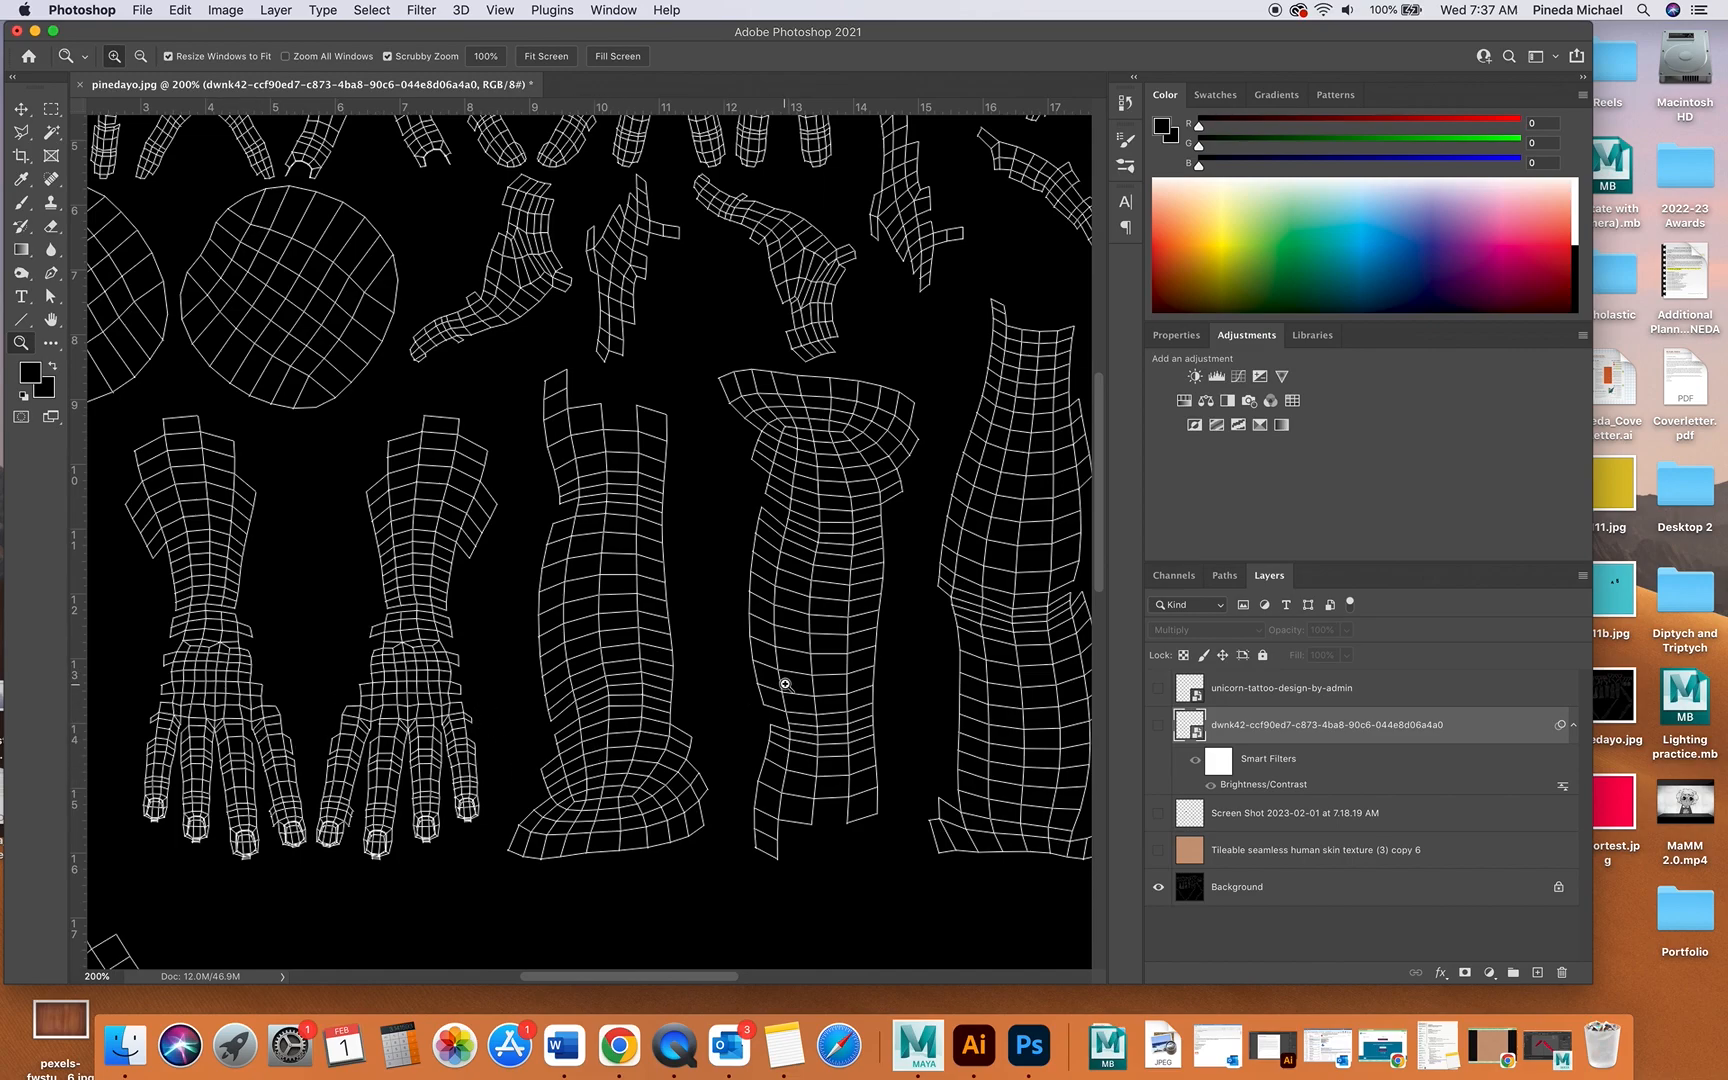
pyautogui.keyDown('alt'); pyautogui.scroll(2, 803, 659); pyautogui.keyUp('alt')
pyautogui.keyDown('alt'); pyautogui.scroll(-4, 803, 659); pyautogui.keyUp('alt')
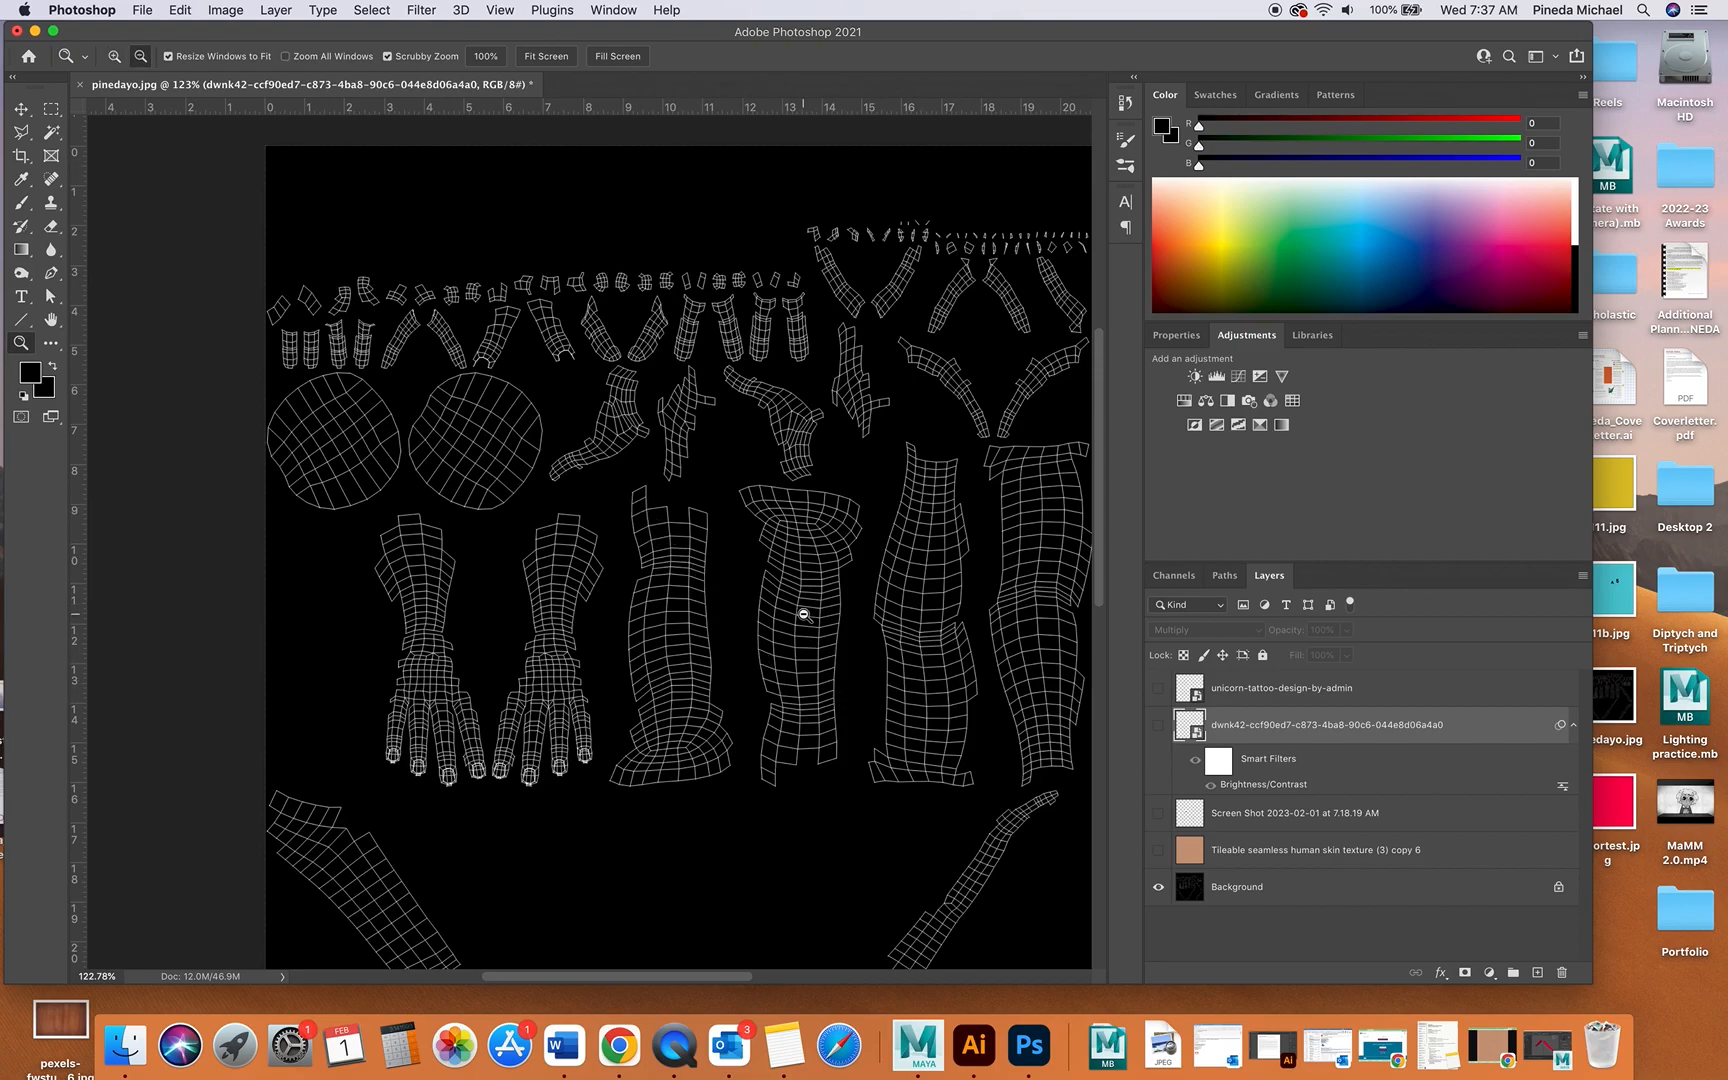
pyautogui.doubleClick(51, 319)
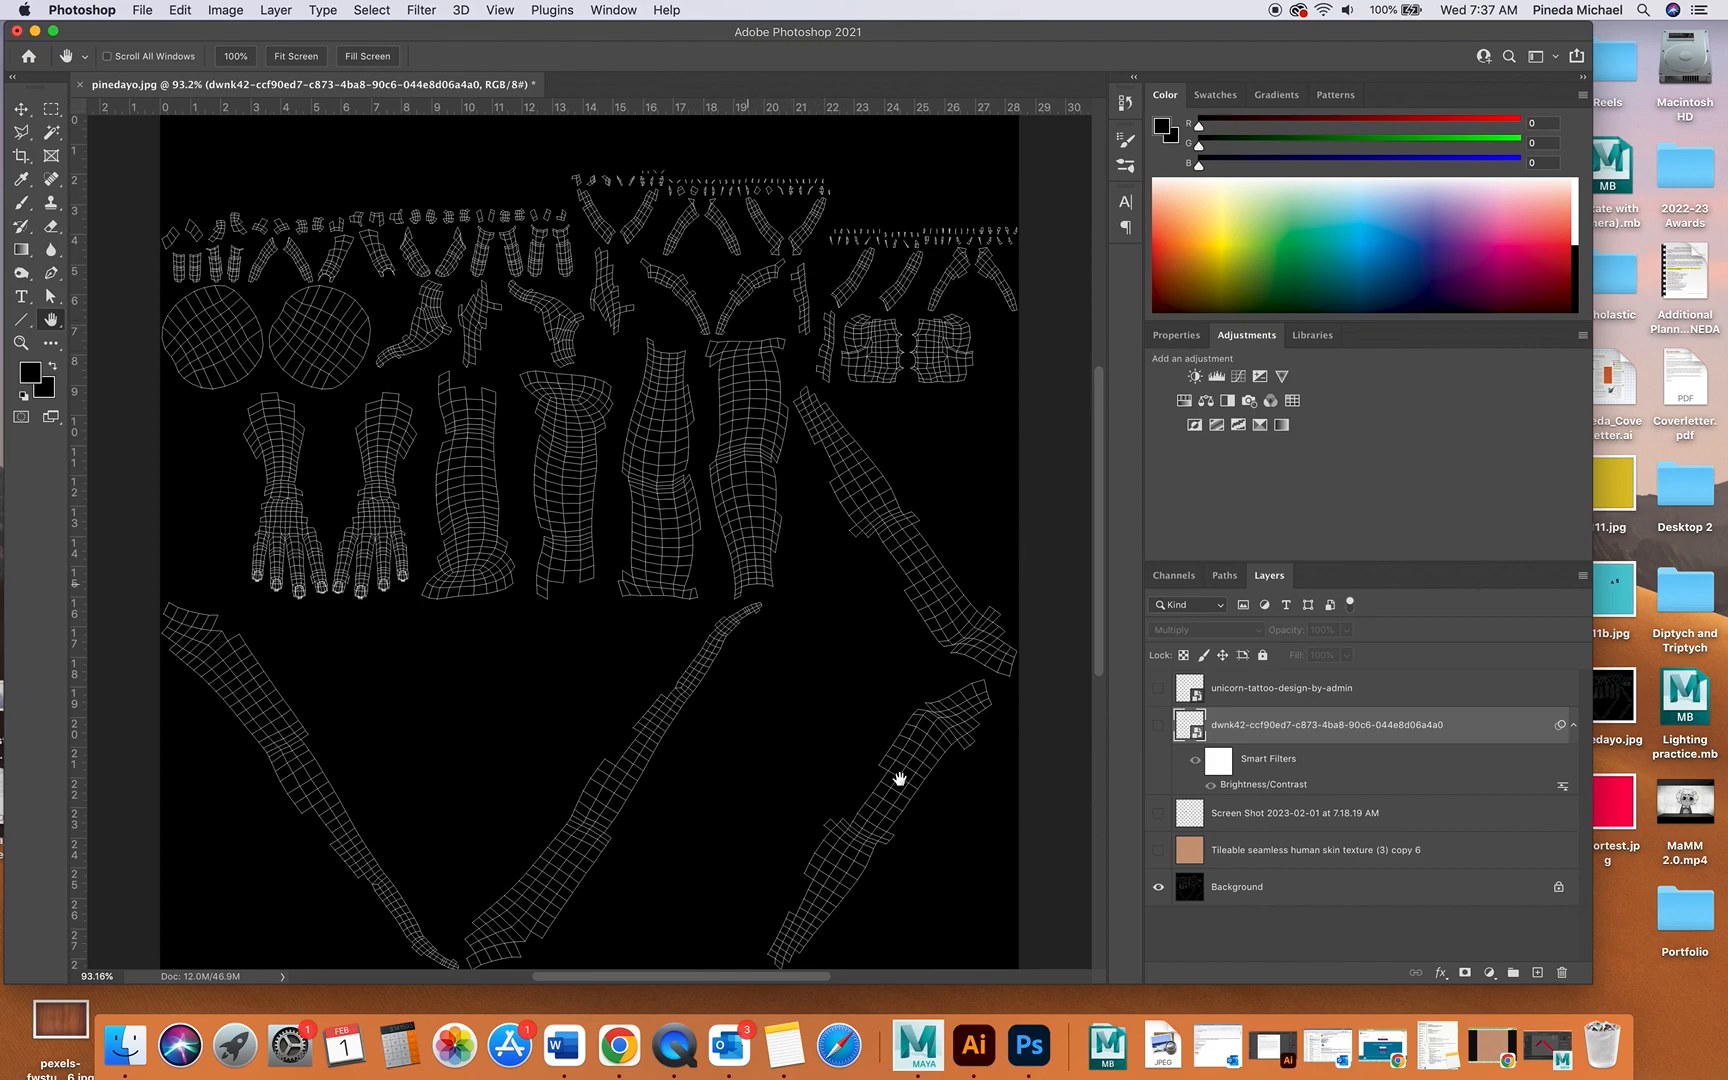
pyautogui.moveTo(1160, 852); pyautogui.dragTo(1148, 795)
pyautogui.click(1268, 852)
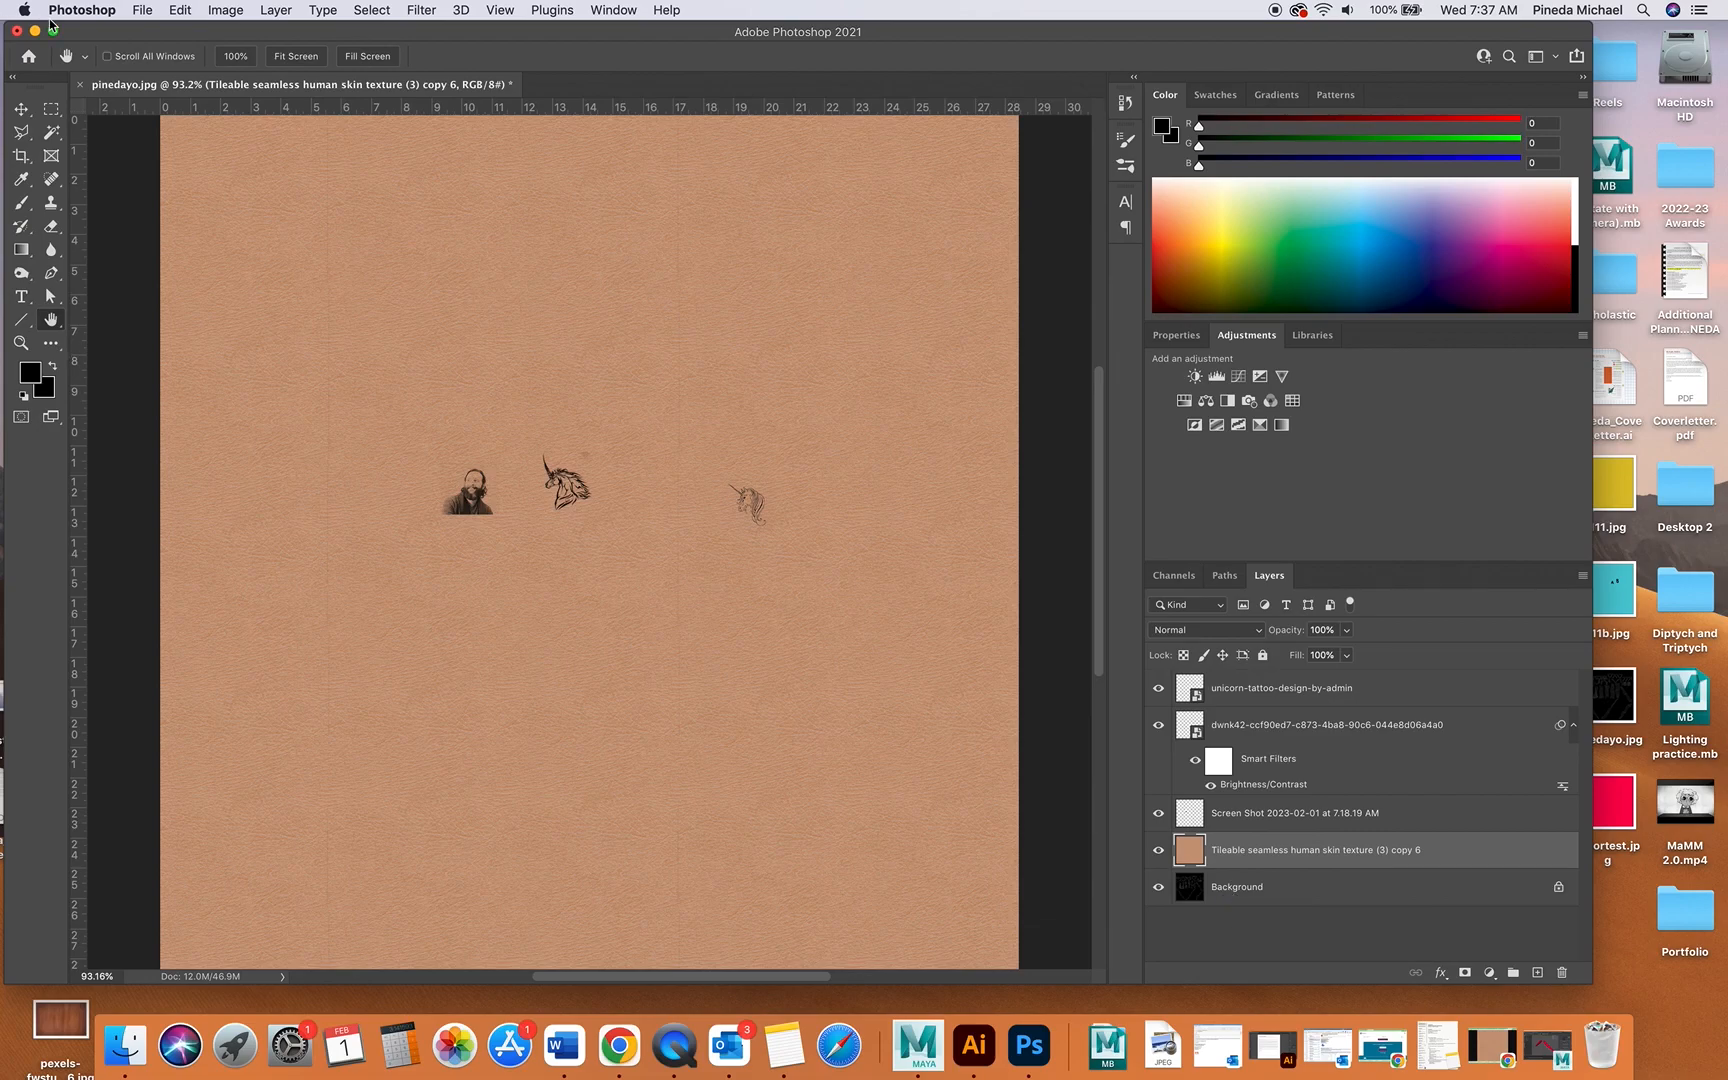
# - Export the layered image as a 2048 × 2048 px JPG at 100% quality, saved to the Desktop as therealdeal-unicorn4life.jpg
pyautogui.click(142, 10)
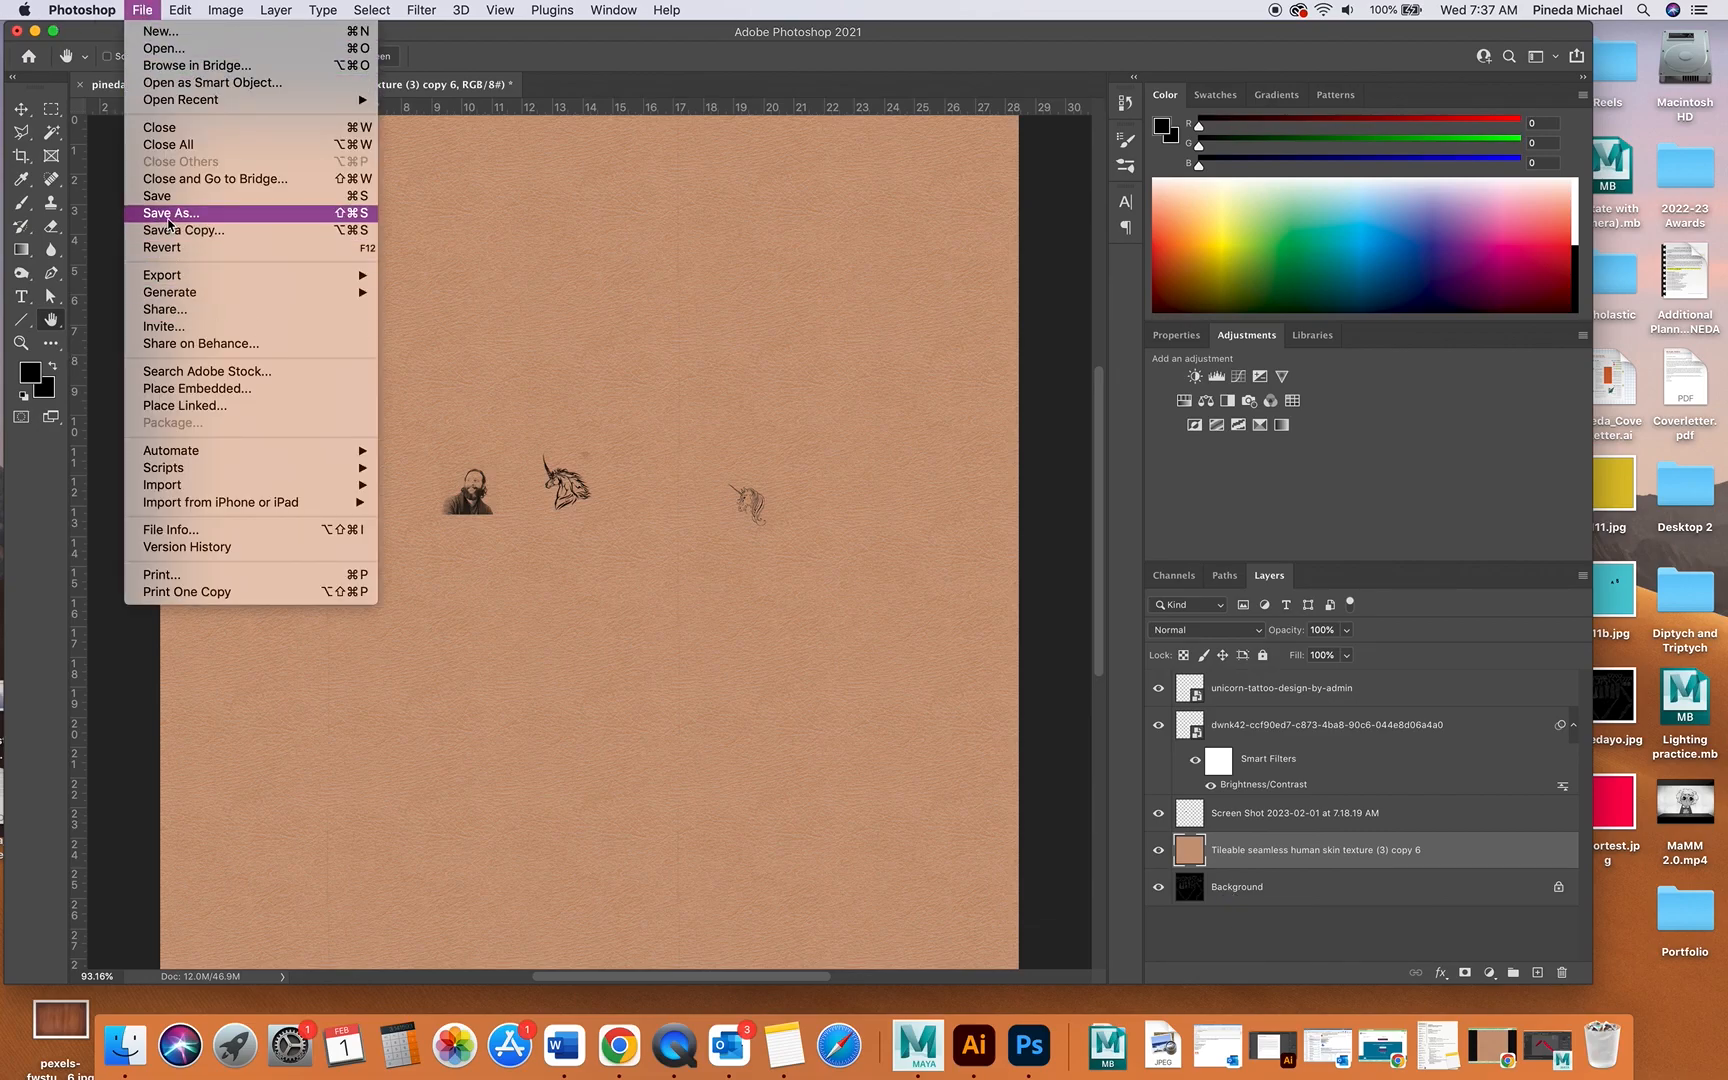
pyautogui.moveTo(170, 275)
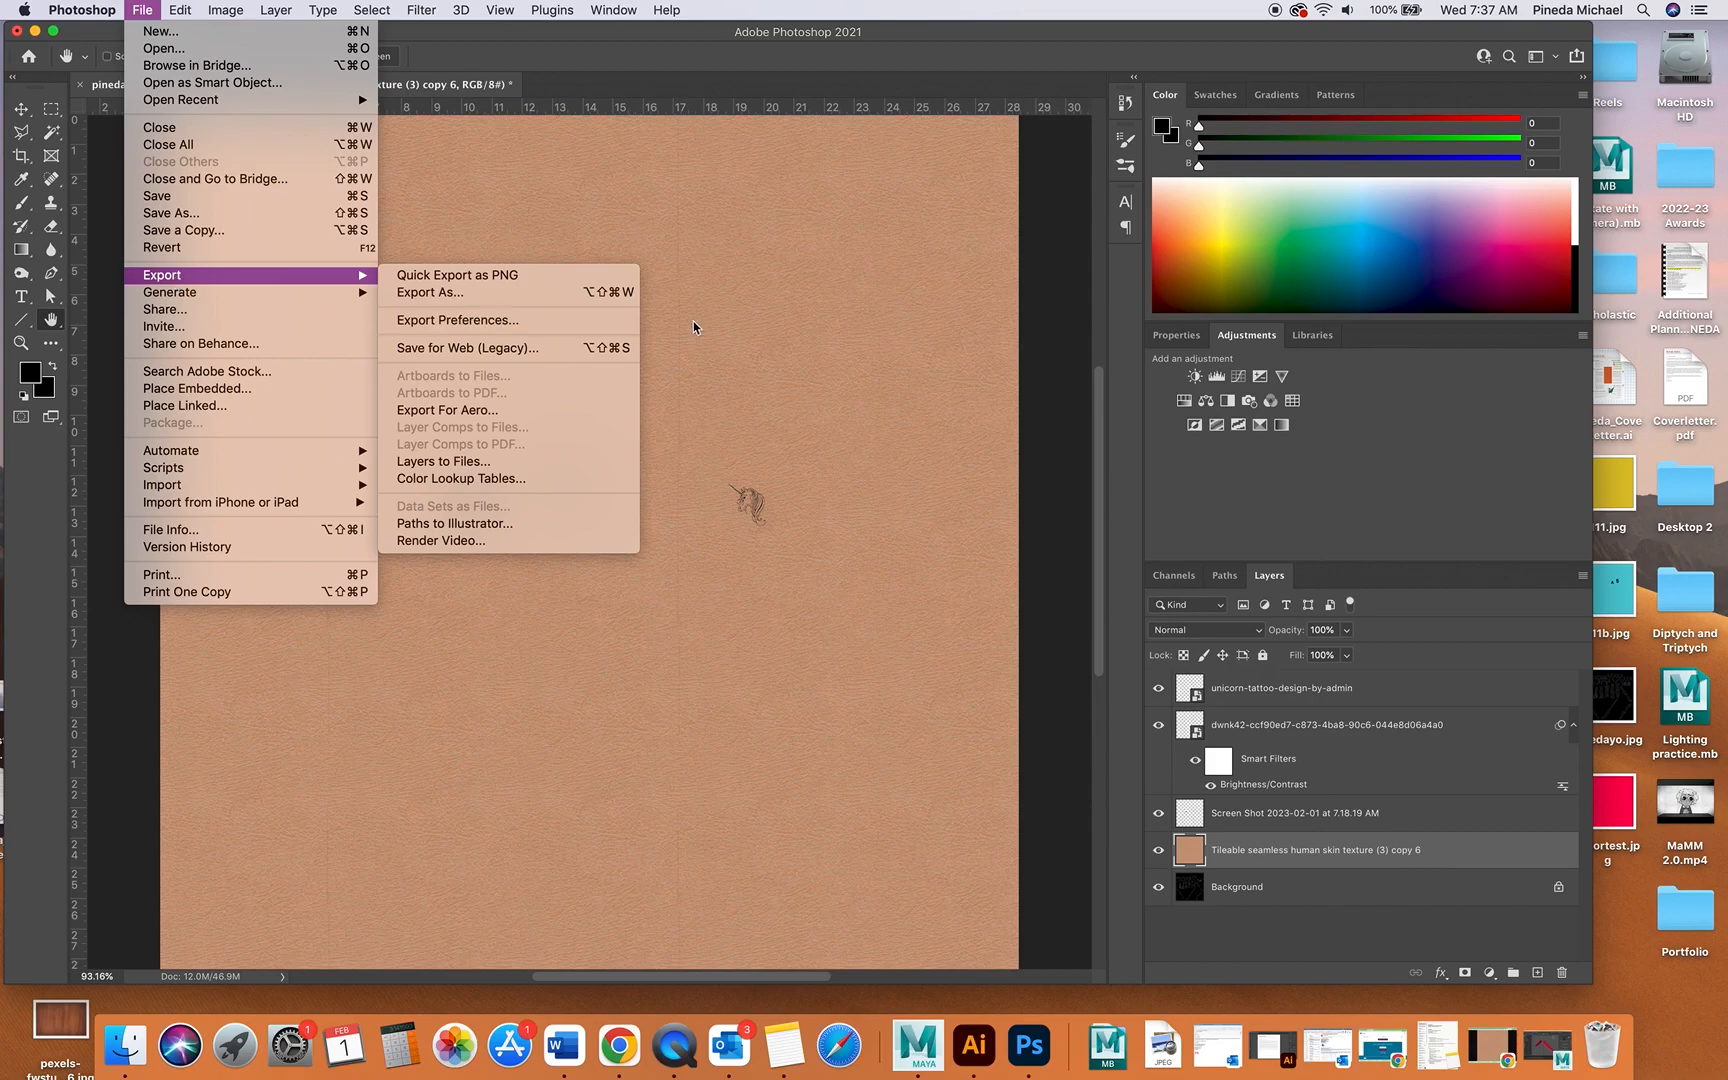
pyautogui.click(607, 293)
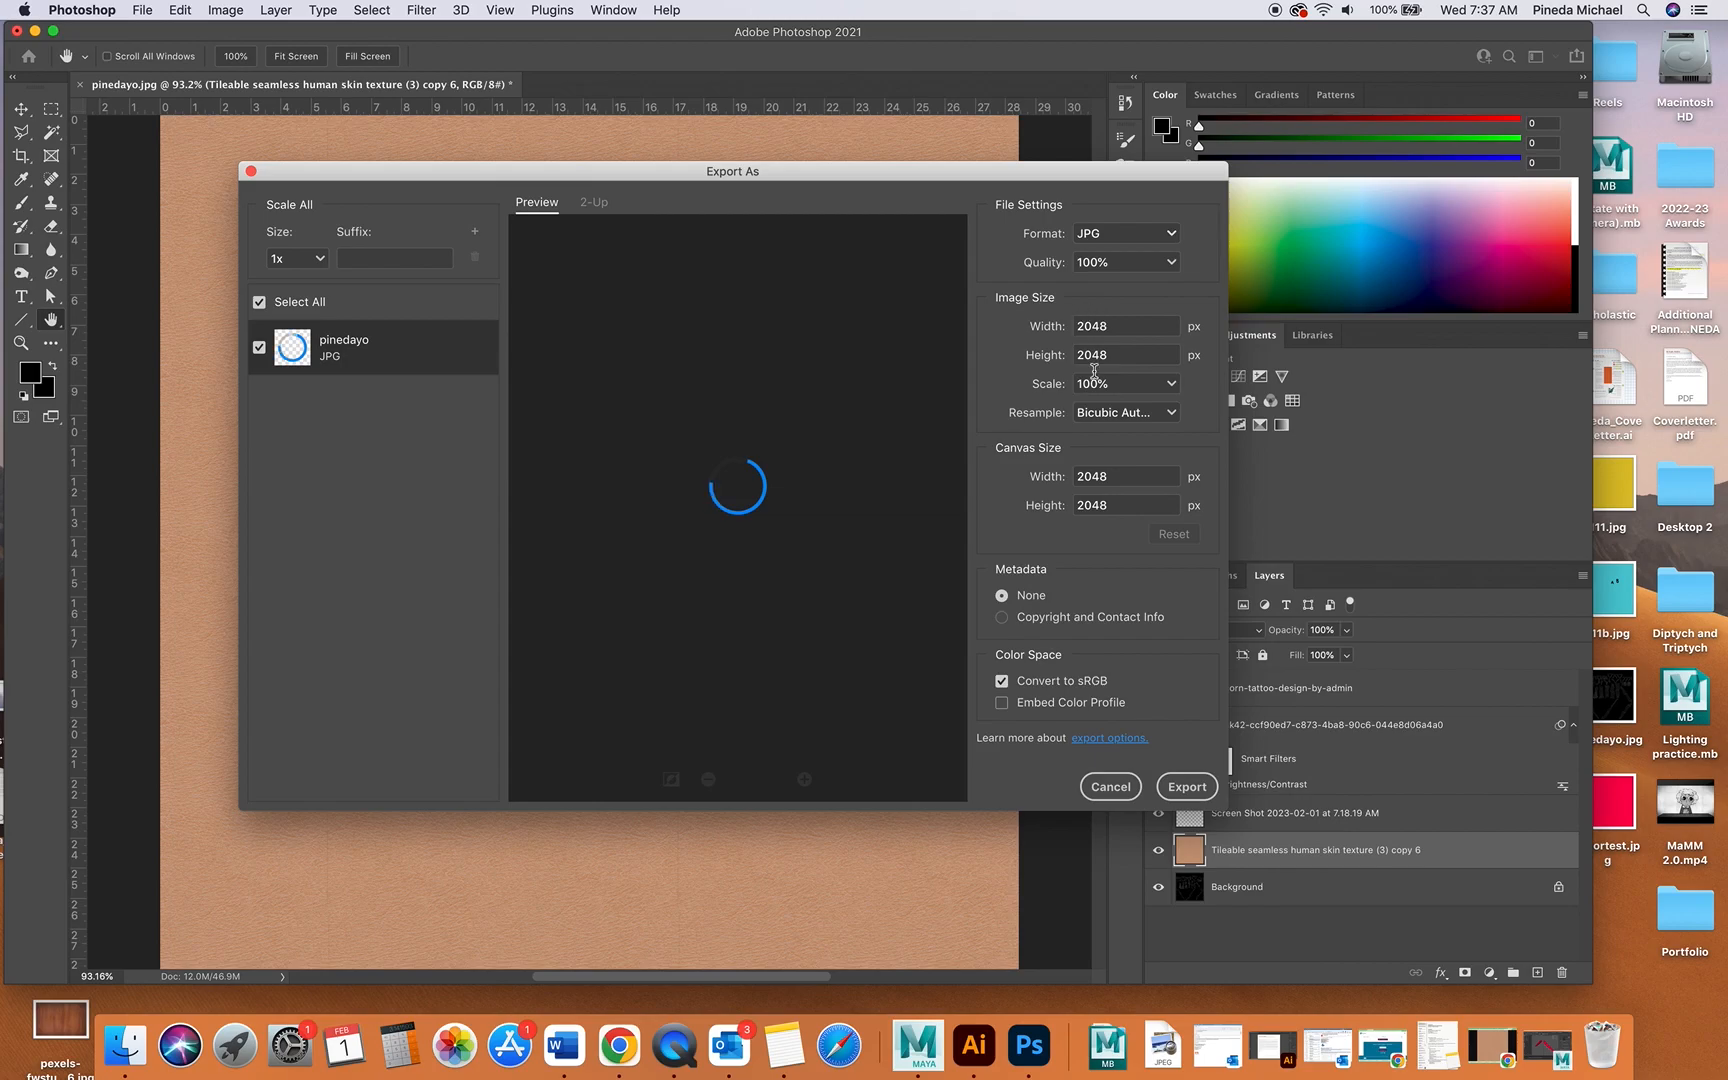
pyautogui.click(1162, 788)
pyautogui.click(629, 291)
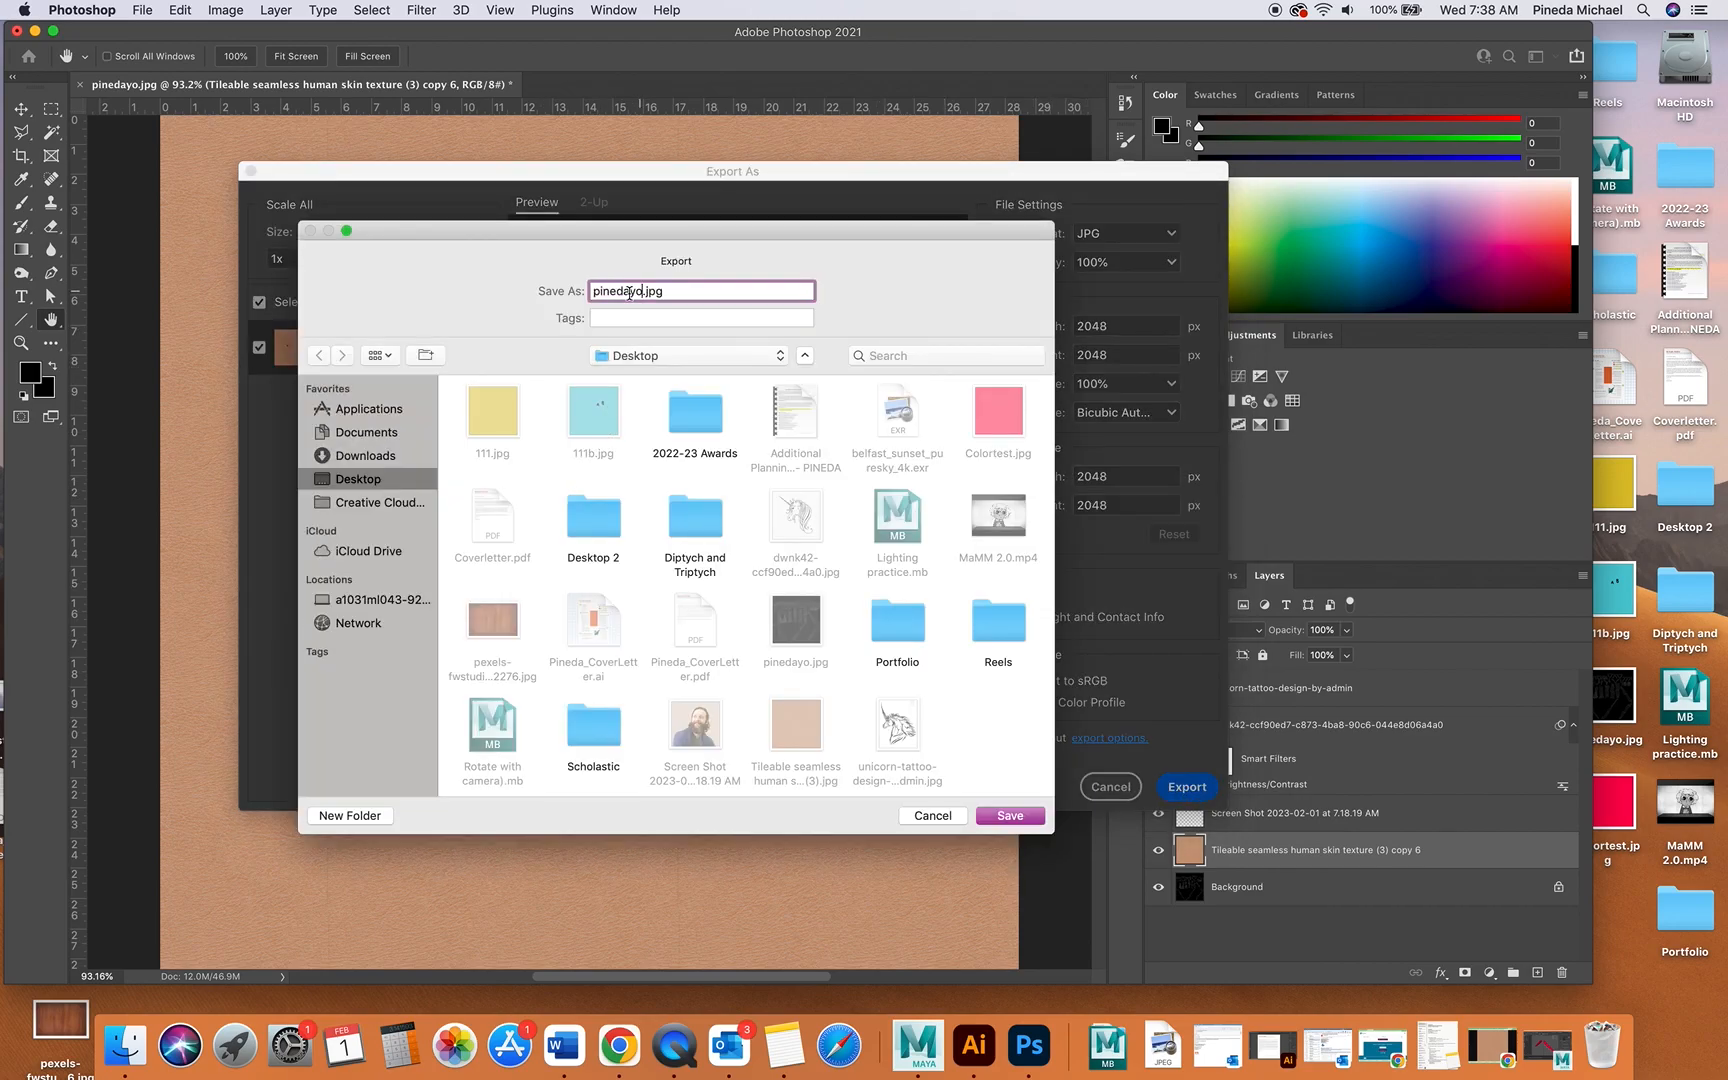
pyautogui.doubleClick(641, 292)
pyautogui.write('theread')
pyautogui.press('BackSpace')
pyautogui.write('ldeal-unicorn4life')
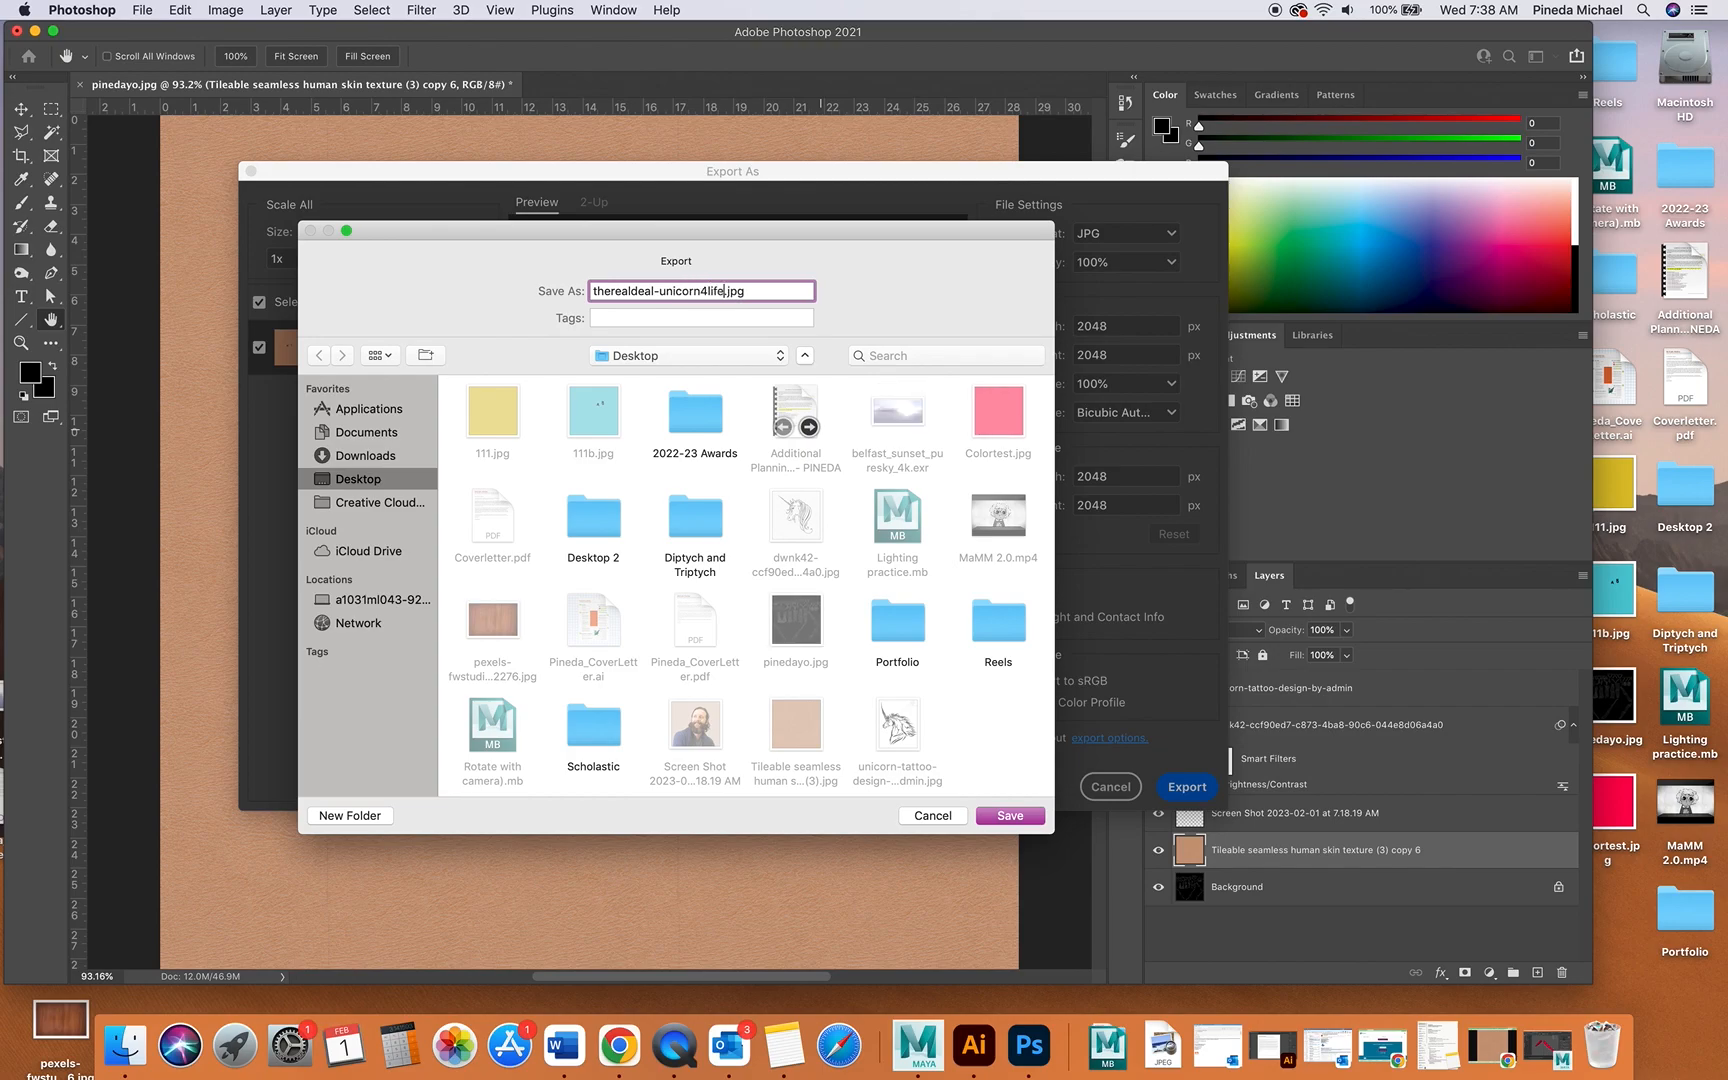
pyautogui.click(1013, 814)
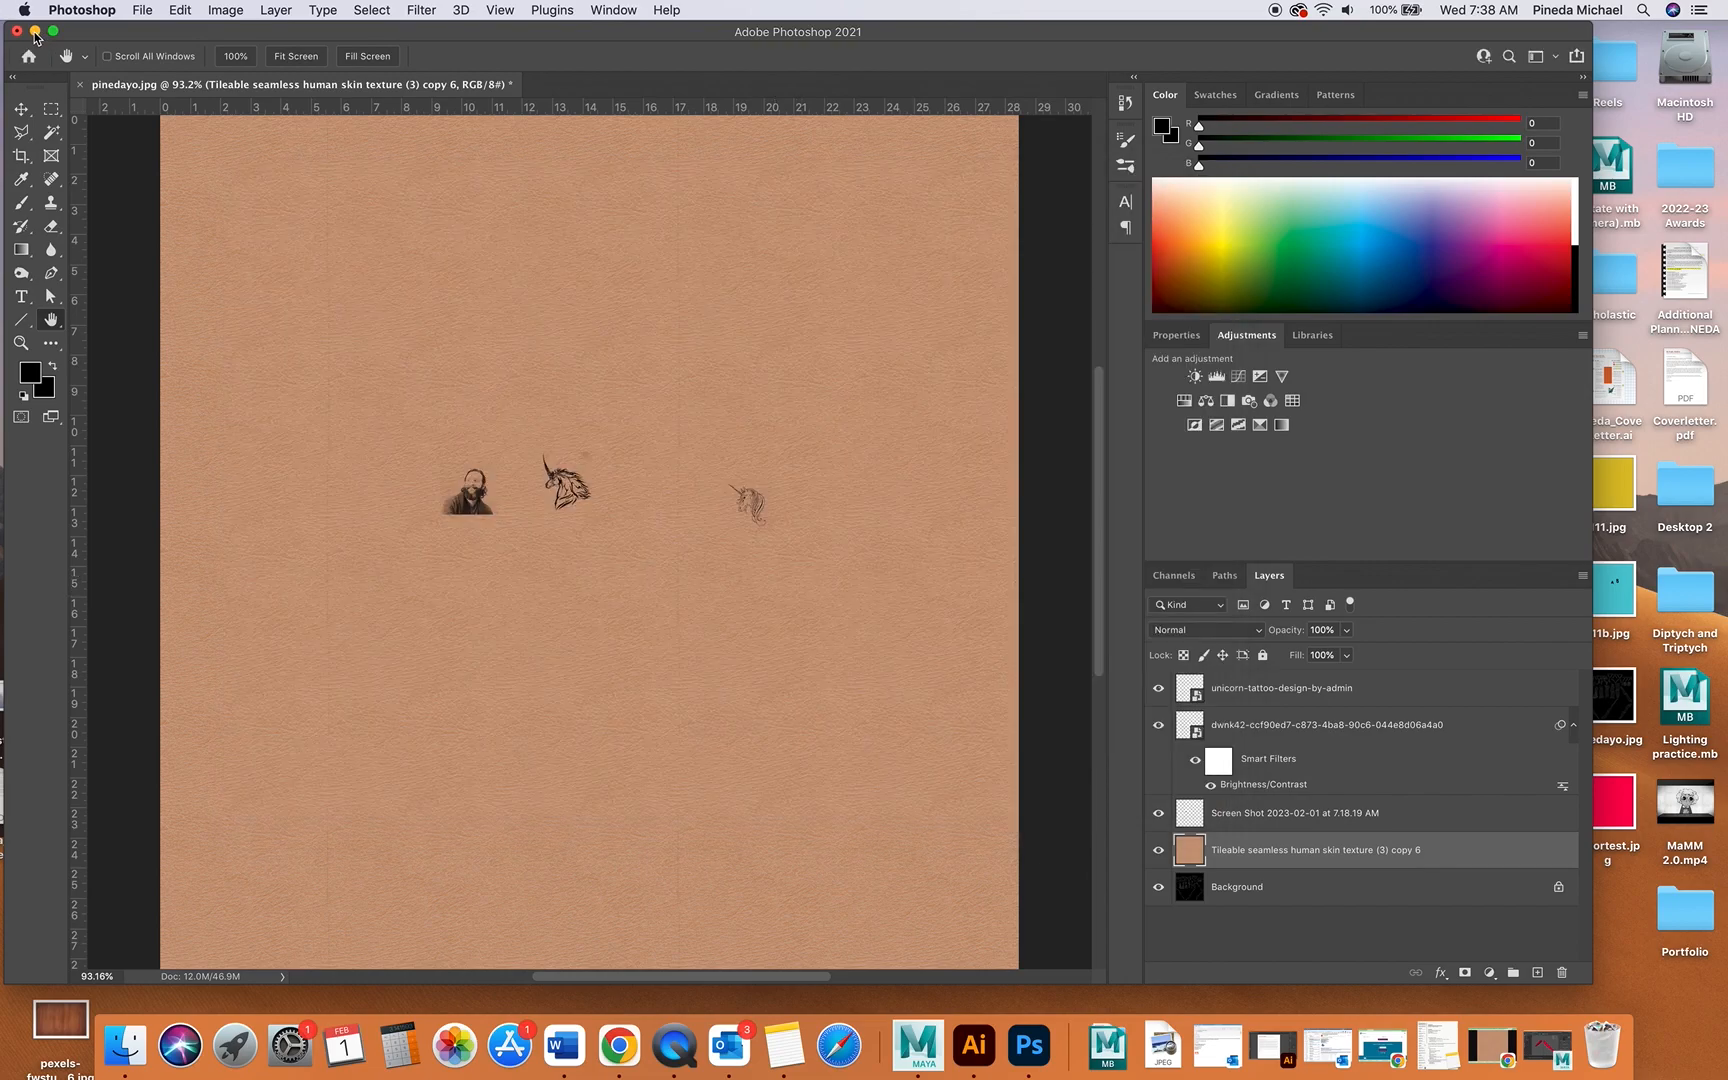
# - Minimize the Photoshop window, switch to Maya and select the cartoon arms' body mesh
pyautogui.click(35, 33)
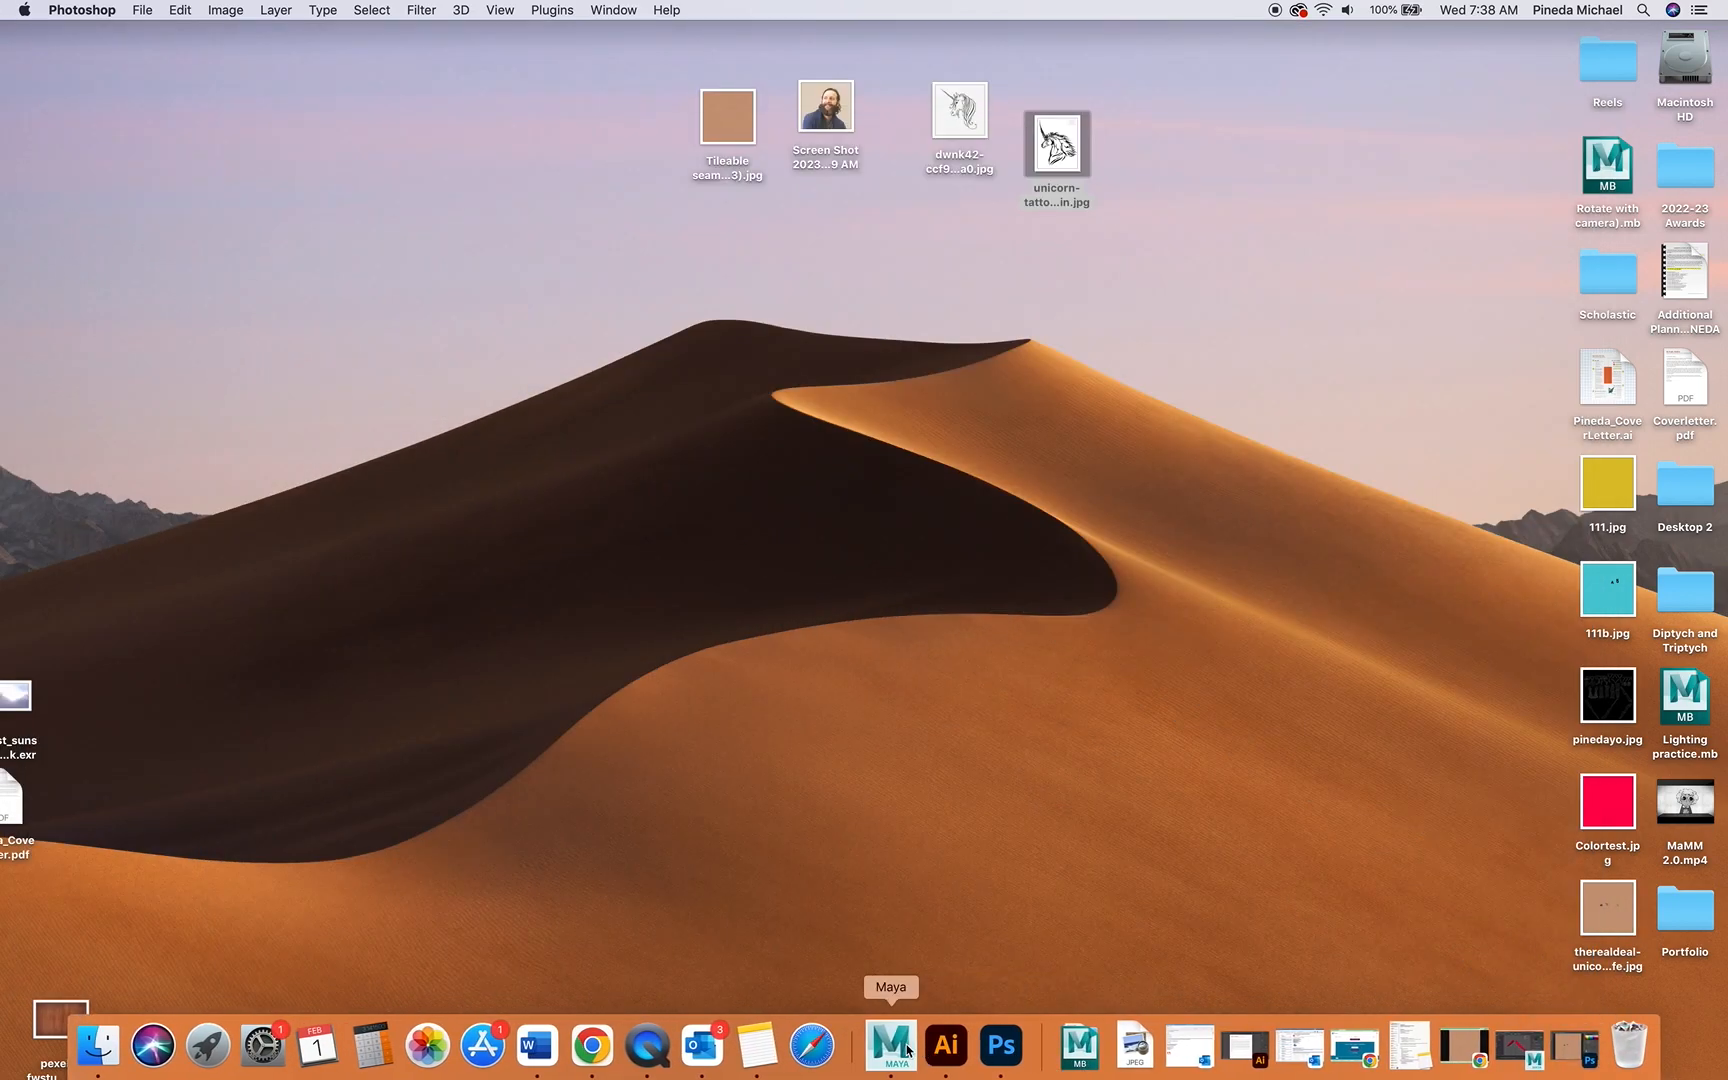
pyautogui.click(893, 1045)
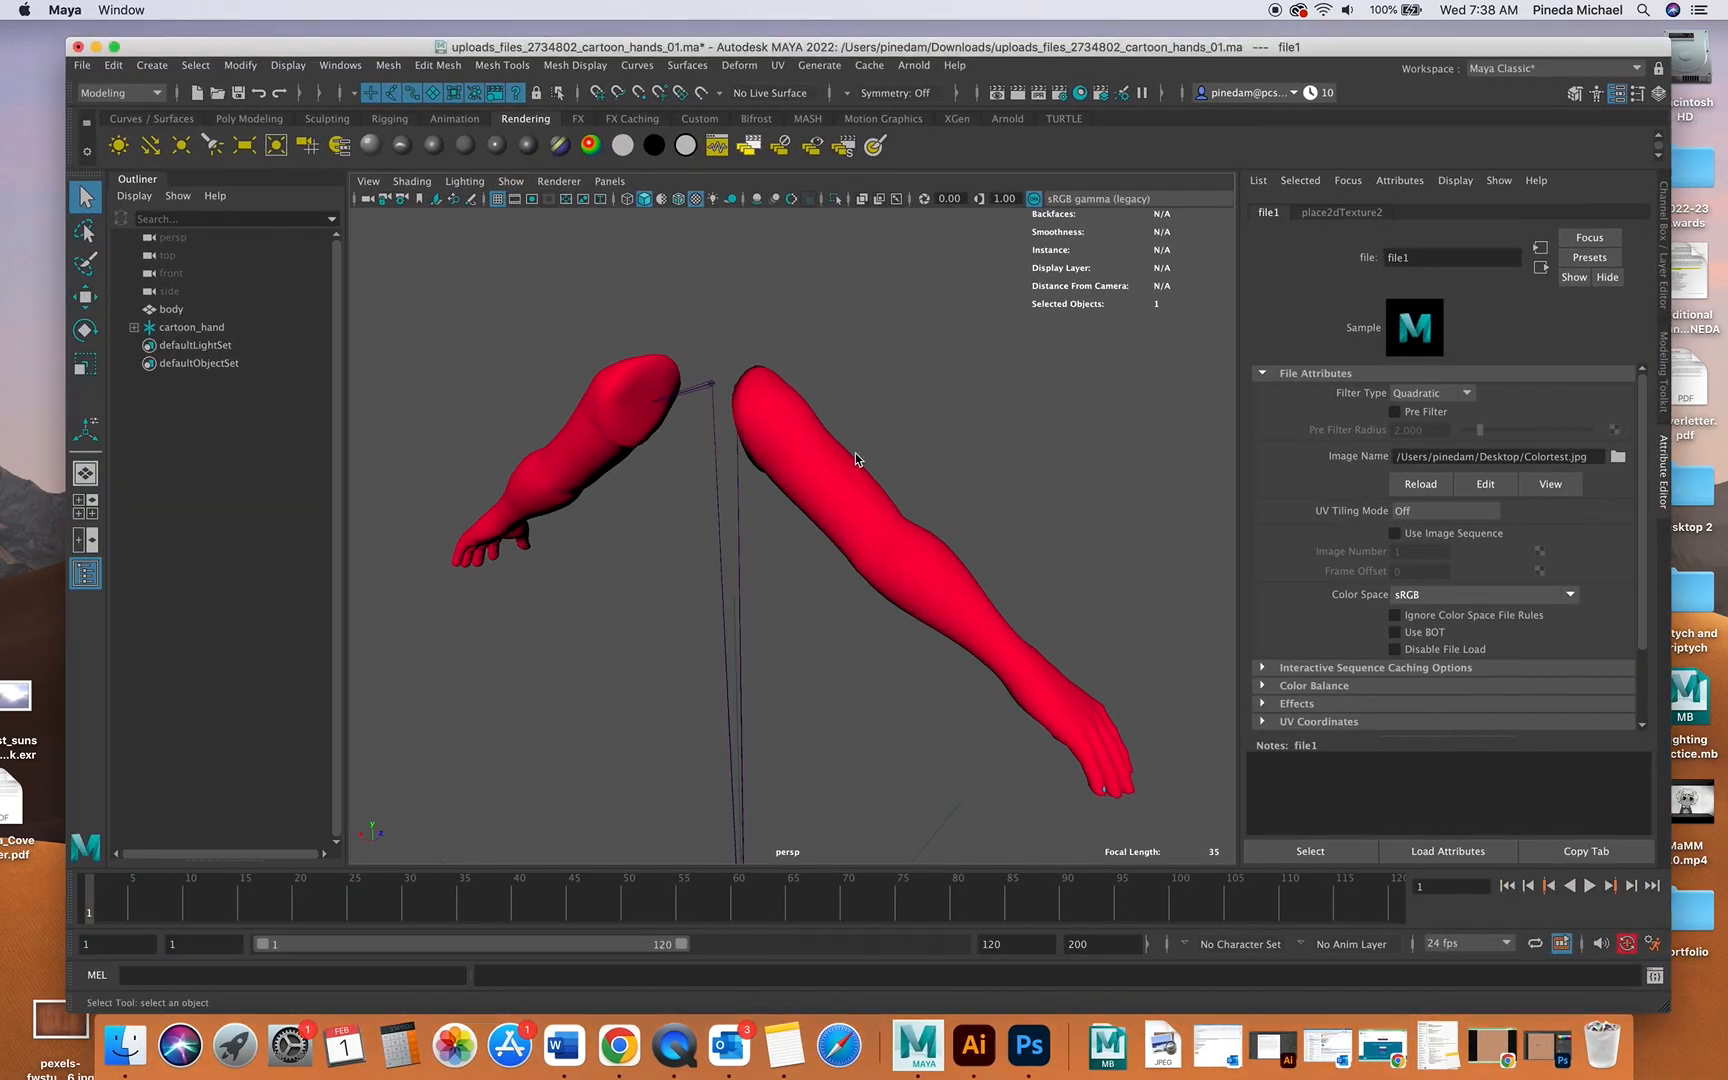
pyautogui.click(591, 432)
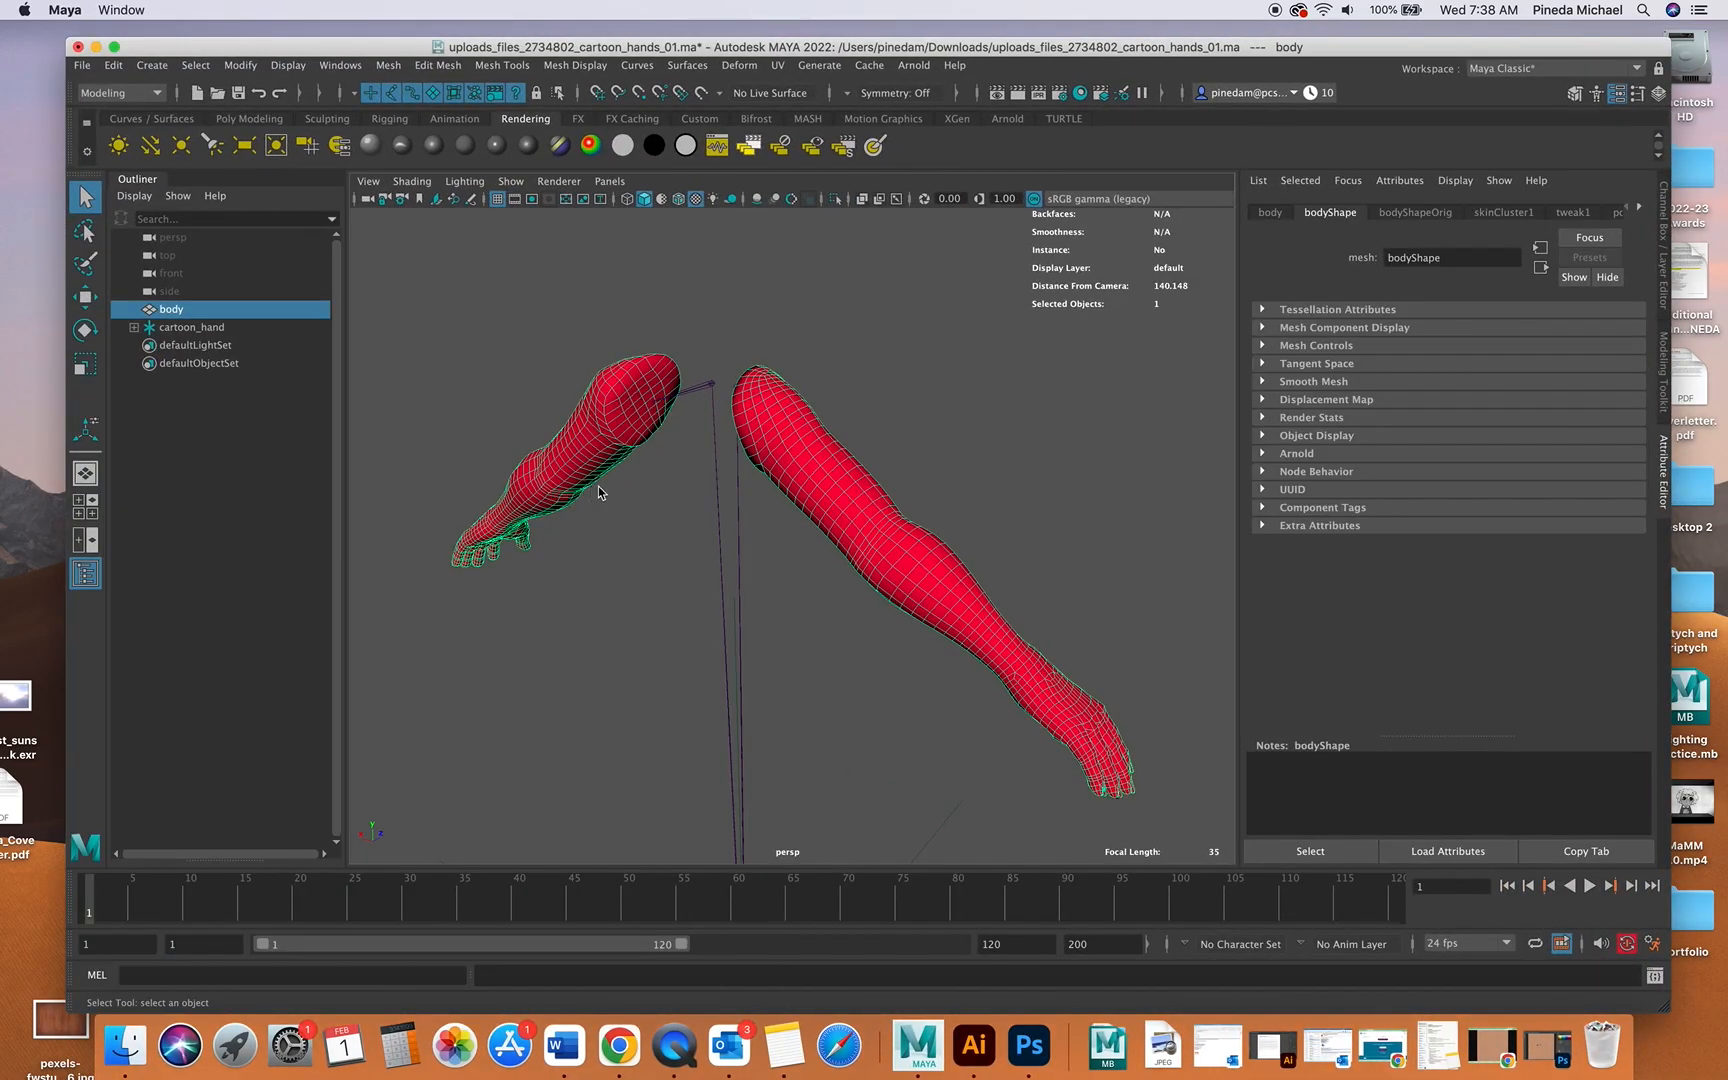
# - Select individual faces along one arm in face mode and return the mesh to object selection
pyautogui.keyDown('alt'); pyautogui.moveTo(911, 540); pyautogui.dragTo(788, 514); pyautogui.keyUp('alt')
pyautogui.moveTo(788, 514); pyautogui.dragTo(795, 576, button='right')
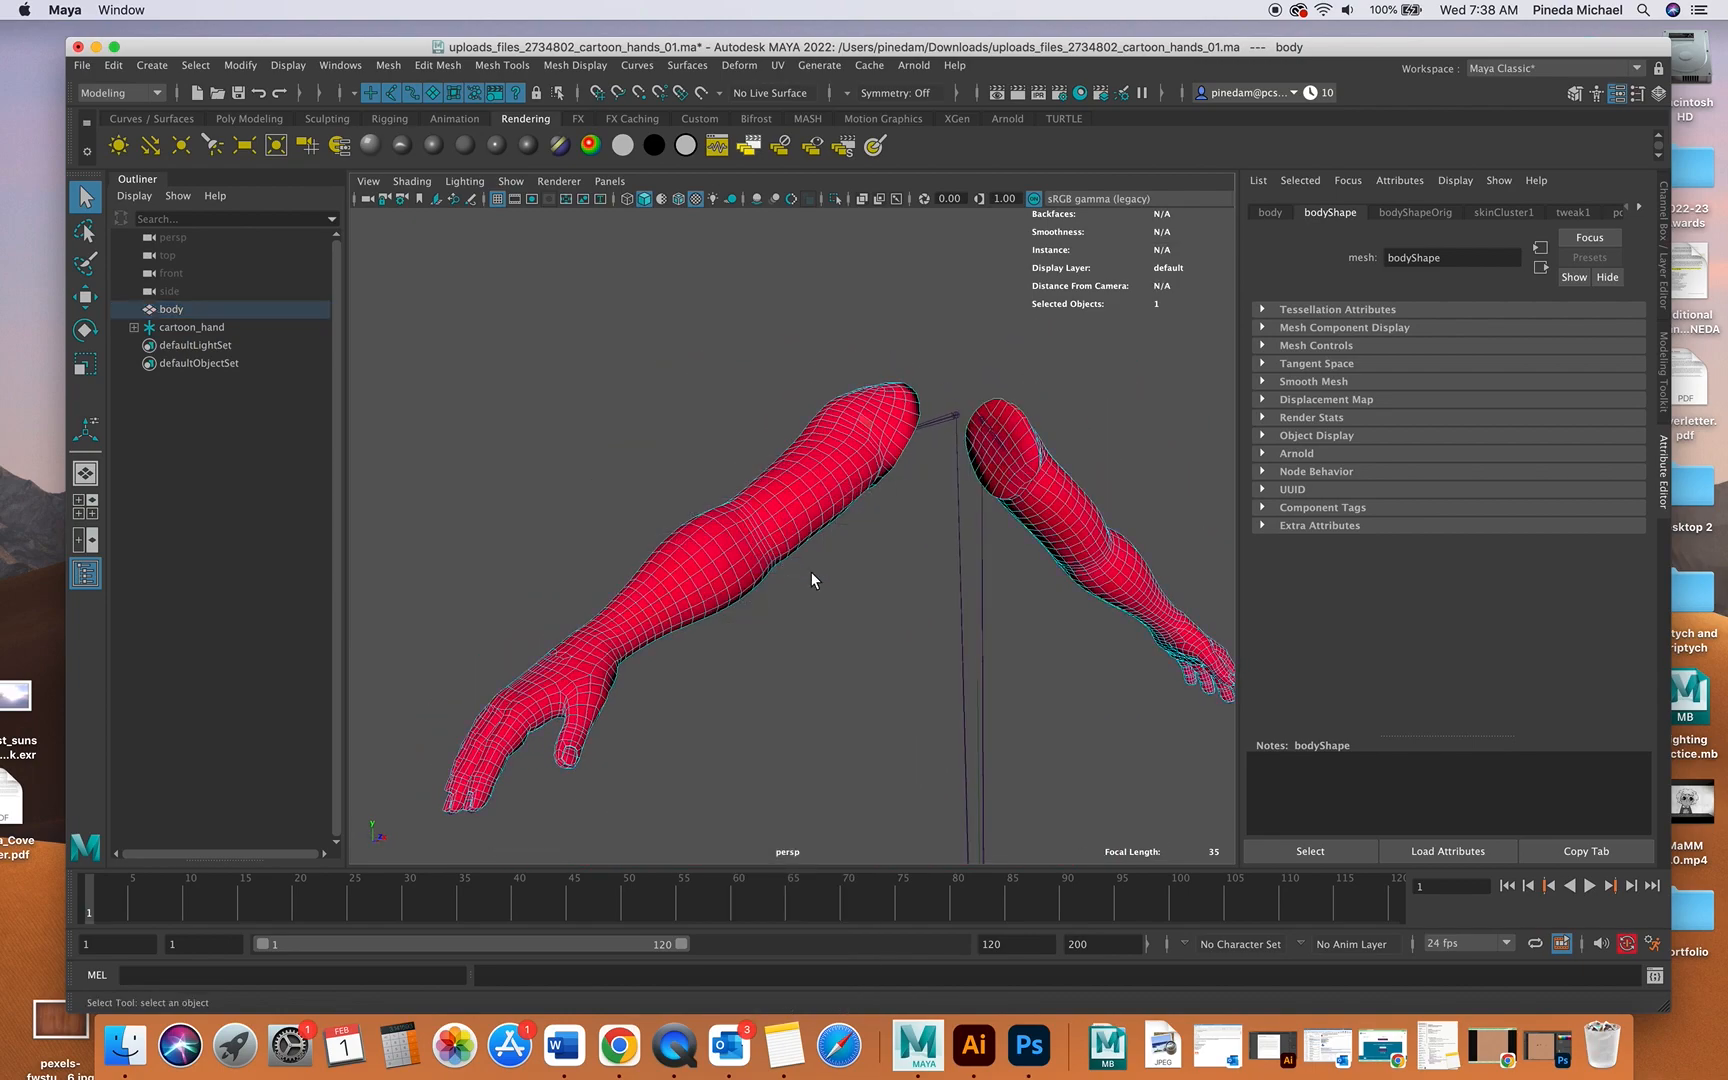
pyautogui.keyDown('alt'); pyautogui.moveTo(845, 452); pyautogui.dragTo(801, 460); pyautogui.keyUp('alt')
pyautogui.click(783, 472)
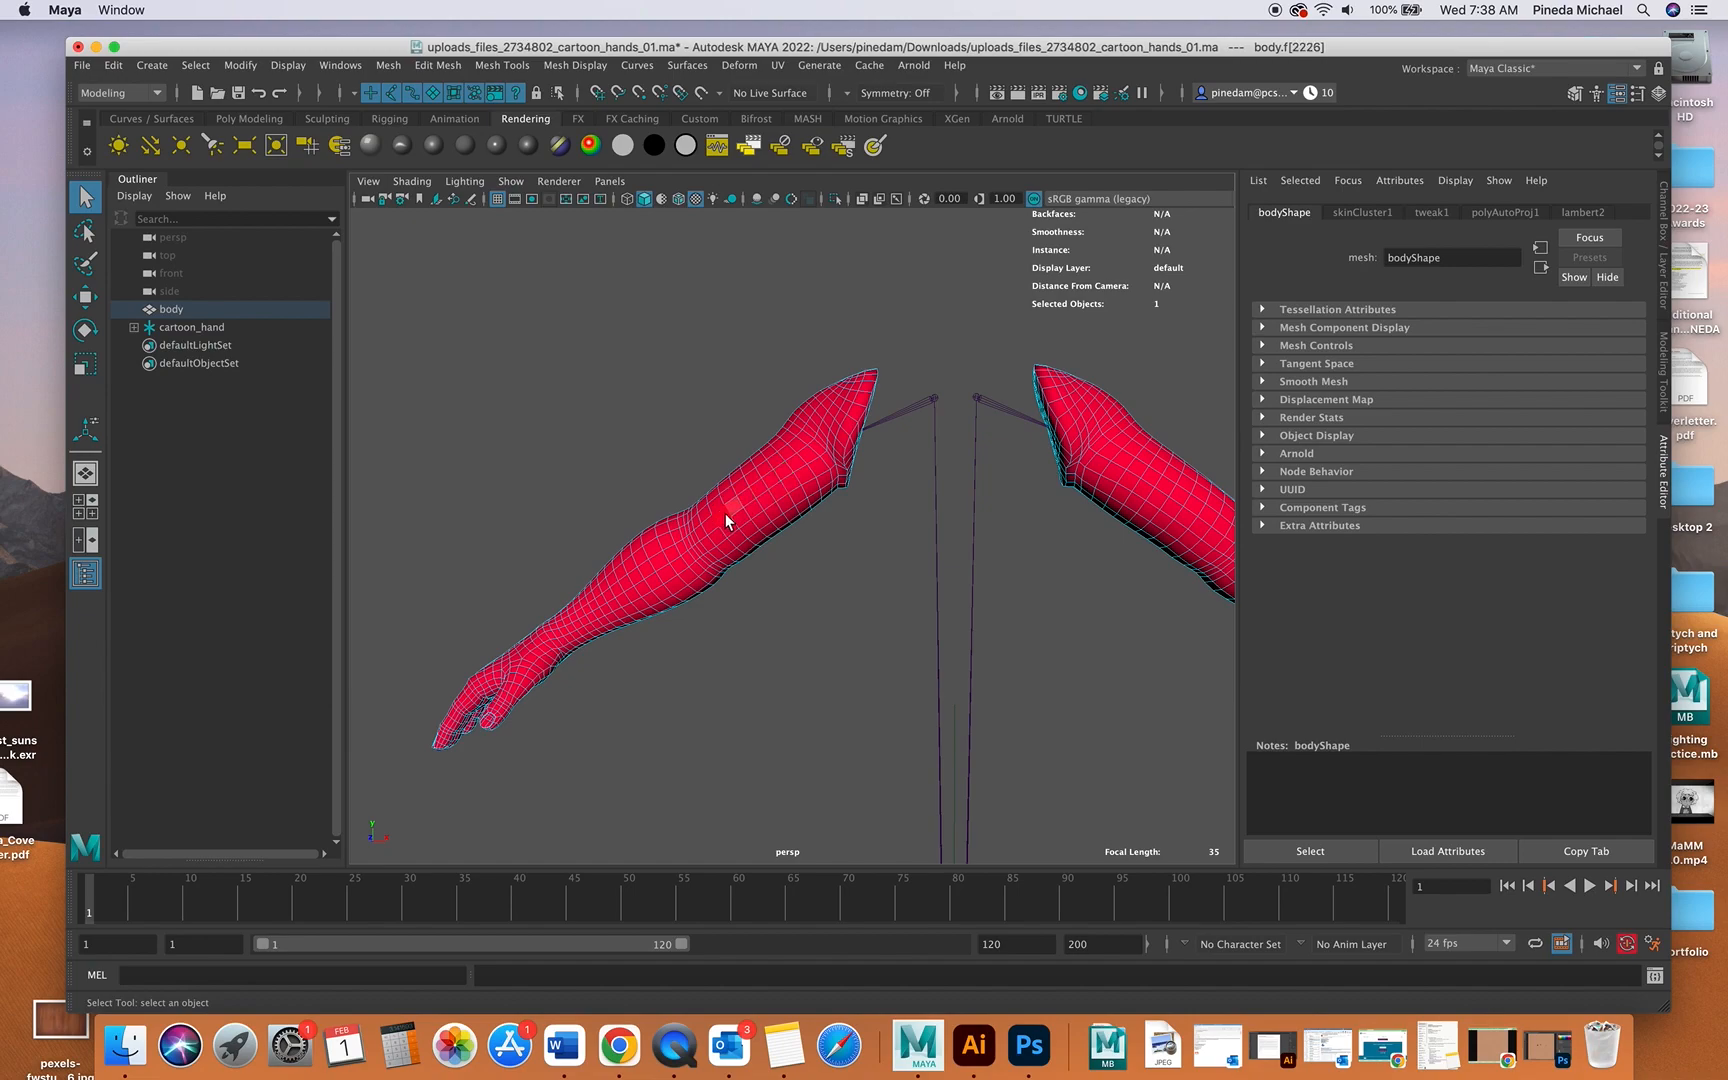
pyautogui.click(645, 540)
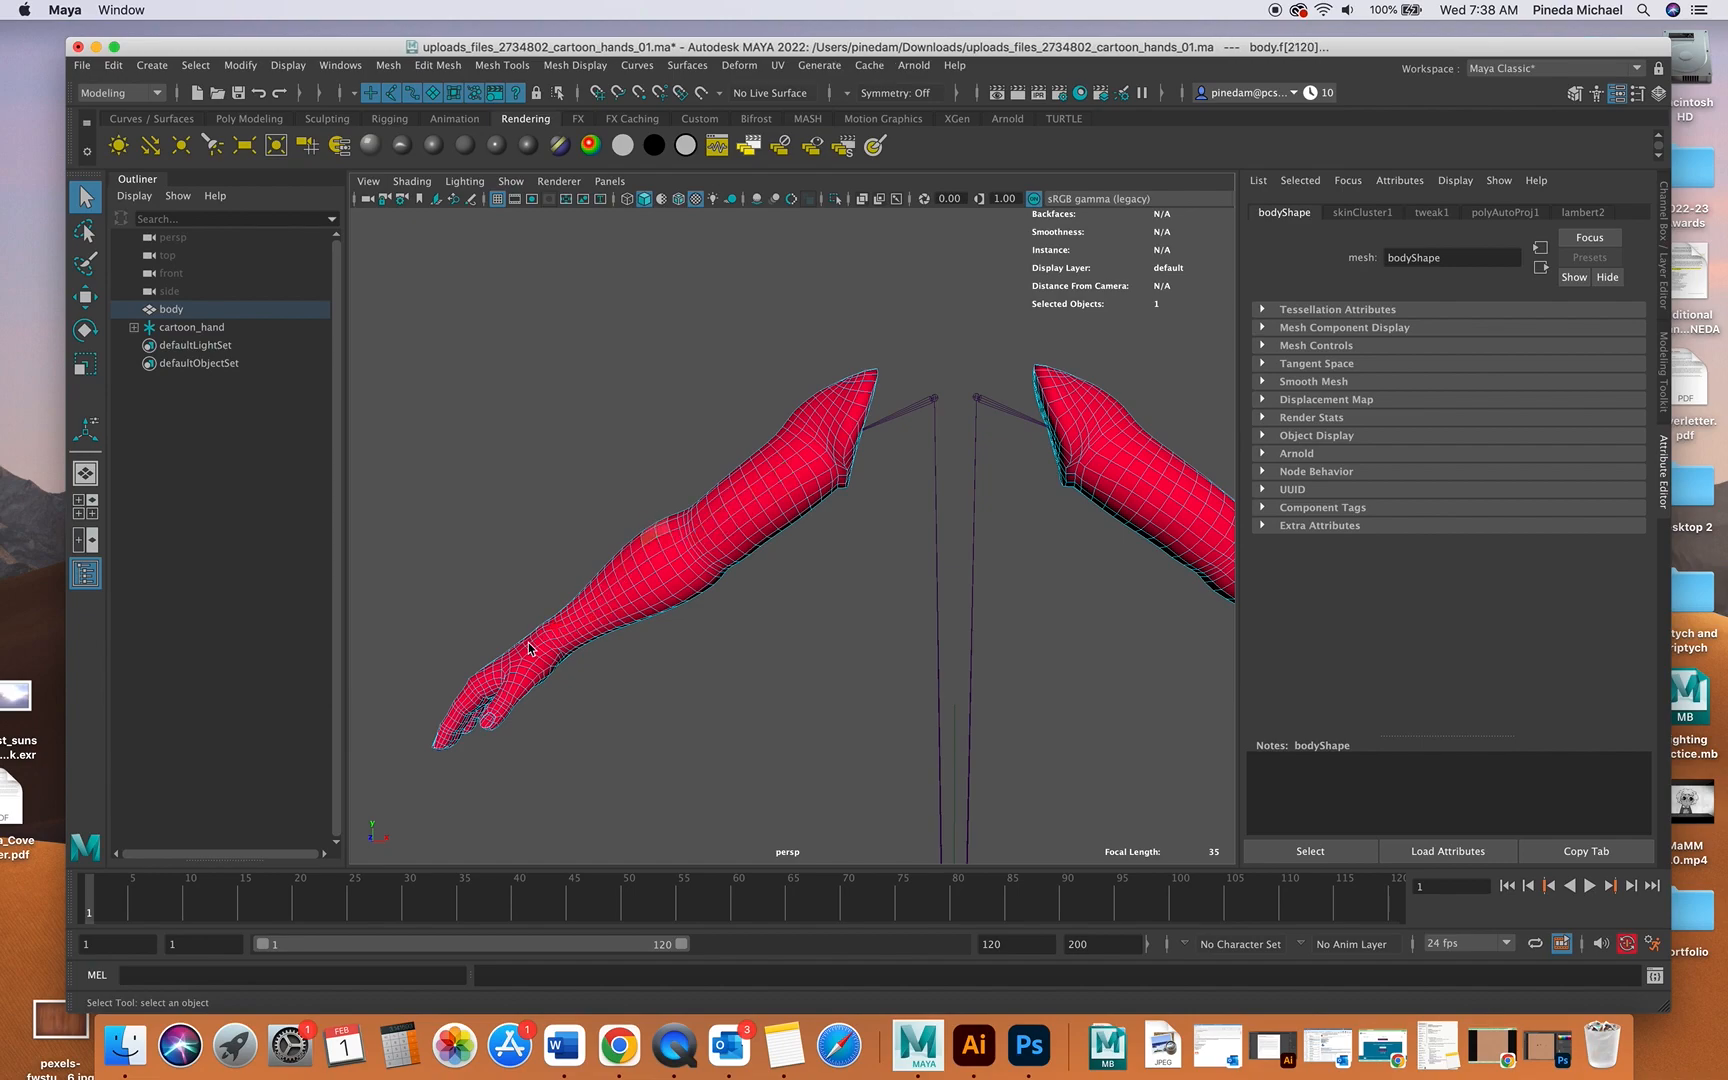
pyautogui.keyDown('alt'); pyautogui.moveTo(990, 465); pyautogui.dragTo(880, 475); pyautogui.keyUp('alt')
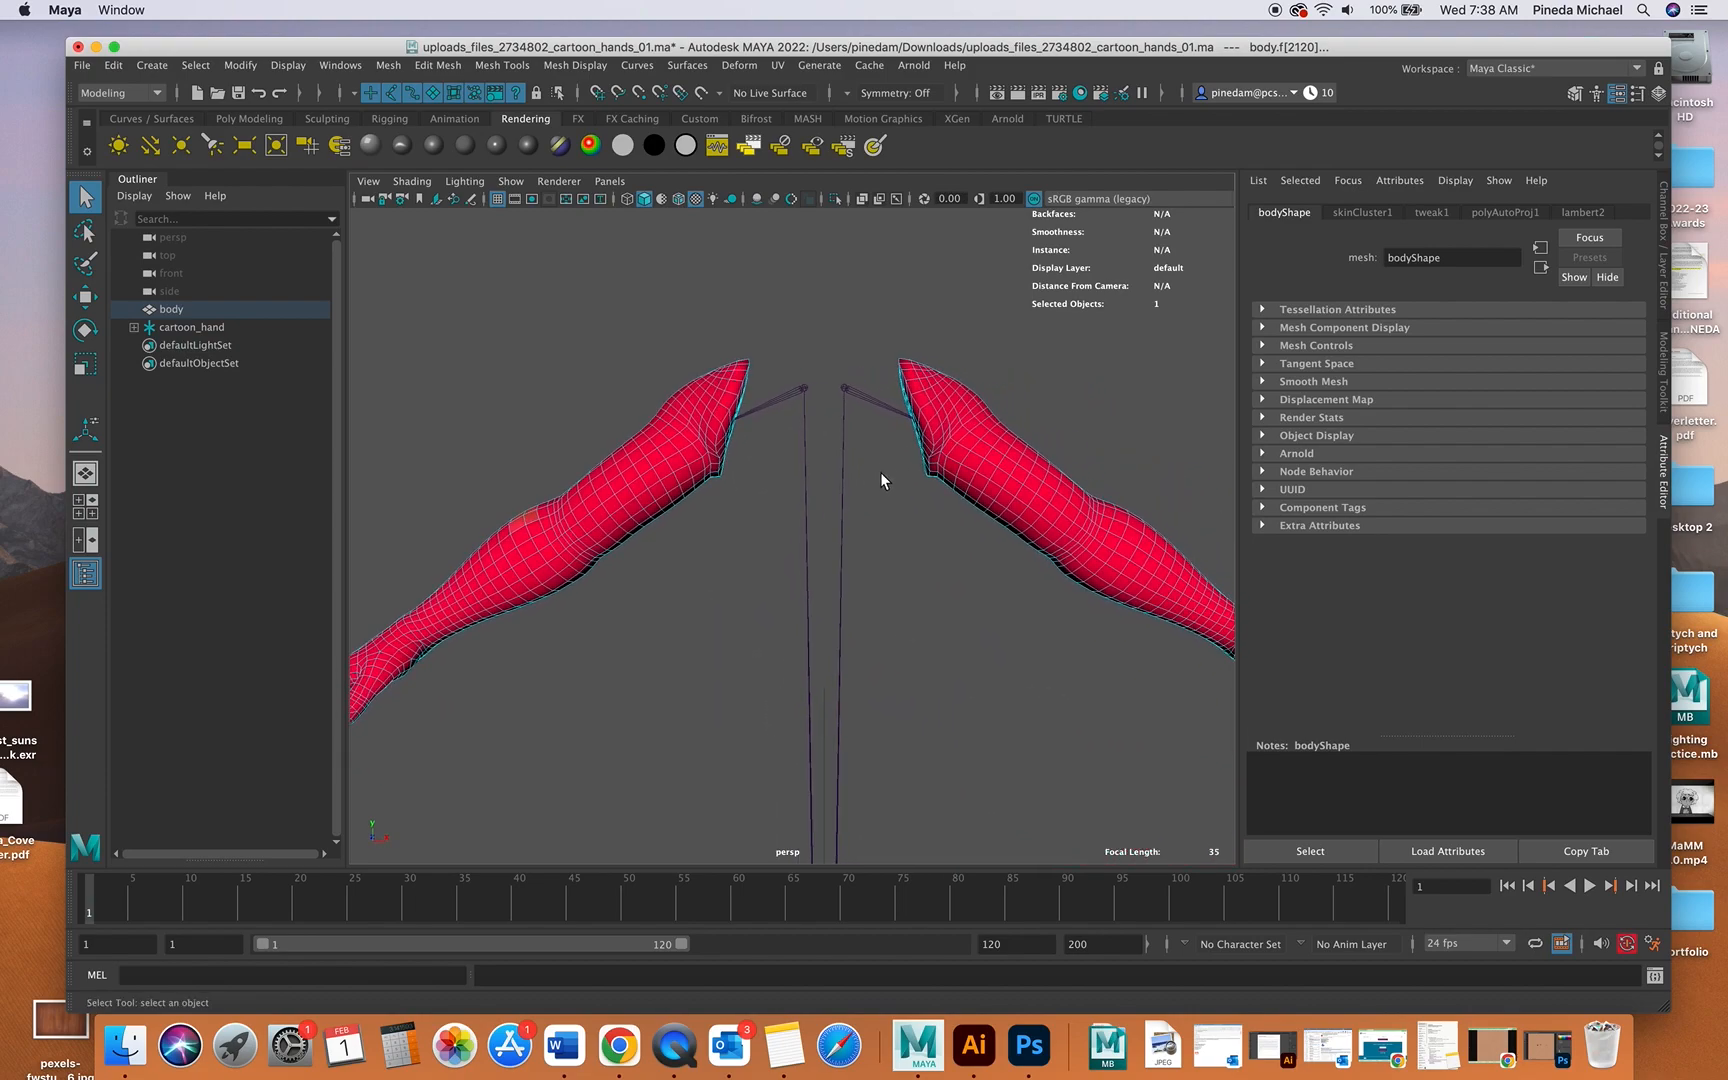
pyautogui.click(663, 450)
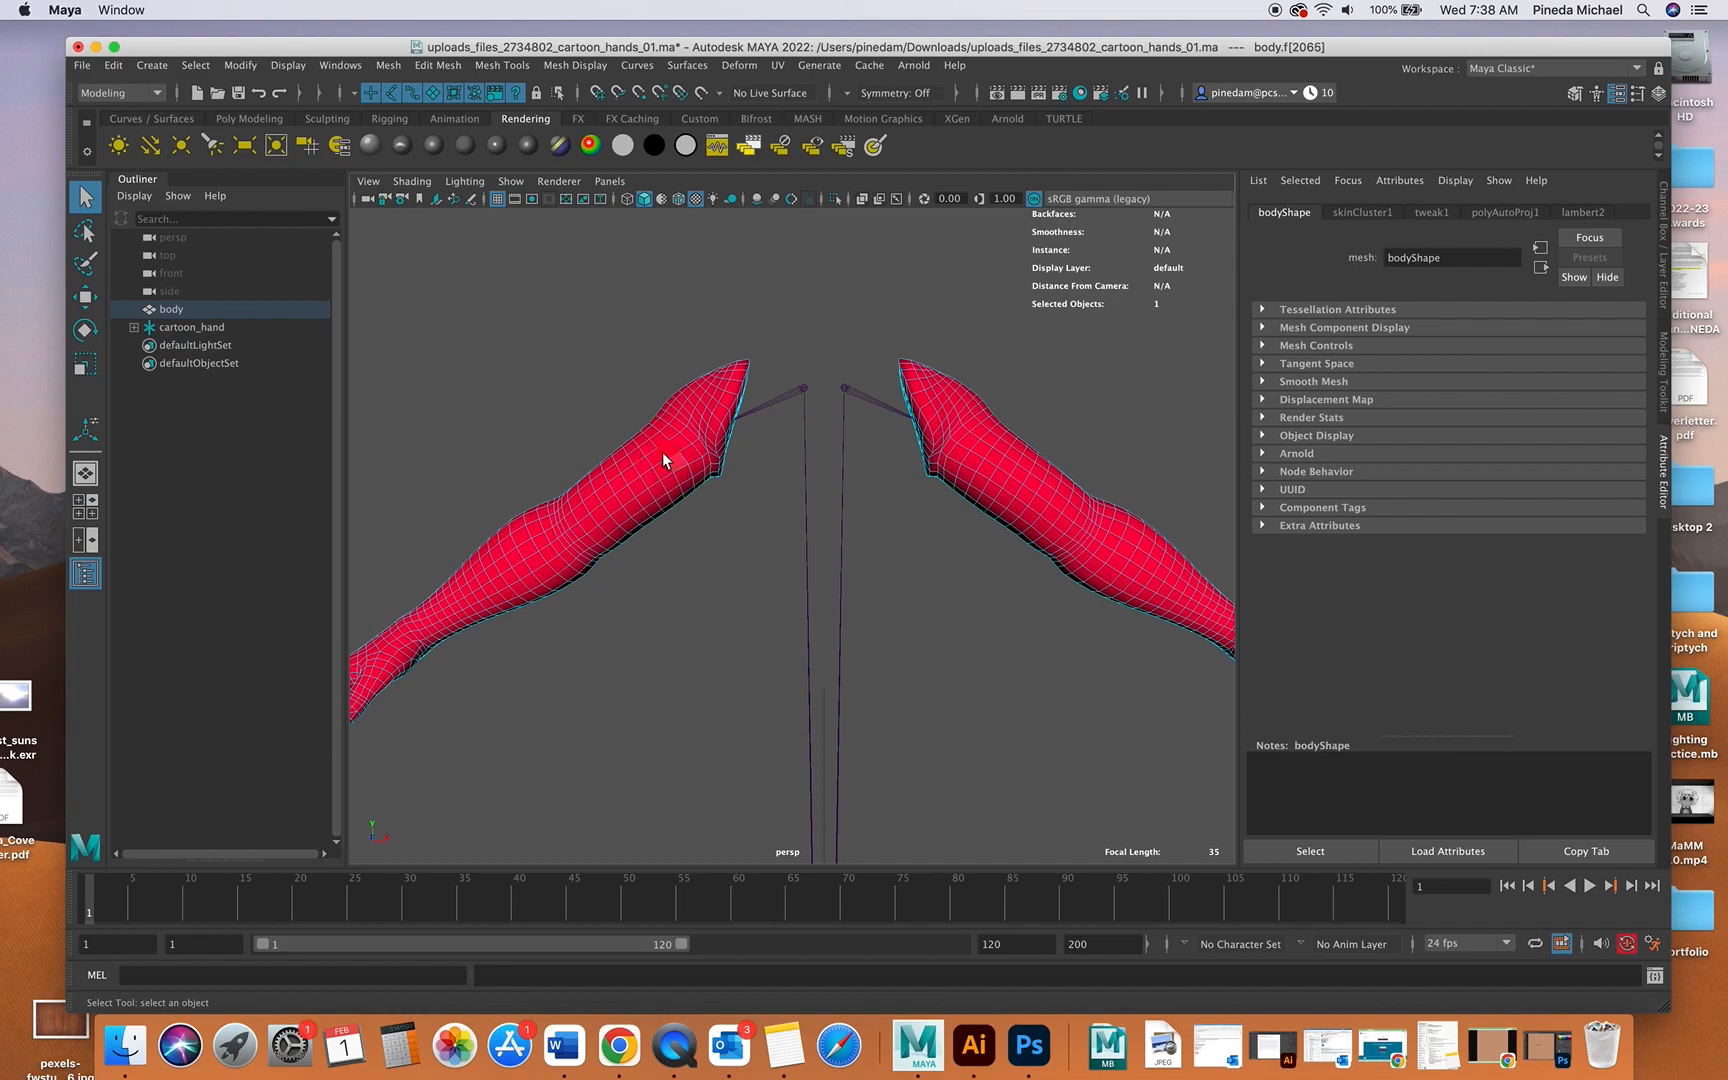
pyautogui.moveTo(663, 454); pyautogui.dragTo(718, 435, button='right')
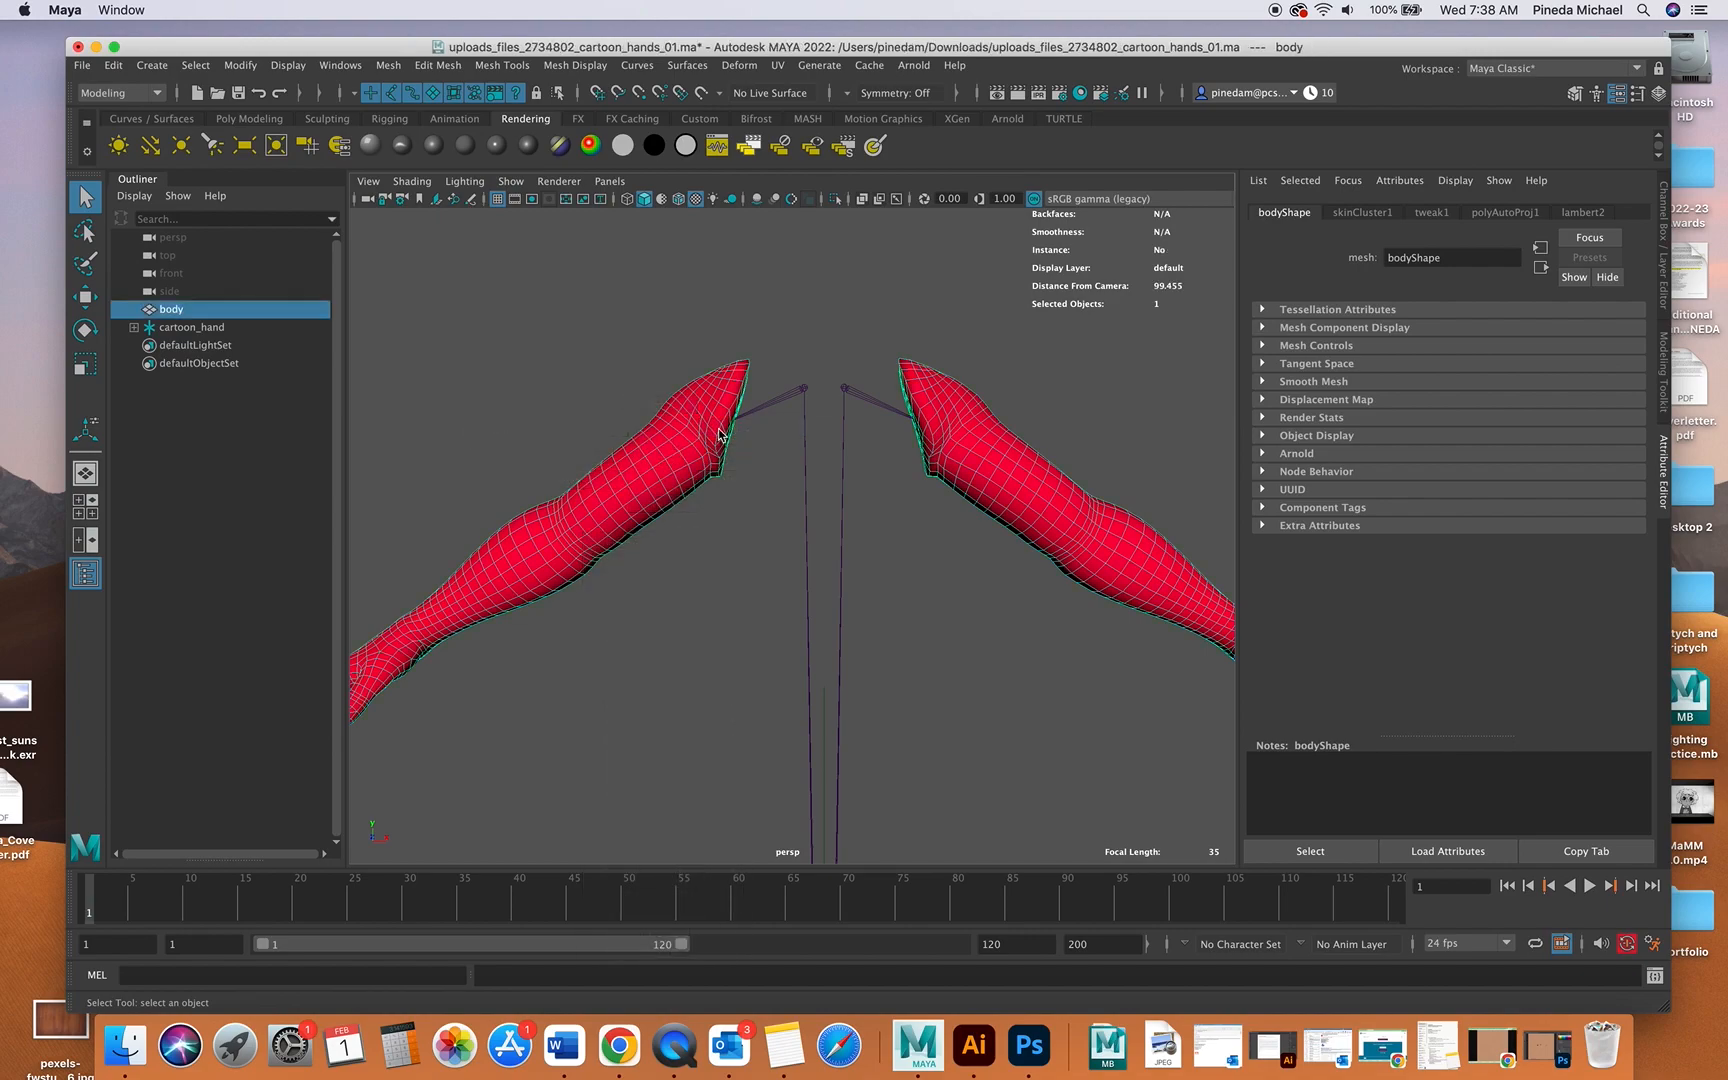
# - Select the whole body mesh and assign it a new Lambert material
pyautogui.click(628, 297)
pyautogui.click(970, 490)
pyautogui.keyDown('alt'); pyautogui.moveTo(937, 590); pyautogui.dragTo(821, 547); pyautogui.keyUp('alt')
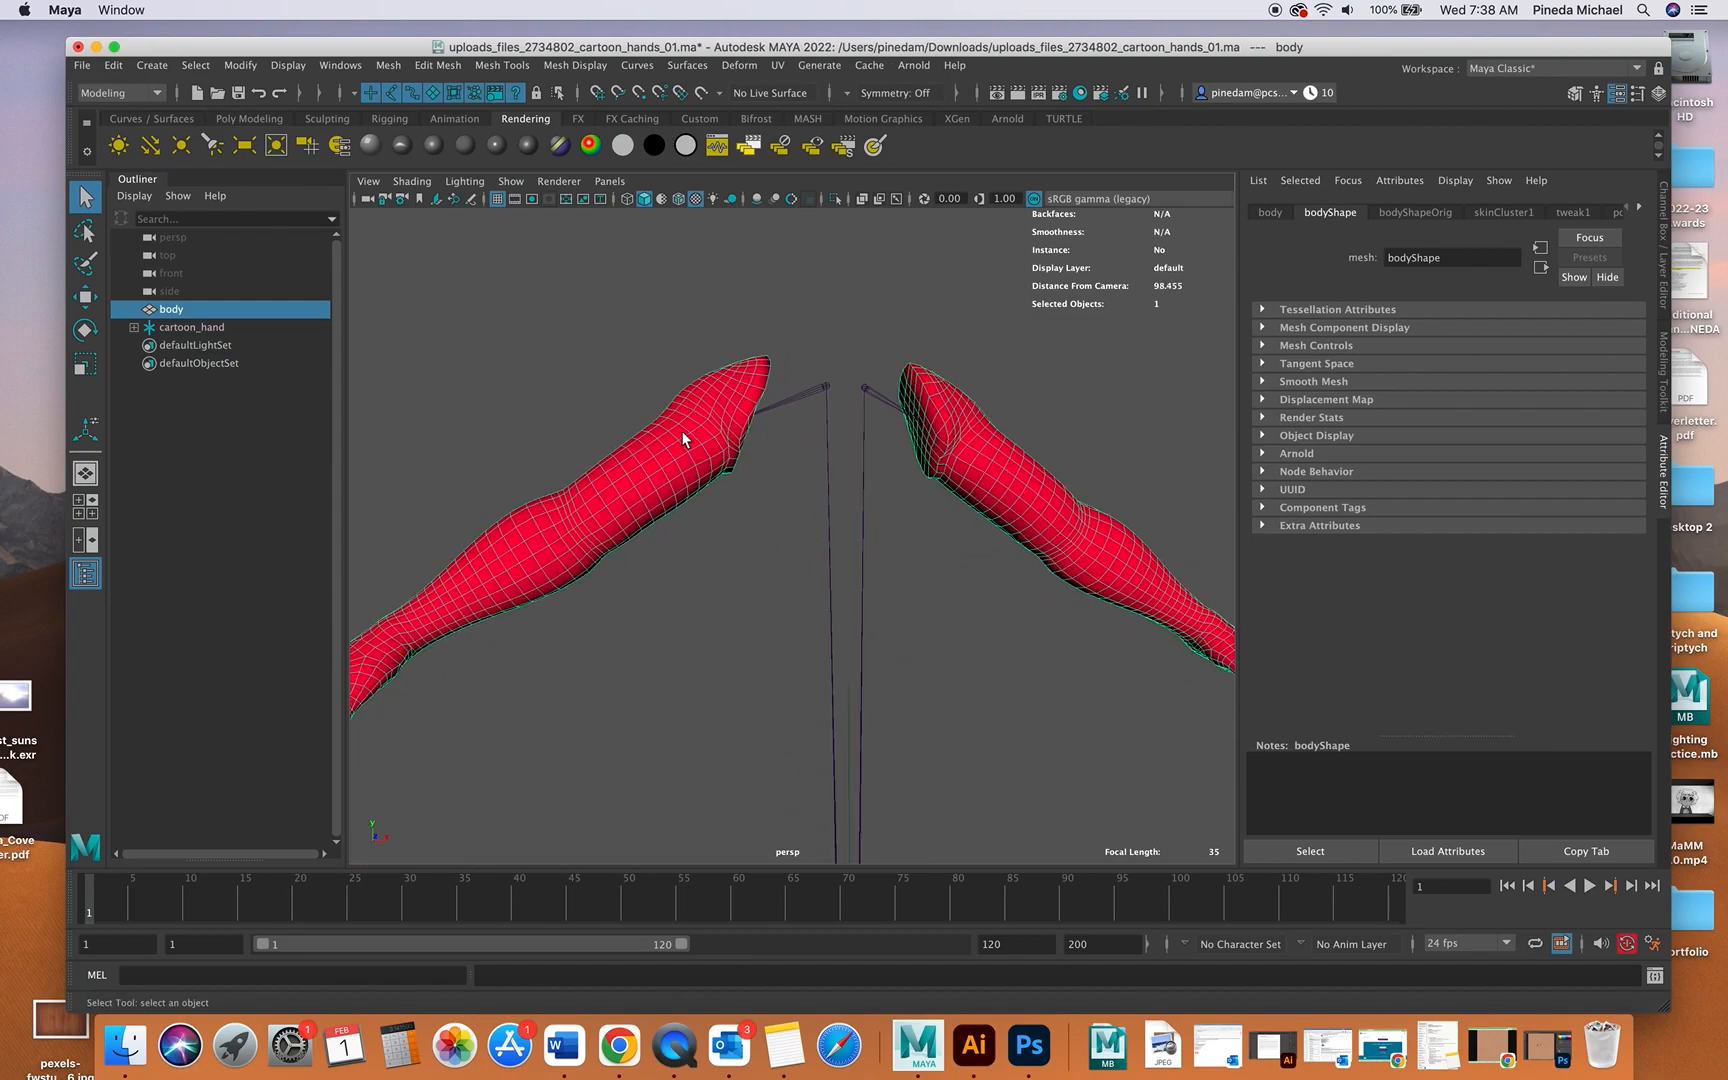
pyautogui.click(634, 392)
pyautogui.click(670, 424)
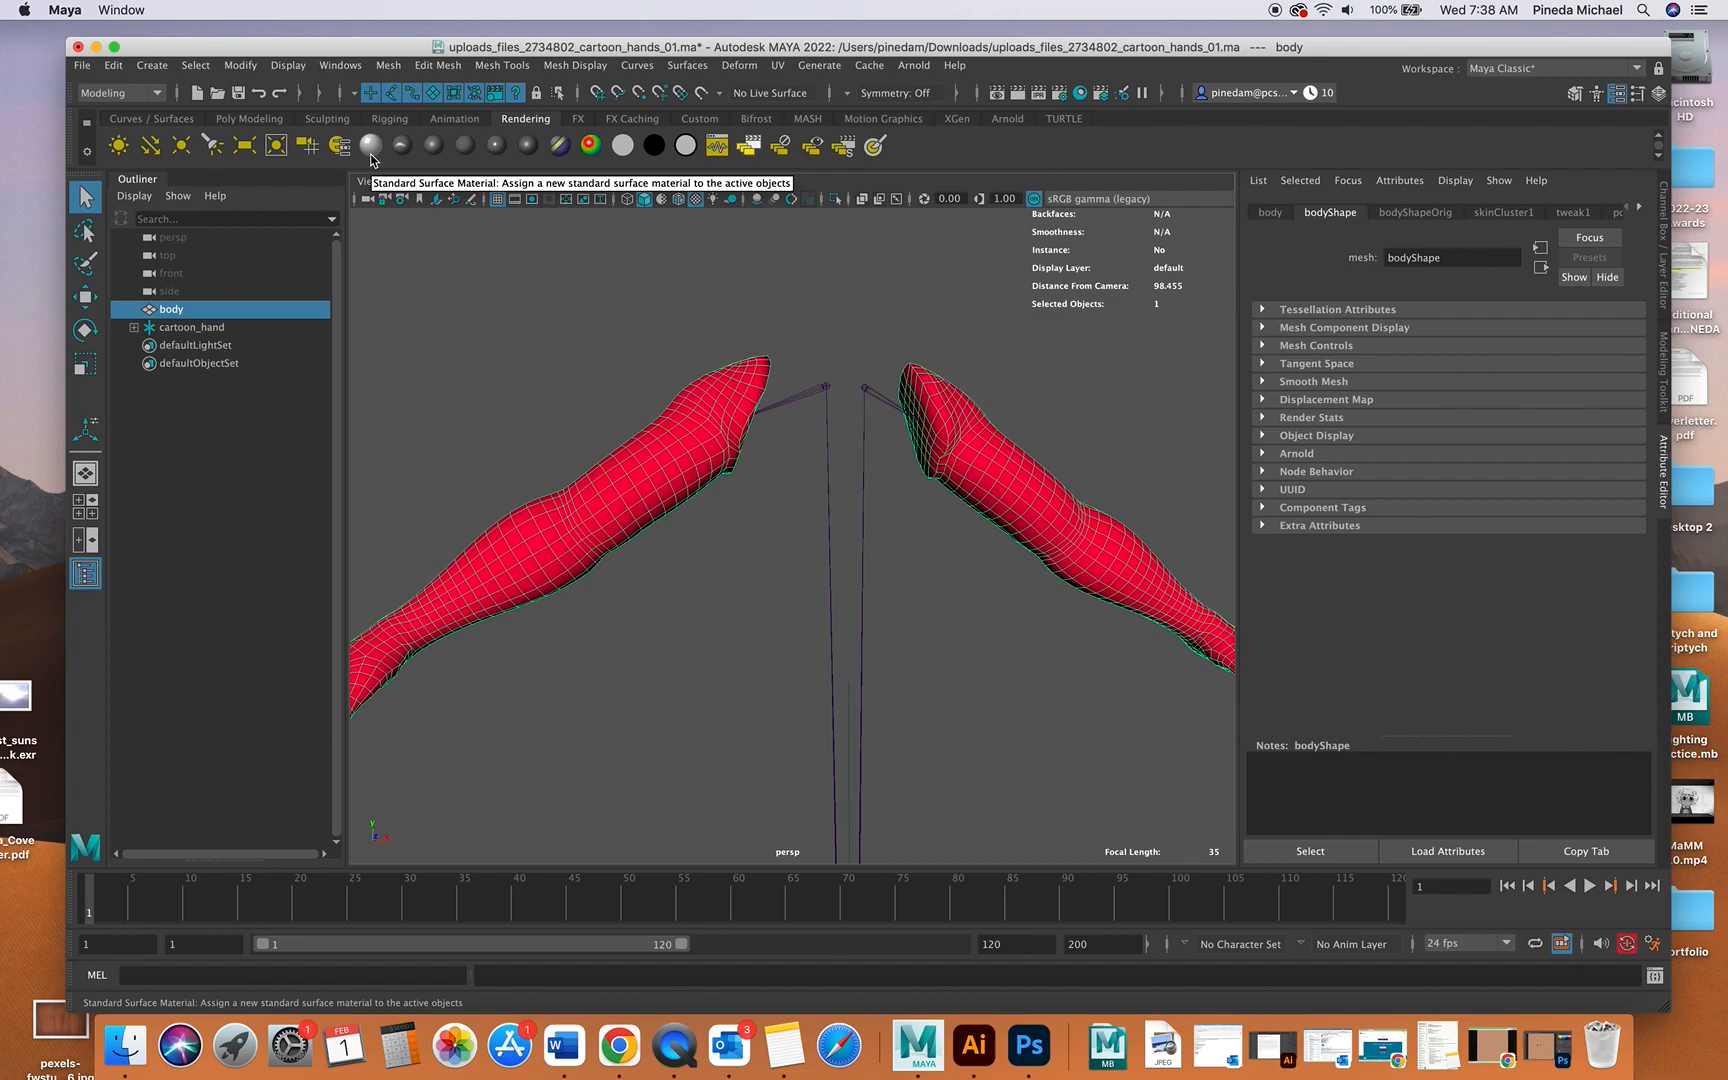
pyautogui.click(1035, 1045)
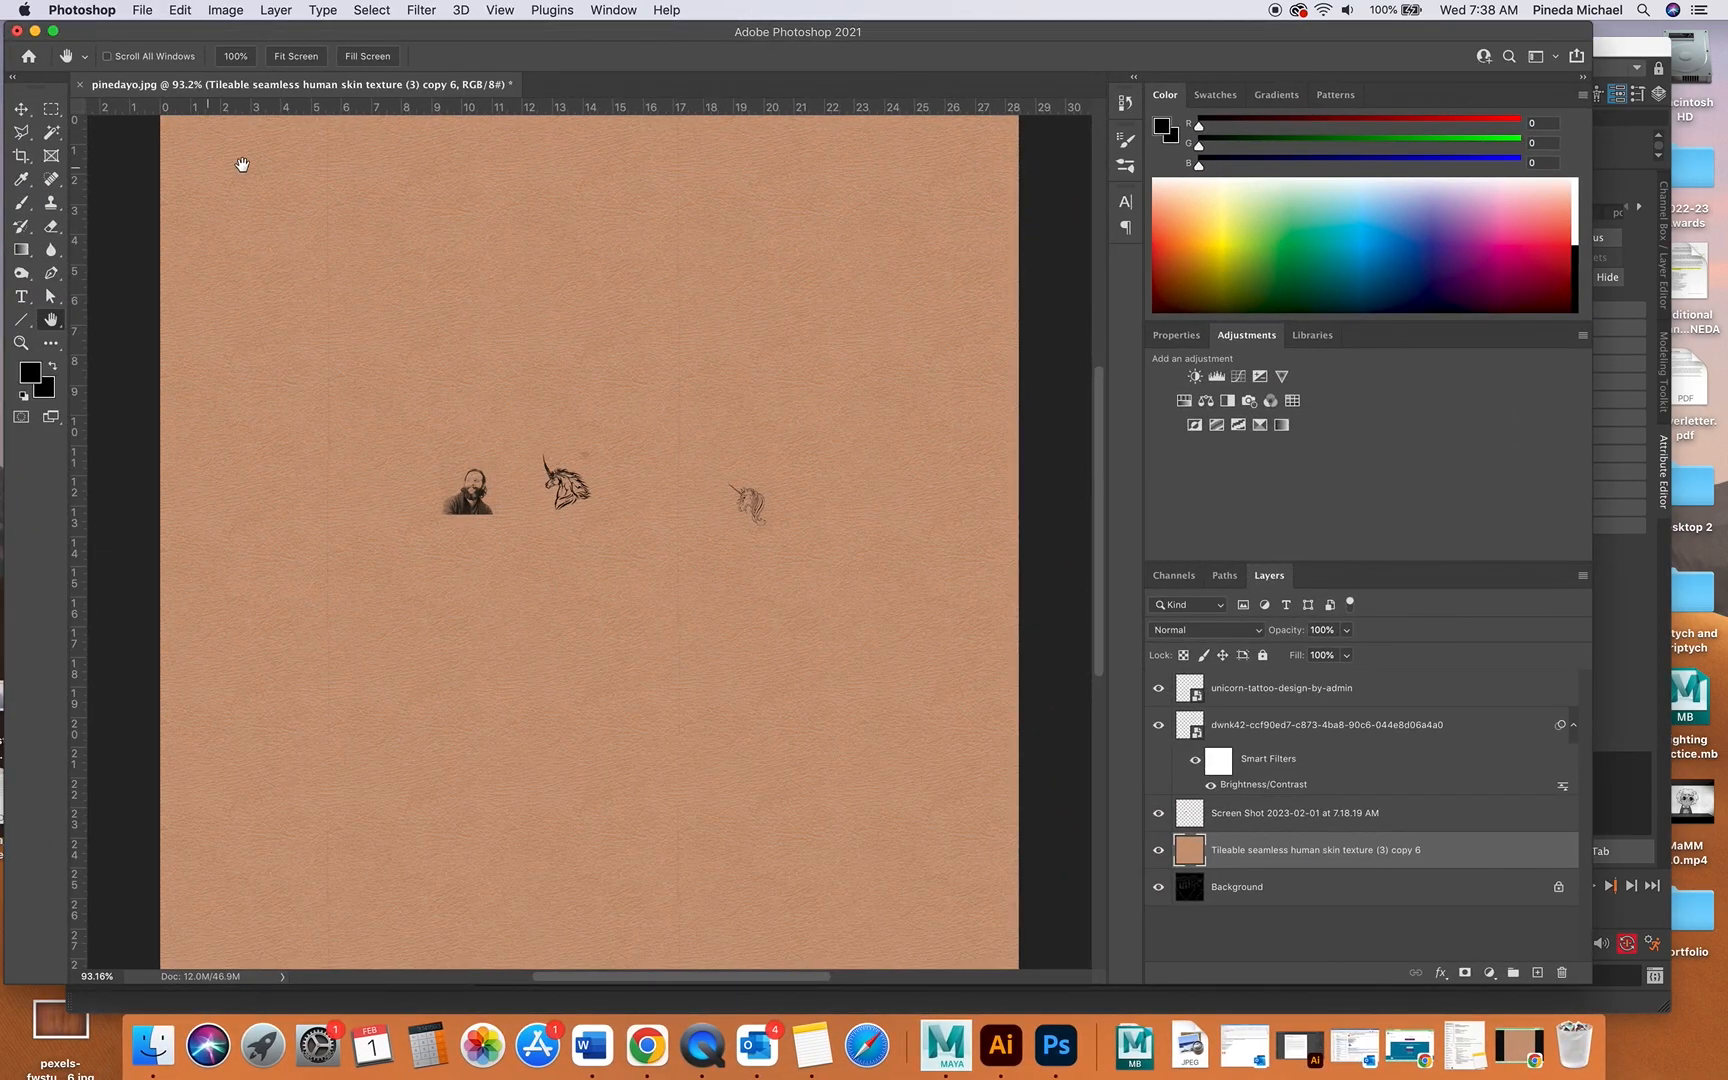
pyautogui.click(35, 31)
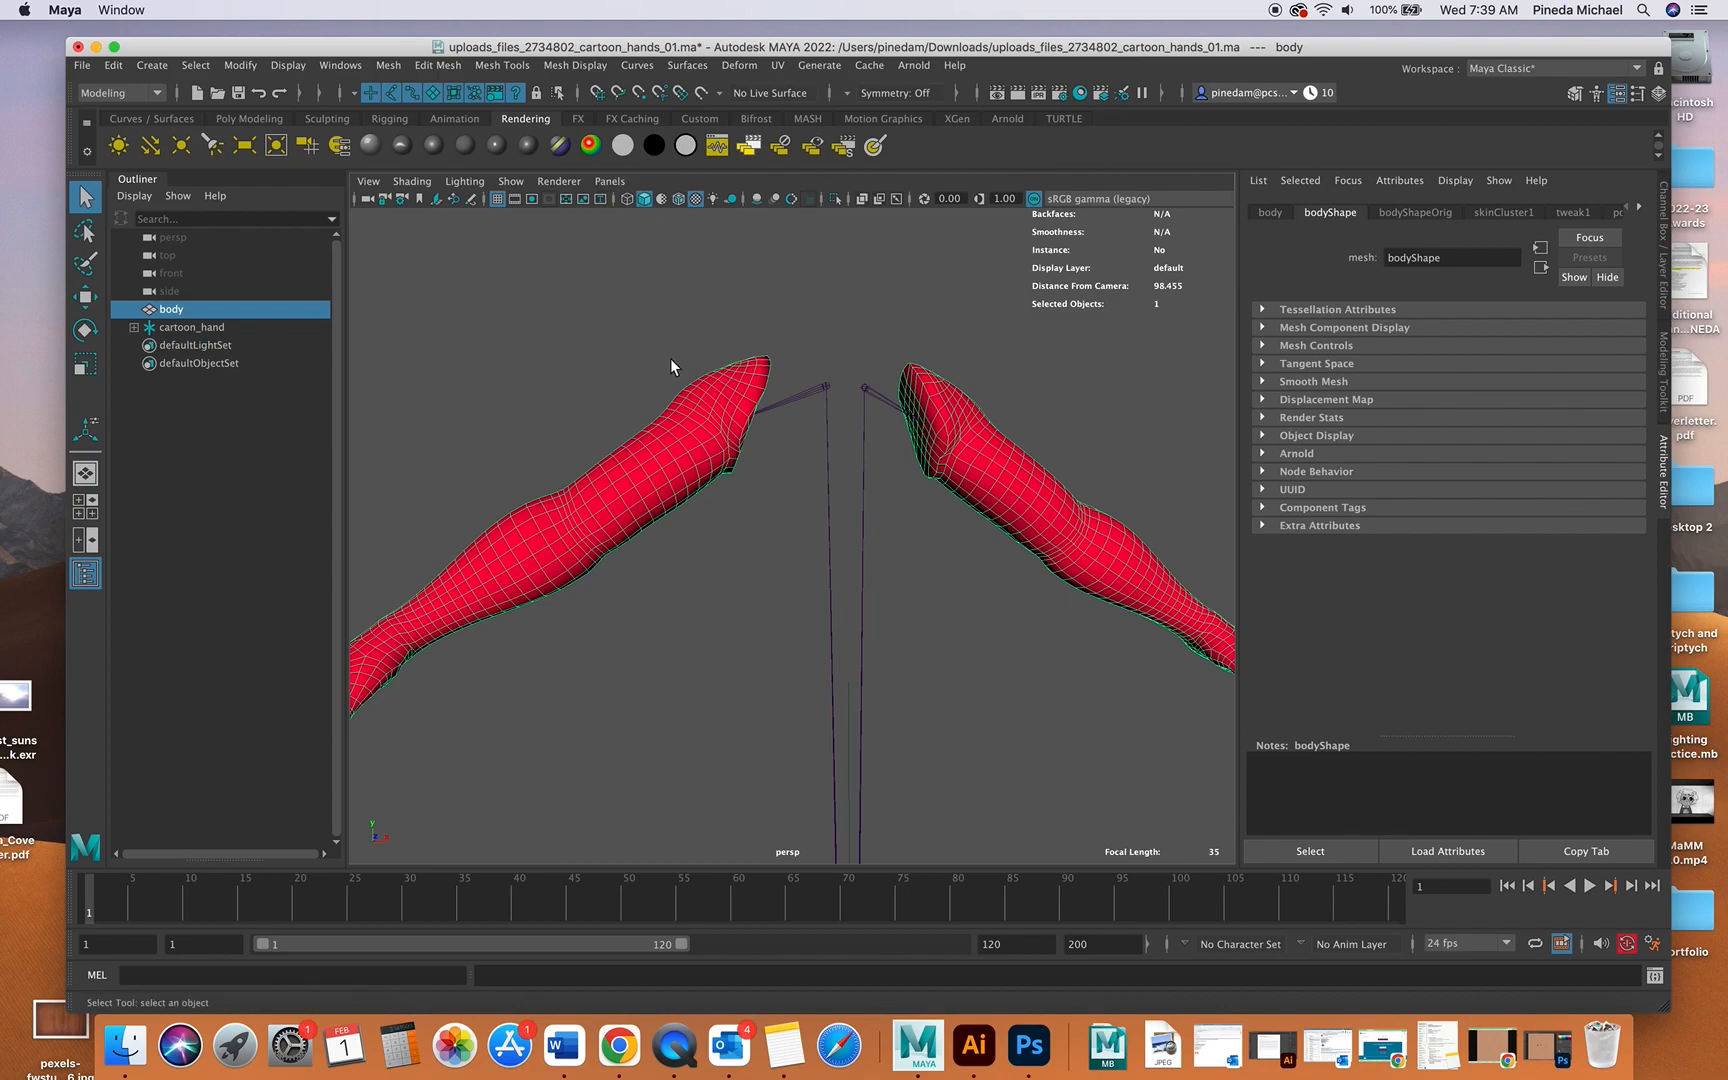
pyautogui.click(468, 150)
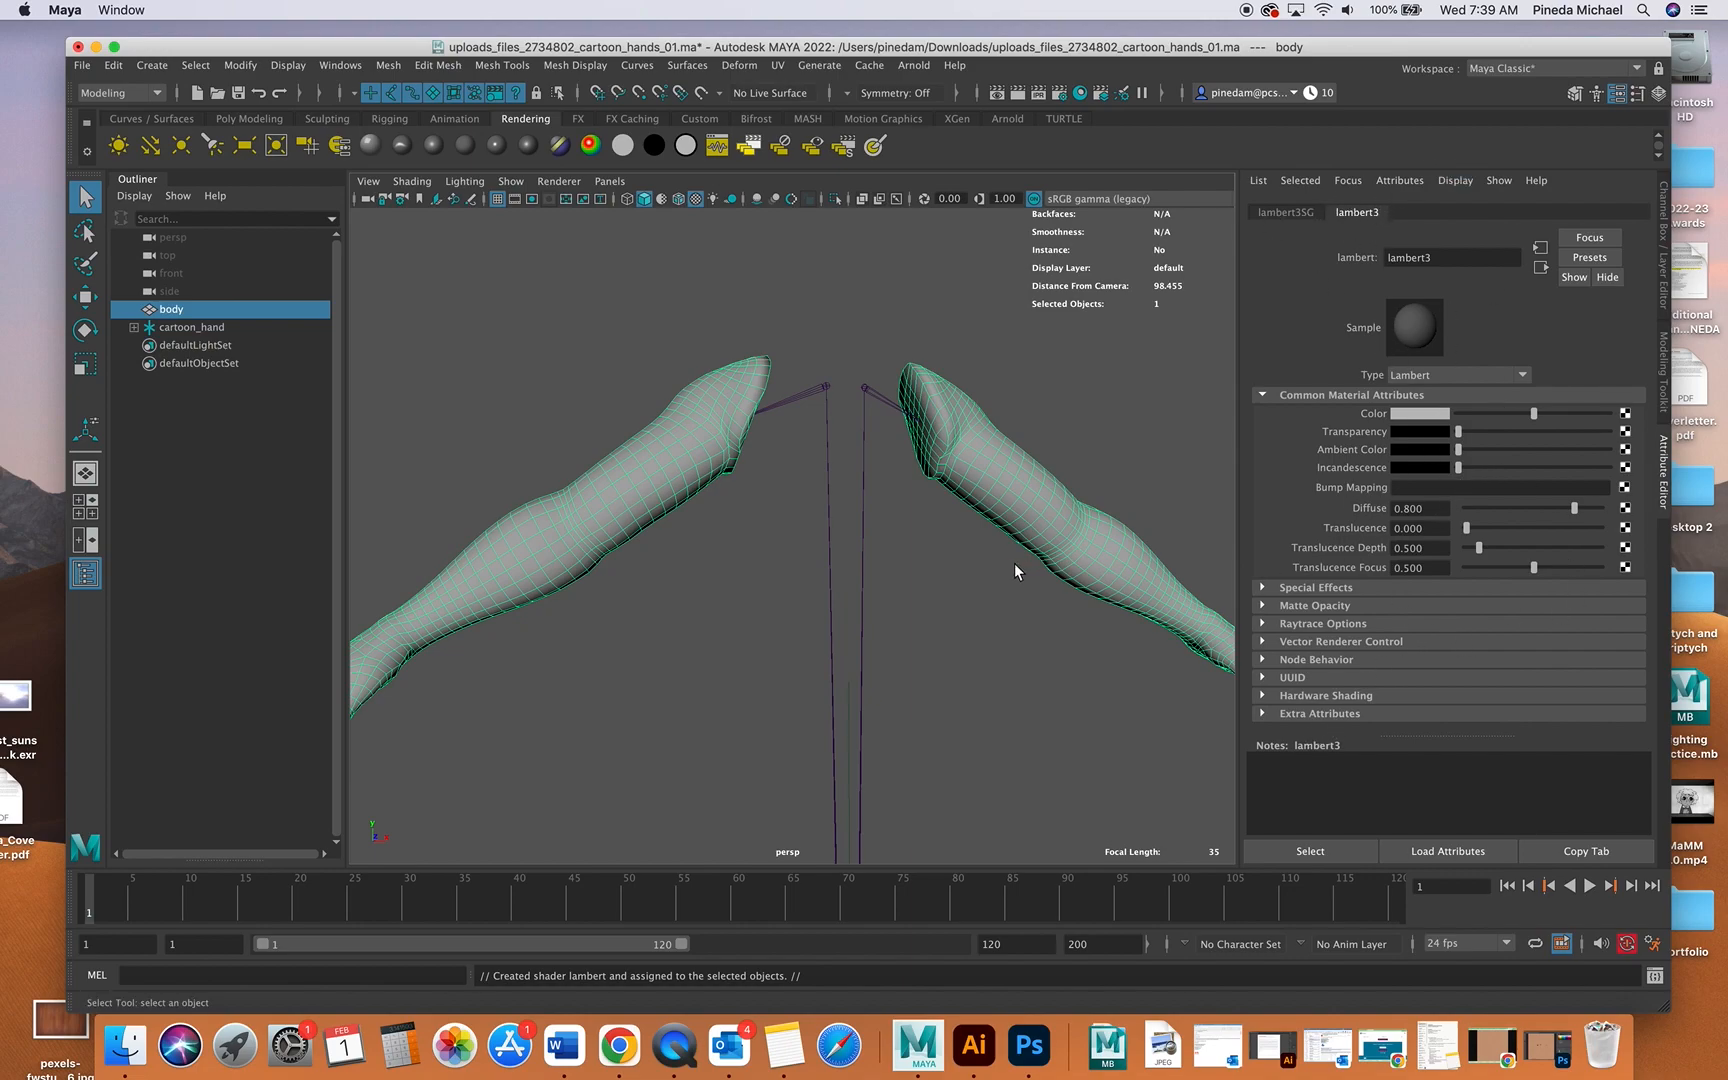
# - Reopen the new Lambert material's attributes and map a File texture to its color
pyautogui.click(1140, 507)
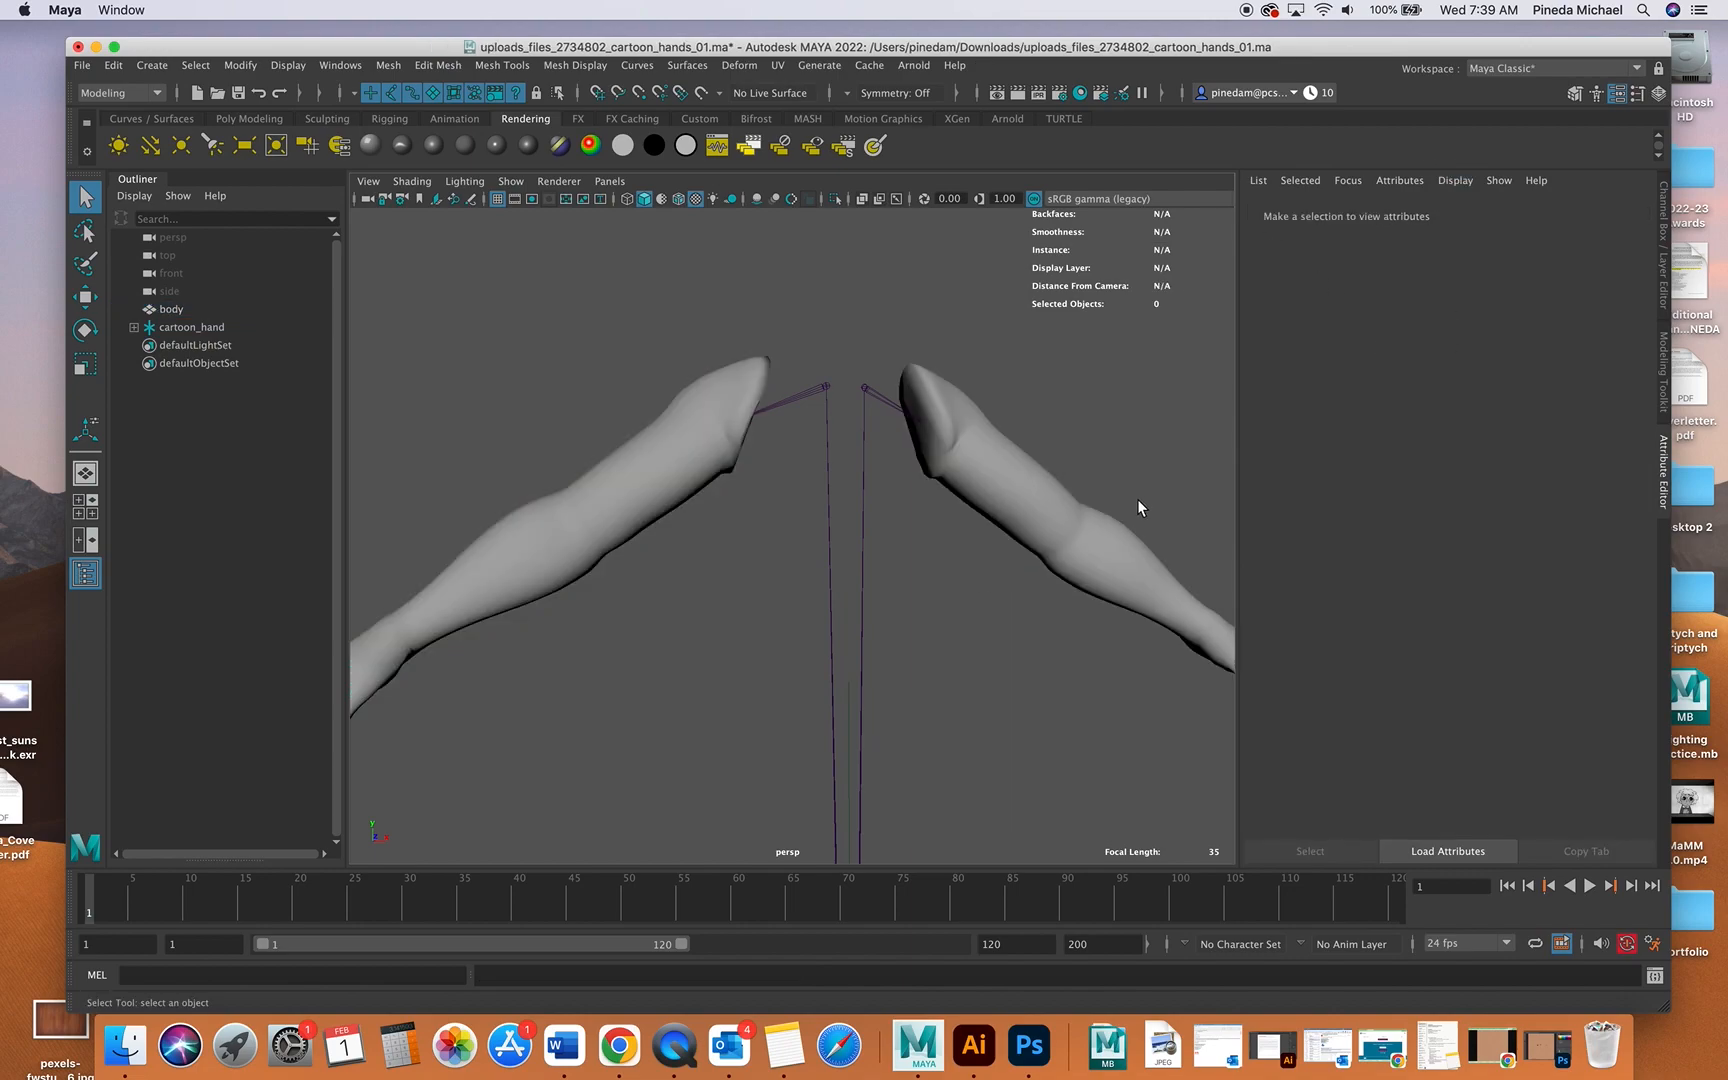
pyautogui.click(1350, 181)
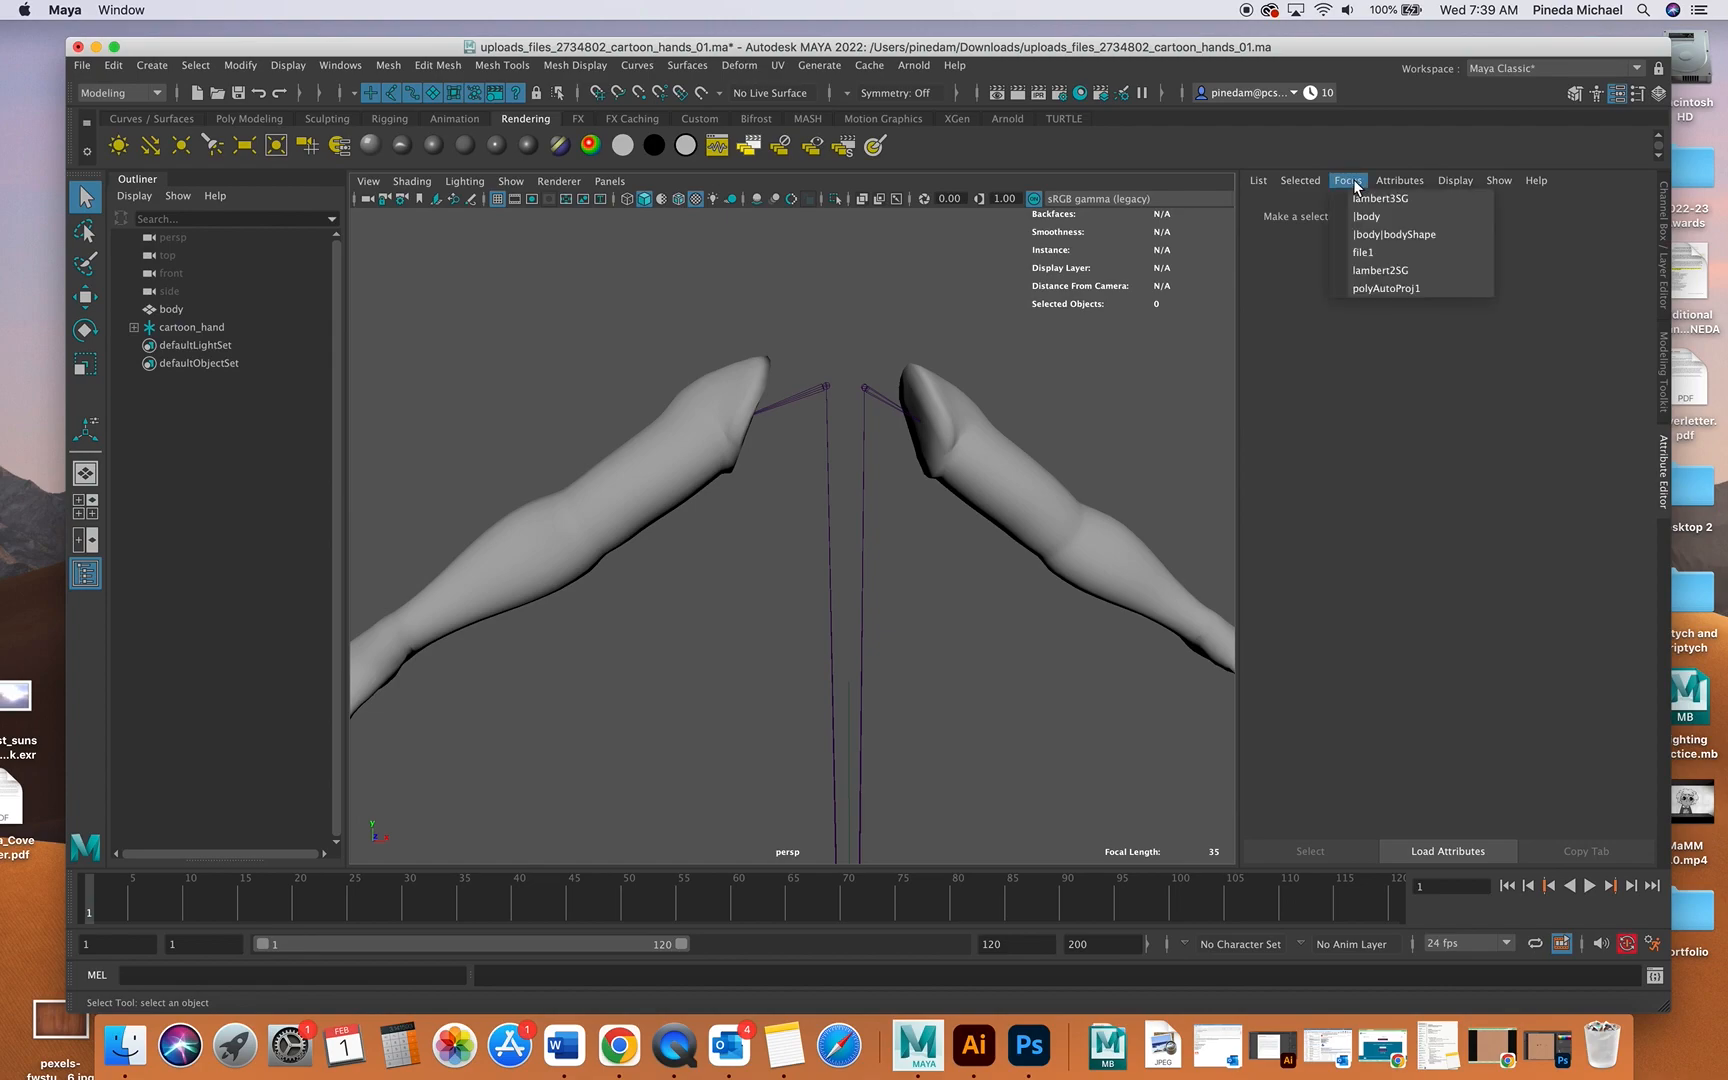
pyautogui.click(1399, 205)
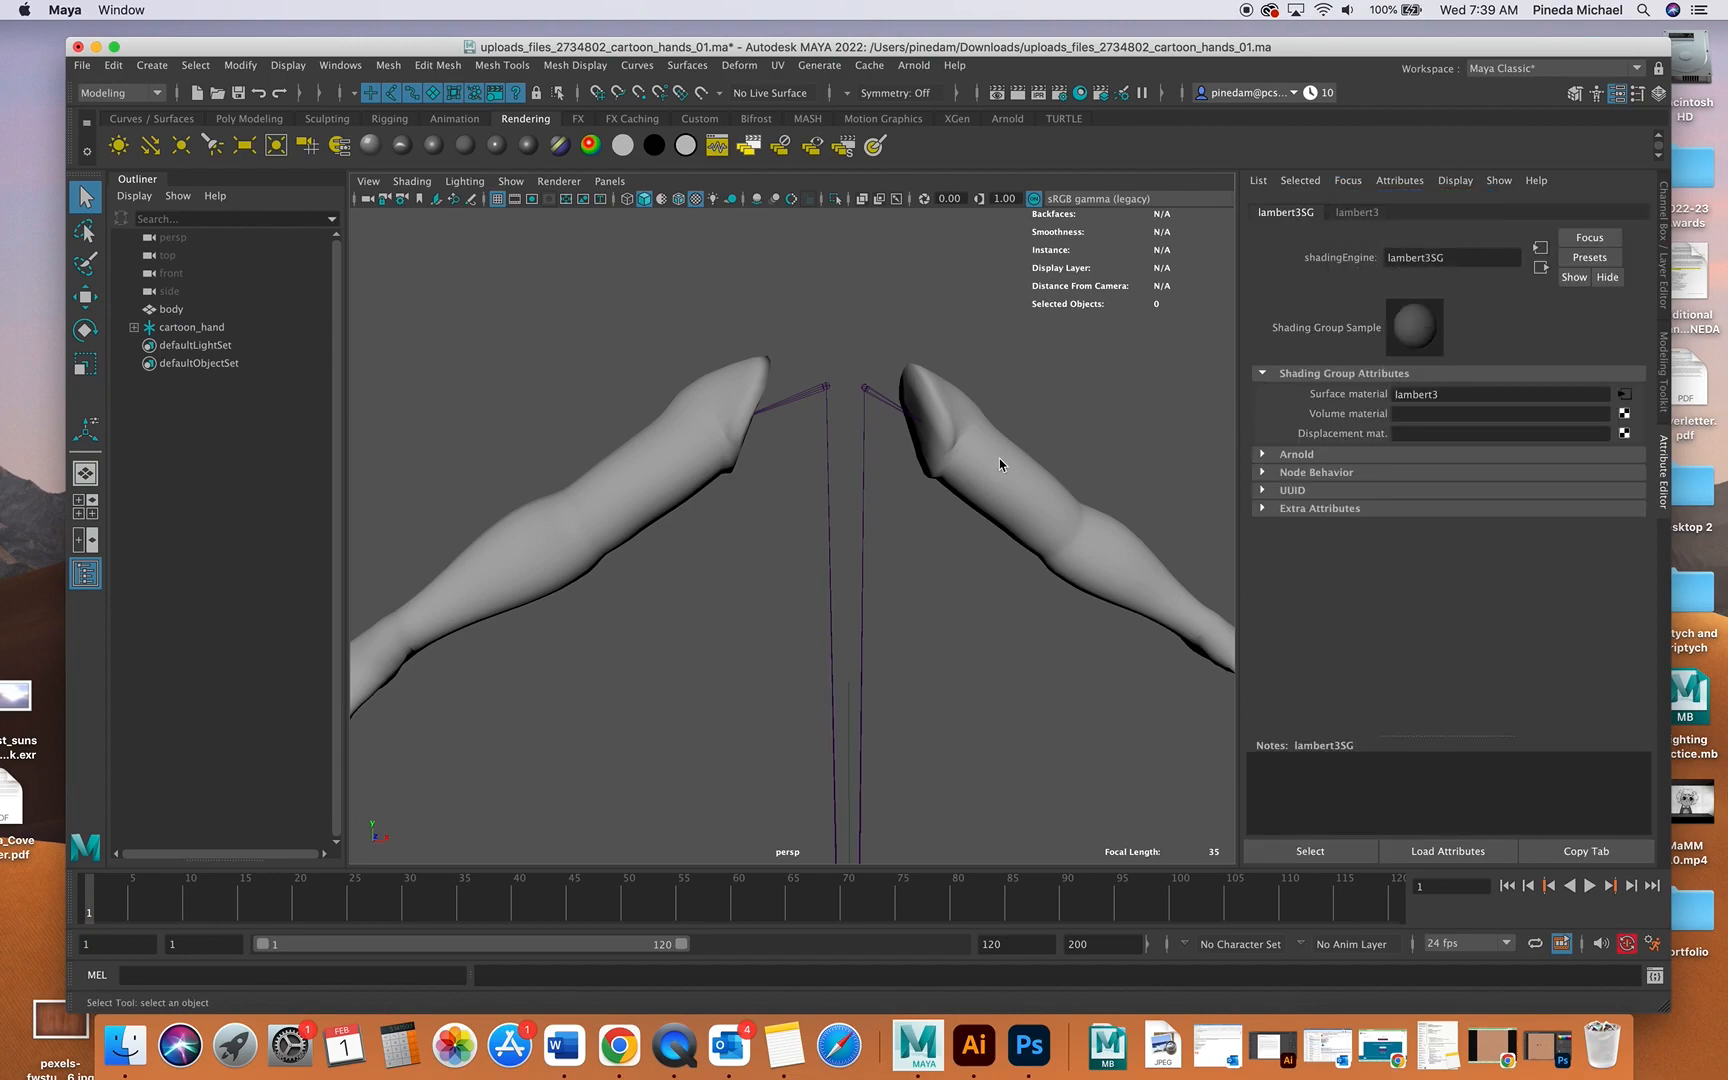
pyautogui.click(1370, 214)
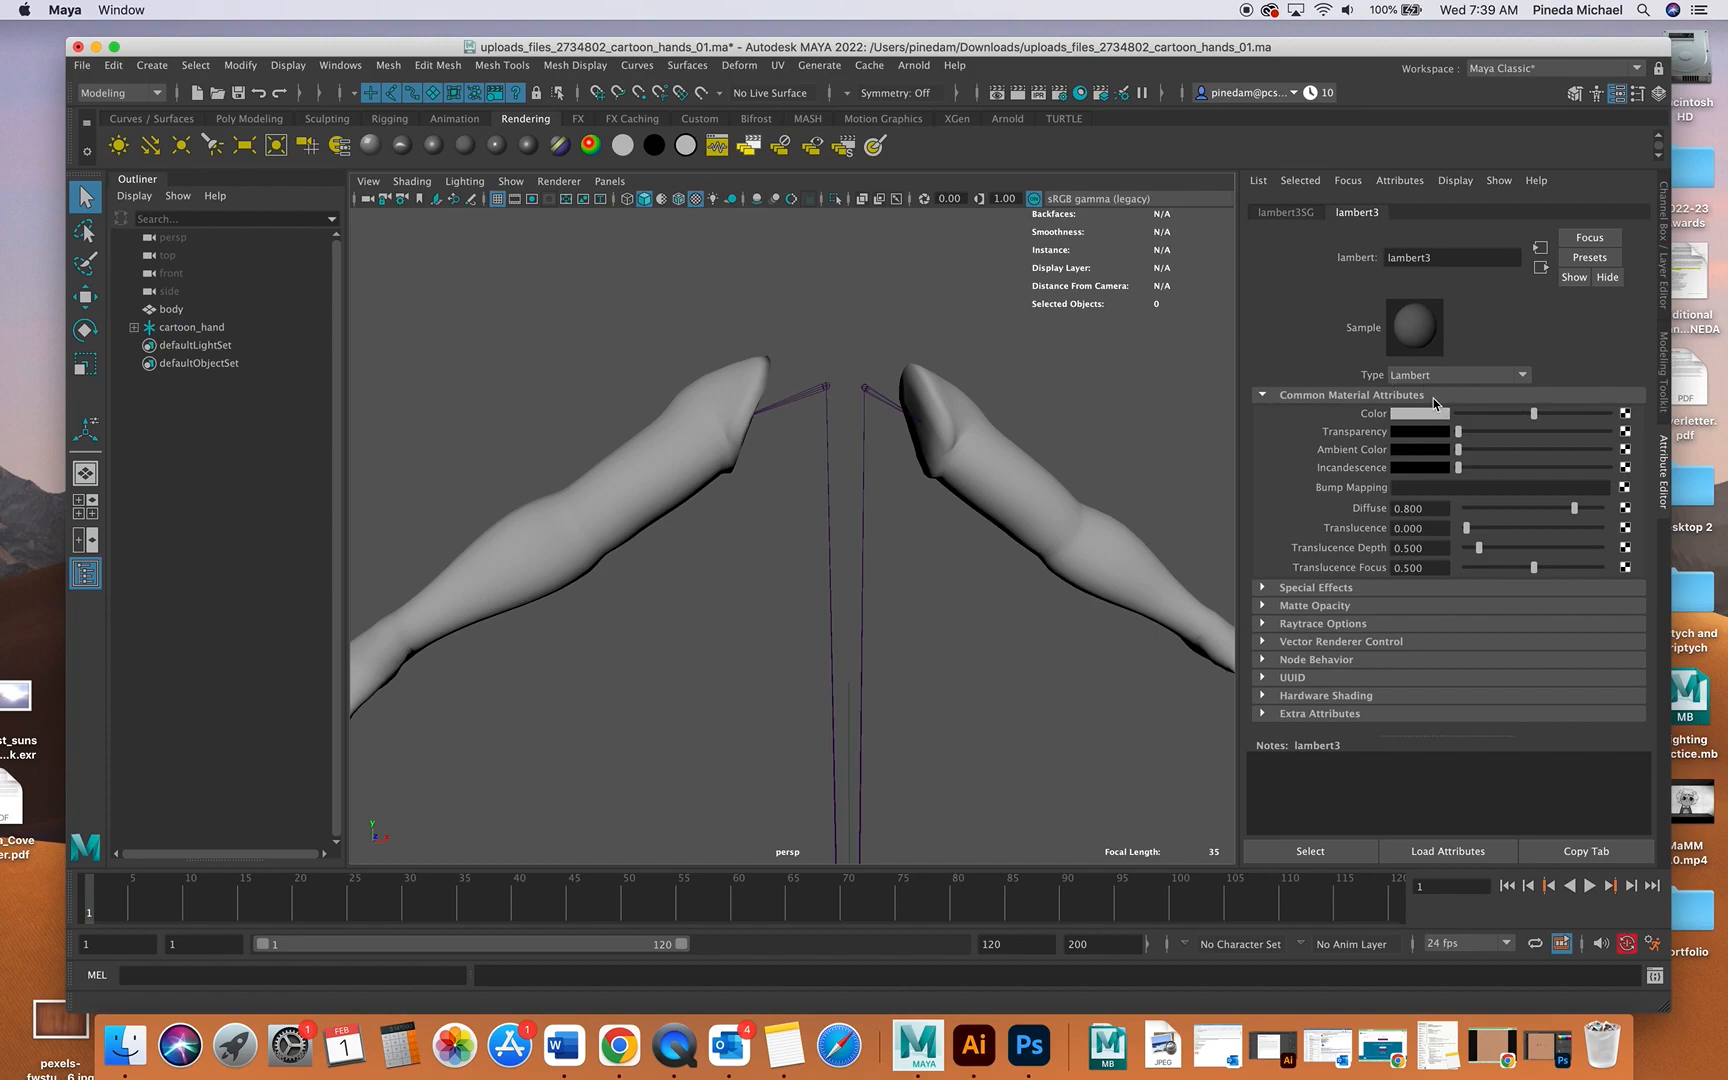
pyautogui.click(1625, 415)
pyautogui.click(781, 387)
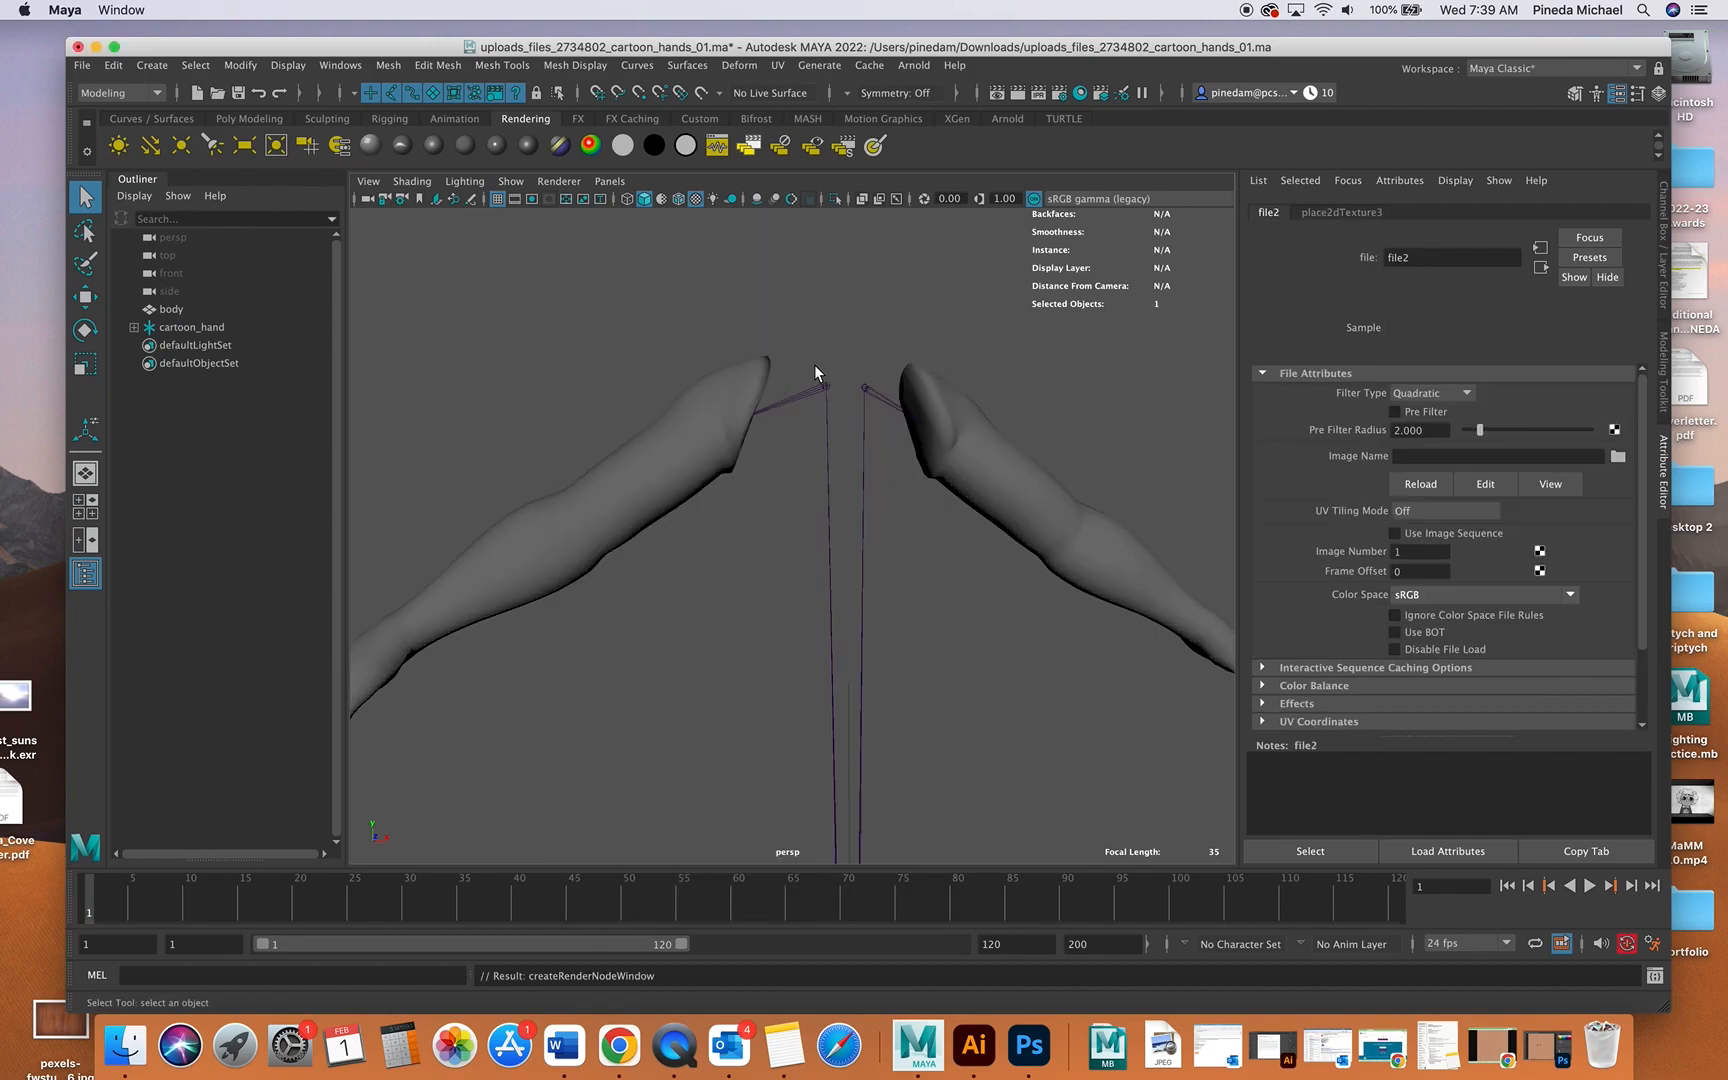
# - Load therealdeal-unicorn4life.jpg from the Desktop as the file texture's image
pyautogui.click(1625, 458)
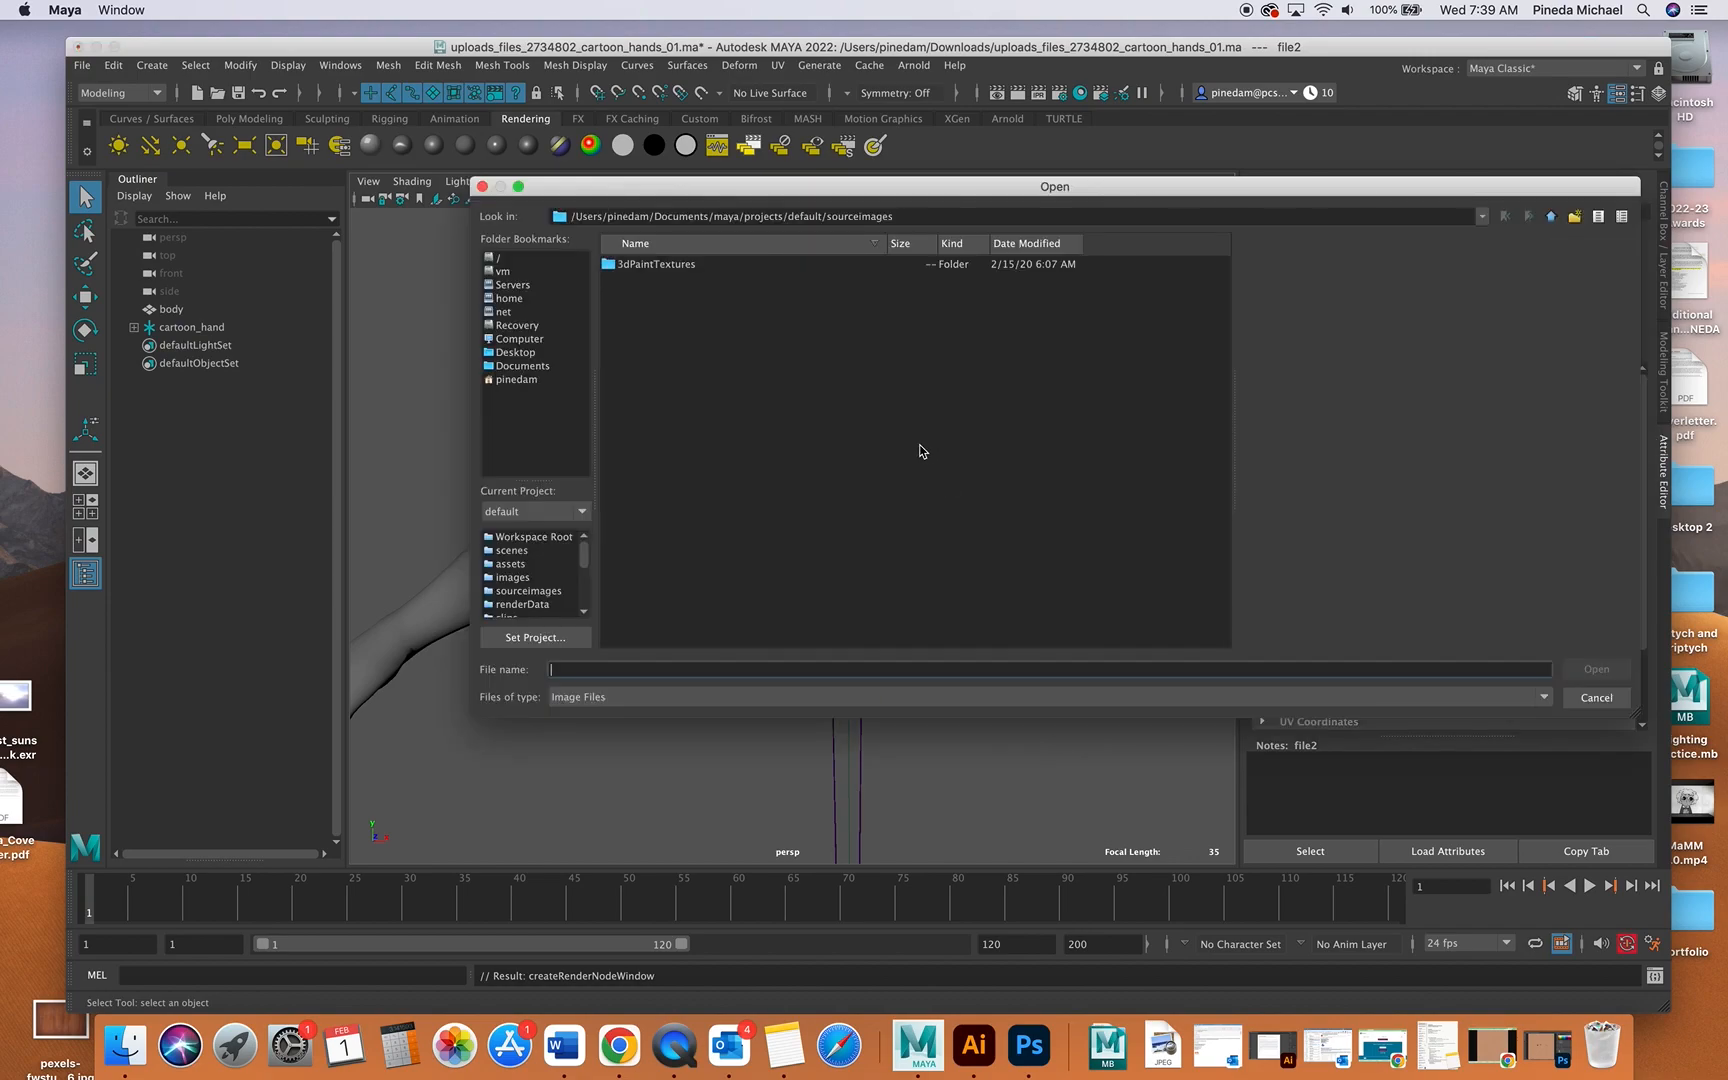
pyautogui.click(520, 353)
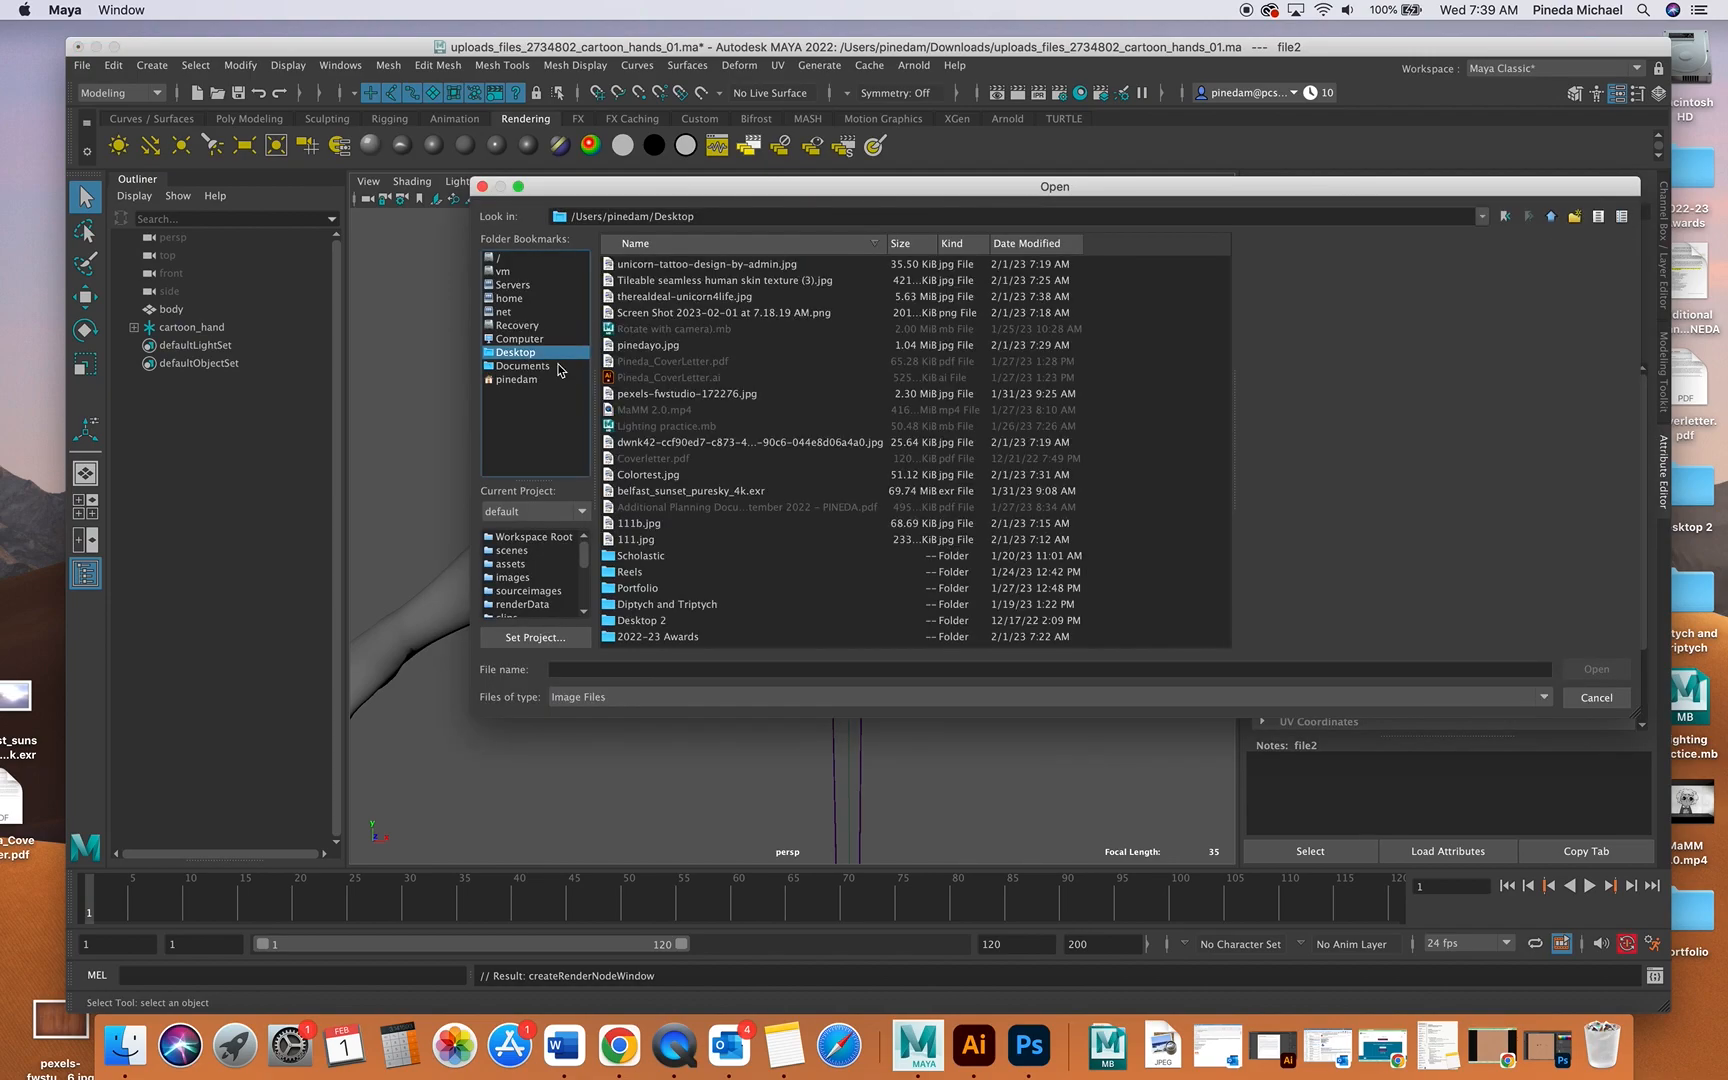
pyautogui.click(669, 295)
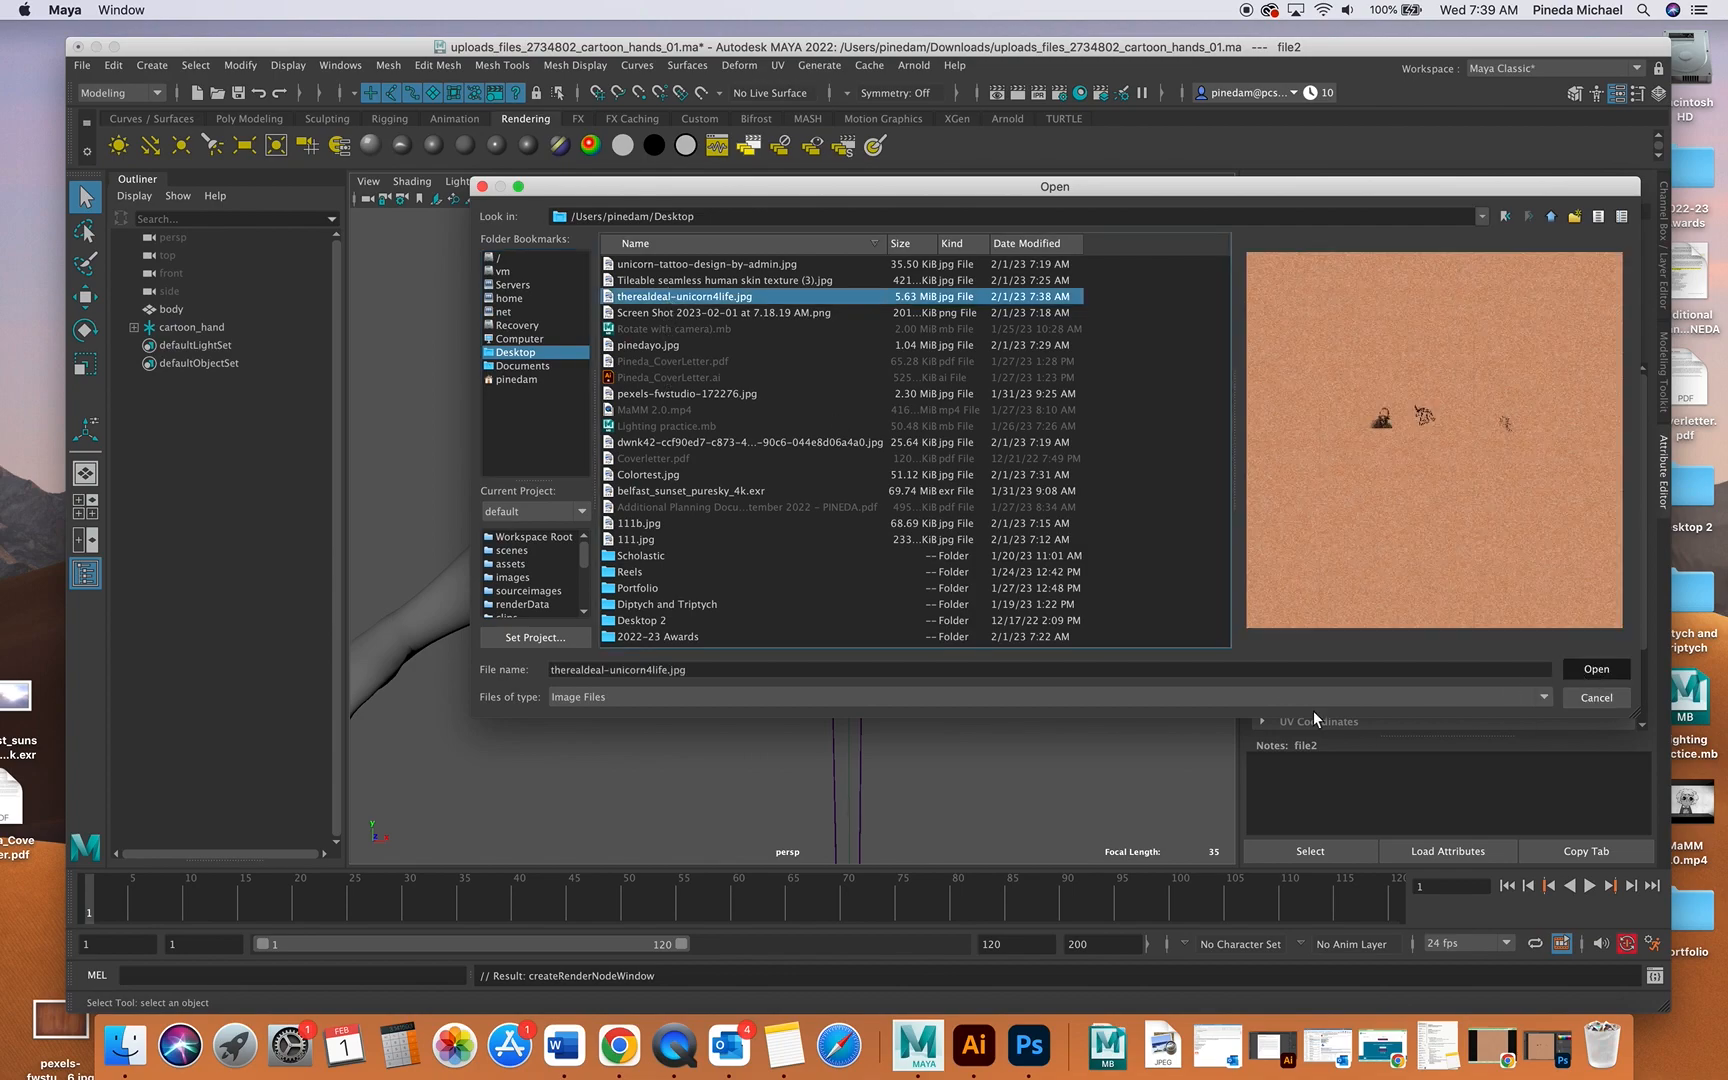
pyautogui.press('Return')
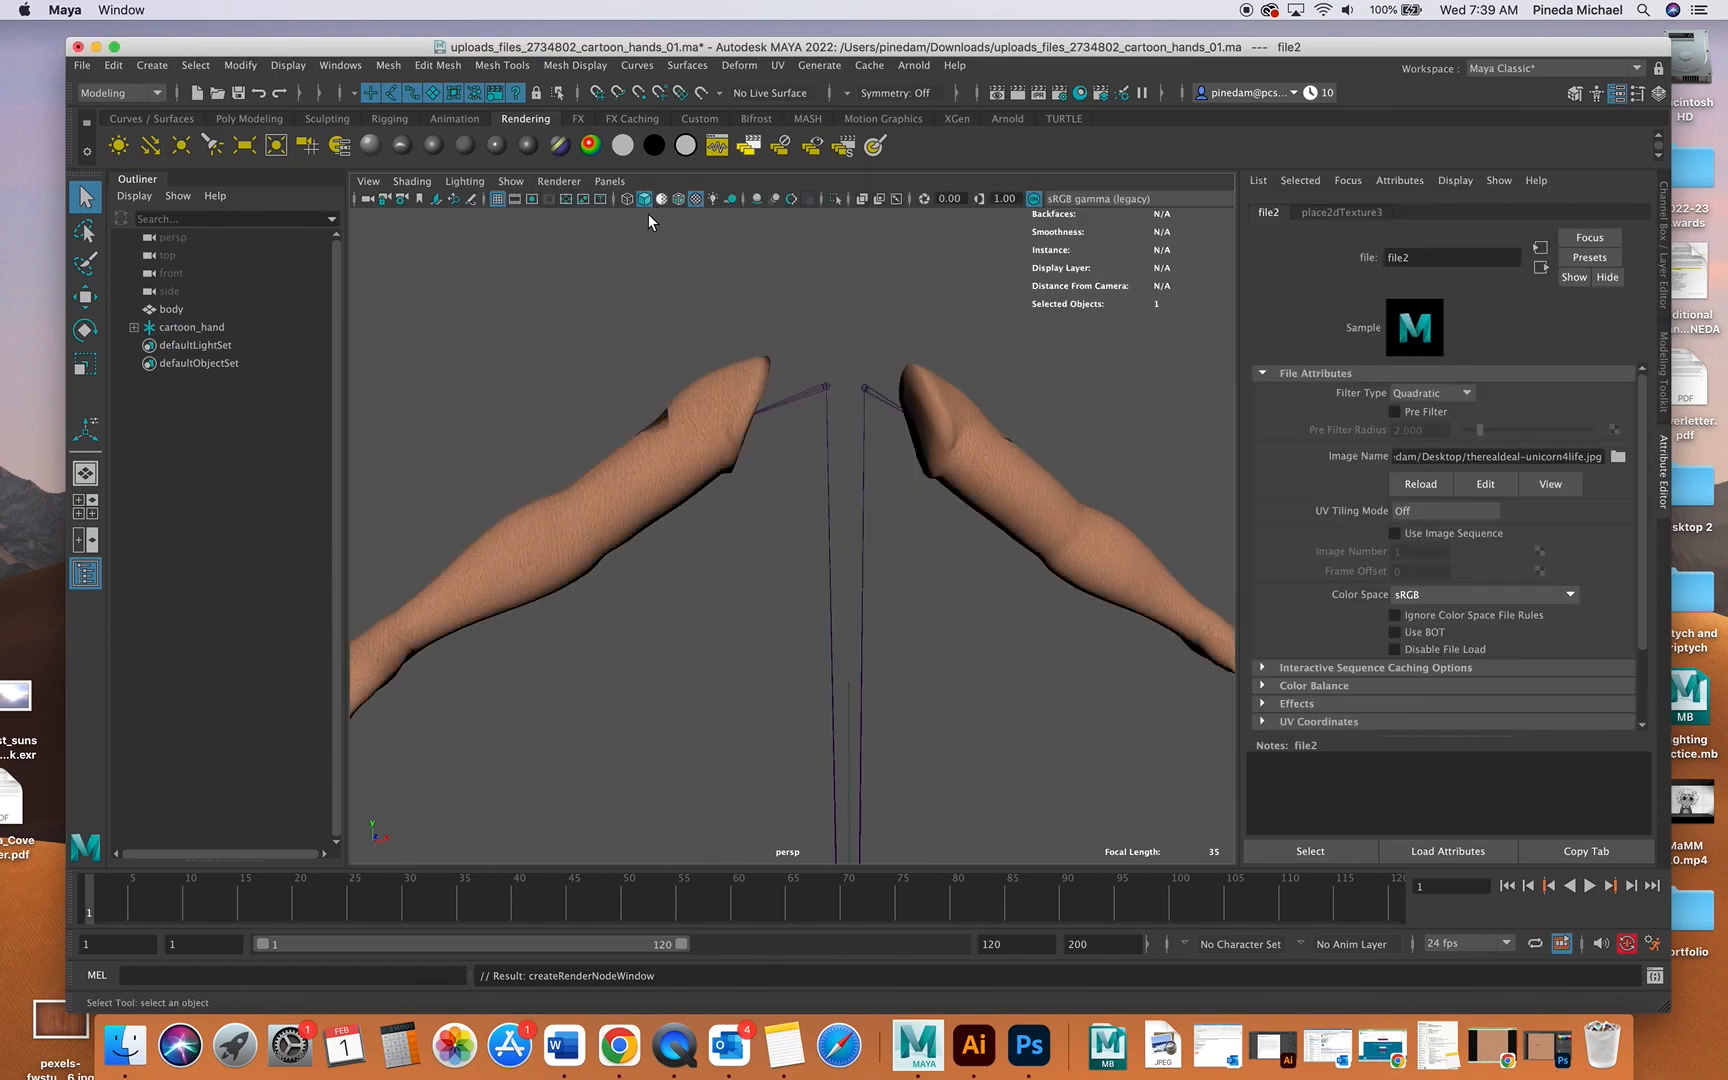
# - Turn on the textured display and inspect the portrait tattoo on the upper arm up close
pyautogui.click(697, 199)
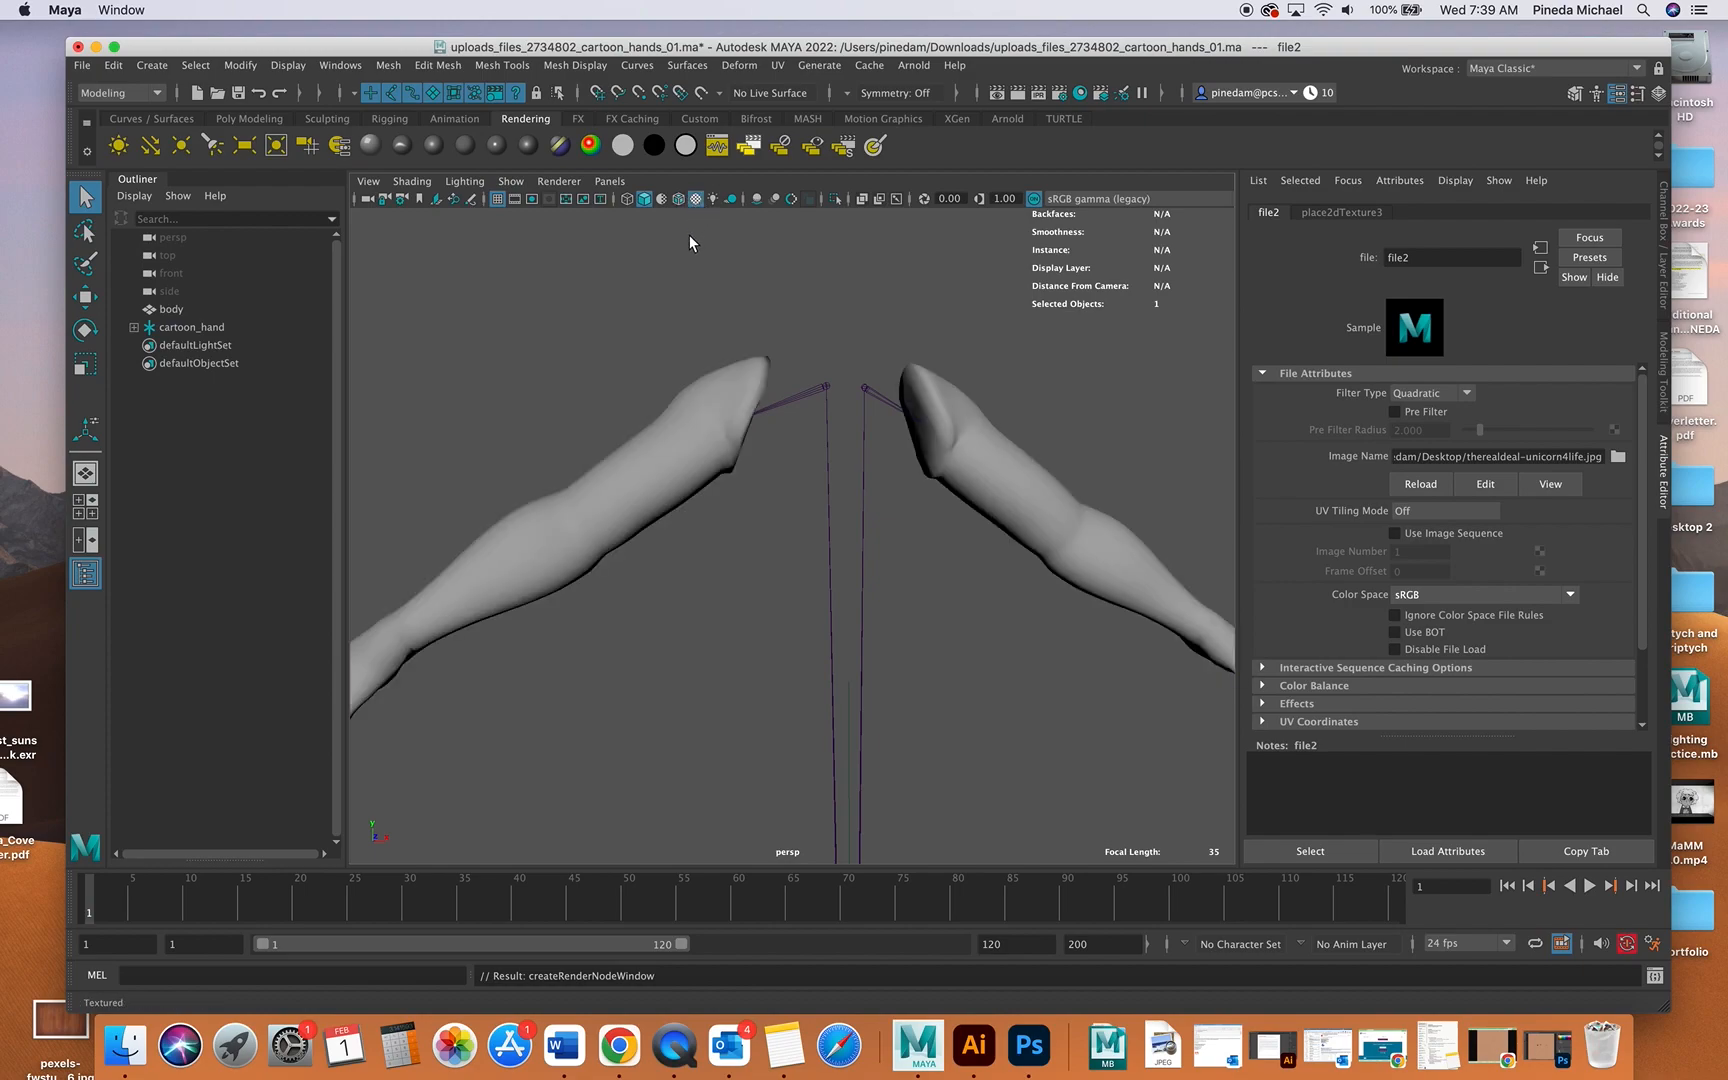
pyautogui.keyDown('alt'); pyautogui.moveTo(686, 310); pyautogui.dragTo(771, 320); pyautogui.keyUp('alt')
pyautogui.scroll(6, 787, 366)
pyautogui.keyDown('alt'); pyautogui.moveTo(846, 390); pyautogui.dragTo(791, 386); pyautogui.keyUp('alt')
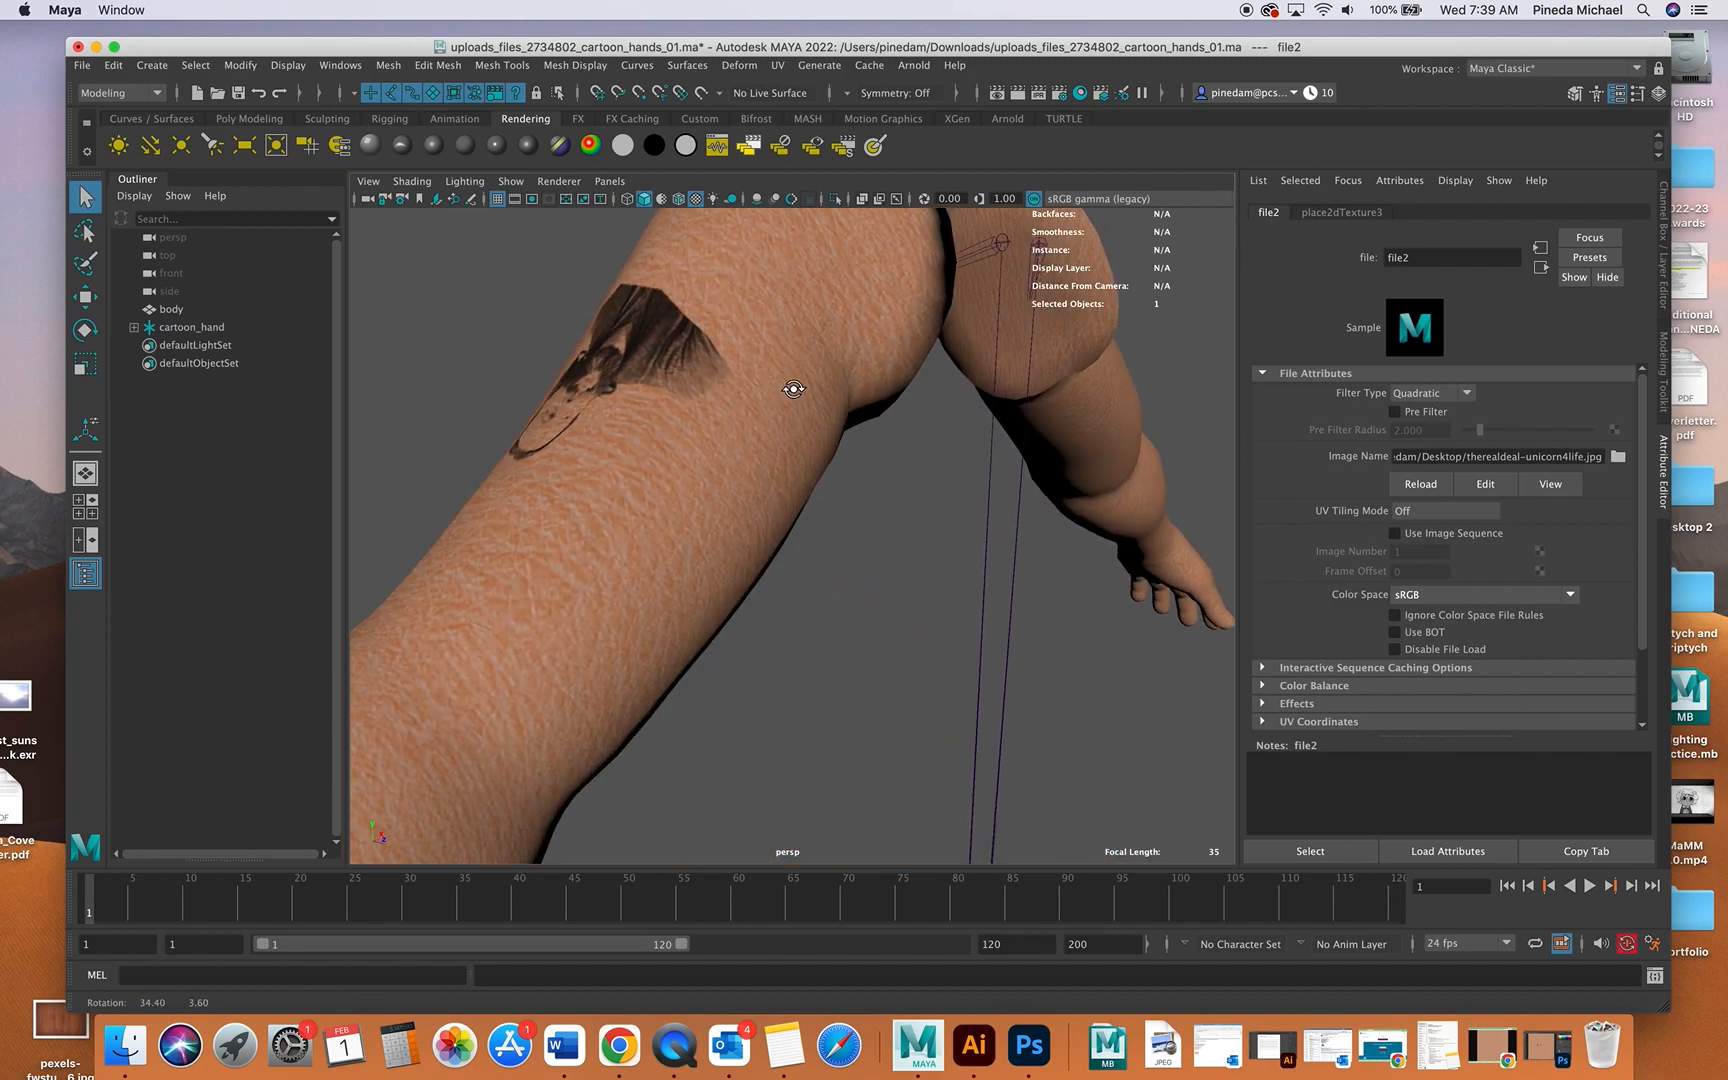
pyautogui.keyDown('alt'); pyautogui.moveTo(592, 471); pyautogui.dragTo(701, 459, button='middle'); pyautogui.keyUp('alt')
pyautogui.keyDown('alt'); pyautogui.moveTo(701, 459); pyautogui.dragTo(752, 478); pyautogui.keyUp('alt')
pyautogui.keyDown('alt'); pyautogui.moveTo(895, 494); pyautogui.dragTo(683, 489); pyautogui.keyUp('alt')
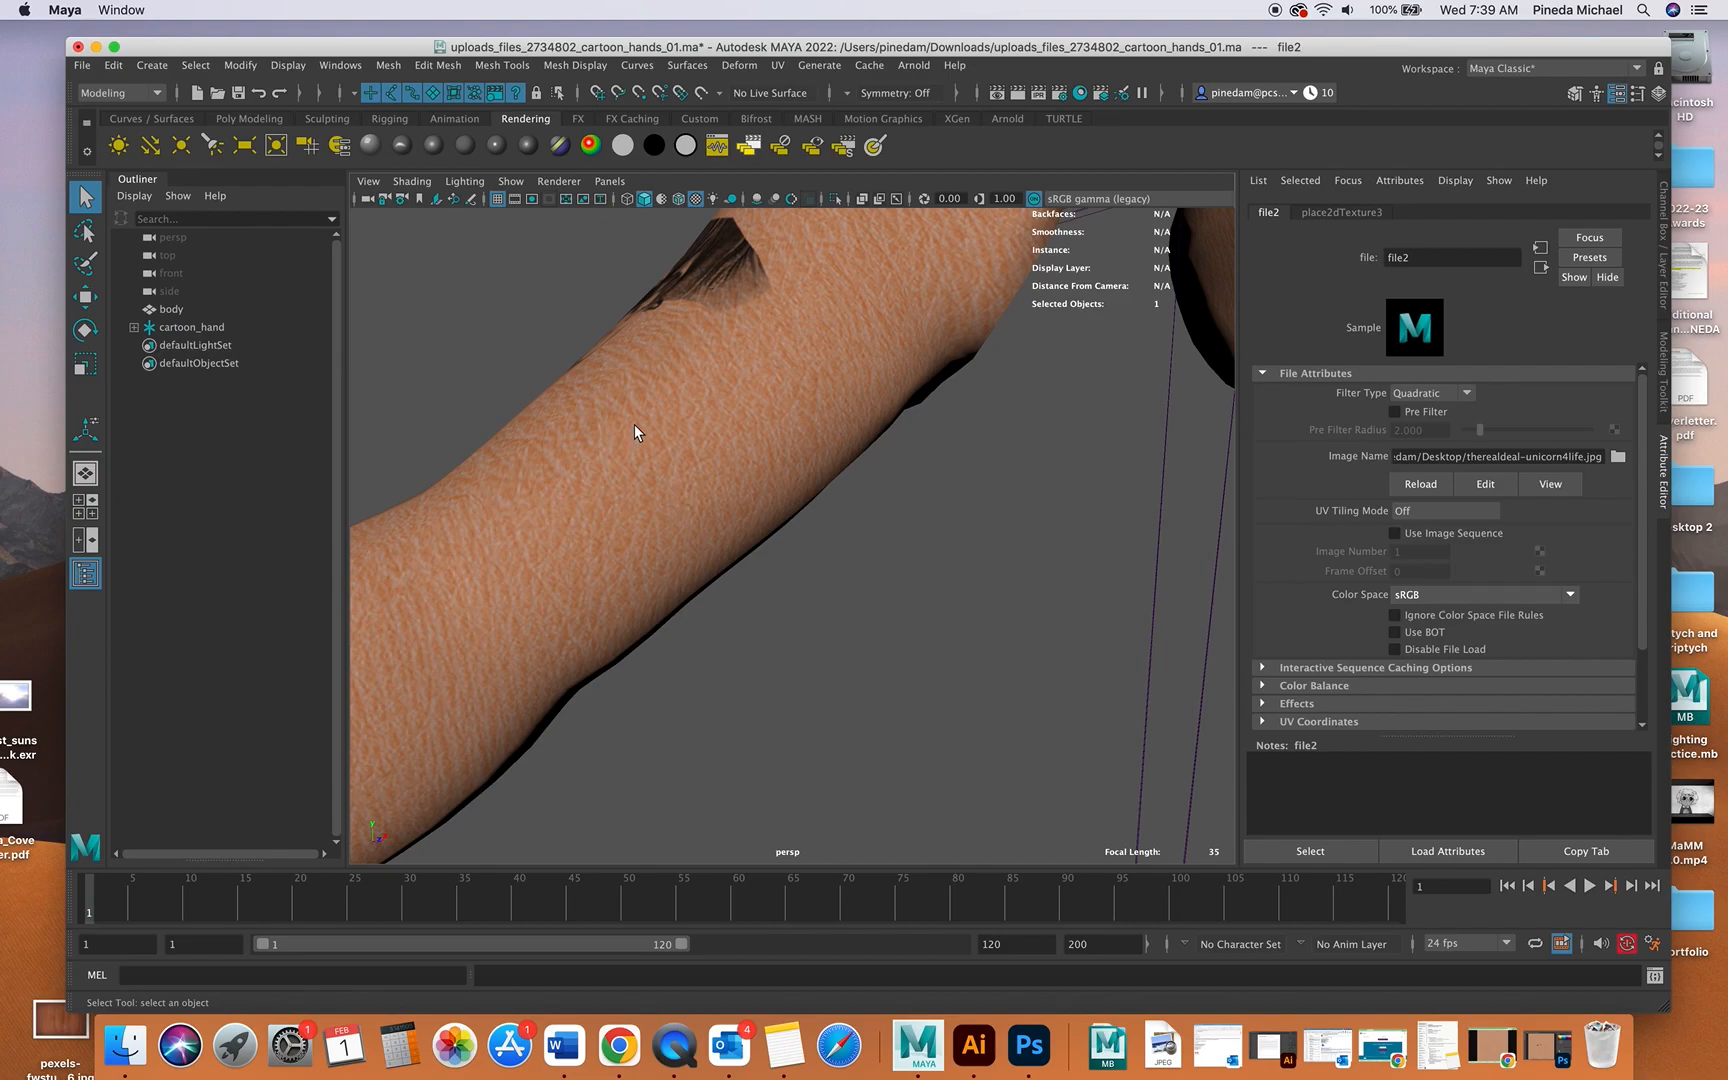
# - Switch to Photoshop and scale the tileable skin texture layer down to about 43%, keeping its upper-left corner in place
pyautogui.click(1029, 1045)
pyautogui.press('v')
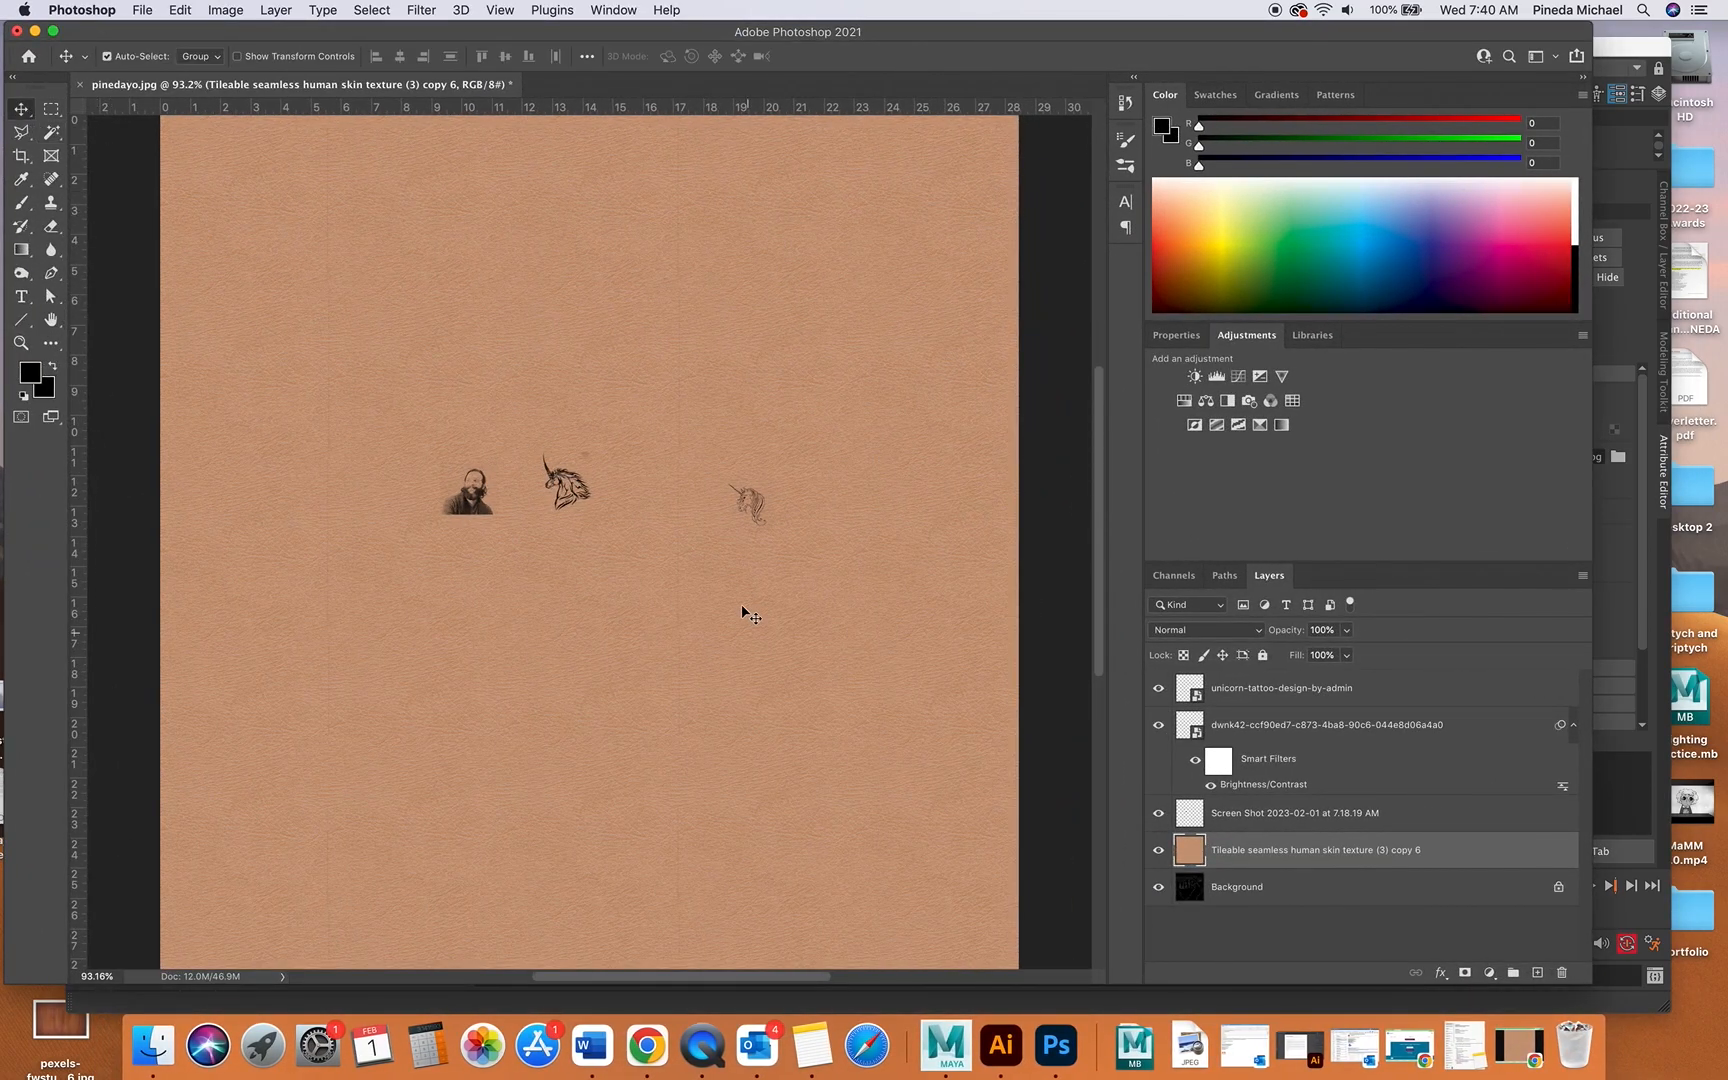
pyautogui.press('super+t')
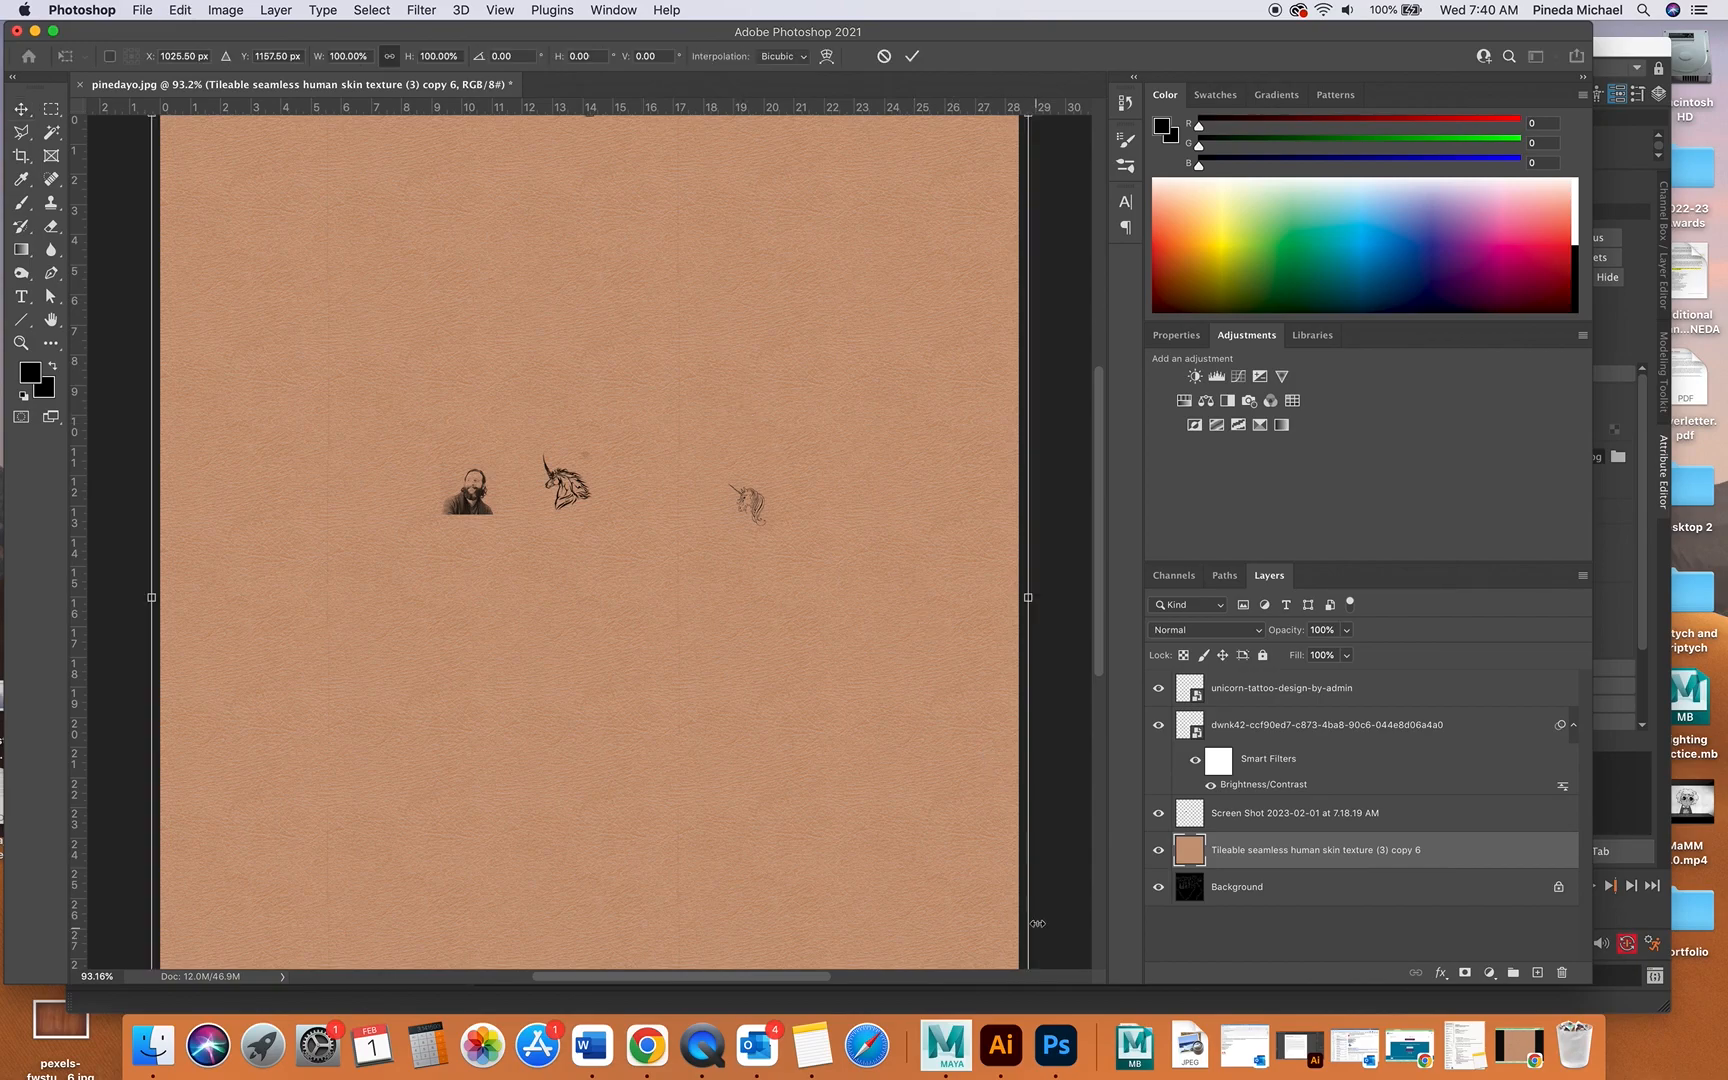
pyautogui.scroll(-1, 1040, 912)
pyautogui.scroll(-3, 1040, 912)
pyautogui.moveTo(1034, 937); pyautogui.dragTo(528, 395)
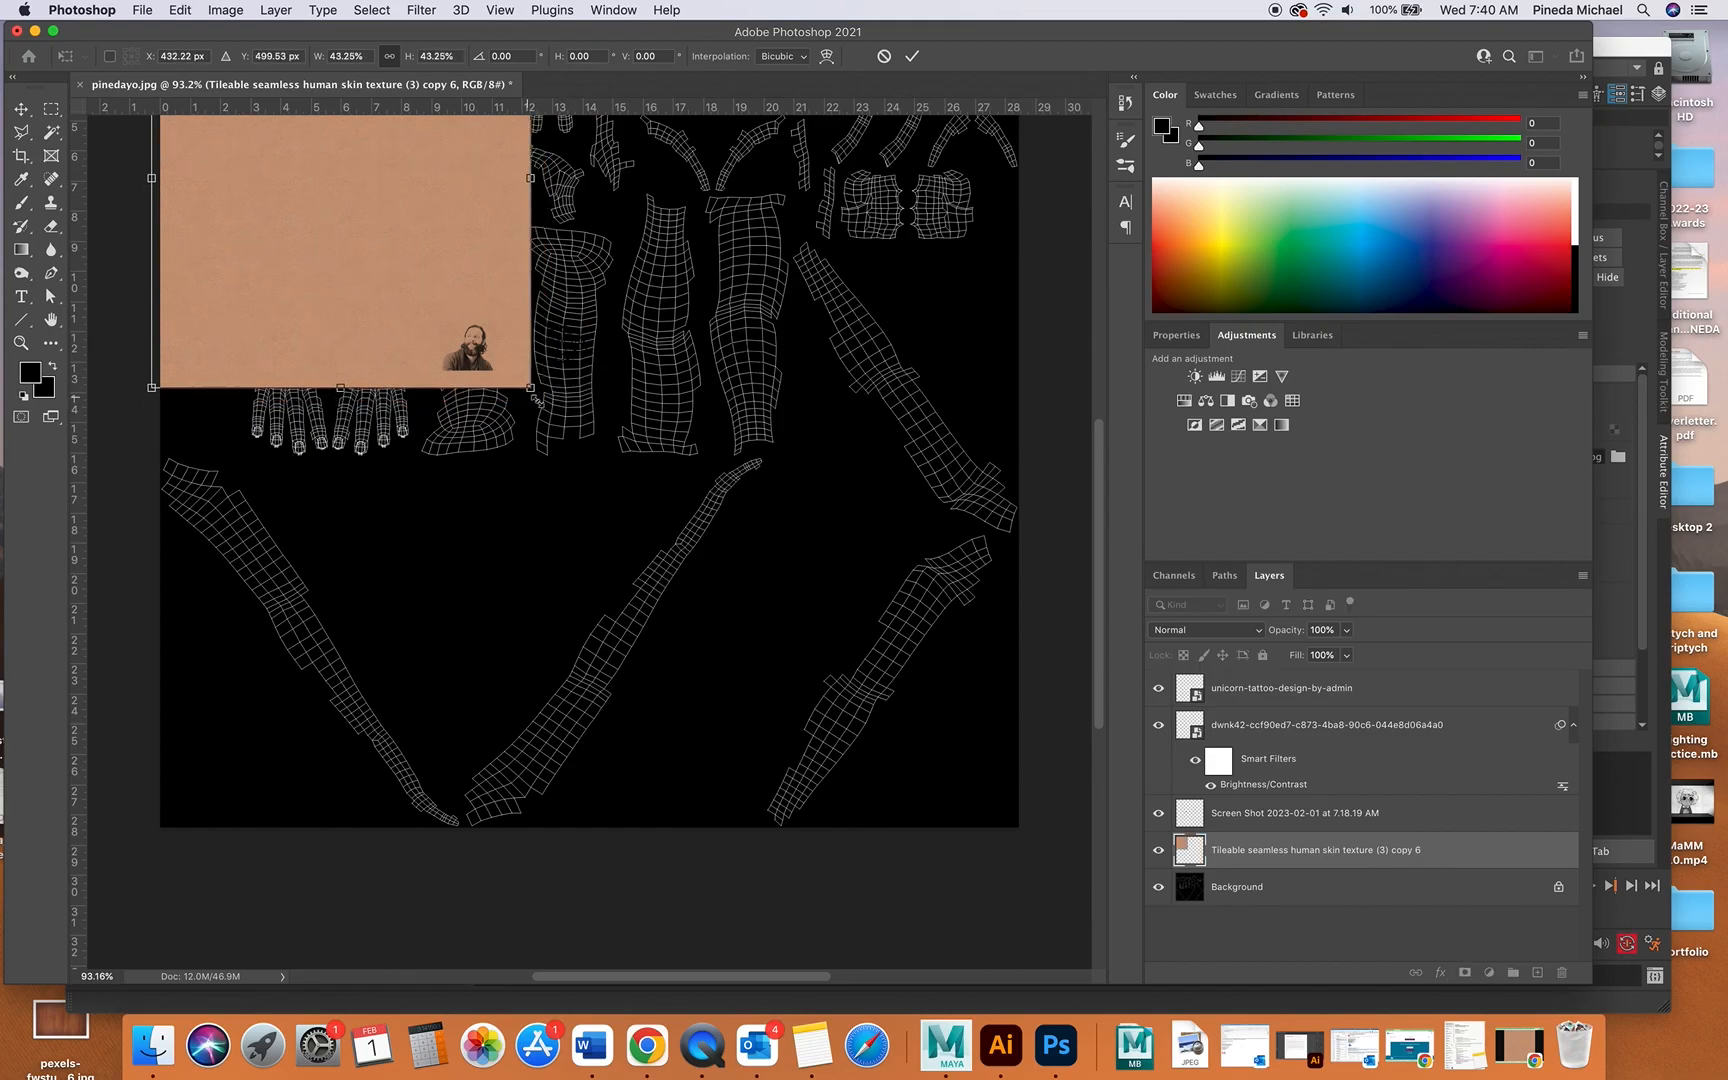
pyautogui.click(21, 343)
# - Bring Photoshop back to the front and magnify the scaled skin texture to 800% to inspect its grain
pyautogui.moveTo(392, 288); pyautogui.dragTo(474, 271)
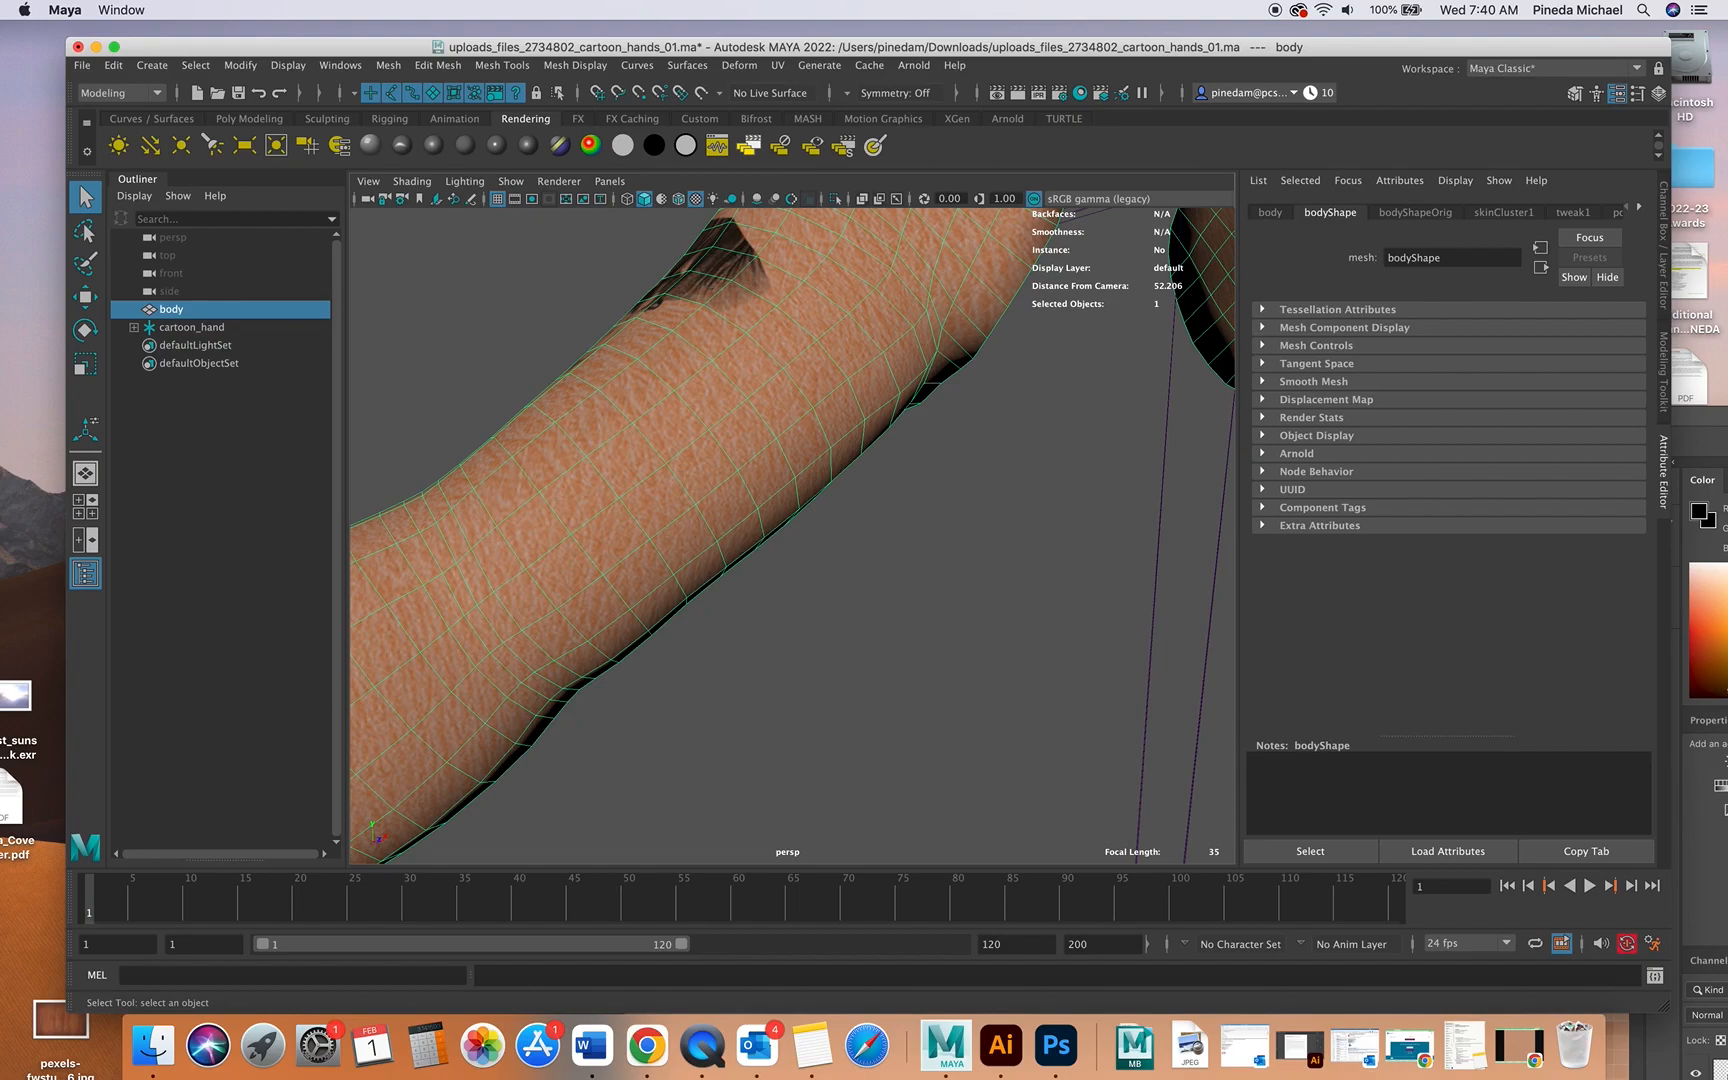
pyautogui.click(1692, 756)
pyautogui.moveTo(1001, 421); pyautogui.dragTo(347, 36)
pyautogui.keyDown('alt'); pyautogui.click(460, 389); pyautogui.keyUp('alt')
pyautogui.keyDown('alt'); pyautogui.click(490, 403); pyautogui.keyUp('alt')
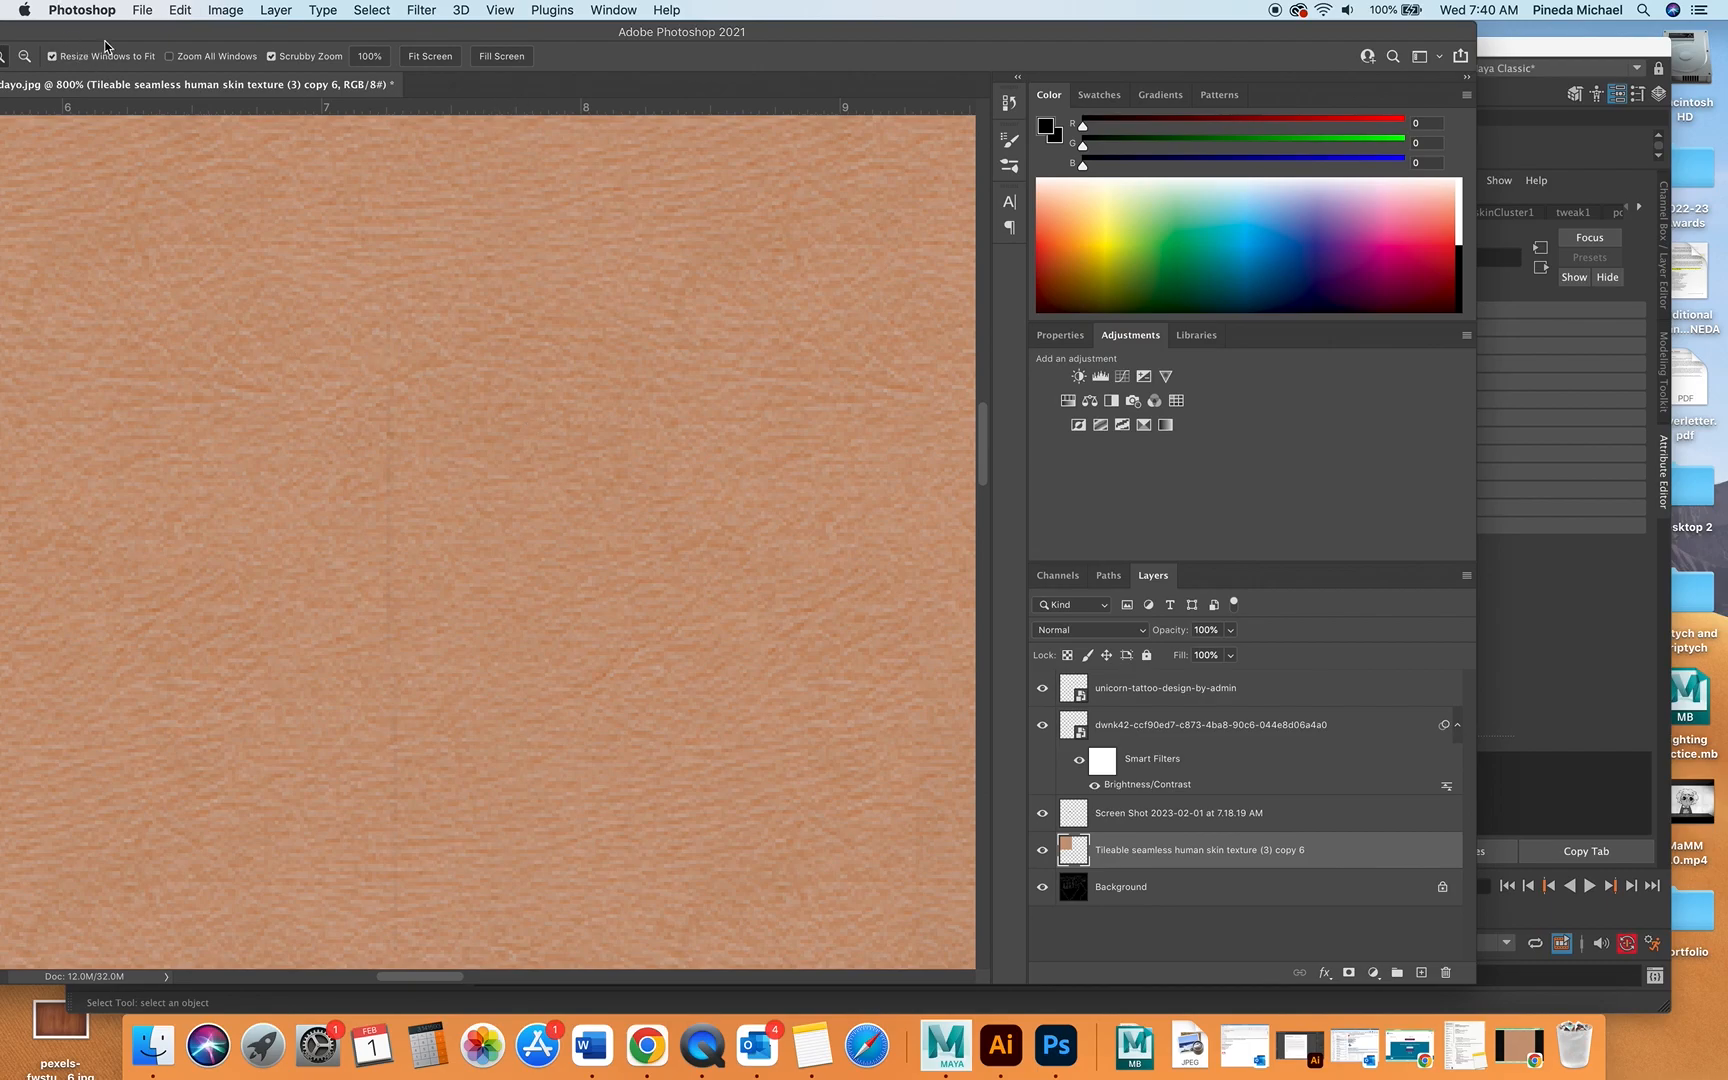
pyautogui.moveTo(105, 32); pyautogui.dragTo(178, 32)
# - Try a Hue/Saturation adjustment on the skin texture layer with saturation -16 and lightness +19
pyautogui.click(225, 10)
pyautogui.moveTo(300, 59)
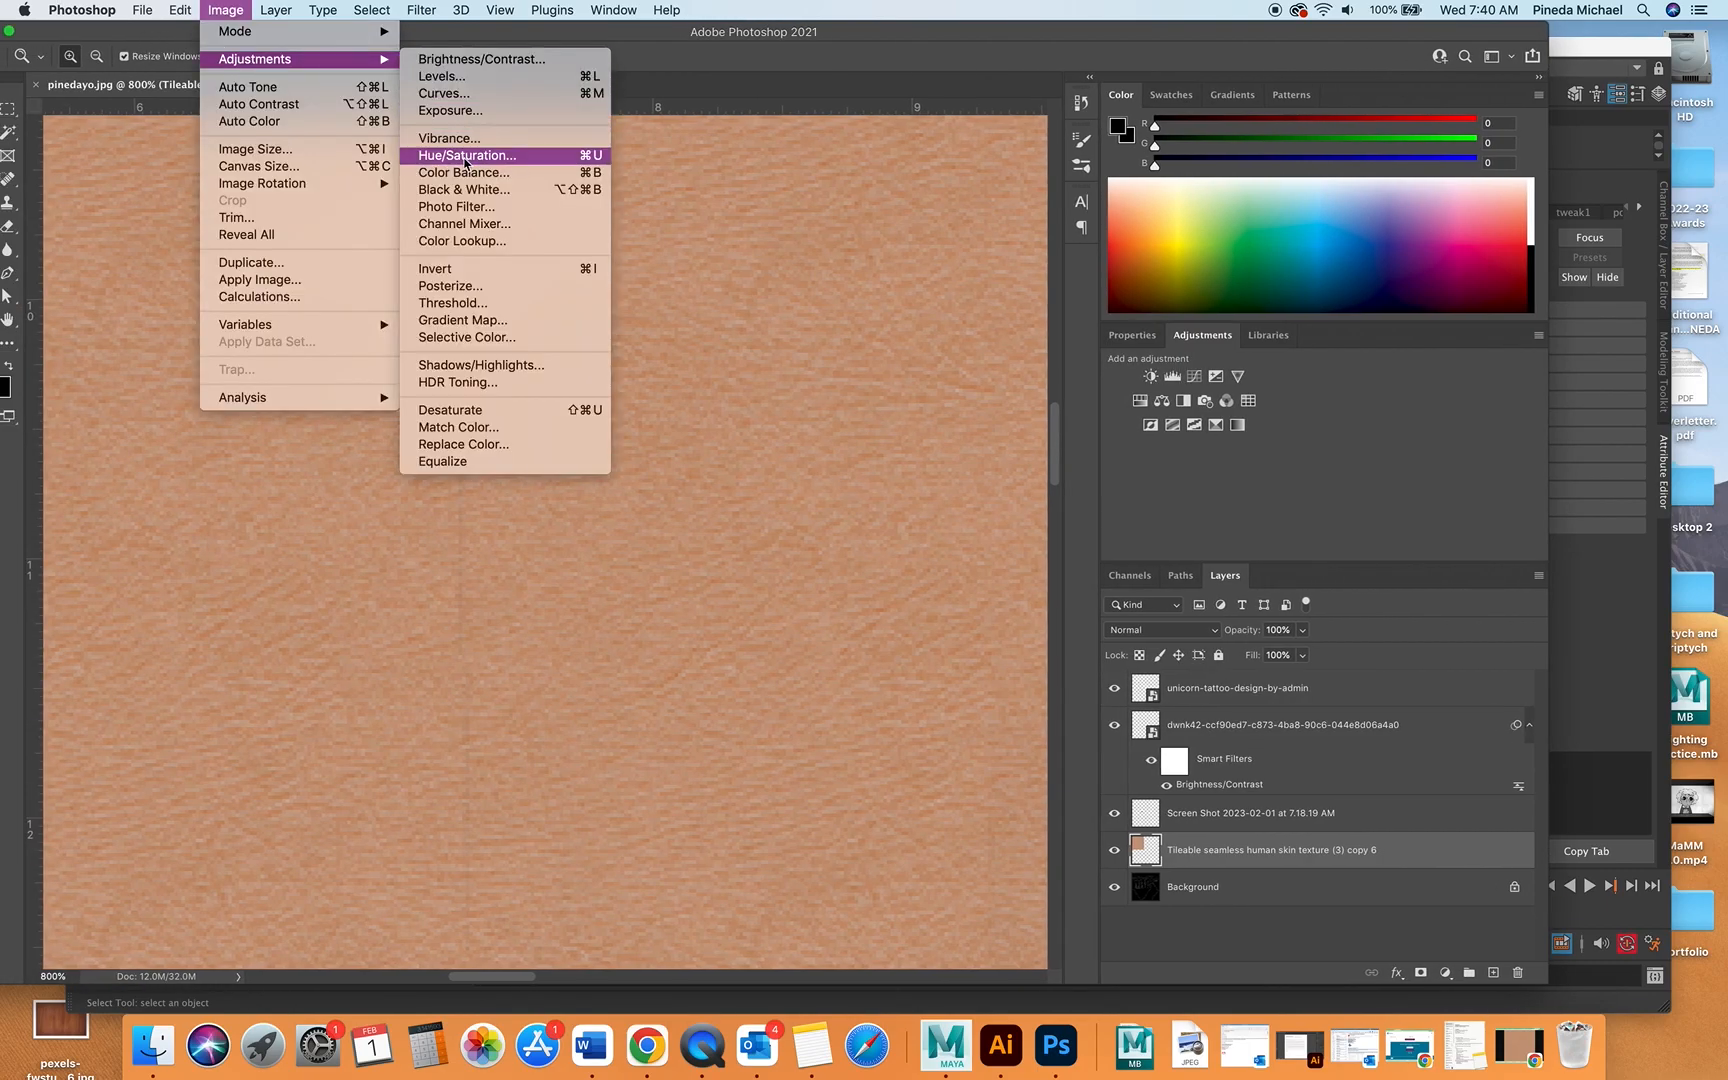
pyautogui.click(480, 156)
pyautogui.moveTo(1377, 191); pyautogui.dragTo(1395, 237)
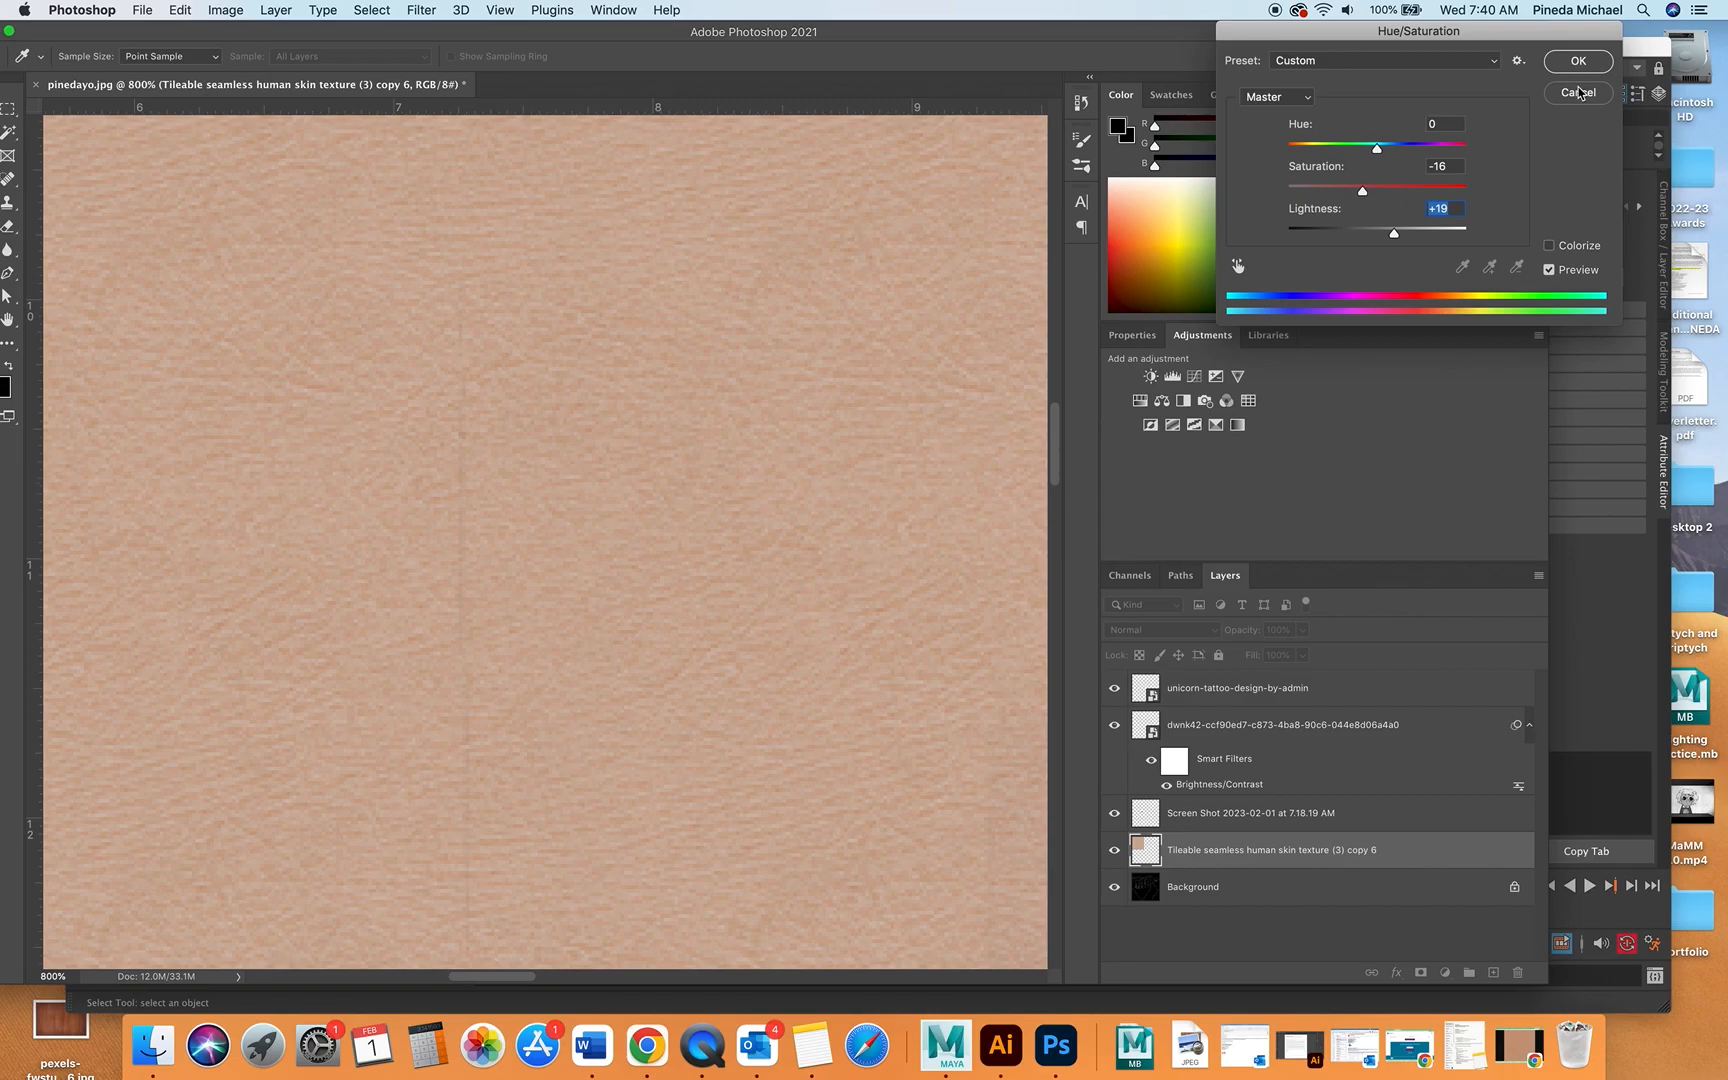
pyautogui.click(1579, 92)
# - Minimize Photoshop to return to Maya and check the portrait tattoo's placement on the upper arm
pyautogui.moveTo(21, 33); pyautogui.dragTo(205, 75)
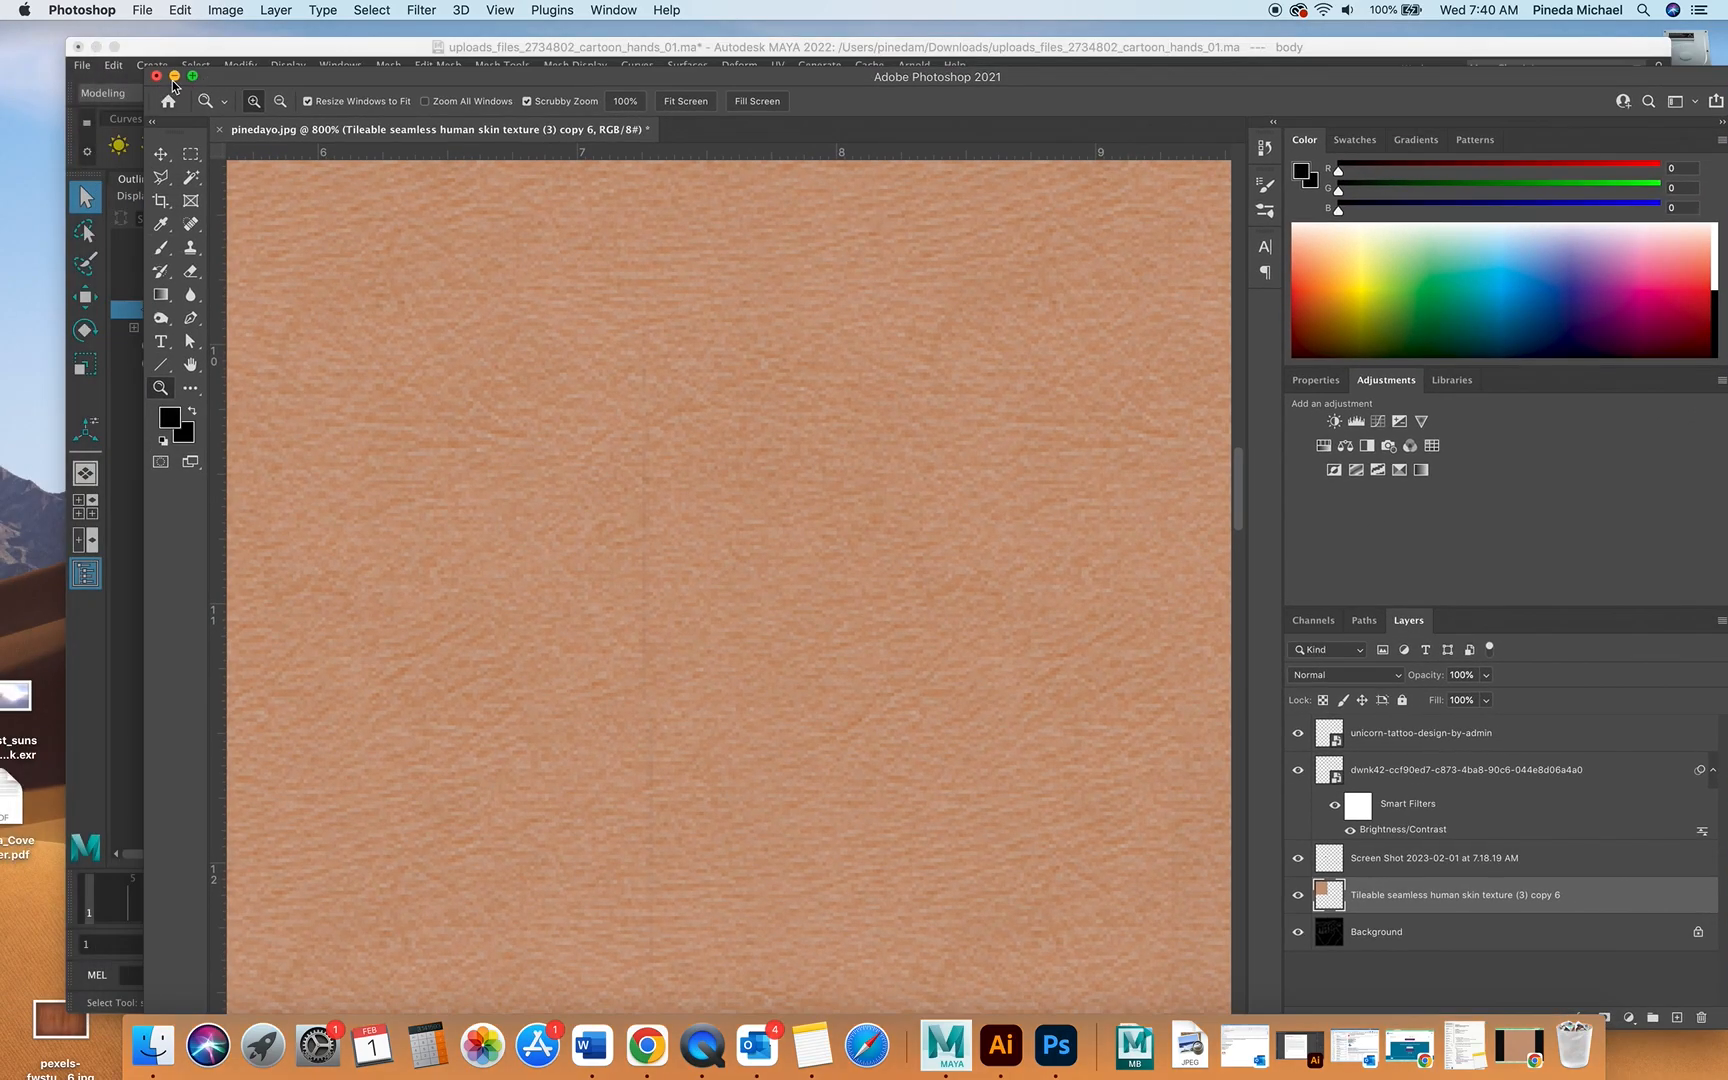
pyautogui.click(173, 75)
pyautogui.keyDown('alt'); pyautogui.moveTo(783, 394); pyautogui.dragTo(824, 405); pyautogui.keyUp('alt')
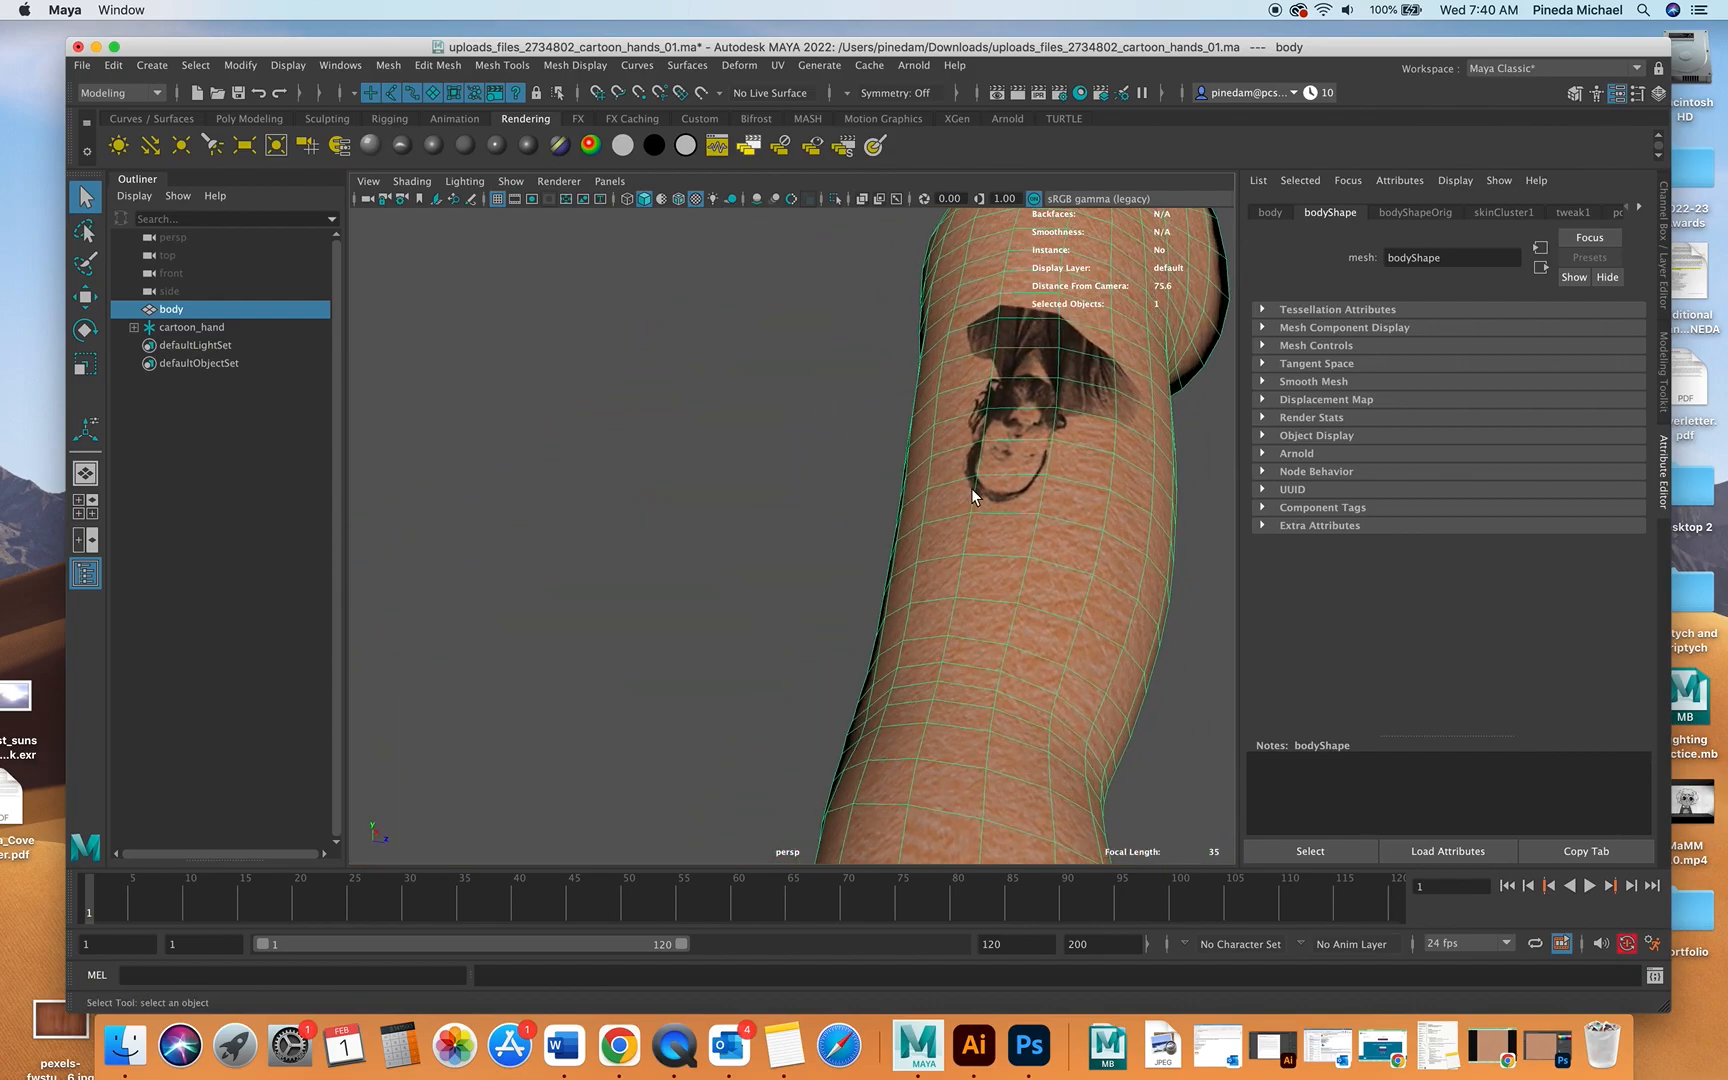
pyautogui.scroll(-4, 971, 487)
pyautogui.scroll(1, 971, 487)
pyautogui.keyDown('alt'); pyautogui.moveTo(971, 487); pyautogui.dragTo(658, 480); pyautogui.keyUp('alt')
pyautogui.scroll(-5, 690, 498)
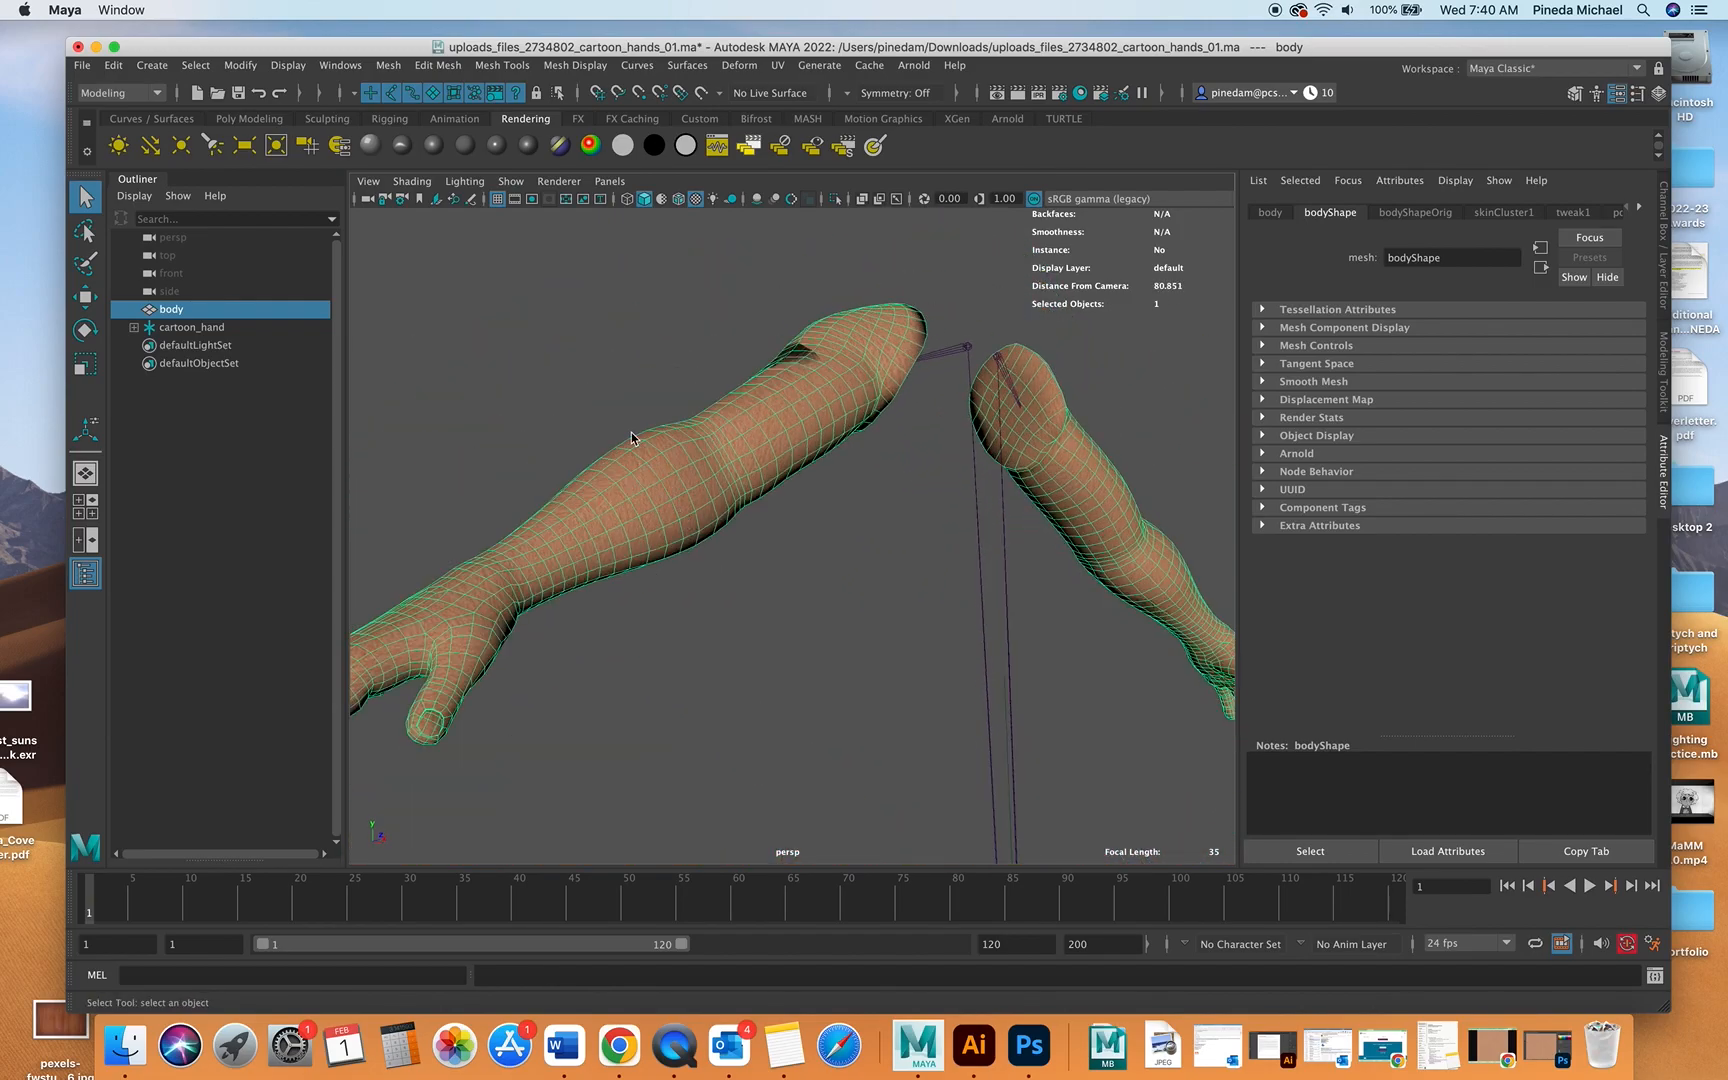
# - Deselect the body mesh and inspect the unicorn tattoos on the forearm and the upper arm
pyautogui.click(602, 407)
pyautogui.keyDown('alt'); pyautogui.moveTo(602, 413); pyautogui.dragTo(1059, 376); pyautogui.keyUp('alt')
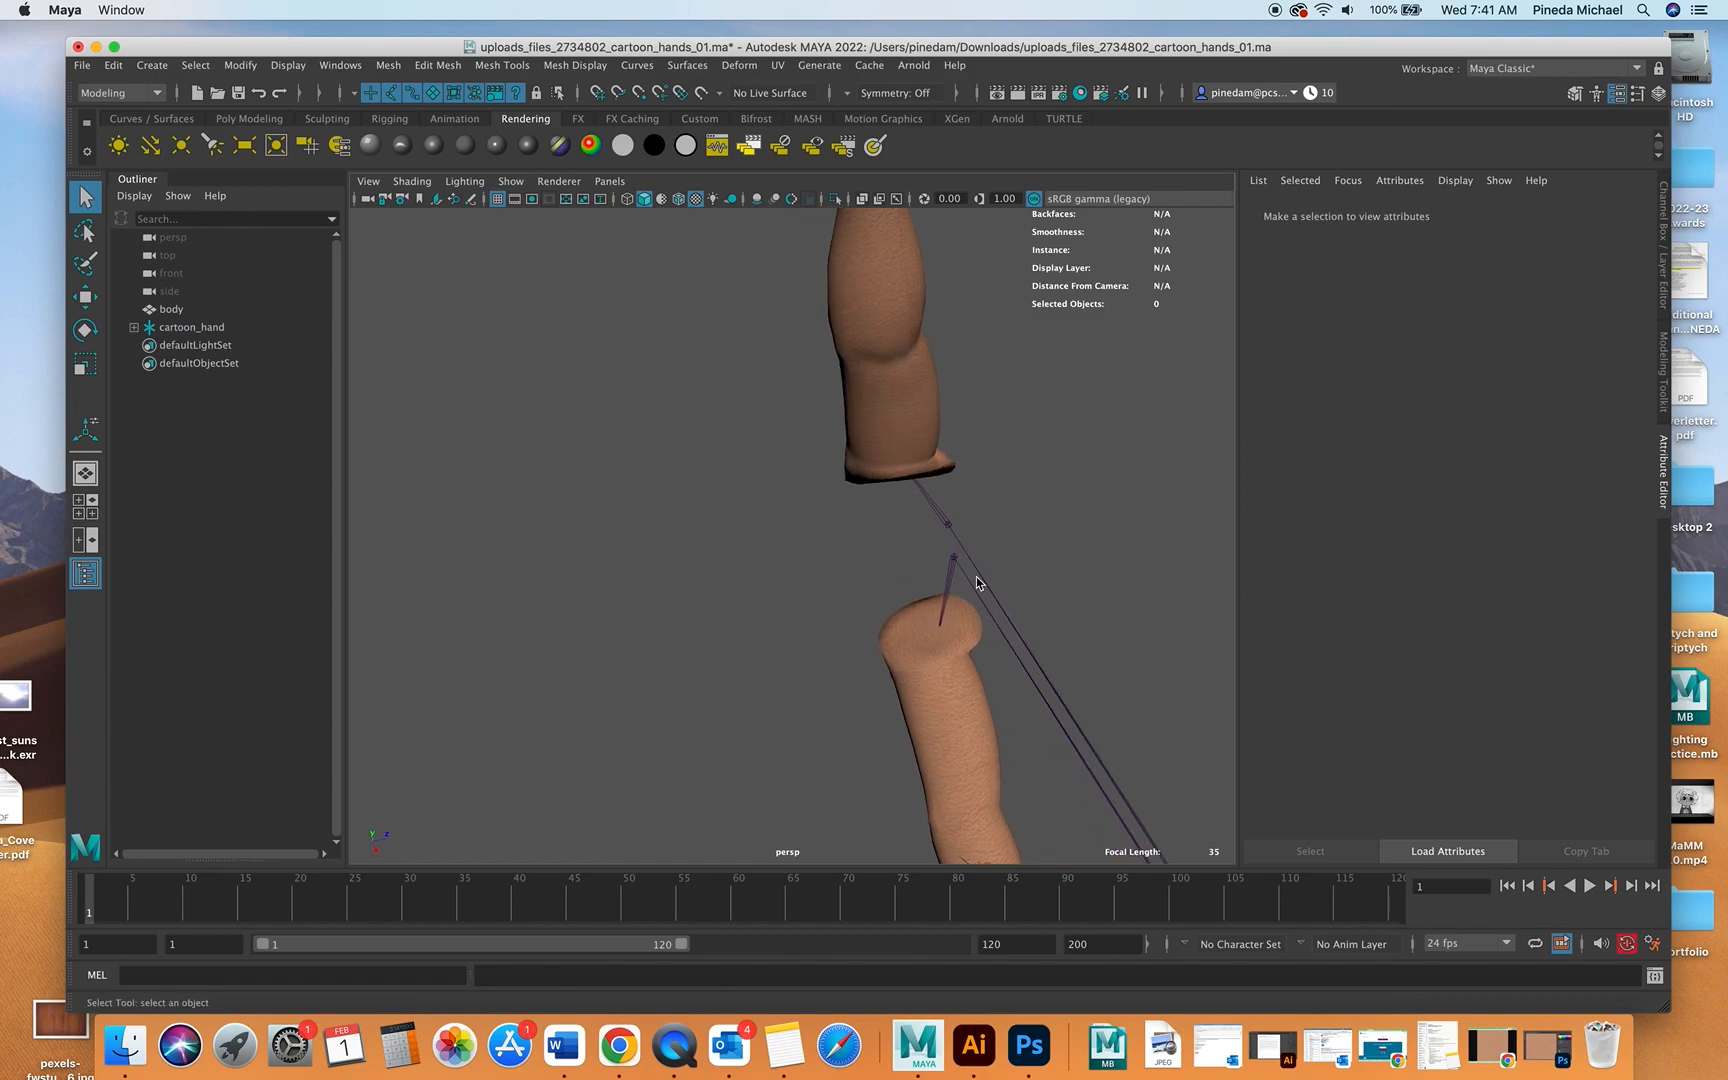
pyautogui.keyDown('alt'); pyautogui.moveTo(973, 573); pyautogui.dragTo(837, 352, button='middle'); pyautogui.keyUp('alt')
pyautogui.scroll(7, 921, 622)
pyautogui.keyDown('alt'); pyautogui.moveTo(937, 654); pyautogui.dragTo(810, 372, button='middle'); pyautogui.keyUp('alt')
pyautogui.scroll(3, 844, 483)
pyautogui.scroll(2, 844, 483)
pyautogui.scroll(-5, 872, 567)
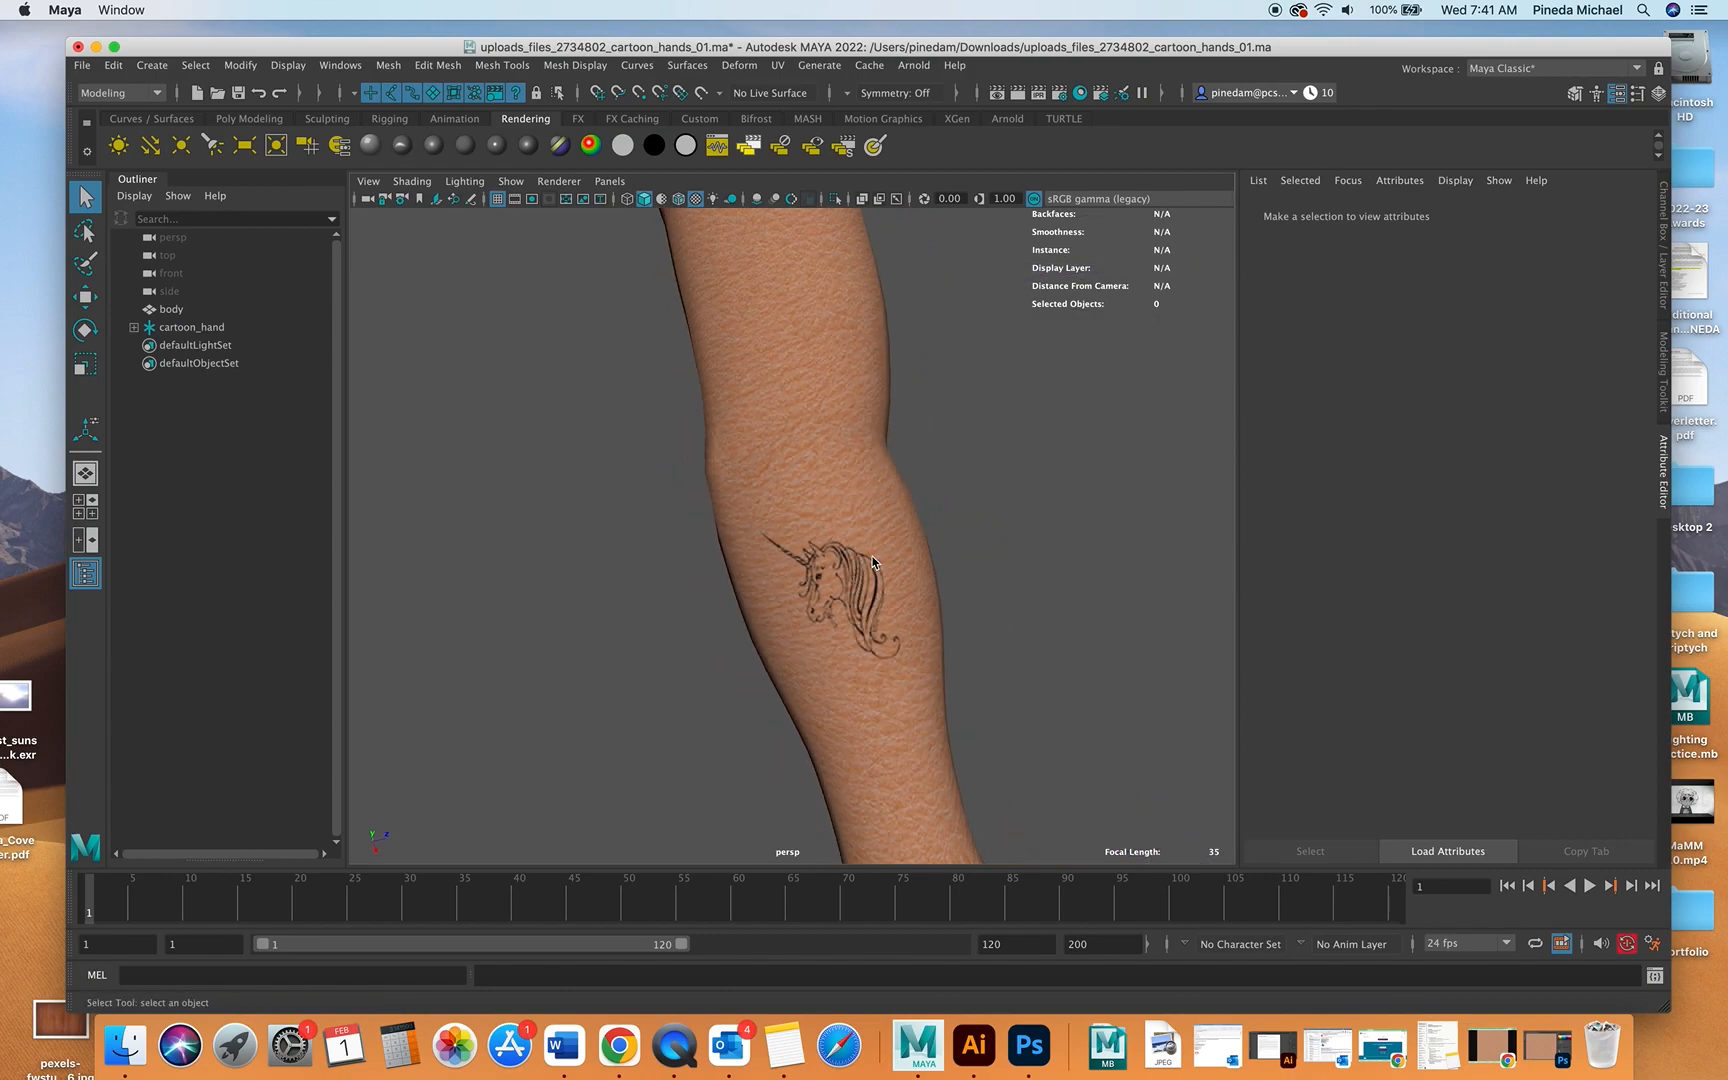
pyautogui.keyDown('alt'); pyautogui.moveTo(878, 548); pyautogui.dragTo(711, 508); pyautogui.keyUp('alt')
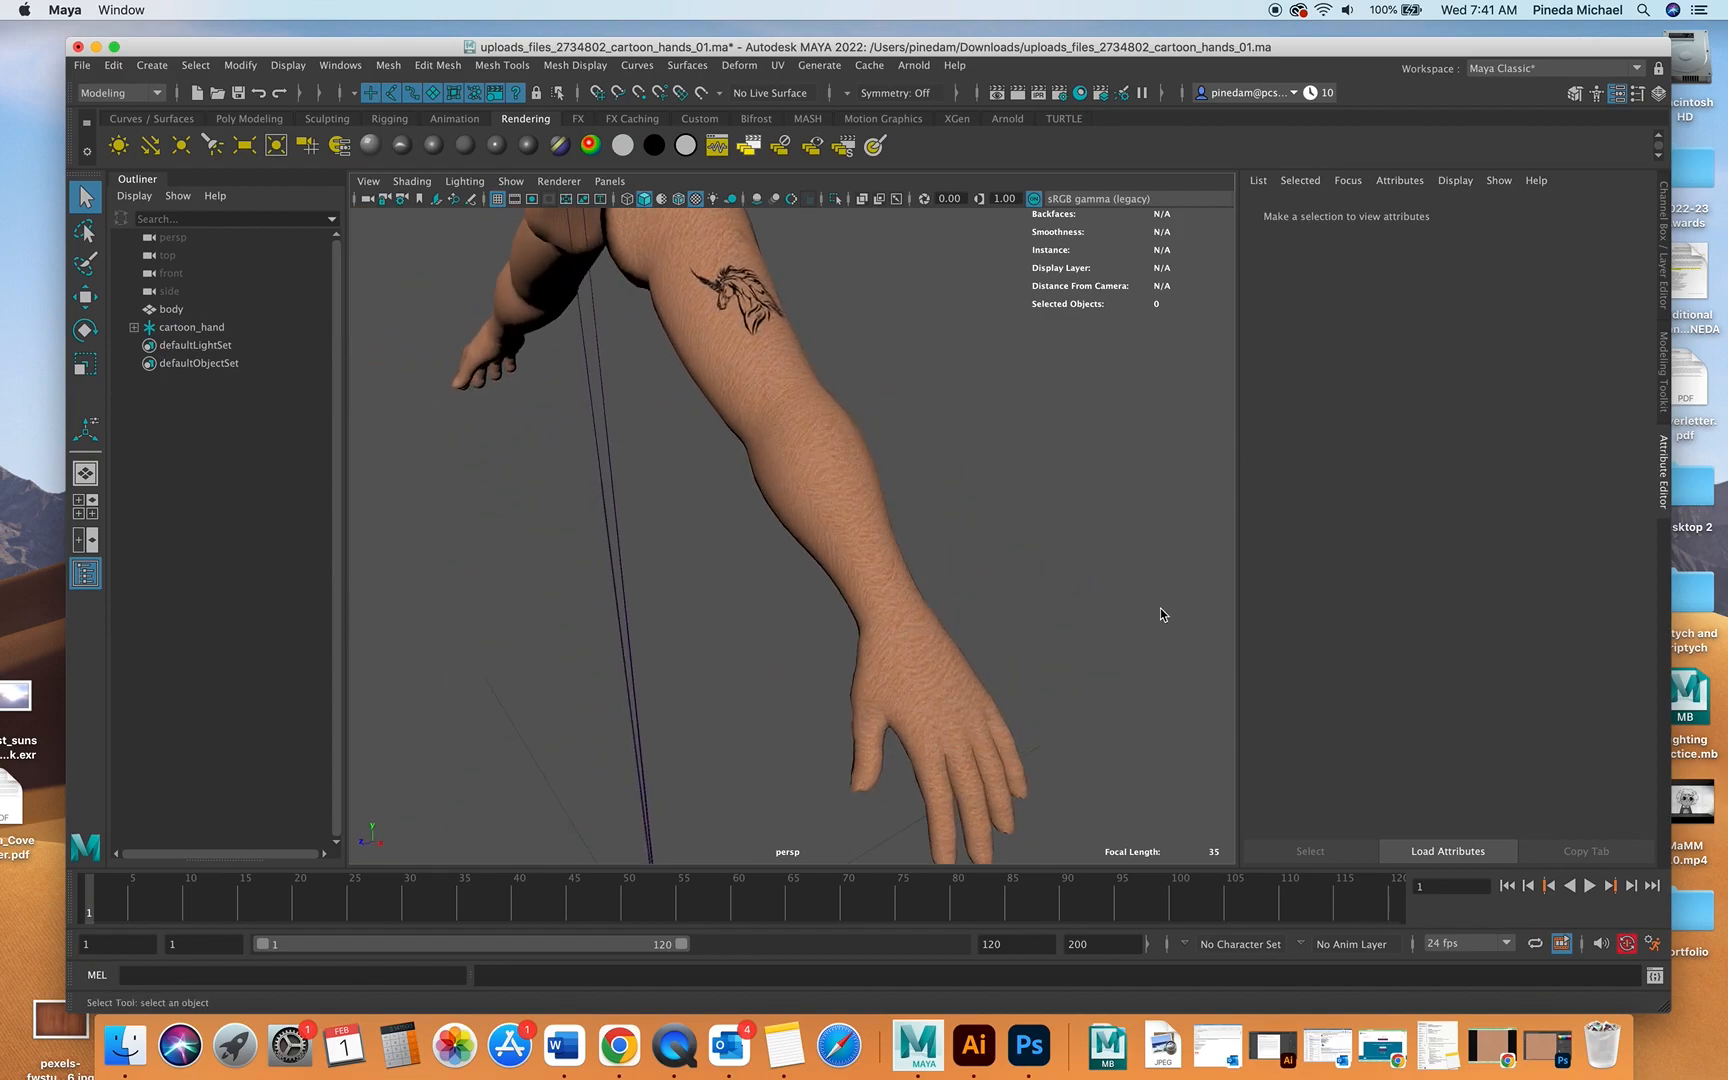
# - Examine the textured skin and tattoo placement on both arms, with the body mesh selected and then deselected
pyautogui.keyDown('alt'); pyautogui.moveTo(863, 378); pyautogui.dragTo(788, 481); pyautogui.keyUp('alt')
pyautogui.scroll(5, 730, 431)
pyautogui.scroll(10, 917, 471)
pyautogui.scroll(-6, 876, 478)
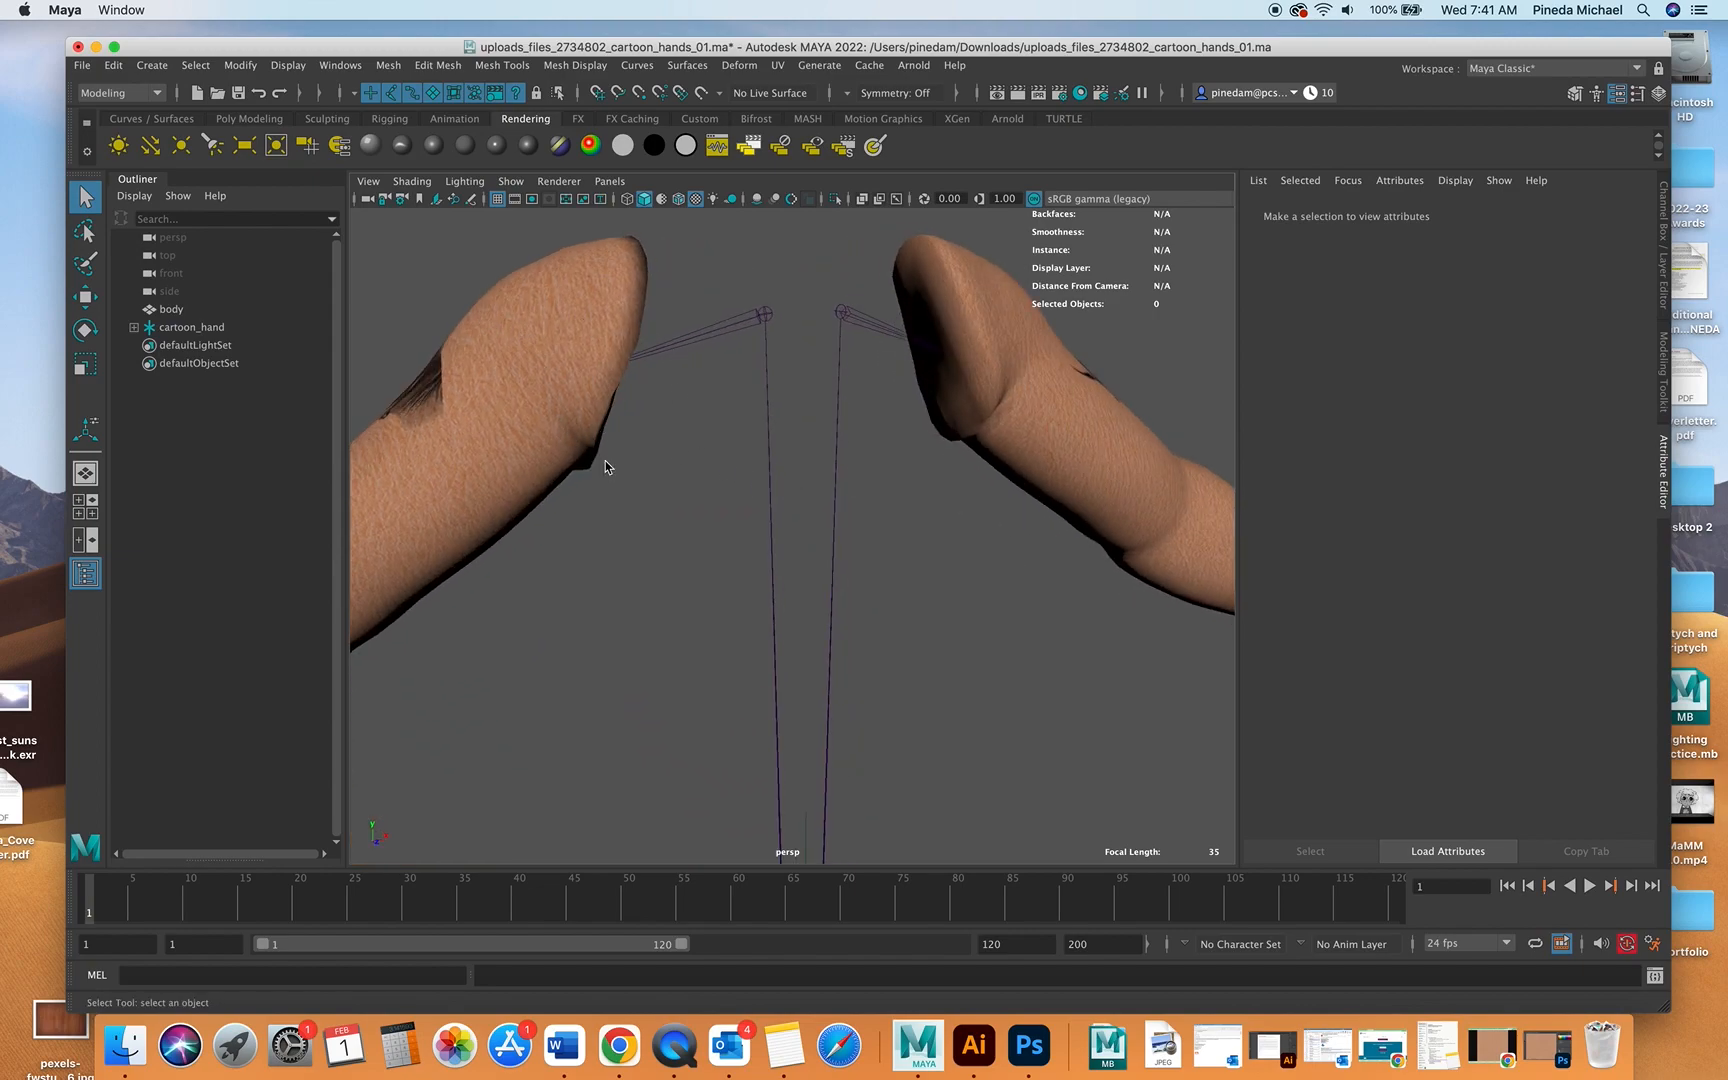
pyautogui.scroll(-2, 485, 402)
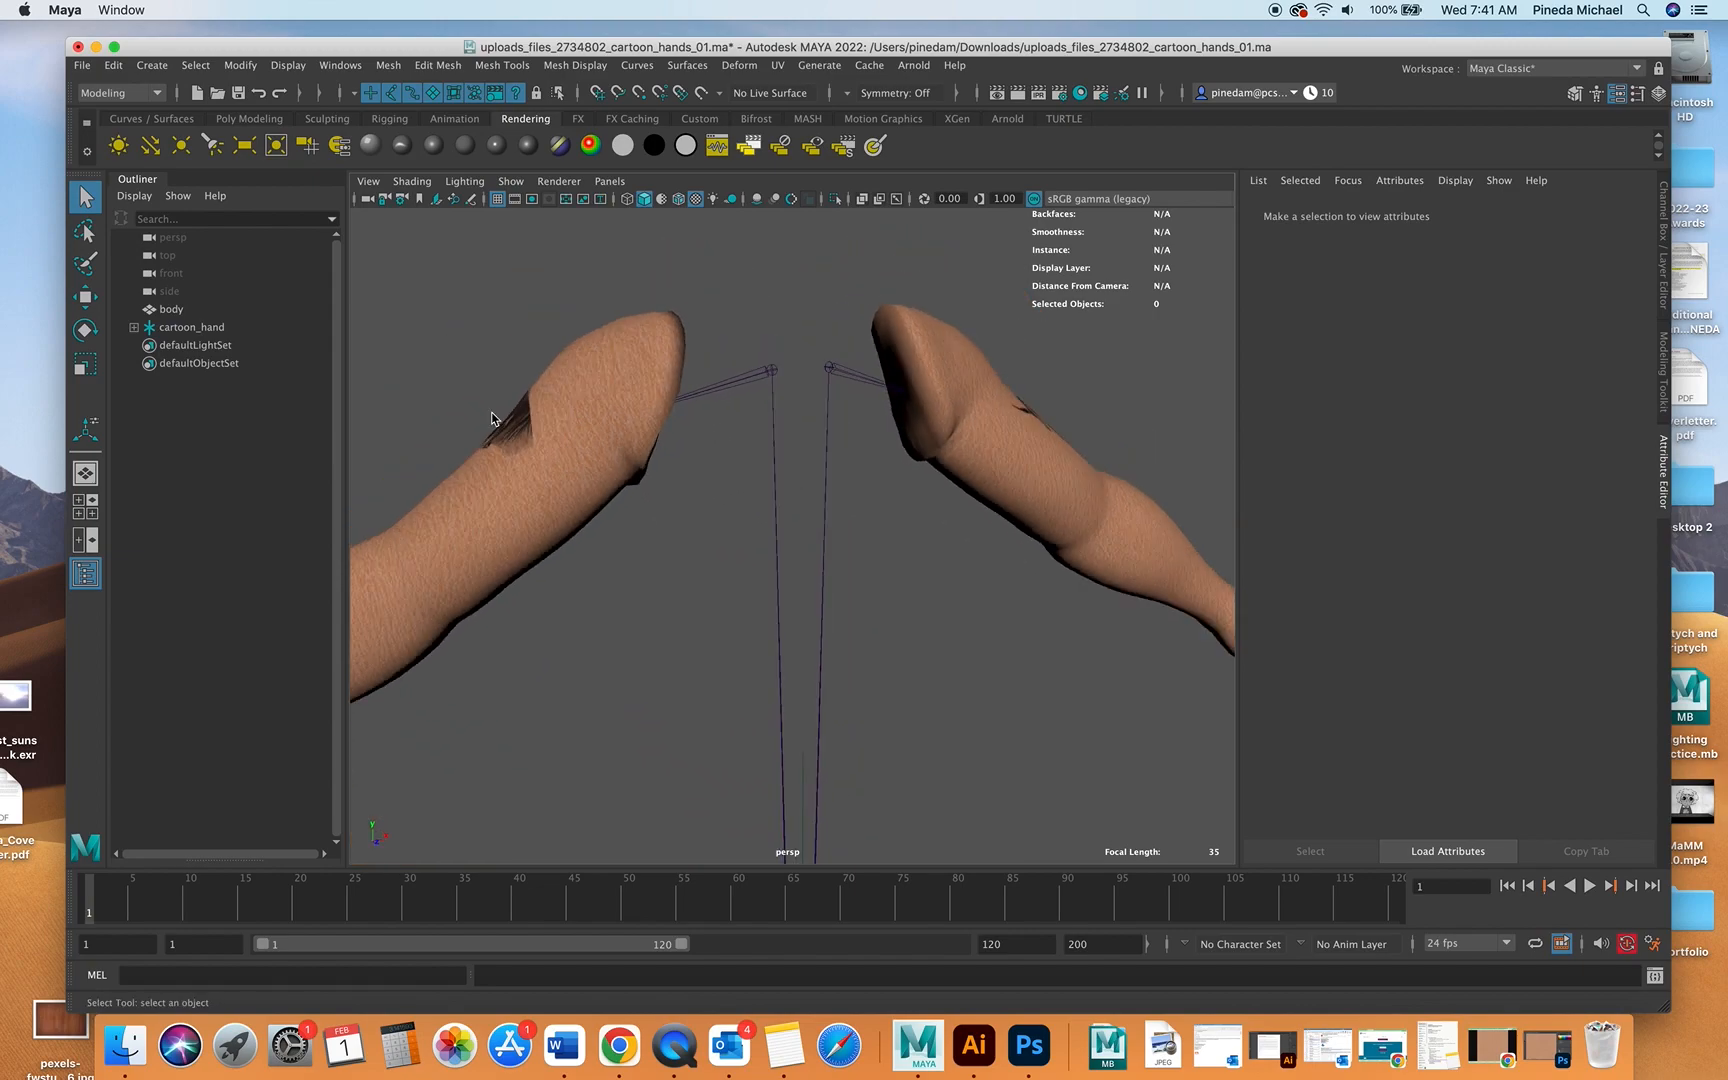
pyautogui.click(561, 471)
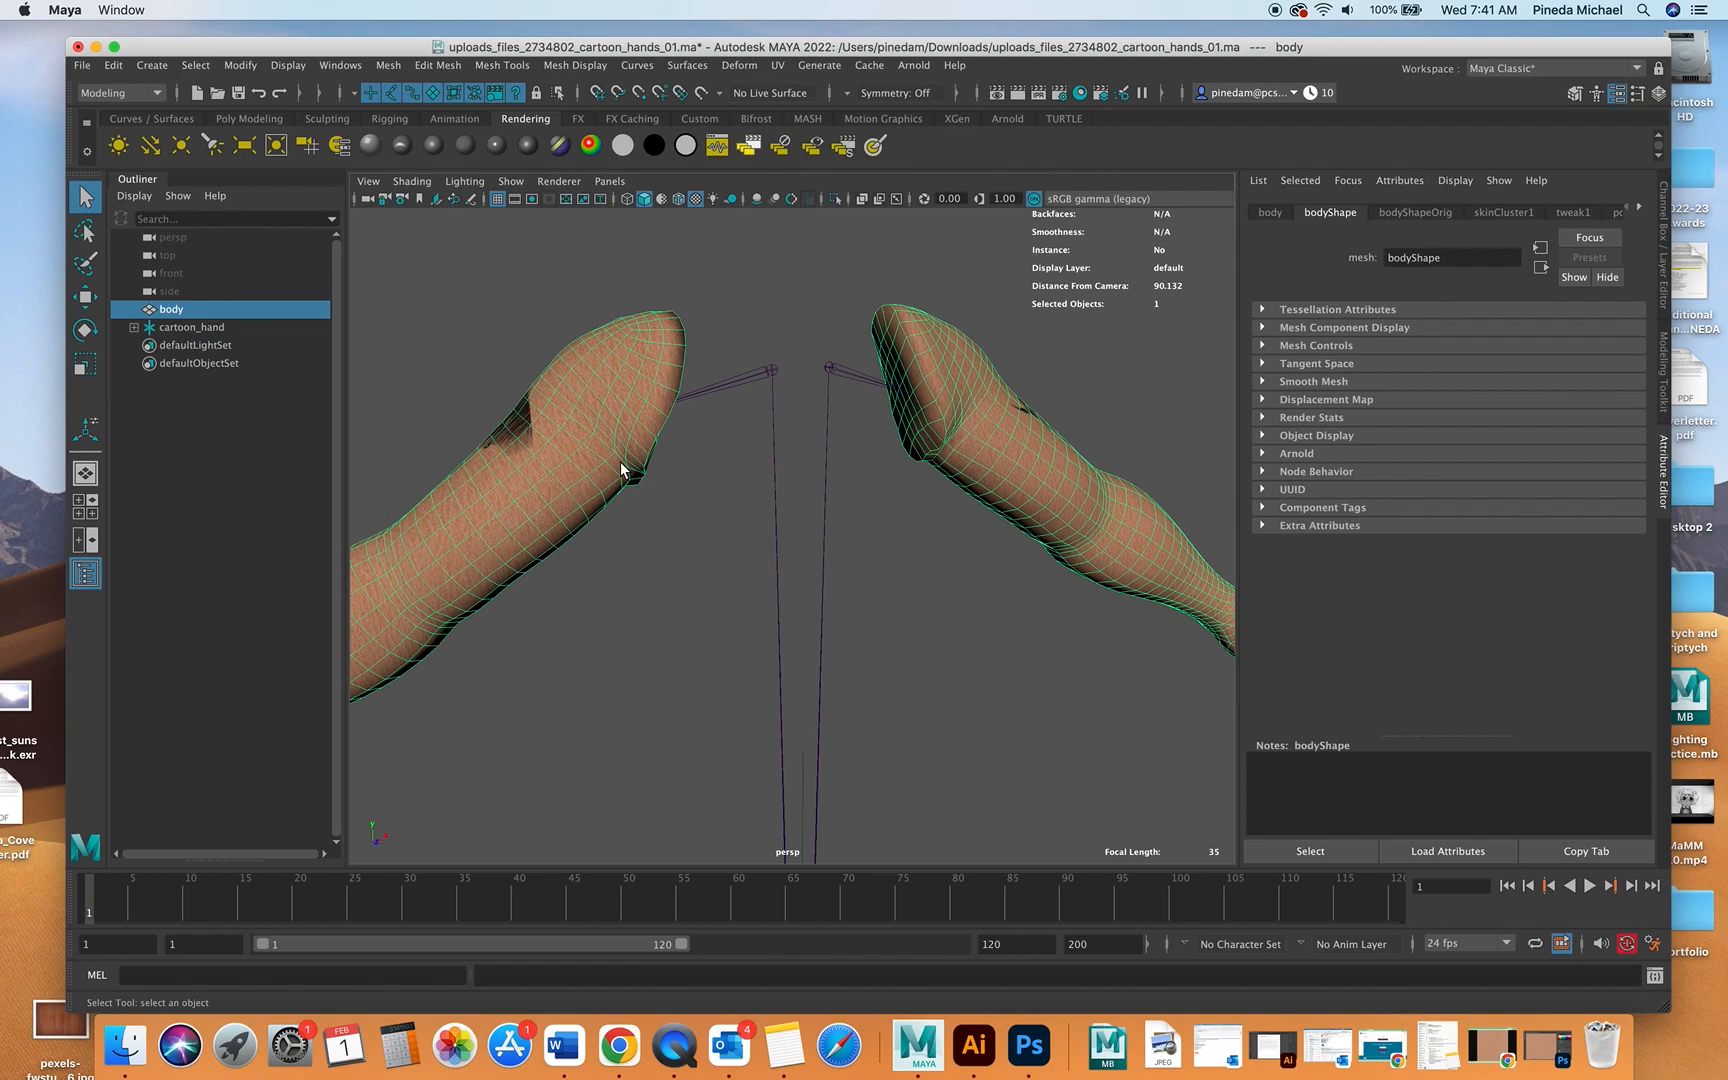
pyautogui.keyDown('alt'); pyautogui.moveTo(867, 578); pyautogui.dragTo(853, 466, button='right'); pyautogui.keyUp('alt')
pyautogui.keyDown('alt'); pyautogui.moveTo(853, 466); pyautogui.dragTo(443, 375); pyautogui.keyUp('alt')
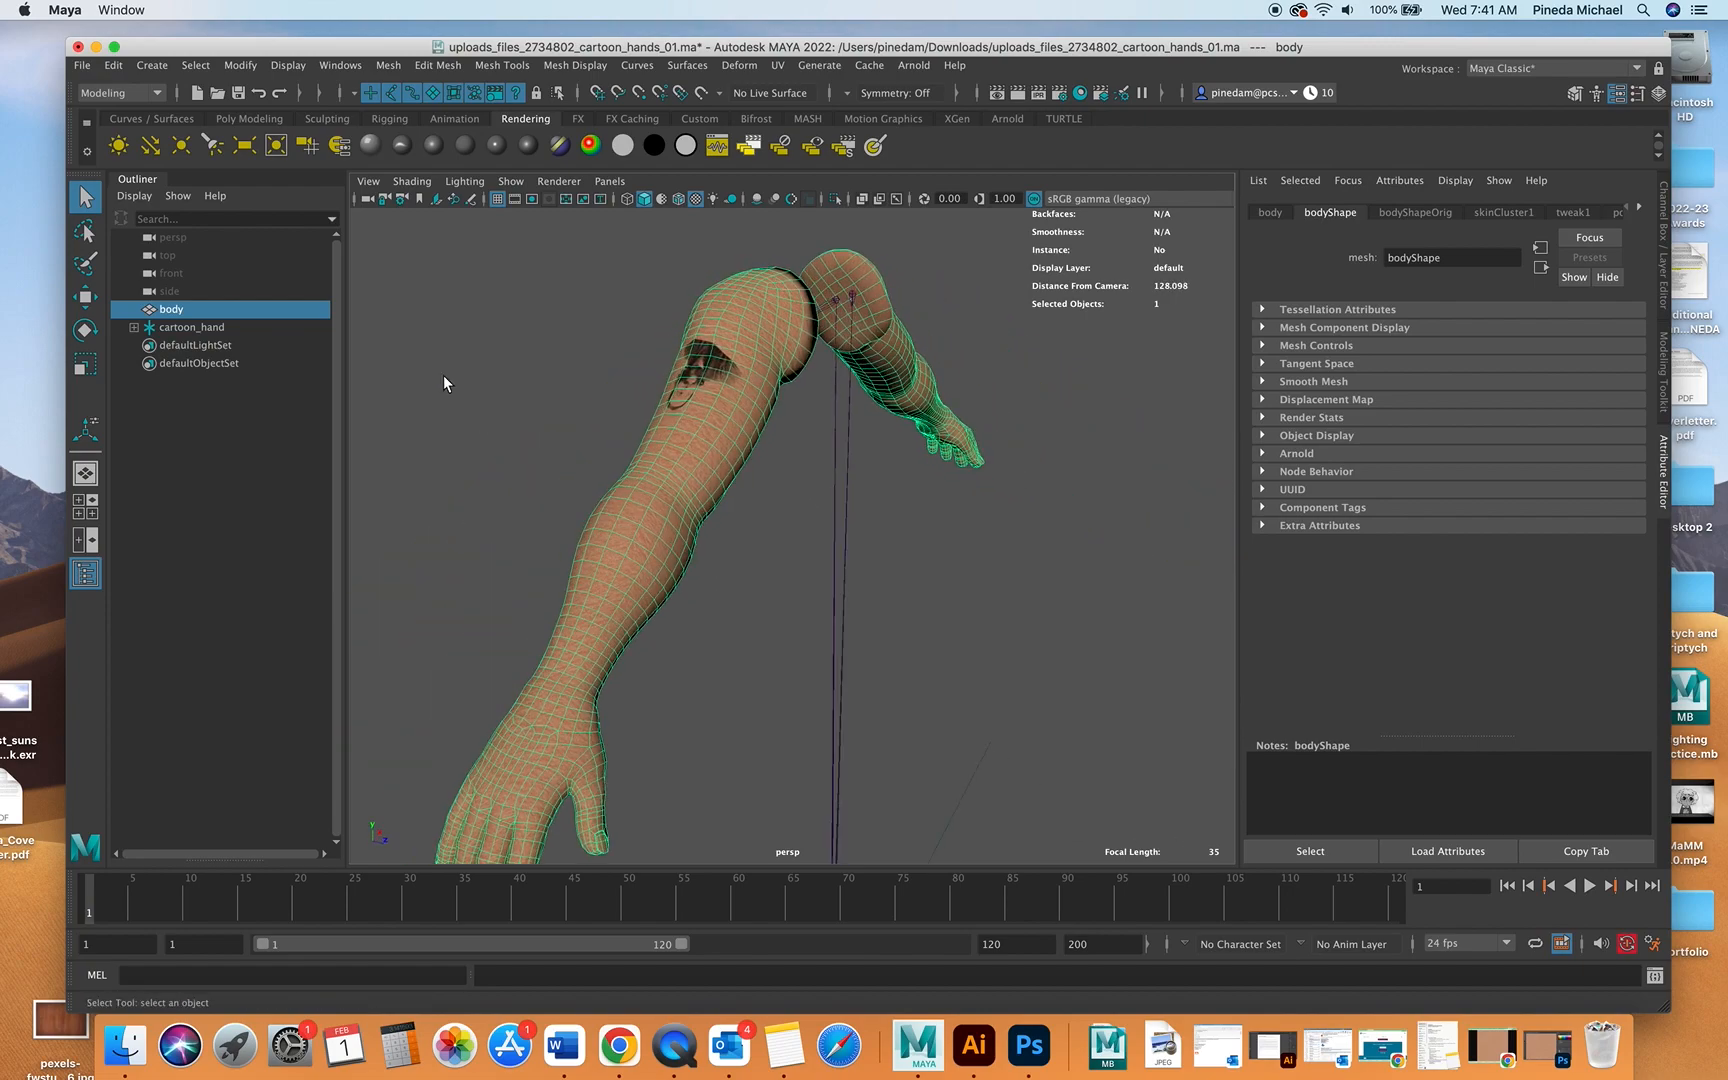
pyautogui.click(443, 375)
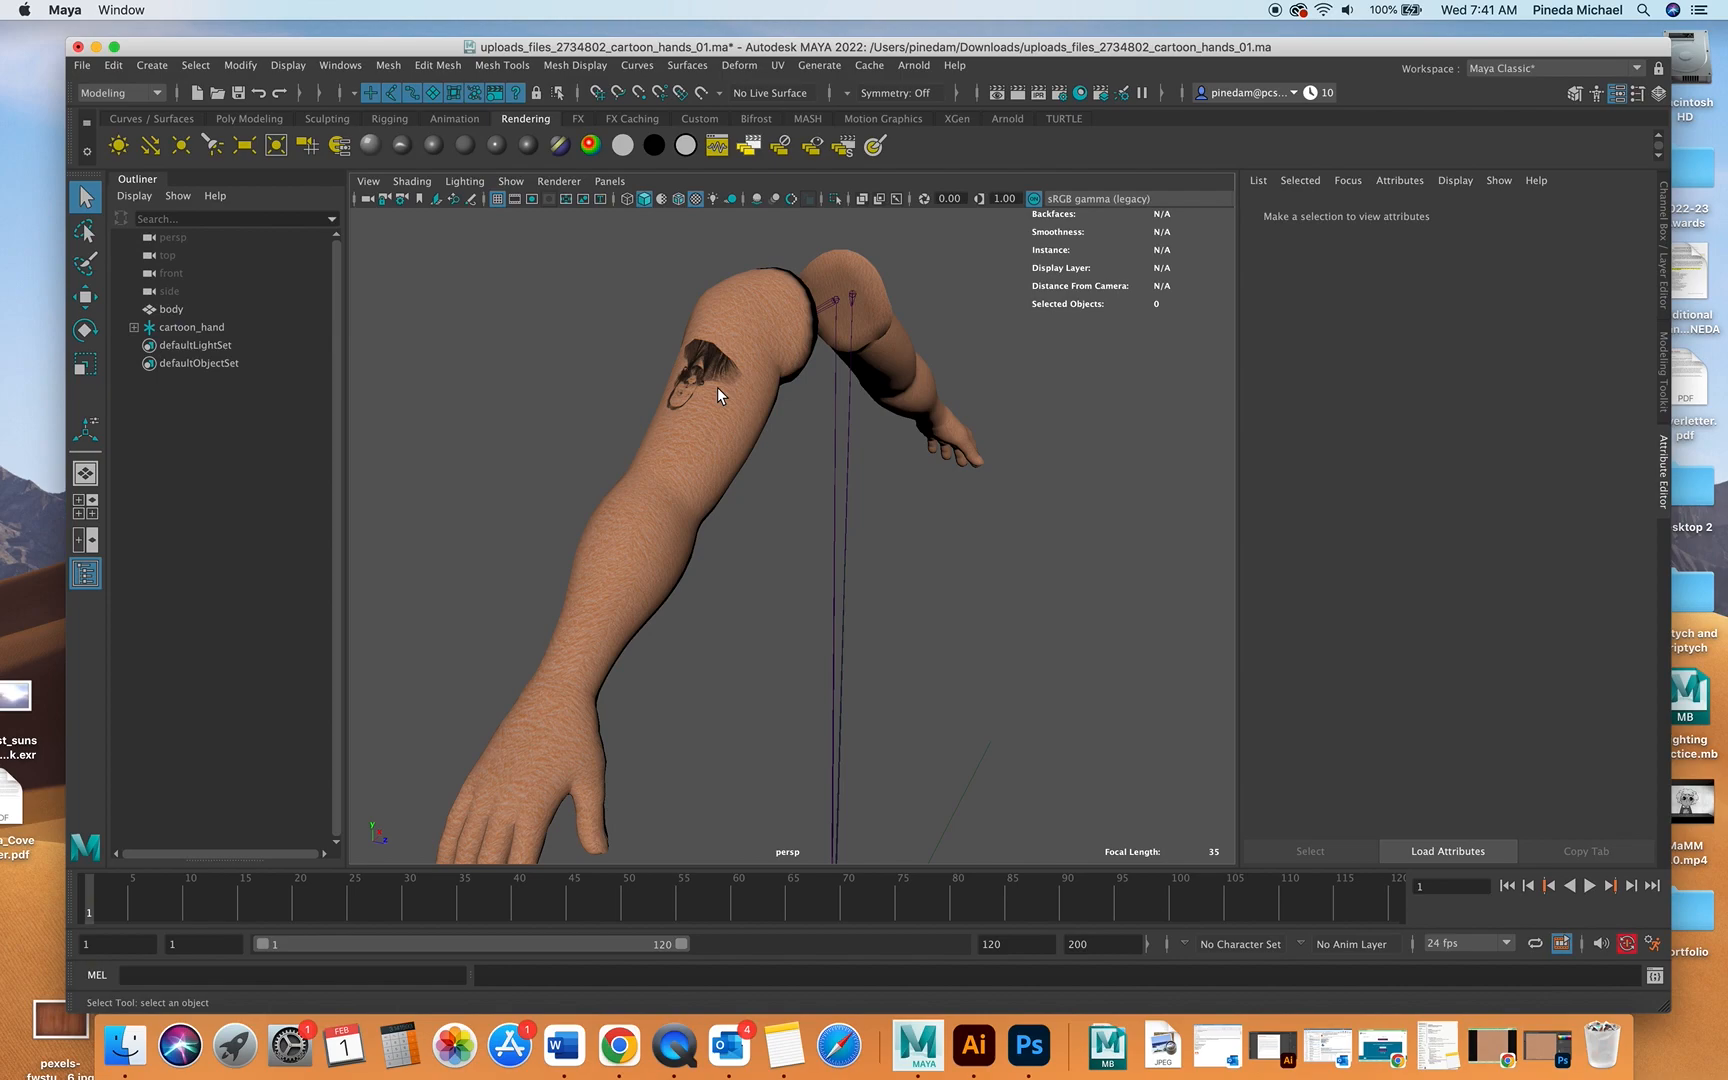
# - Create a polygon sphere and scale it up until it is roughly as large as the arms' span
pyautogui.click(249, 119)
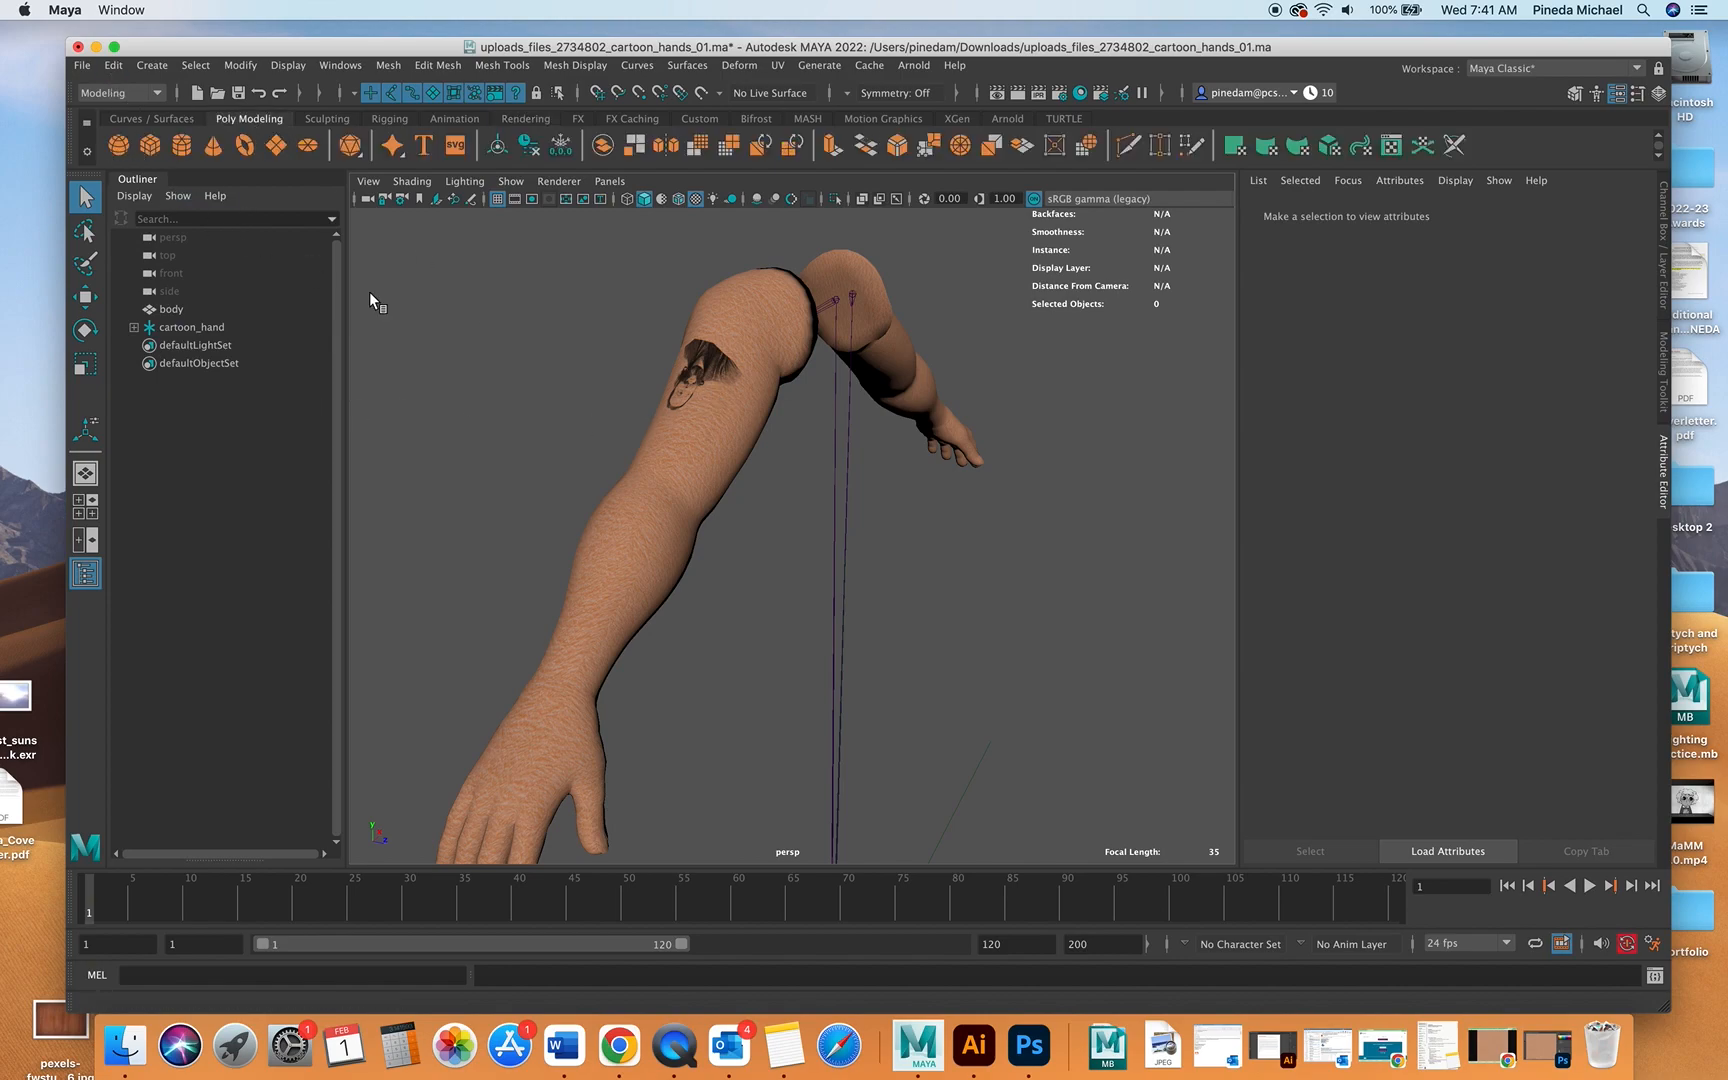
pyautogui.click(118, 145)
pyautogui.scroll(-4, 998, 660)
pyautogui.scroll(3, 872, 624)
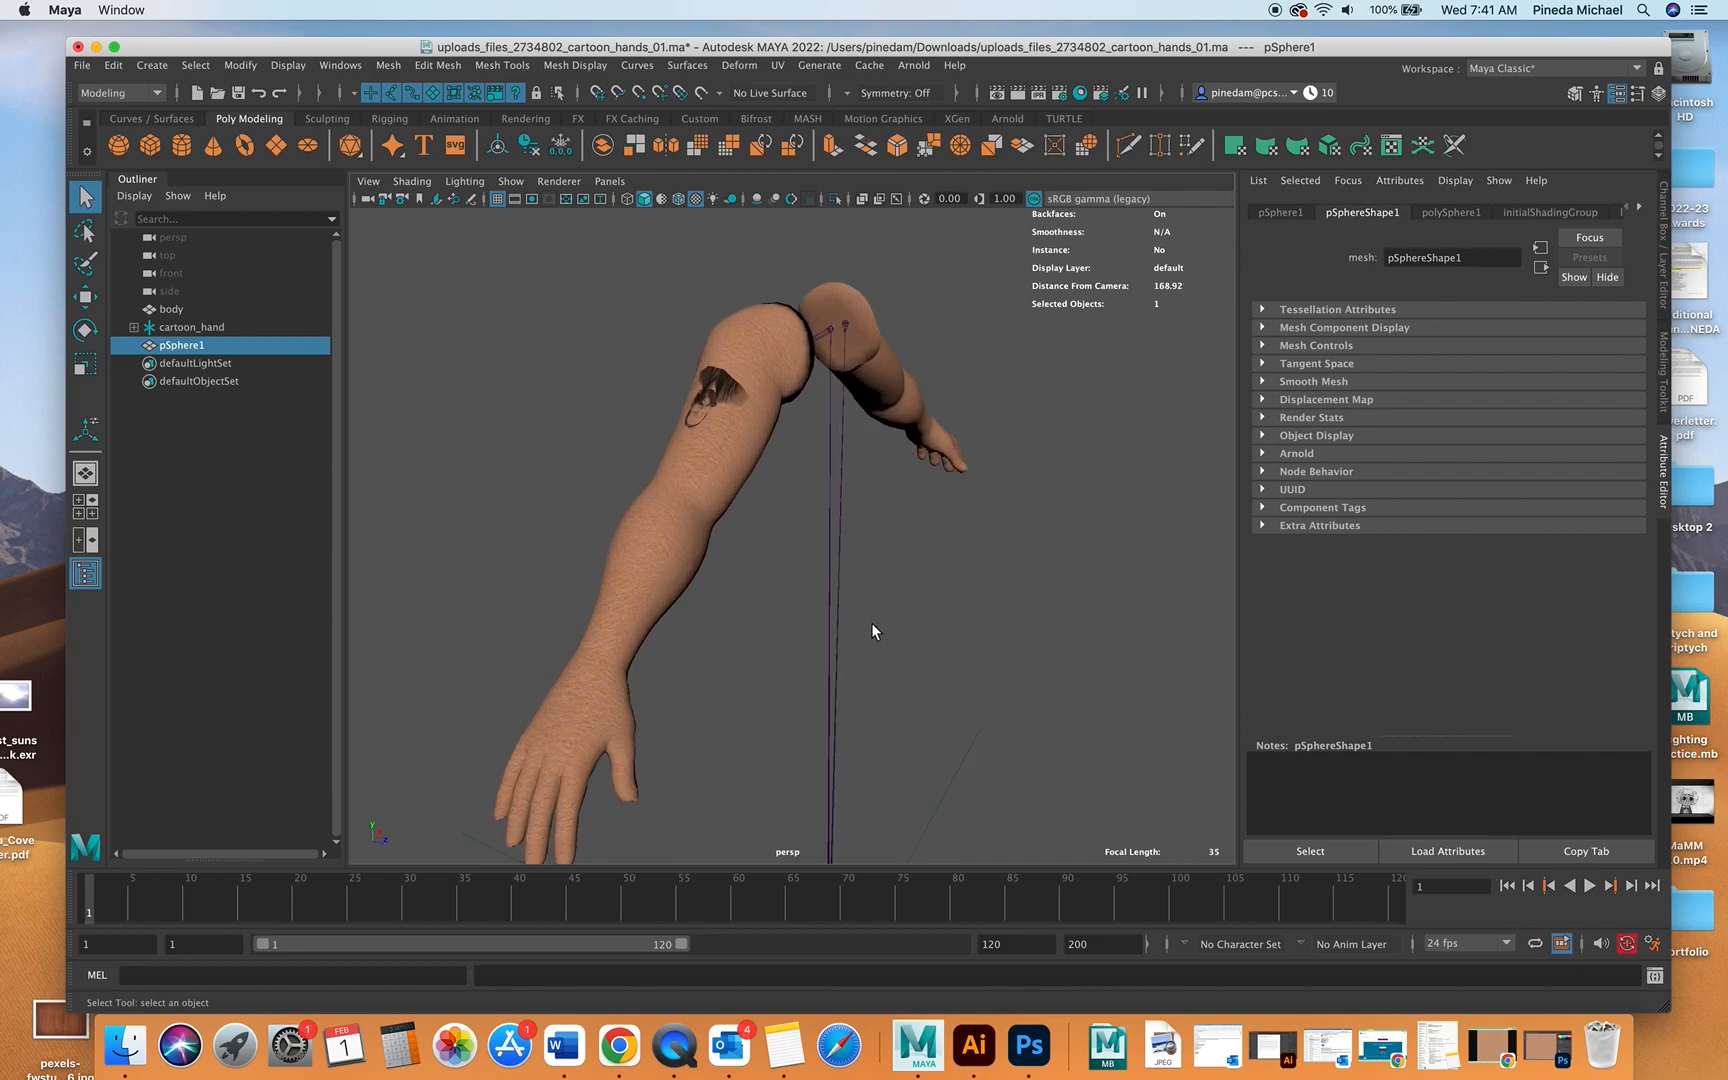
pyautogui.click(85, 296)
pyautogui.scroll(-2, 836, 778)
pyautogui.moveTo(822, 836); pyautogui.dragTo(969, 626)
pyautogui.press('r')
pyautogui.press('q')
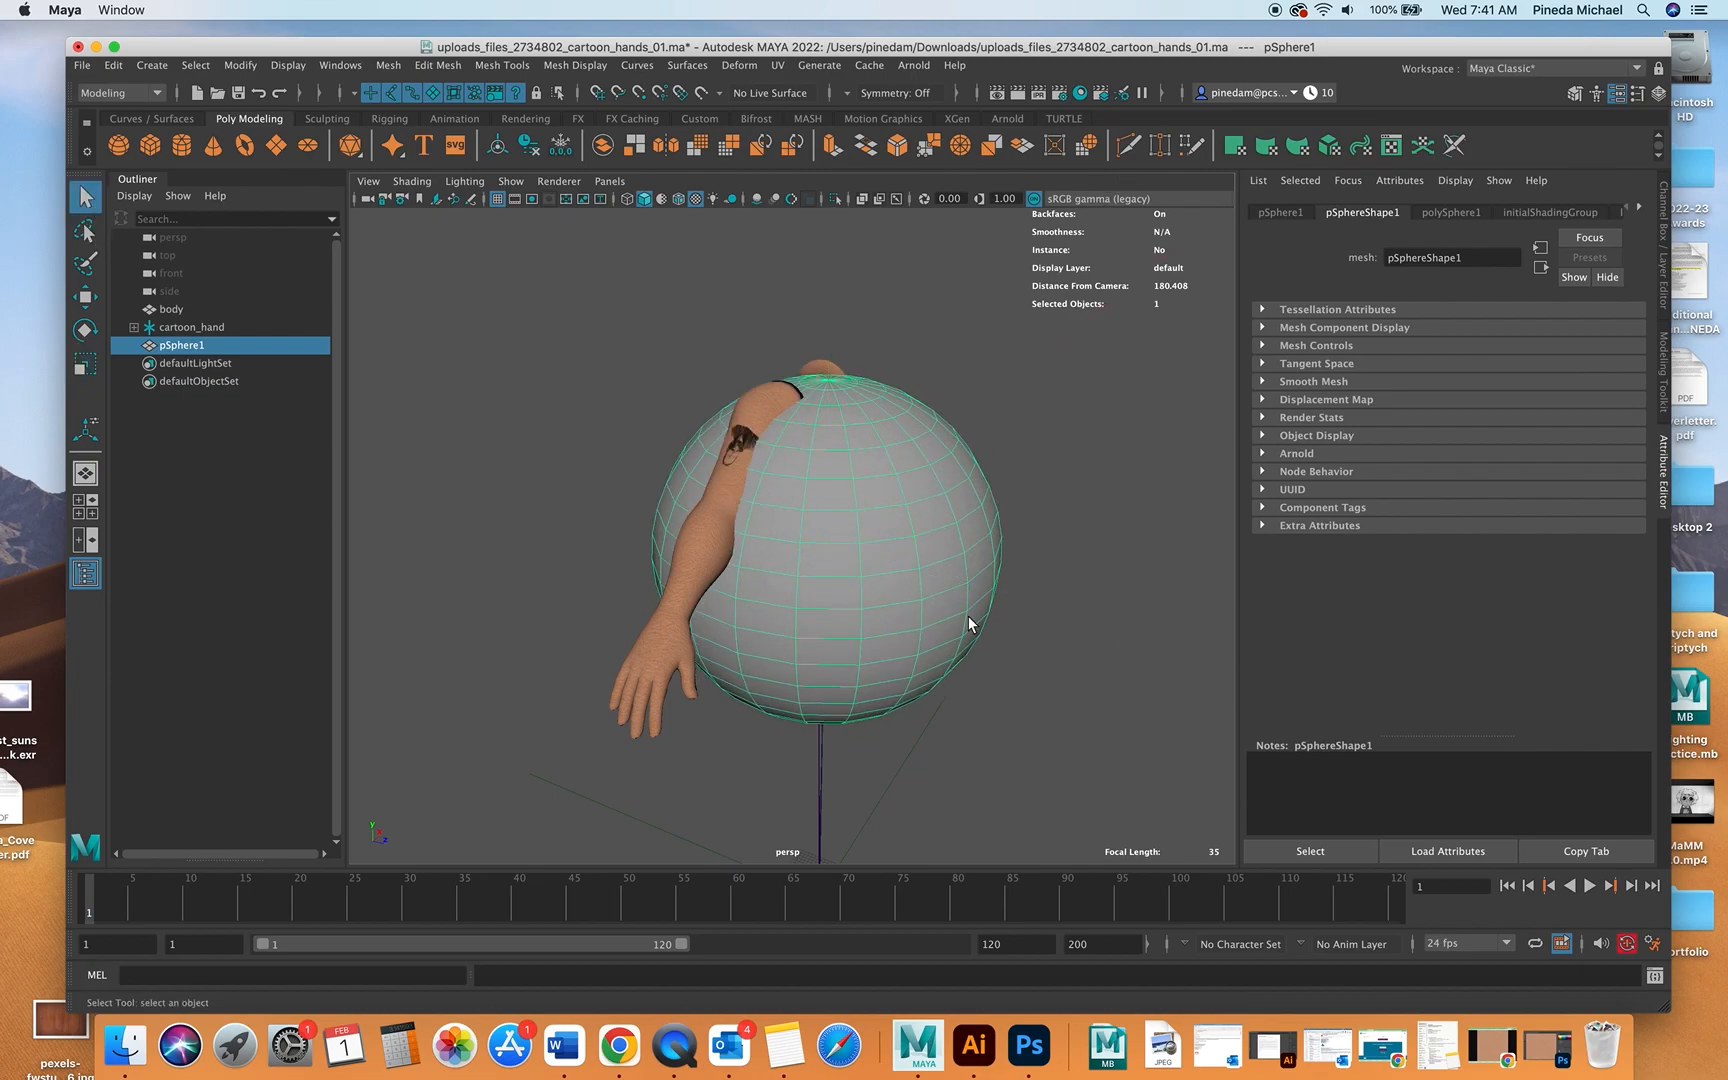
# - View the sphere's UV layout in the UV Editor, close the editor and return to object selection
pyautogui.click(777, 65)
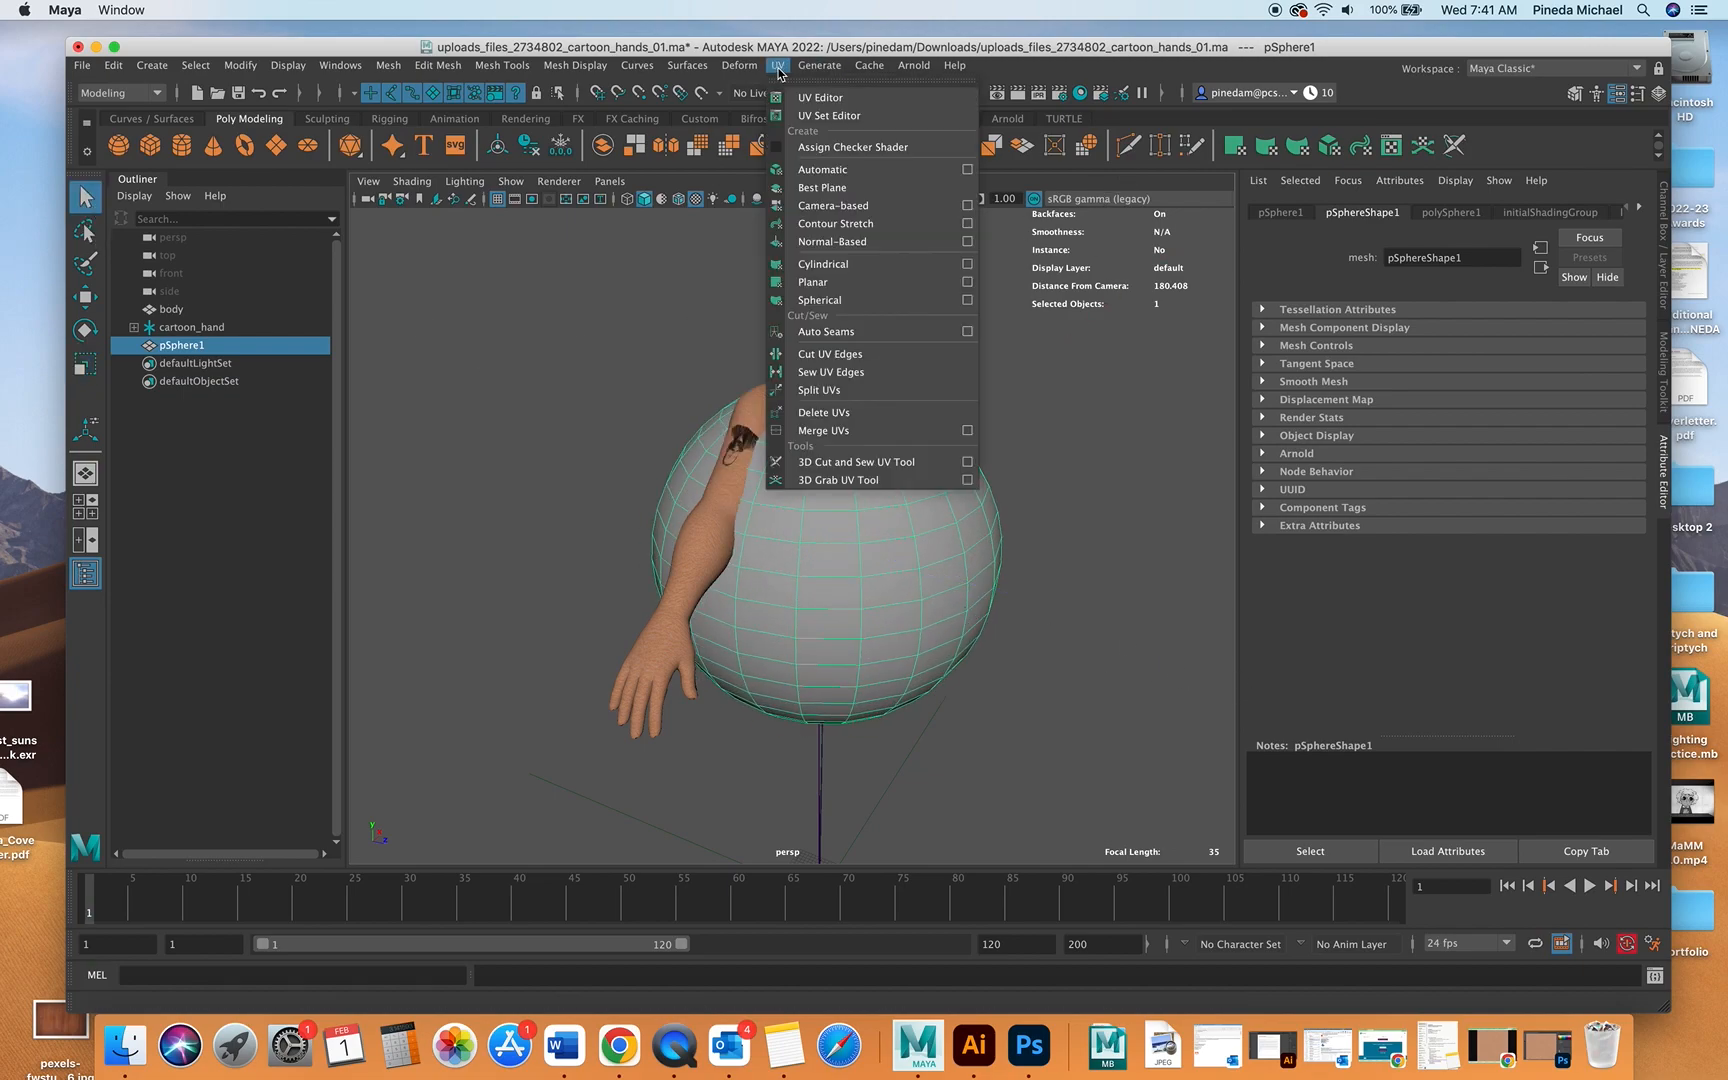
pyautogui.click(820, 98)
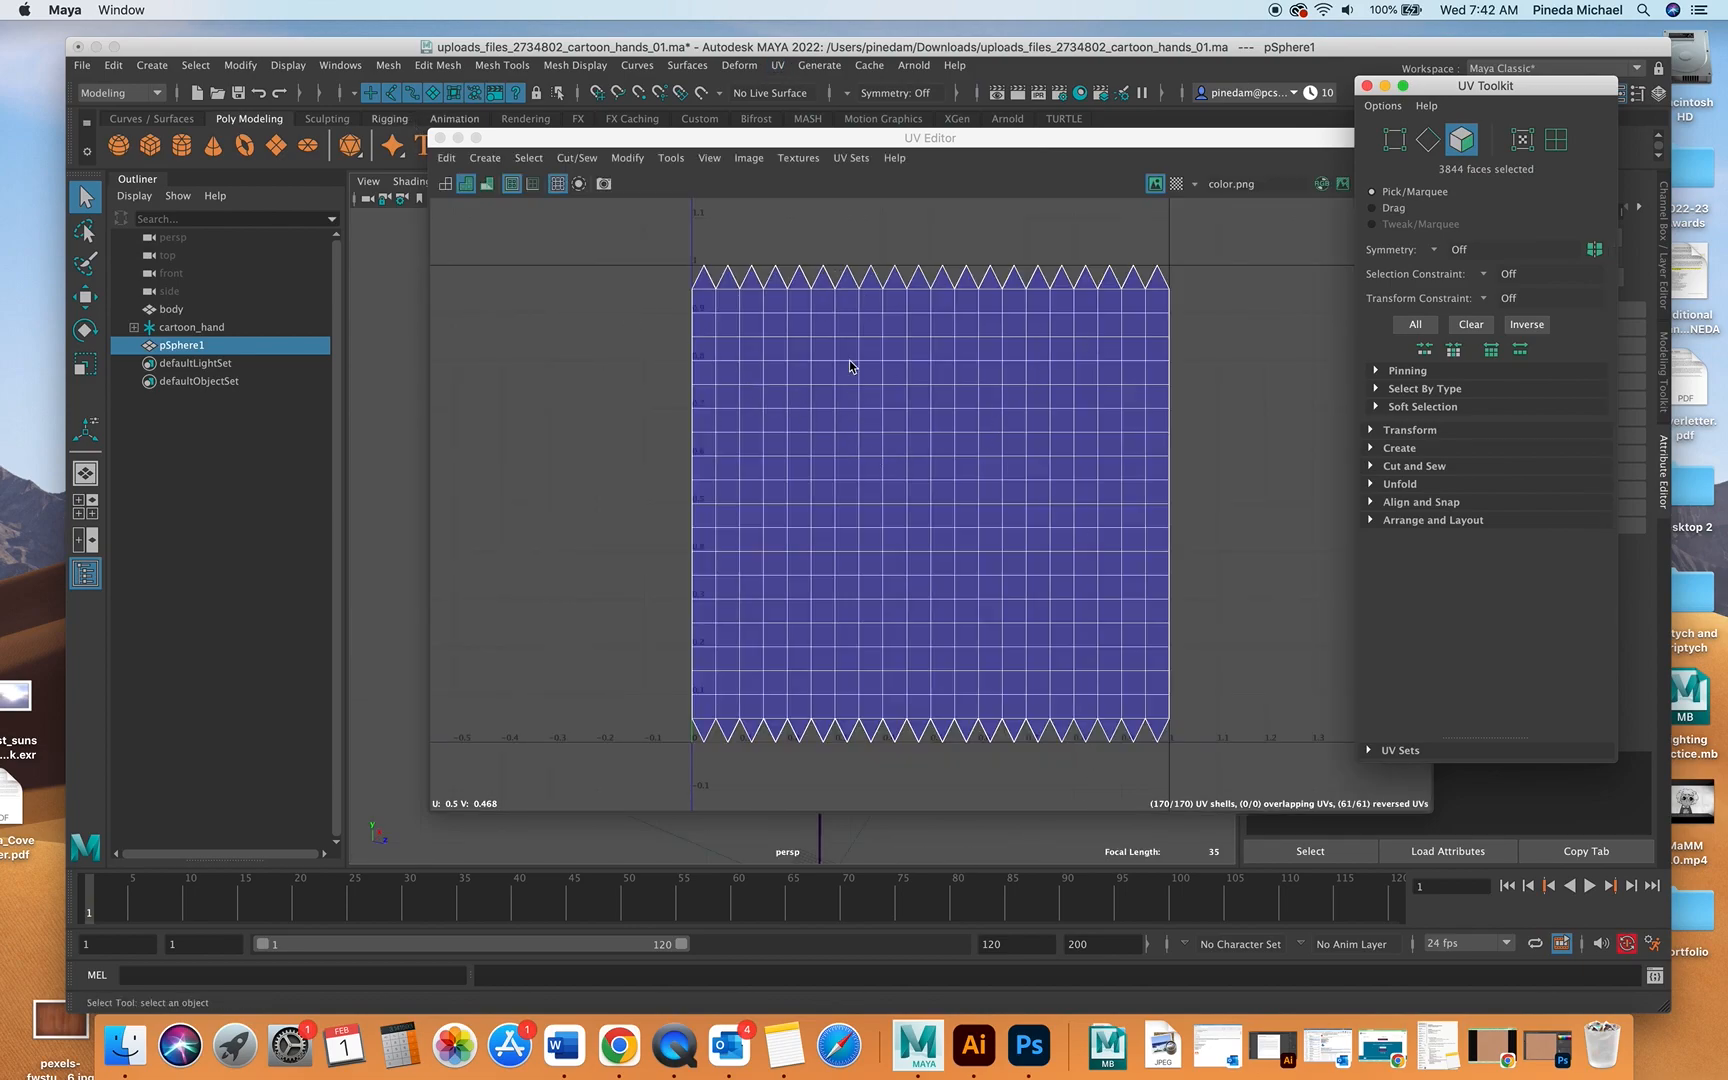
pyautogui.click(440, 139)
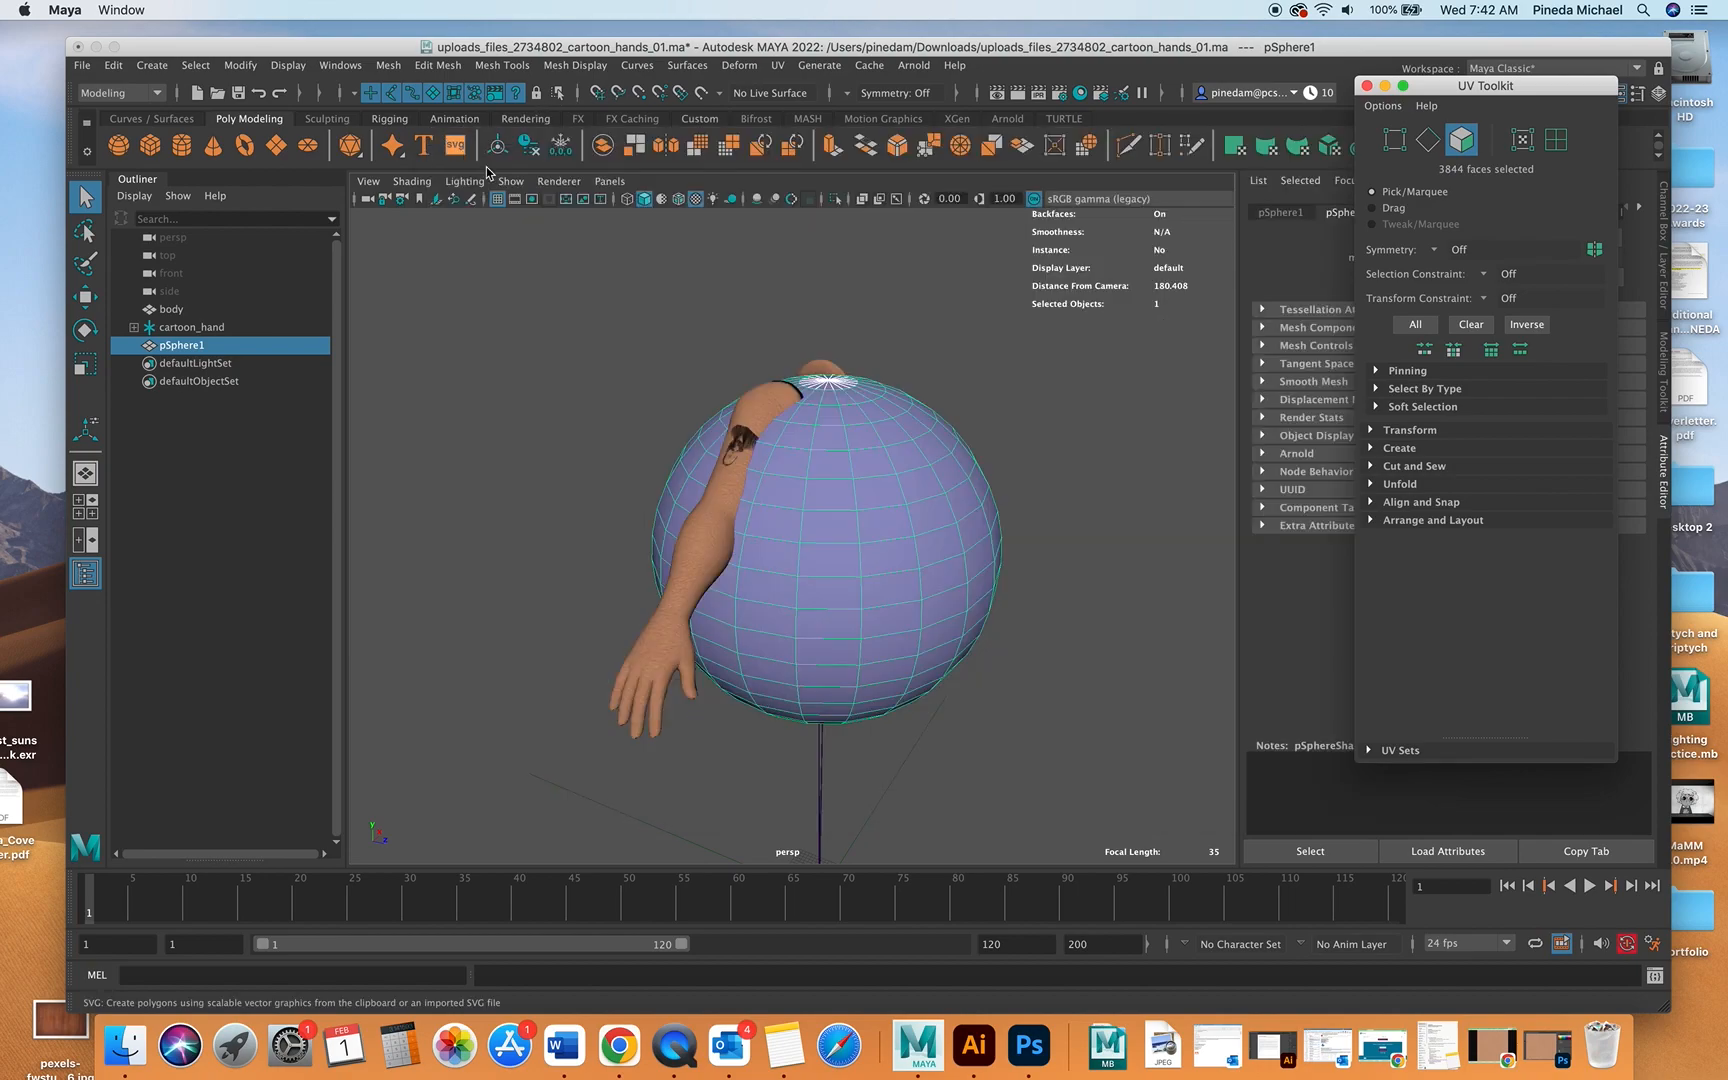
pyautogui.press('F8')
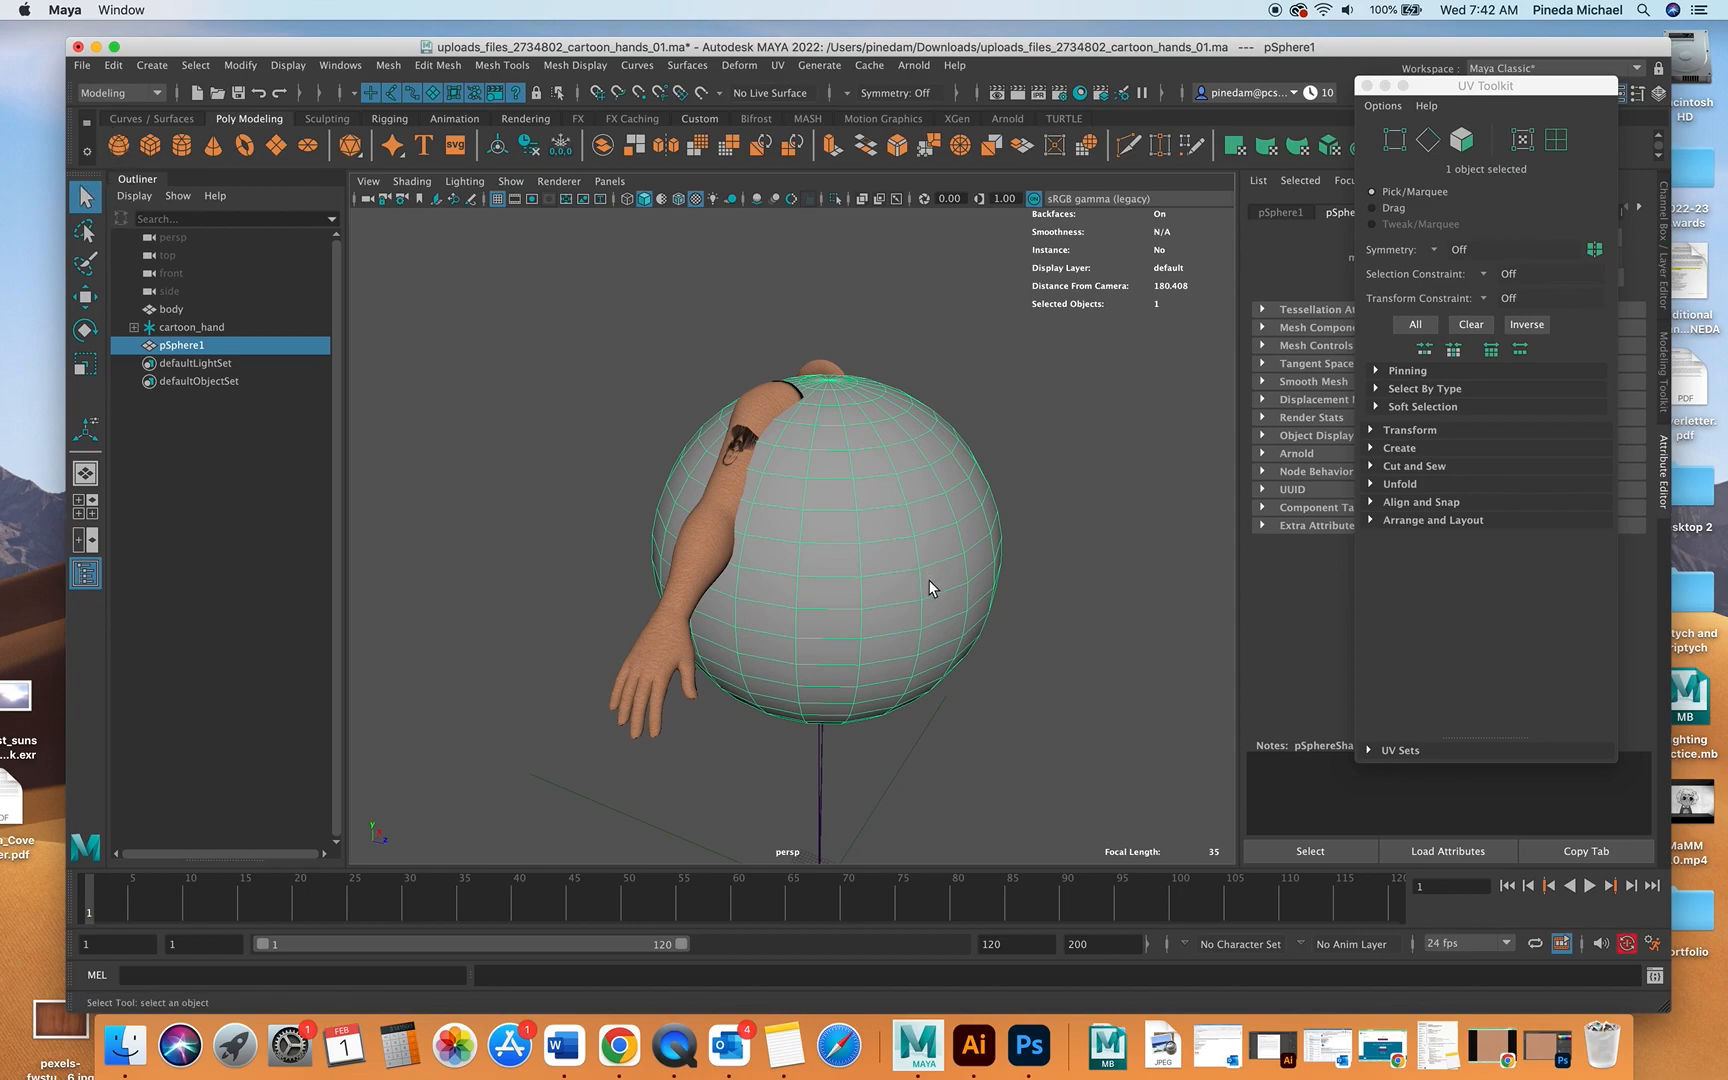
# - Undo the recent operations back to before the polygon sphere was created
pyautogui.press('super+z')
pyautogui.press('super+z')
pyautogui.press('super+z')
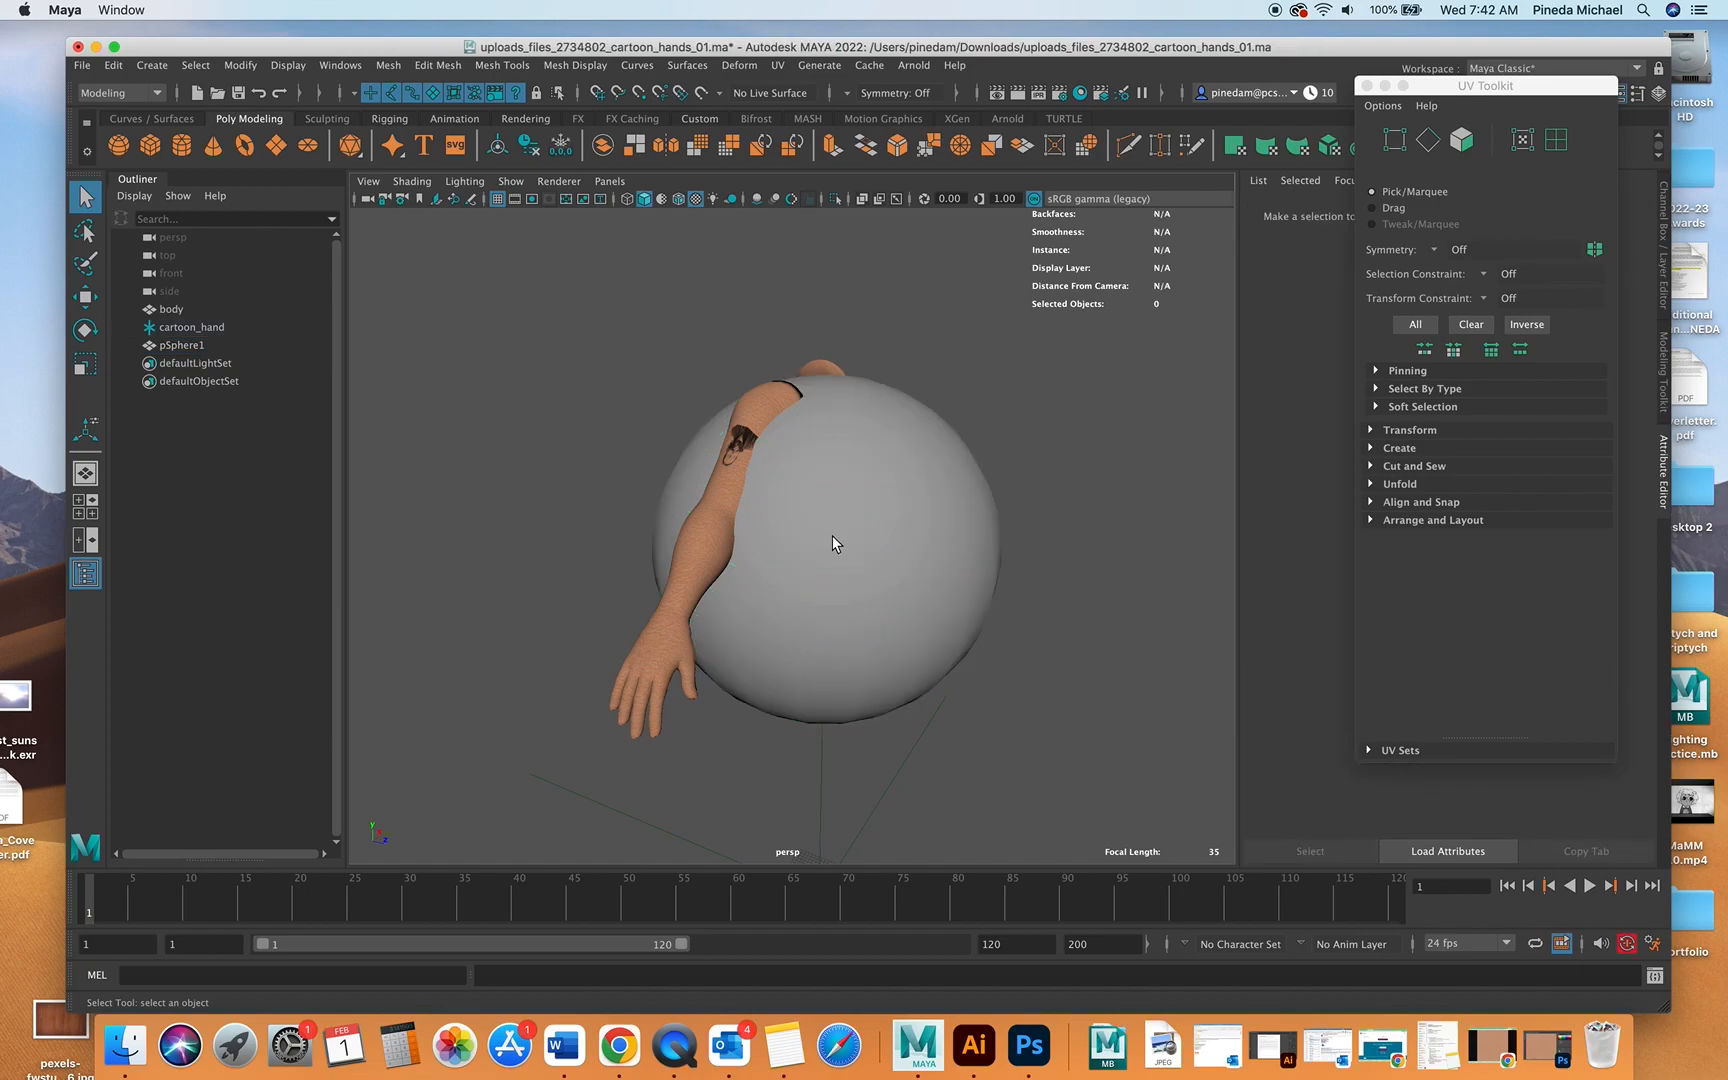
pyautogui.press('super+z')
pyautogui.press('super+z')
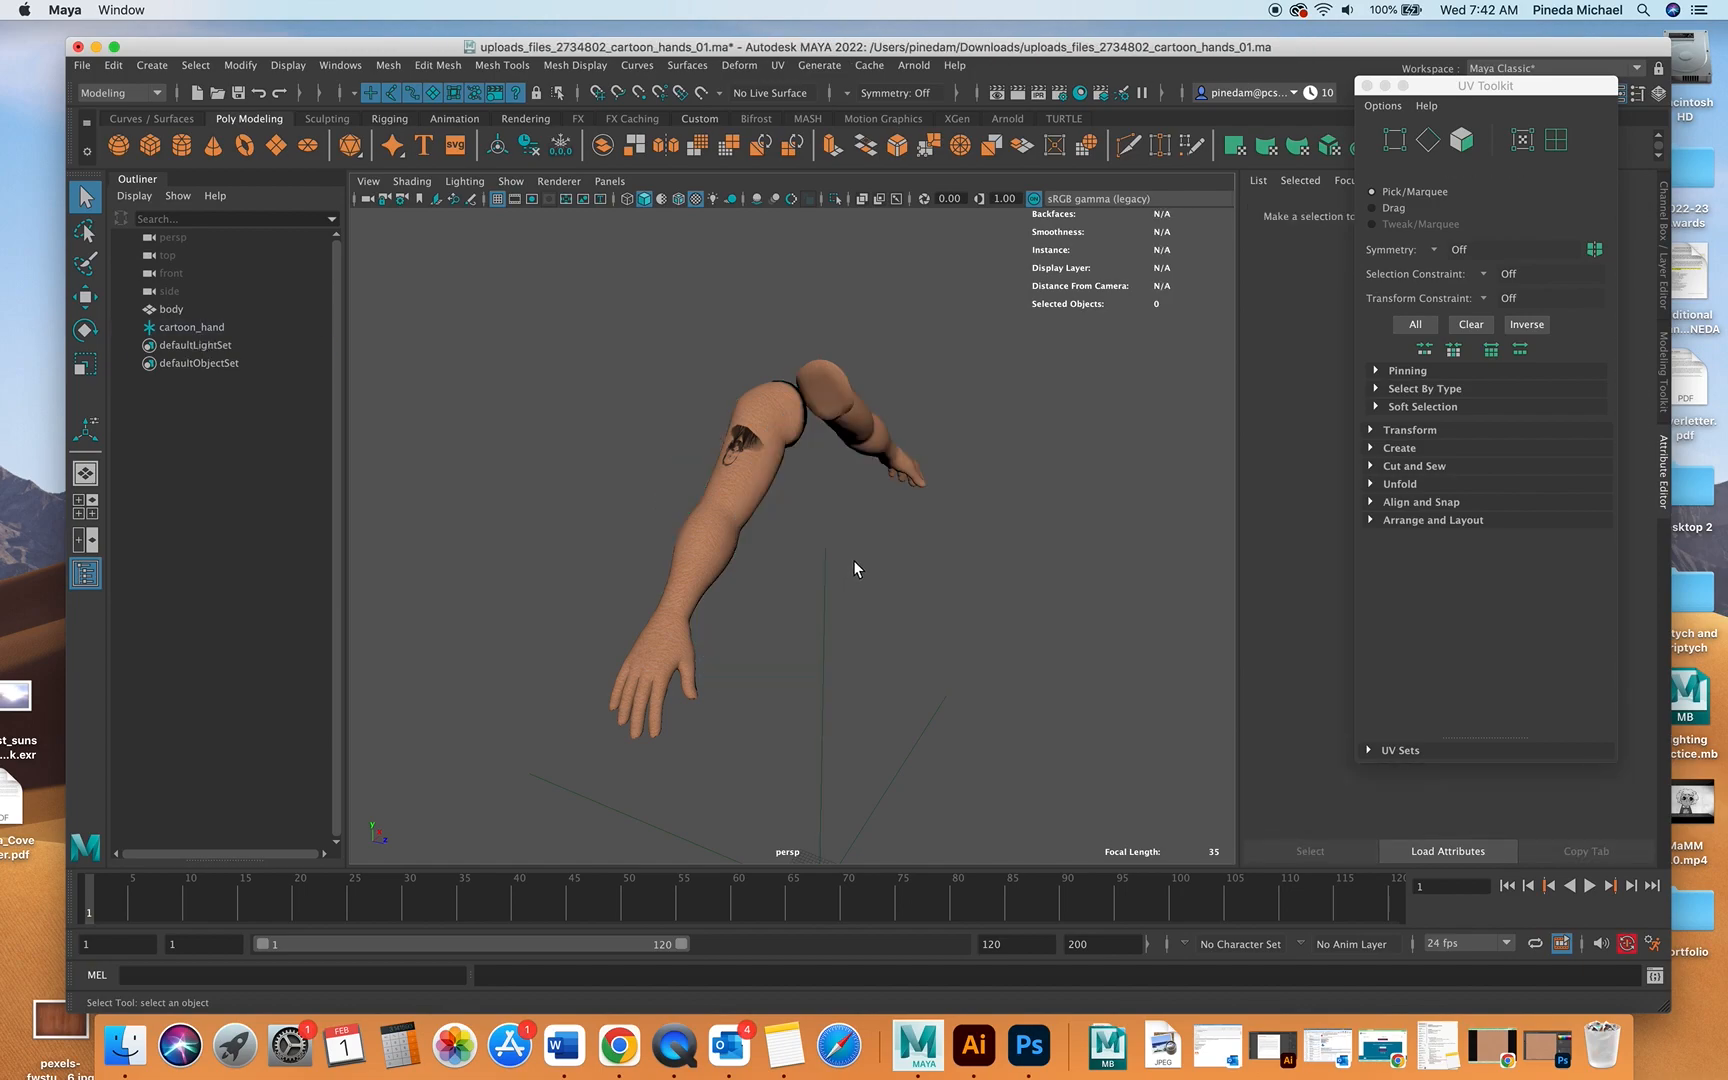